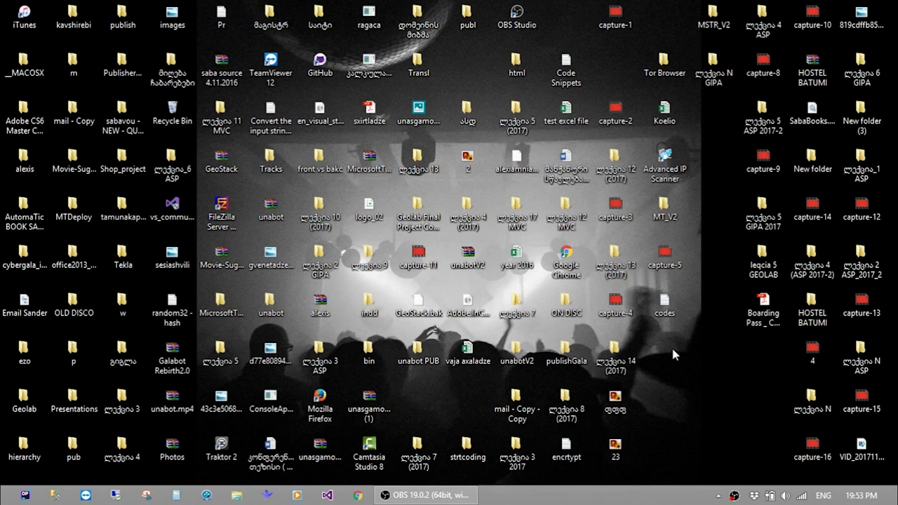
Show and dismiss the Windows charms bar, then launch Google Chrome from the taskbar
{"action": "key", "text": "super+c"}
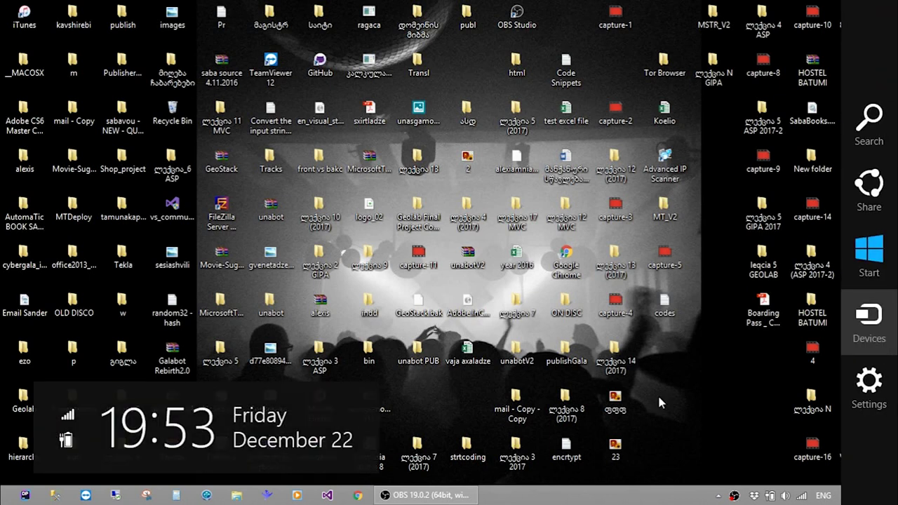
{"action": "key", "text": "Escape"}
{"action": "left_click", "coordinate": [358, 495]}
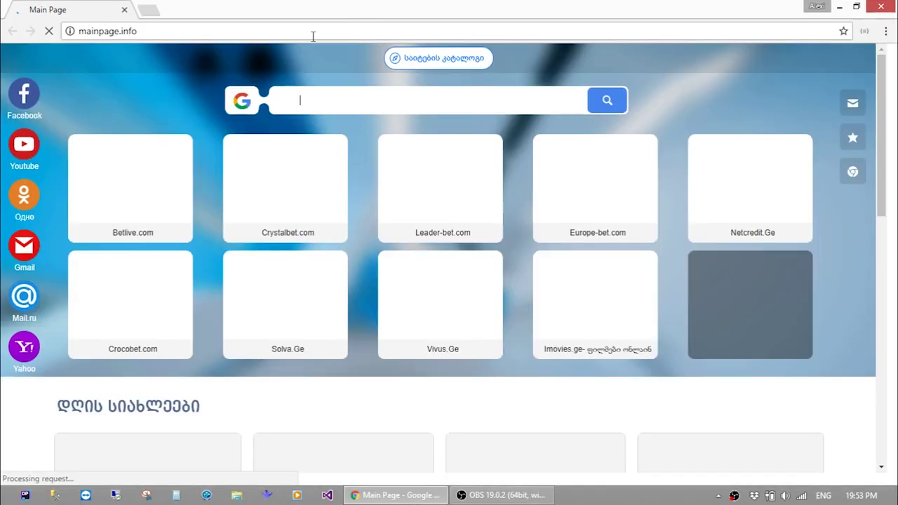
Search Google for 'arvixe' and open the Arvixe Web Hosting website
{"action": "left_click", "coordinate": [313, 37]}
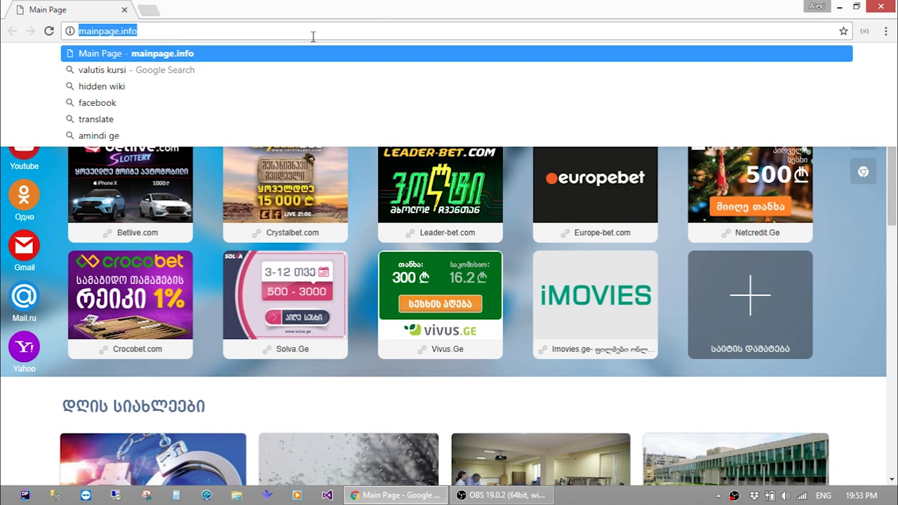
{"action": "type", "text": "ar"}
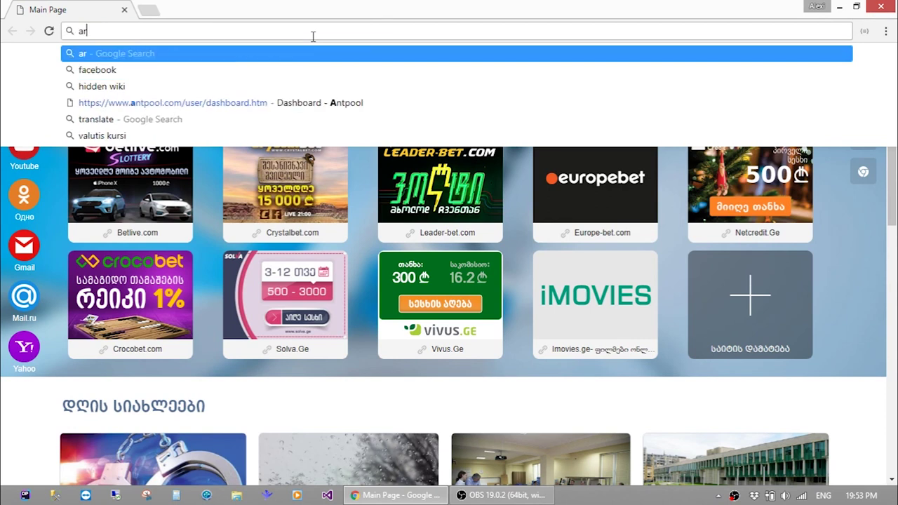
{"action": "type", "text": "vixe"}
{"action": "key", "text": "Return"}
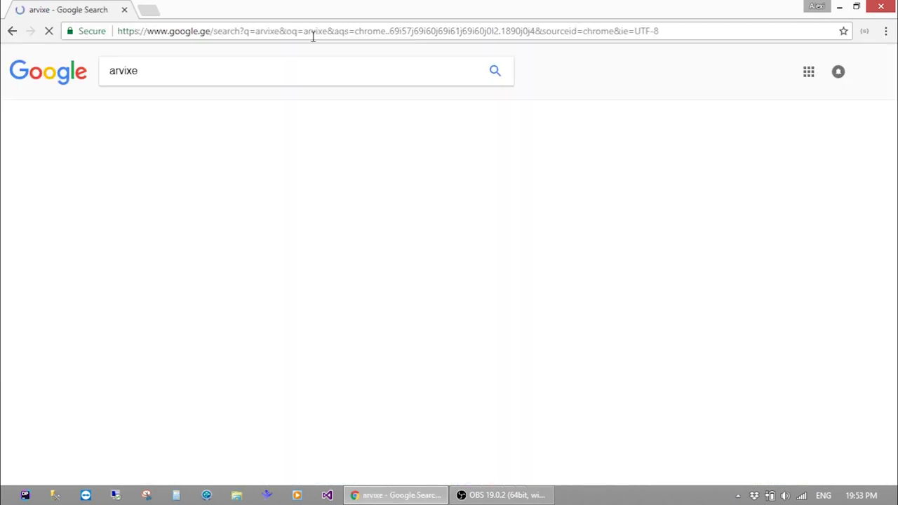
{"action": "left_click", "coordinate": [158, 274]}
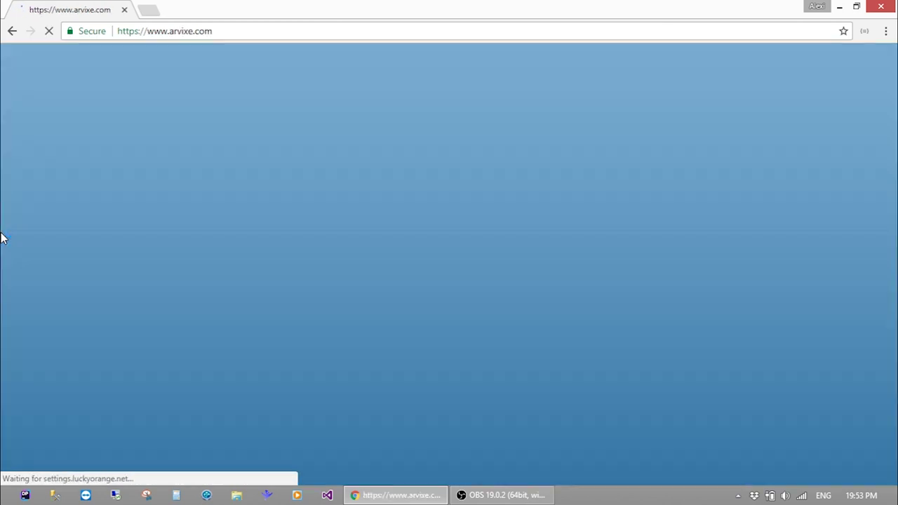
Go from Arvixe's Linux Hosting page to the Windows PersonalClass hosting plans
{"action": "scroll", "coordinate": [0, 239], "scroll_direction": "down", "scroll_amount": 2}
{"action": "scroll", "coordinate": [0, 238], "scroll_direction": "up", "scroll_amount": 2}
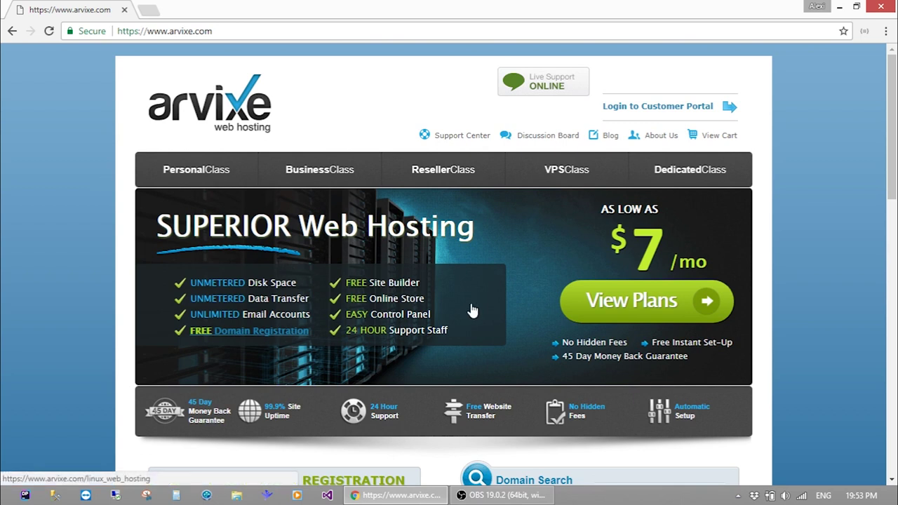
{"action": "left_click", "coordinate": [236, 287]}
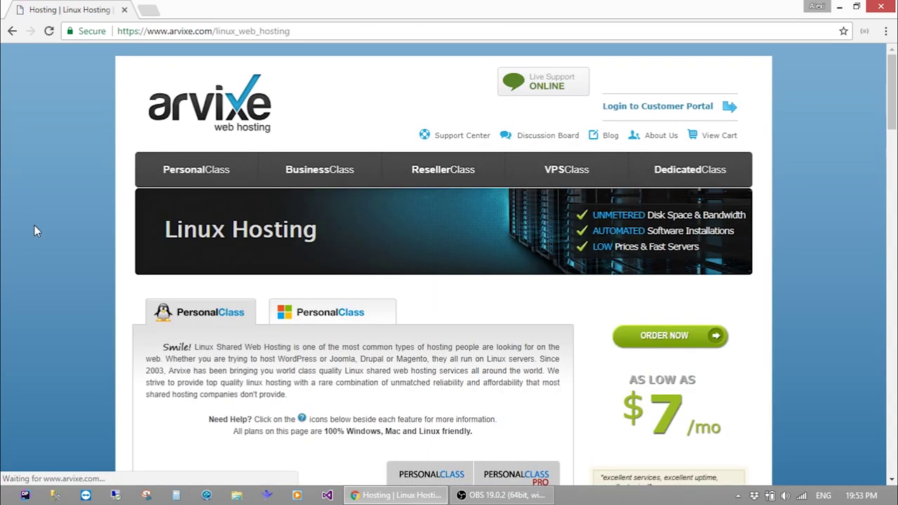
{"action": "left_click", "coordinate": [299, 316]}
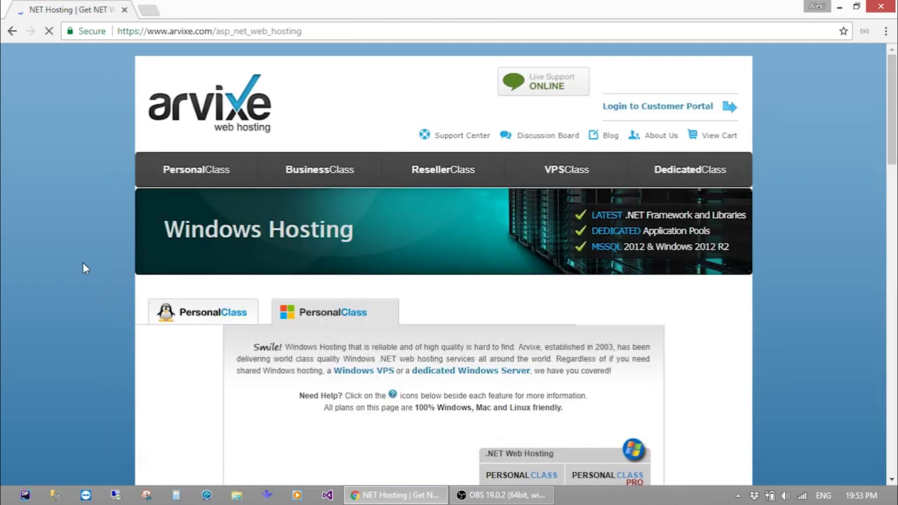
{"action": "scroll", "coordinate": [82, 267], "scroll_direction": "down", "scroll_amount": 4}
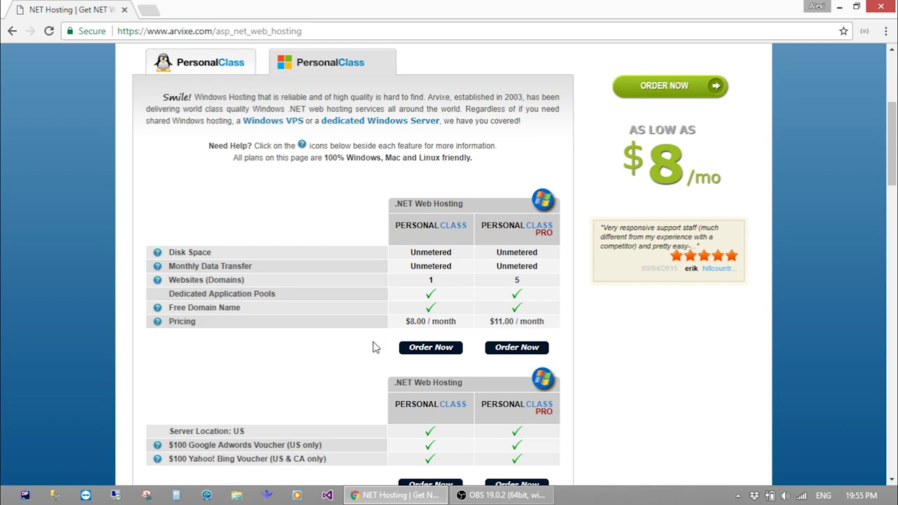
Review the Arvixe Windows plan feature tables, then open a new blank browser tab
{"action": "scroll", "coordinate": [373, 347], "scroll_direction": "up", "scroll_amount": 1}
{"action": "scroll", "coordinate": [377, 344], "scroll_direction": "down", "scroll_amount": 2}
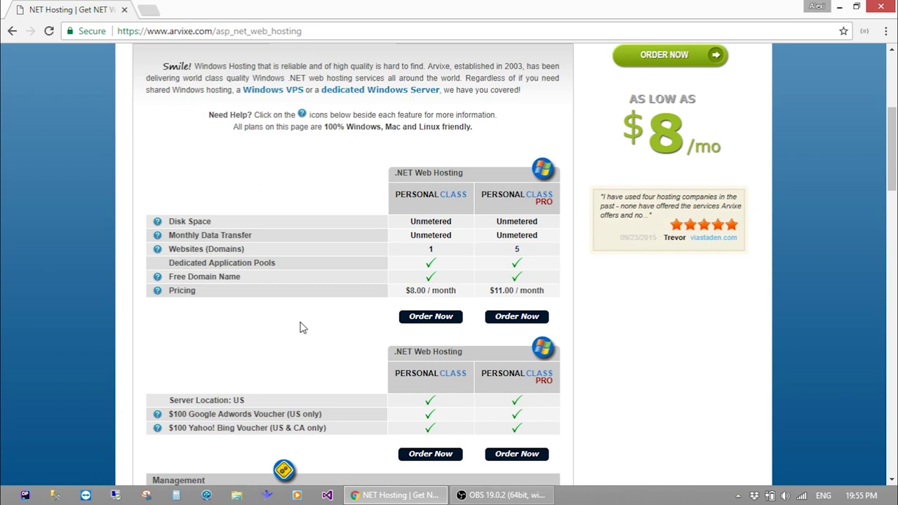
{"action": "scroll", "coordinate": [291, 328], "scroll_direction": "down", "scroll_amount": 3}
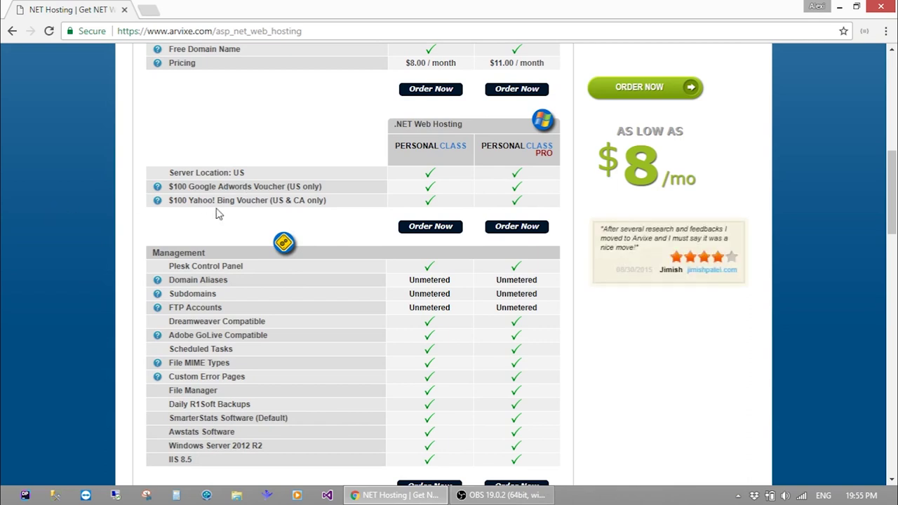
{"action": "scroll", "coordinate": [90, 188], "scroll_direction": "down", "scroll_amount": 5}
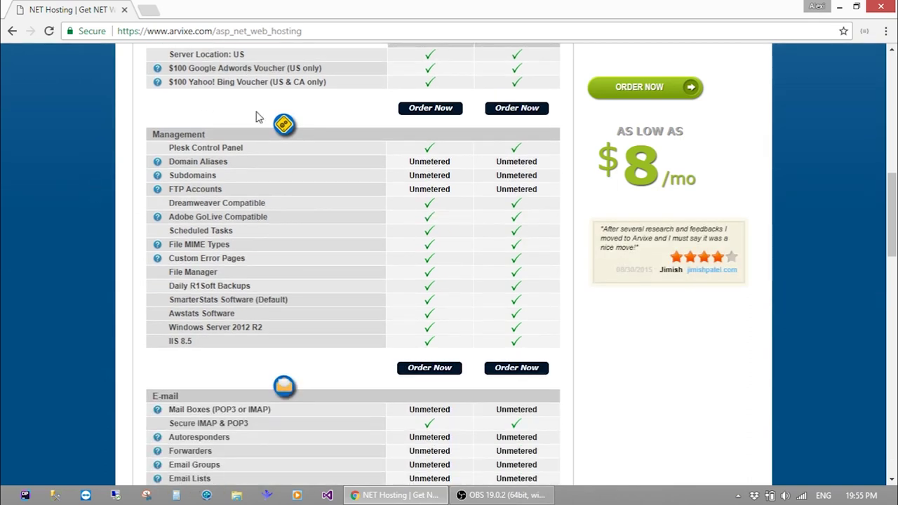
{"action": "scroll", "coordinate": [257, 119], "scroll_direction": "down", "scroll_amount": 12}
{"action": "scroll", "coordinate": [261, 133], "scroll_direction": "up", "scroll_amount": 11}
{"action": "scroll", "coordinate": [260, 131], "scroll_direction": "up", "scroll_amount": 15}
{"action": "scroll", "coordinate": [280, 239], "scroll_direction": "down", "scroll_amount": 3}
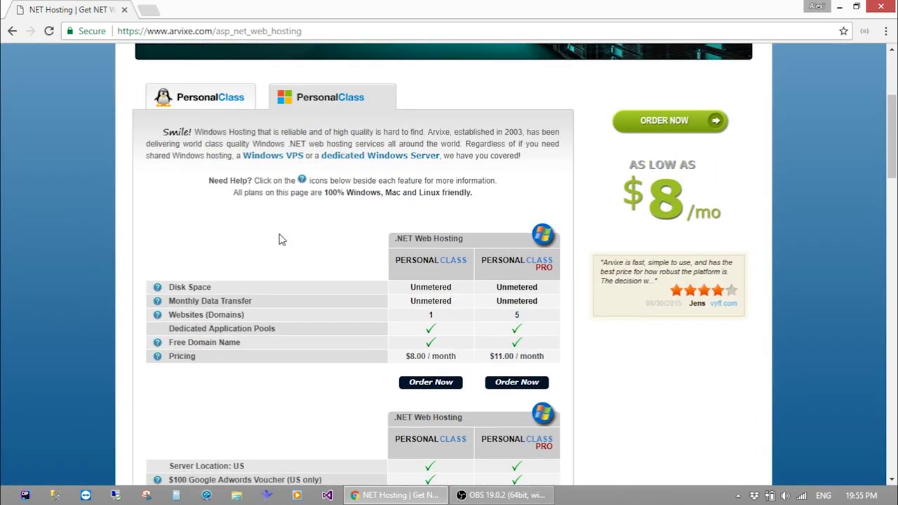
{"action": "left_click", "coordinate": [148, 9]}
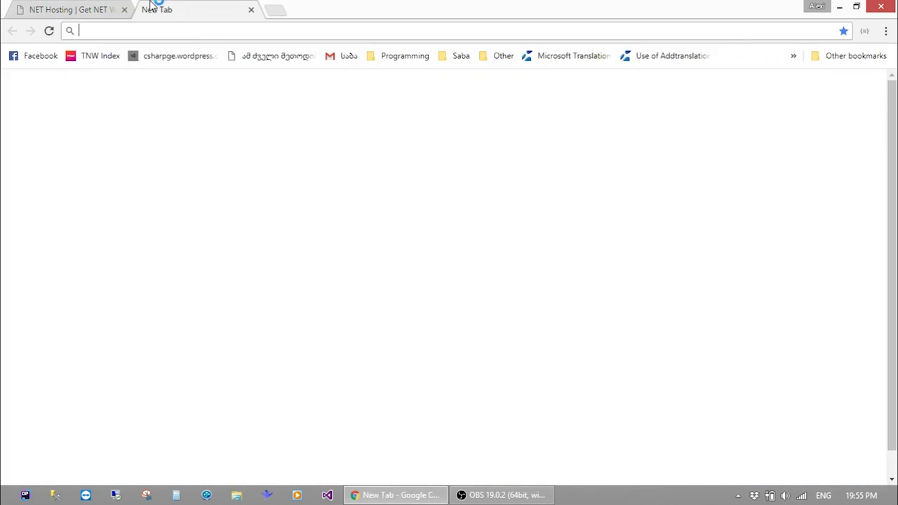
Search Google for 'godaddy' and open GoDaddy's $0.99 .com domain search page
{"action": "type", "text": "godaddy"}
{"action": "key", "text": "Return"}
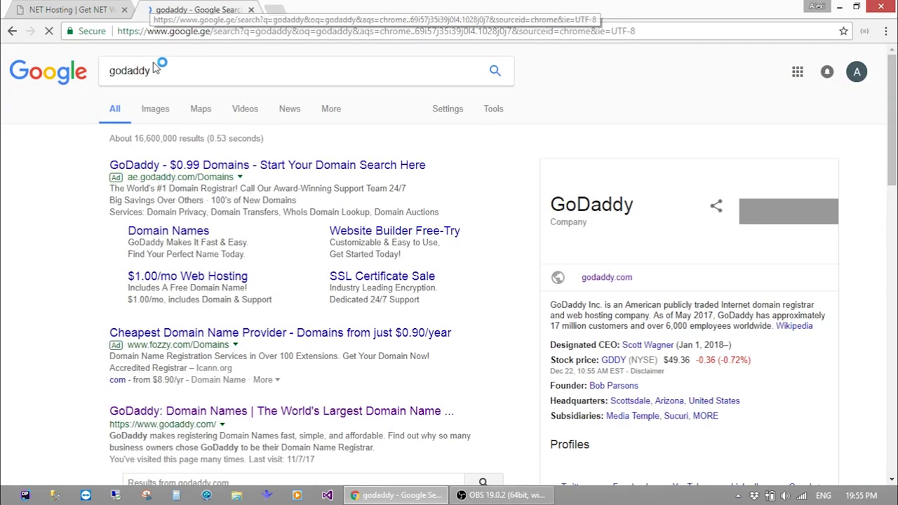
{"action": "left_click", "coordinate": [231, 166]}
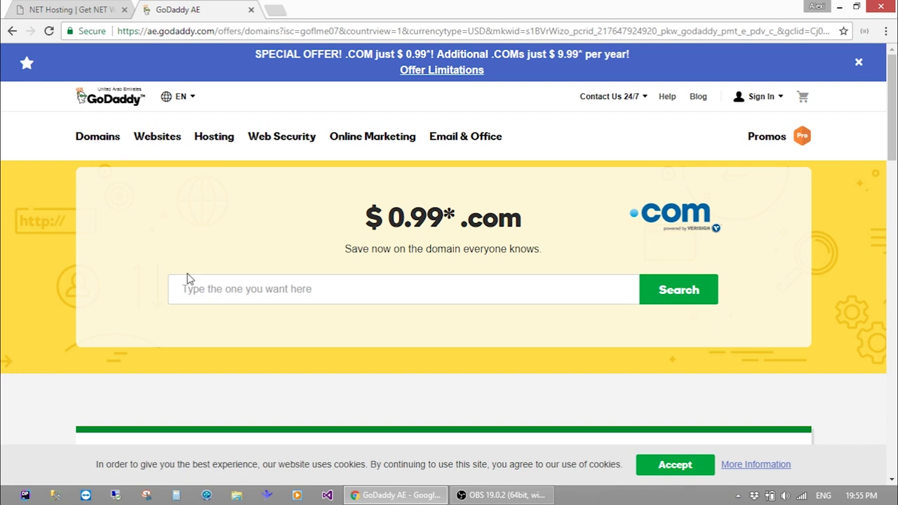
{"action": "left_click", "coordinate": [221, 286]}
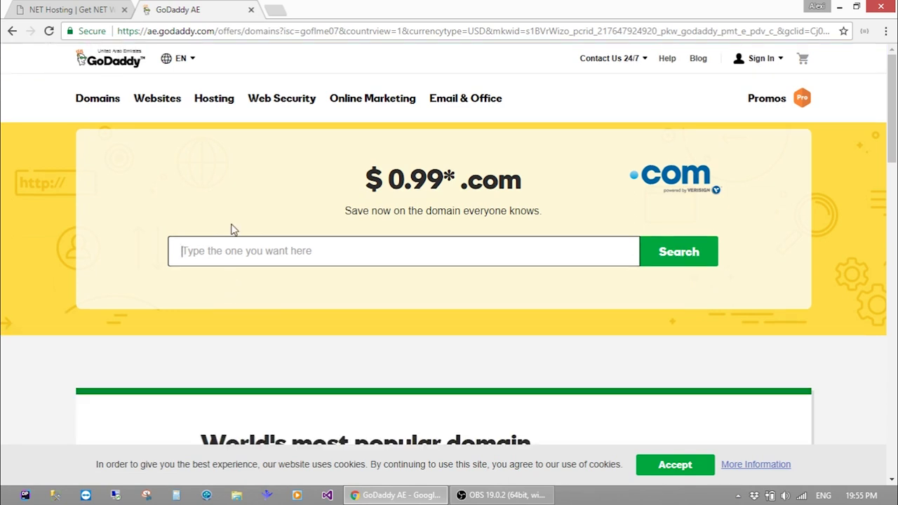
Search GoDaddy for 'geolab' and review the alternatives, since geolab.com is taken
{"action": "left_click", "coordinate": [231, 240]}
{"action": "type", "text": "geolab"}
{"action": "key", "text": "Return"}
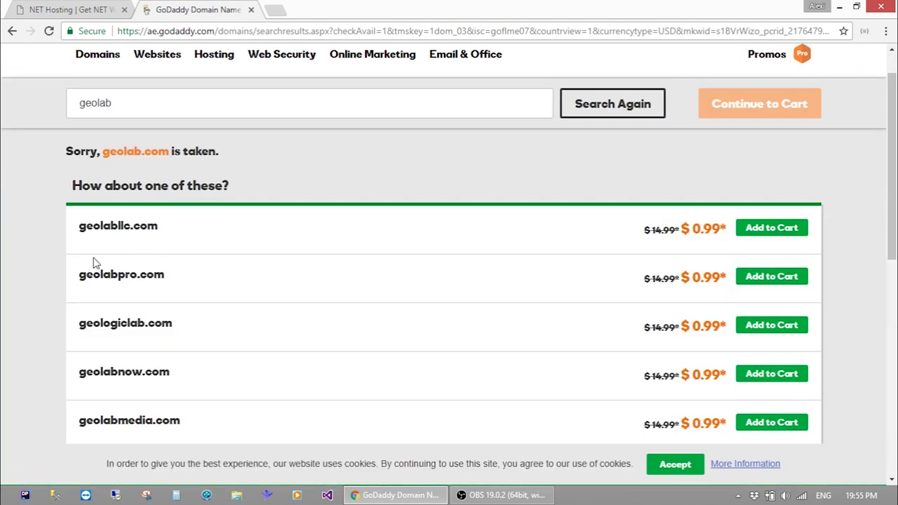
{"action": "scroll", "coordinate": [1, 243], "scroll_direction": "down", "scroll_amount": 2}
{"action": "scroll", "coordinate": [2, 242], "scroll_direction": "up", "scroll_amount": 2}
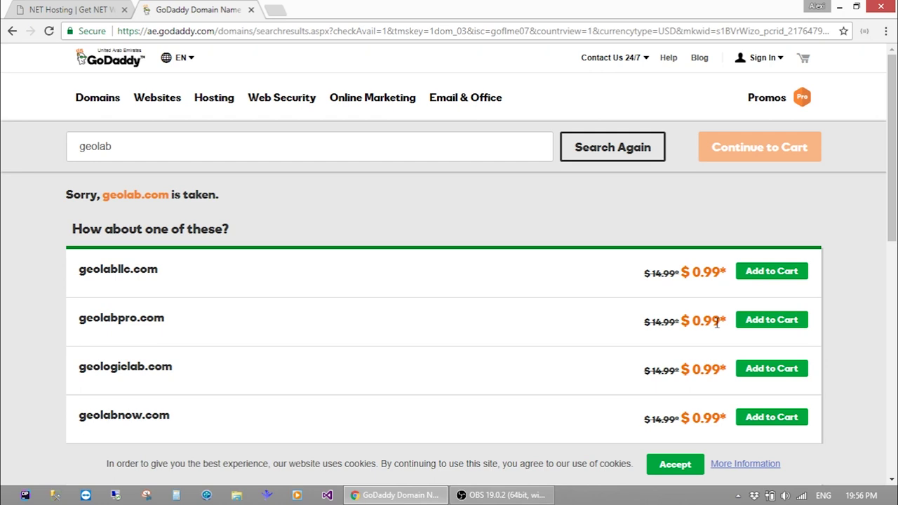
{"action": "scroll", "coordinate": [501, 282], "scroll_direction": "down", "scroll_amount": 2}
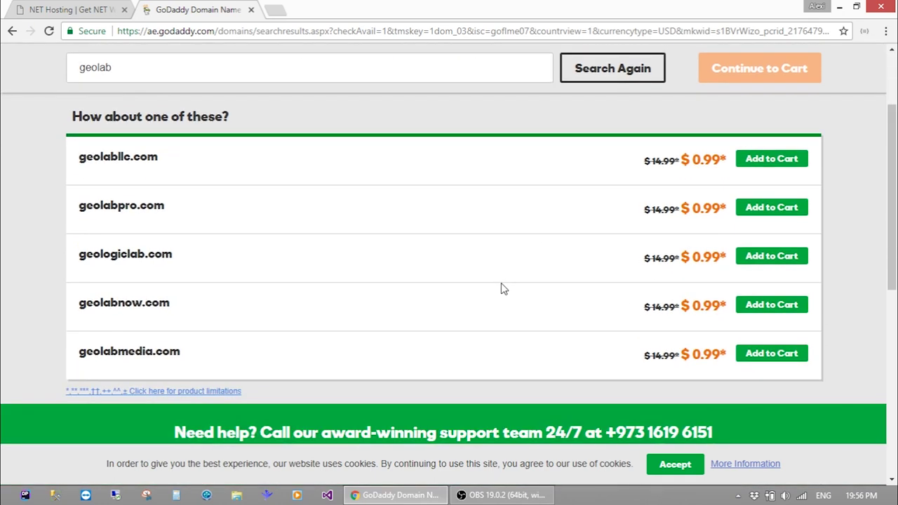
{"action": "scroll", "coordinate": [501, 283], "scroll_direction": "down", "scroll_amount": 3}
{"action": "scroll", "coordinate": [501, 283], "scroll_direction": "up", "scroll_amount": 3}
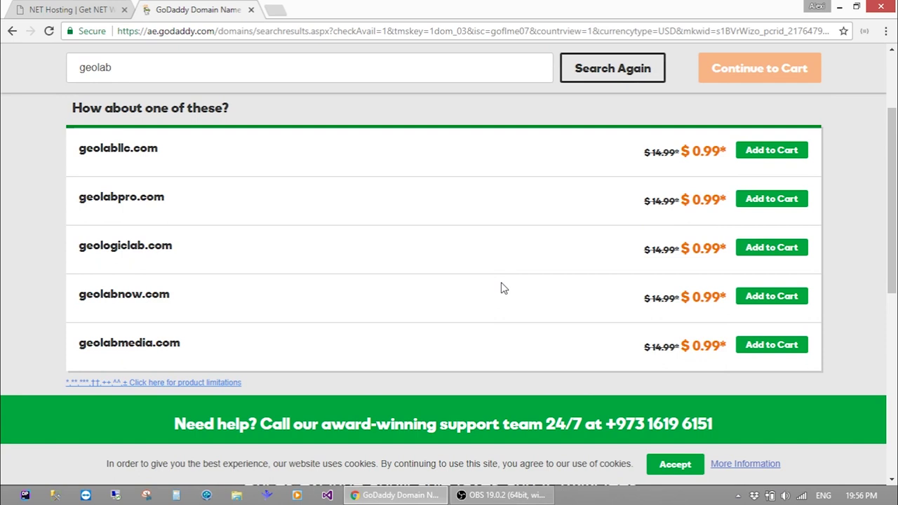
{"action": "scroll", "coordinate": [501, 285], "scroll_direction": "up", "scroll_amount": 1}
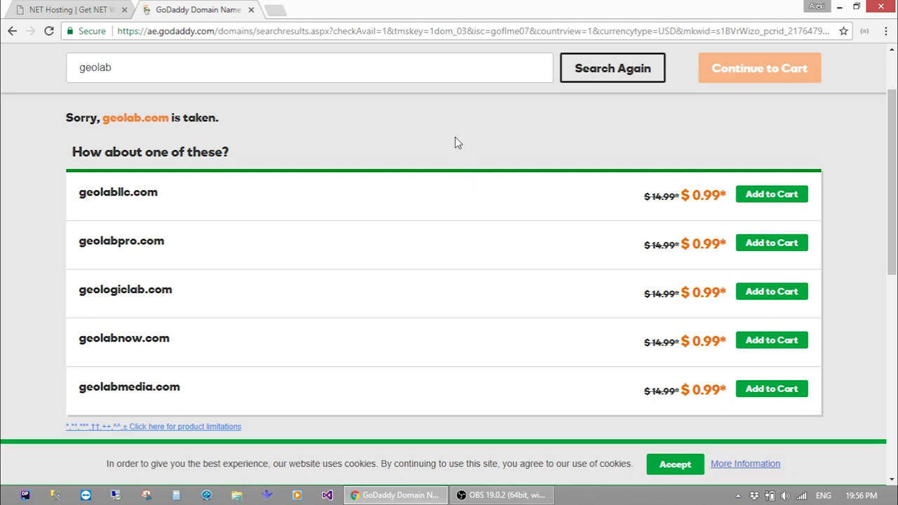
{"action": "scroll", "coordinate": [419, 299], "scroll_direction": "down", "scroll_amount": 3}
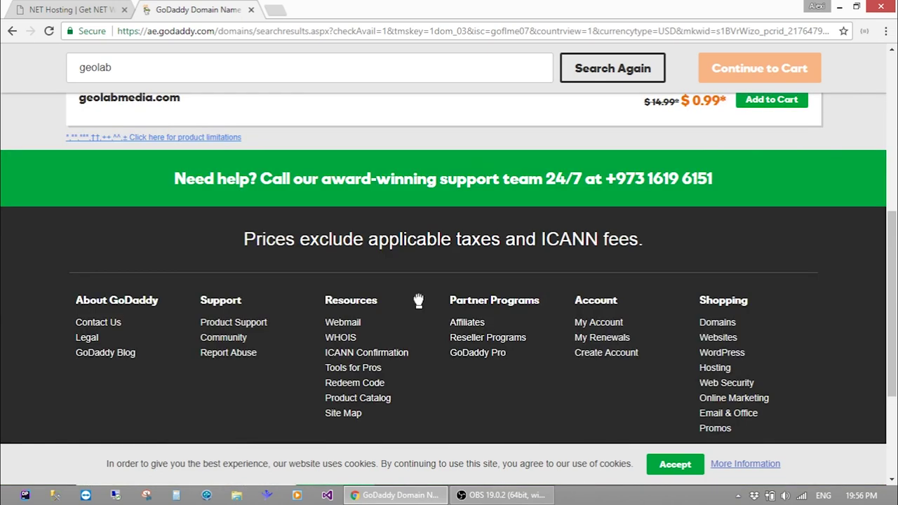
{"action": "scroll", "coordinate": [419, 299], "scroll_direction": "up", "scroll_amount": 5}
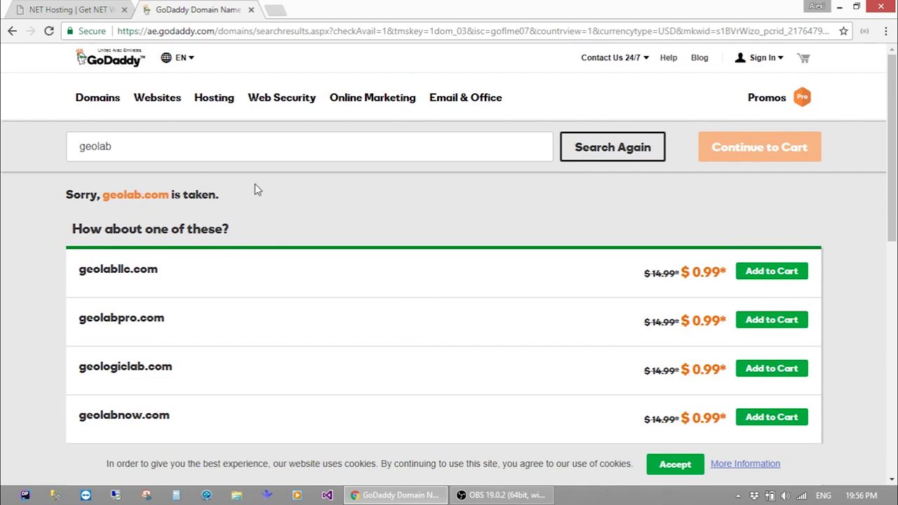
Edit the searched domain name back to 'geolab.' for a new extension
{"action": "left_click", "coordinate": [310, 150]}
{"action": "scroll", "coordinate": [309, 151], "scroll_direction": "down", "scroll_amount": 3}
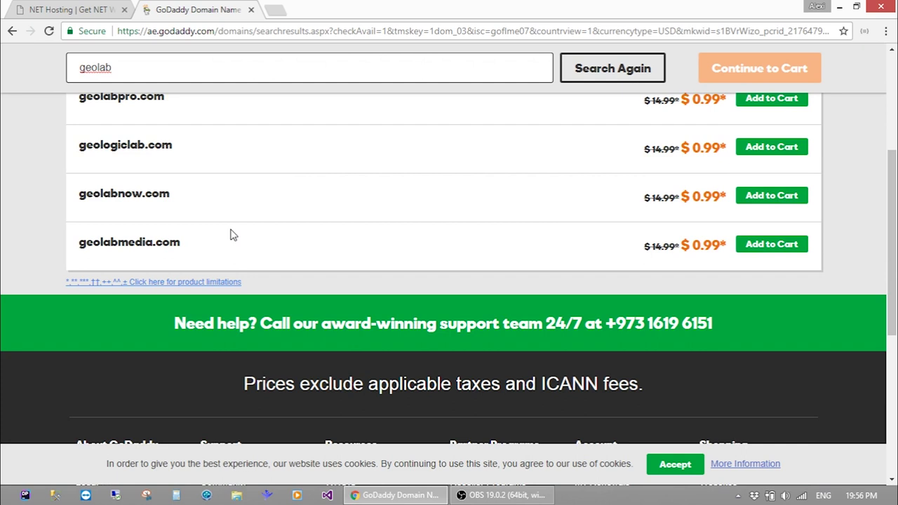
{"action": "scroll", "coordinate": [214, 250], "scroll_direction": "down", "scroll_amount": 4}
{"action": "scroll", "coordinate": [214, 253], "scroll_direction": "up", "scroll_amount": 8}
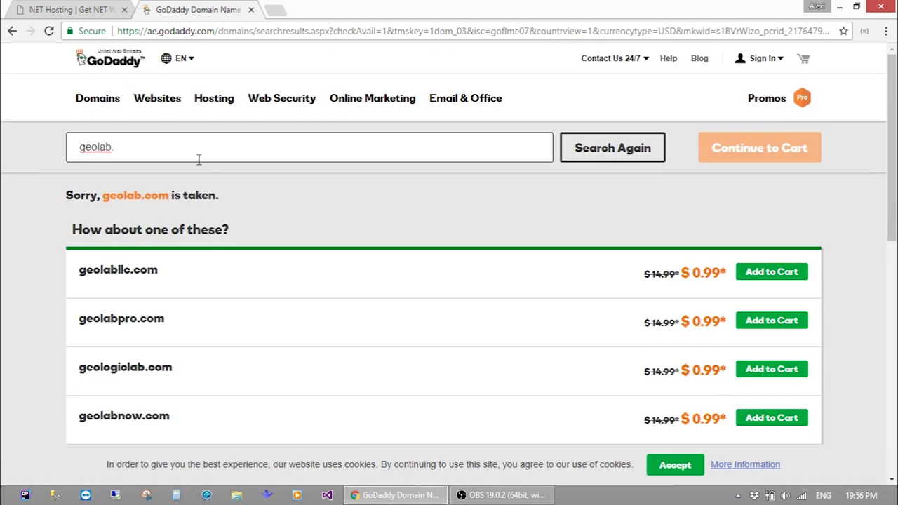
Search geolab.club and review alternatives like geolabclub.com and geolabmedia.com at $0.99
{"action": "type", "text": "club"}
{"action": "key", "text": "Return"}
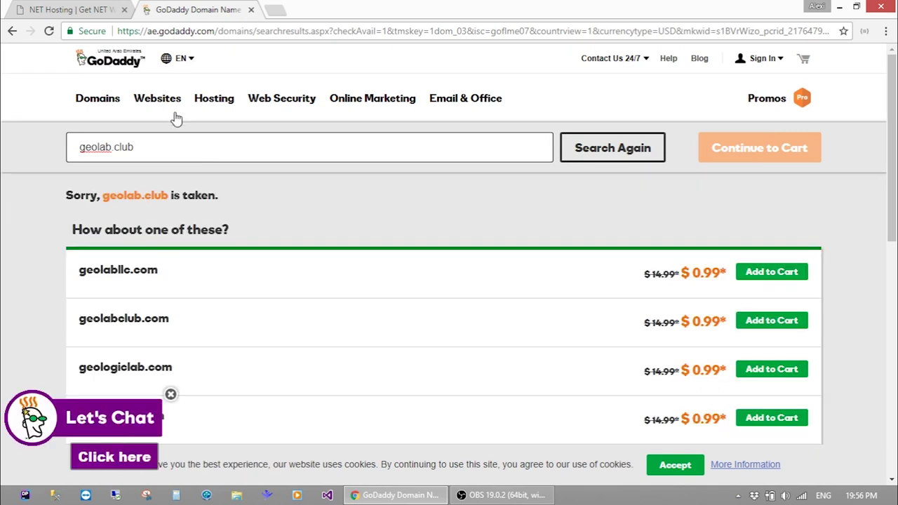
{"action": "left_click", "coordinate": [185, 221]}
{"action": "scroll", "coordinate": [184, 223], "scroll_direction": "down", "scroll_amount": 1}
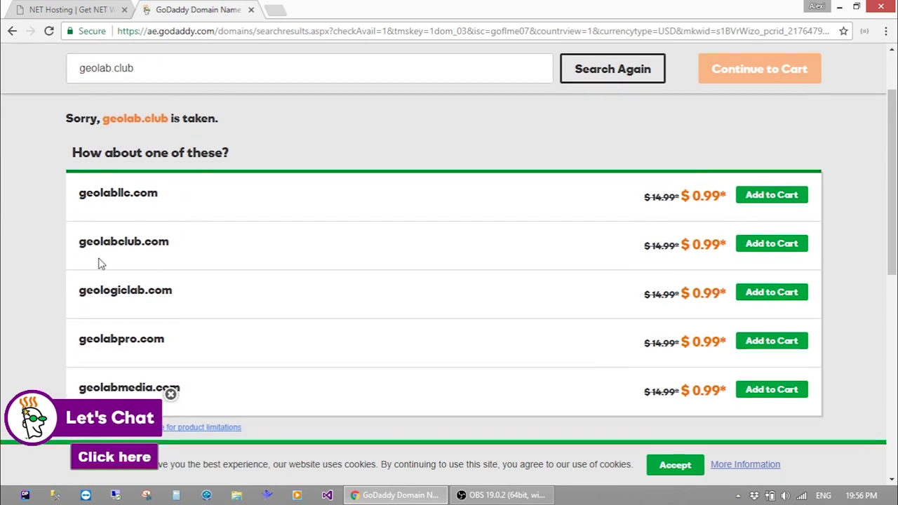
{"action": "scroll", "coordinate": [98, 205], "scroll_direction": "down", "scroll_amount": 1}
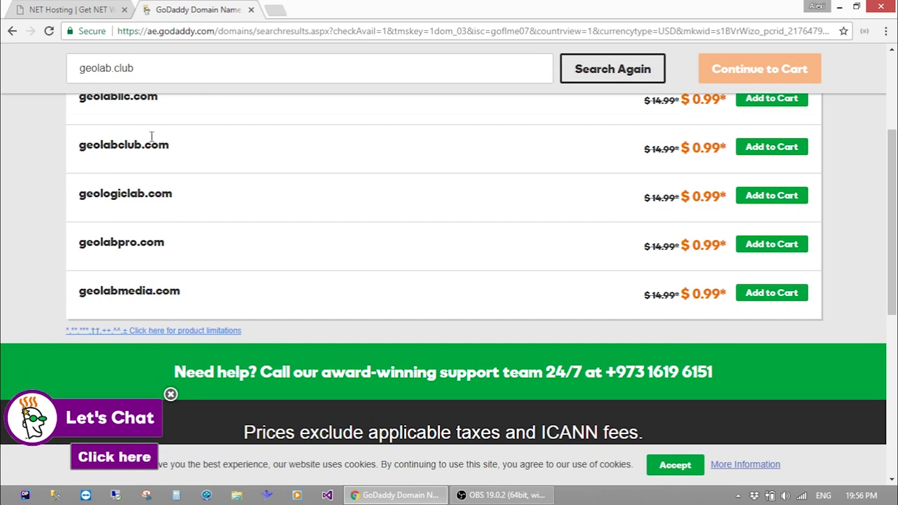
{"action": "scroll", "coordinate": [145, 138], "scroll_direction": "up", "scroll_amount": 2}
{"action": "mouse_move", "coordinate": [98, 98]}
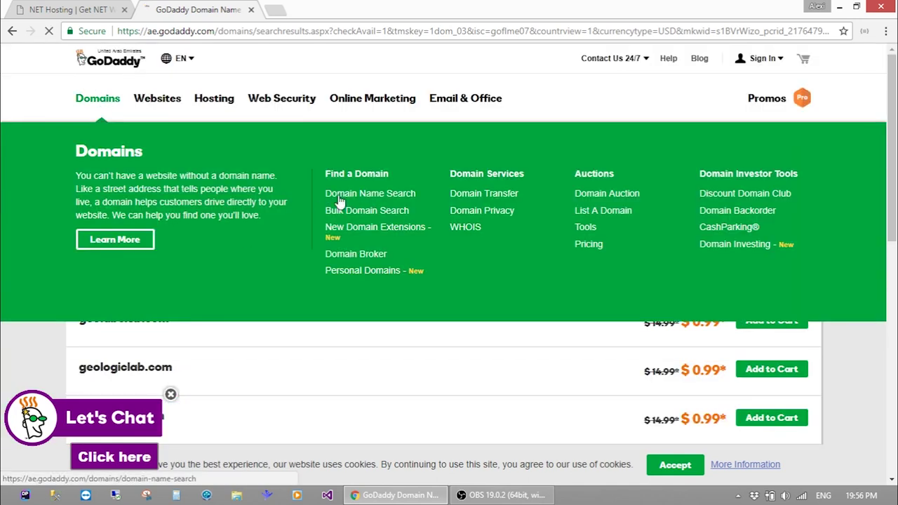
Open GoDaddy's Domain Name Search page and enter 'asp' as the domain
{"action": "left_click", "coordinate": [341, 198]}
{"action": "scroll", "coordinate": [363, 305], "scroll_direction": "down", "scroll_amount": 2}
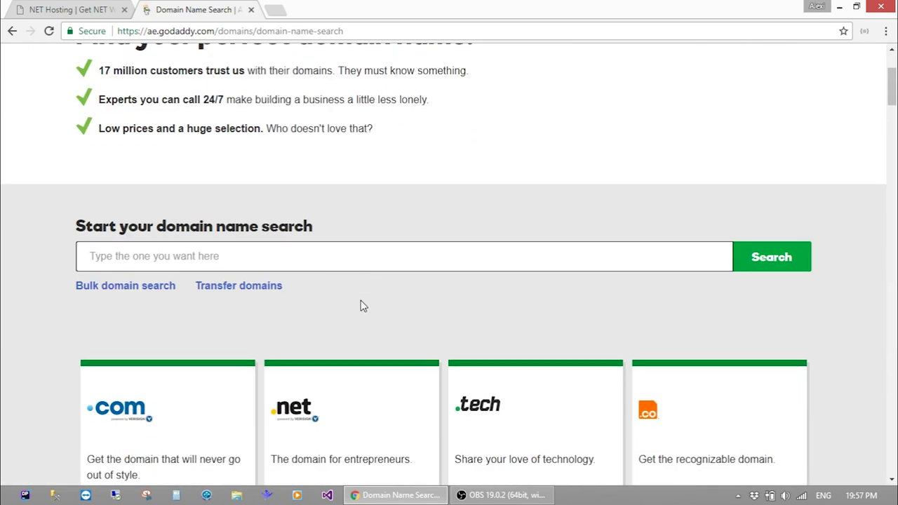
{"action": "left_click", "coordinate": [319, 249]}
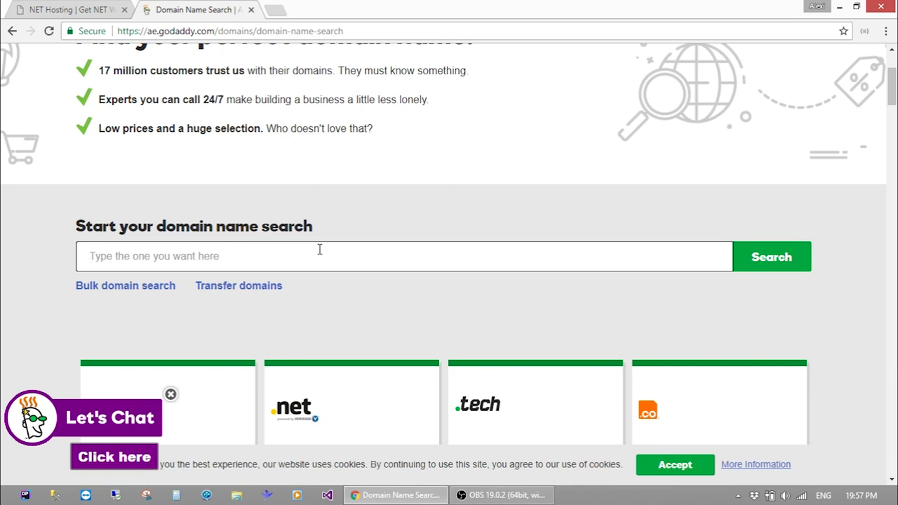
{"action": "type", "text": "asp"}
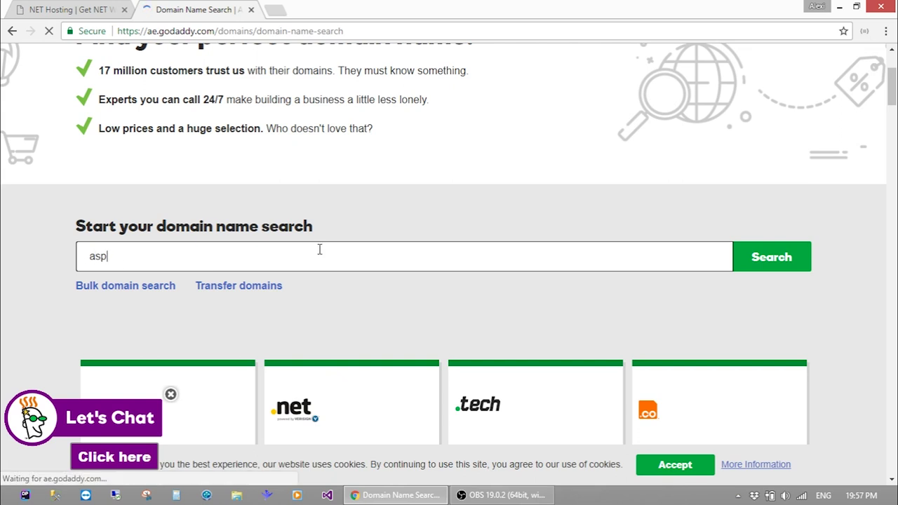
{"action": "scroll", "coordinate": [319, 252], "scroll_direction": "down", "scroll_amount": 2}
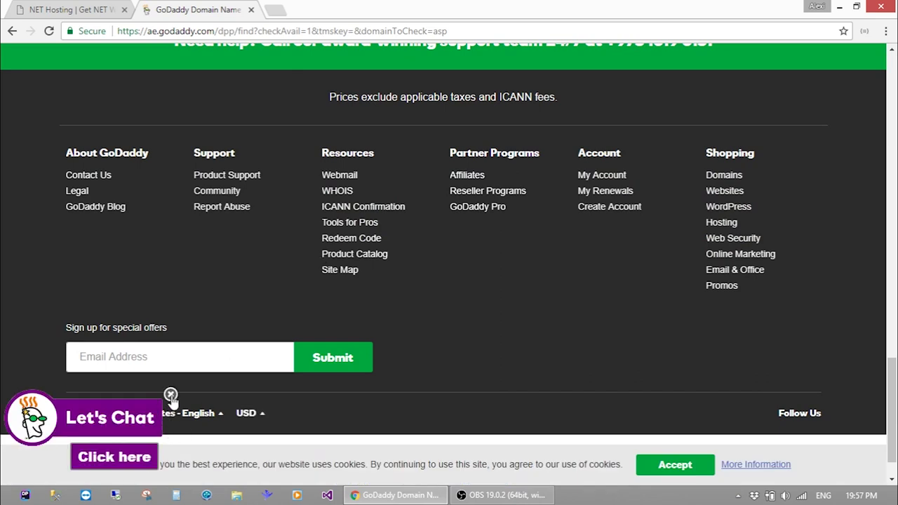
Close the live chat pop-up and review the asp results: theaspgroup.com $0.99, asp.online $2,599.99
{"action": "left_click", "coordinate": [170, 395]}
{"action": "scroll", "coordinate": [236, 239], "scroll_direction": "up", "scroll_amount": 10}
{"action": "scroll", "coordinate": [236, 240], "scroll_direction": "up", "scroll_amount": 5}
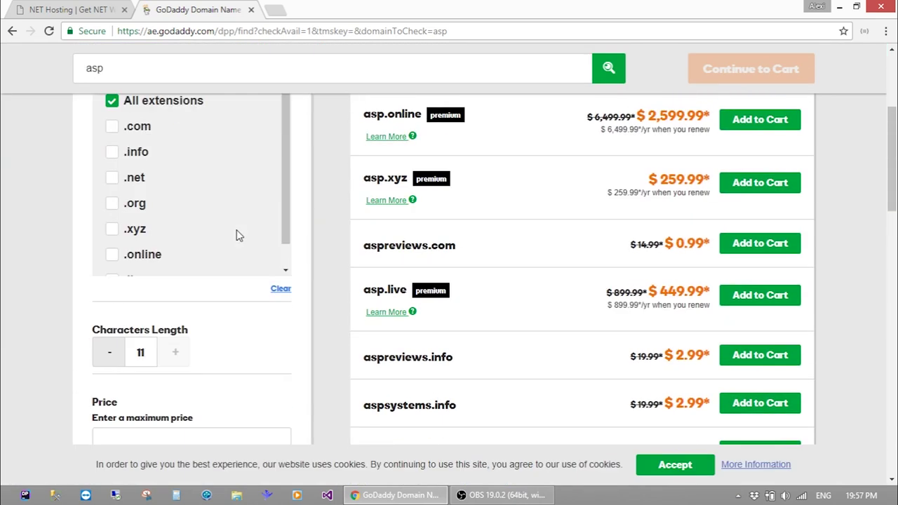
{"action": "scroll", "coordinate": [344, 250], "scroll_direction": "up", "scroll_amount": 3}
{"action": "scroll", "coordinate": [343, 250], "scroll_direction": "down", "scroll_amount": 3}
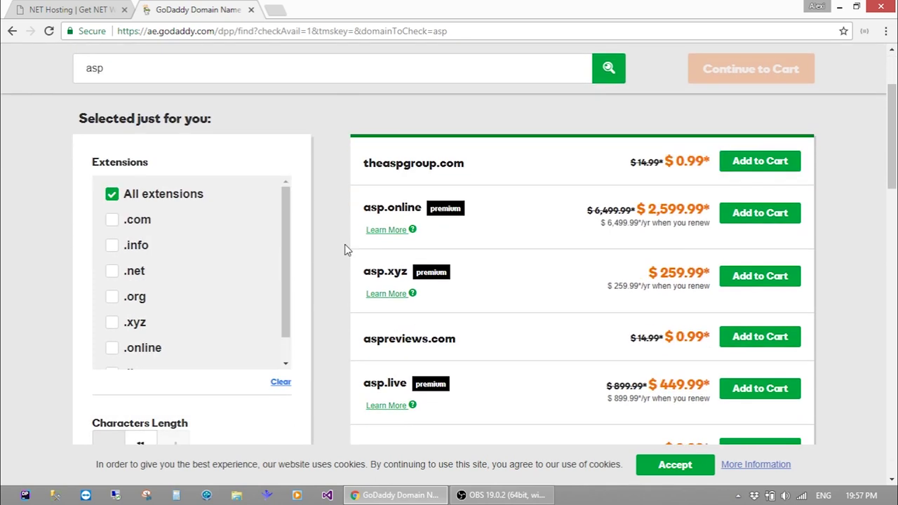
{"action": "scroll", "coordinate": [387, 202], "scroll_direction": "down", "scroll_amount": 1}
{"action": "scroll", "coordinate": [386, 203], "scroll_direction": "up", "scroll_amount": 2}
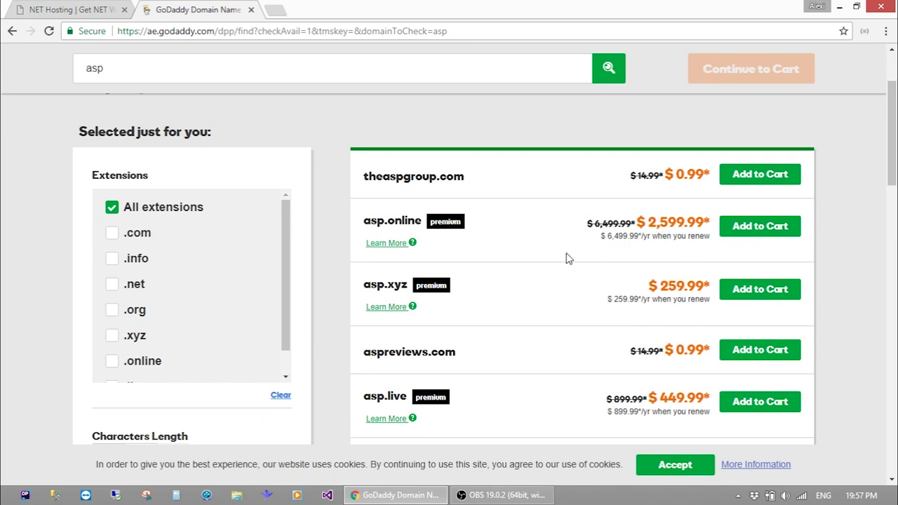
{"action": "scroll", "coordinate": [568, 259], "scroll_direction": "down", "scroll_amount": 2}
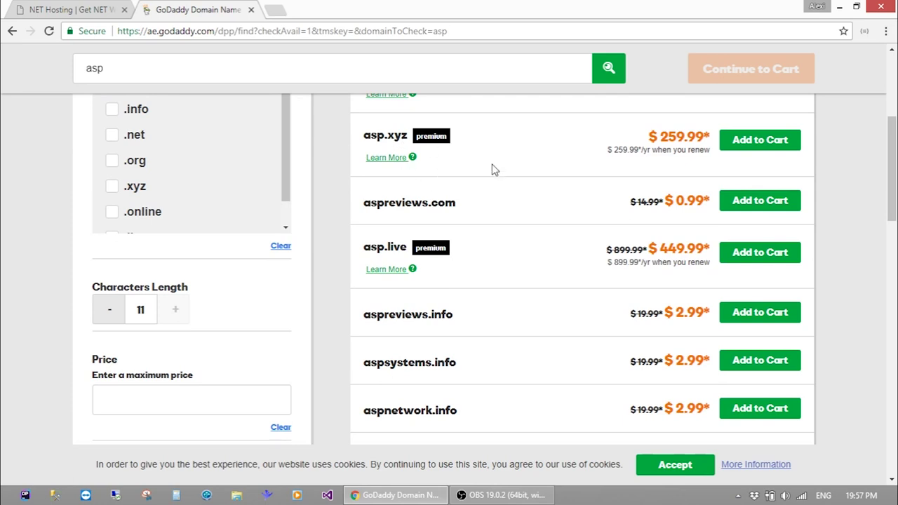
{"action": "scroll", "coordinate": [501, 176], "scroll_direction": "down", "scroll_amount": 1}
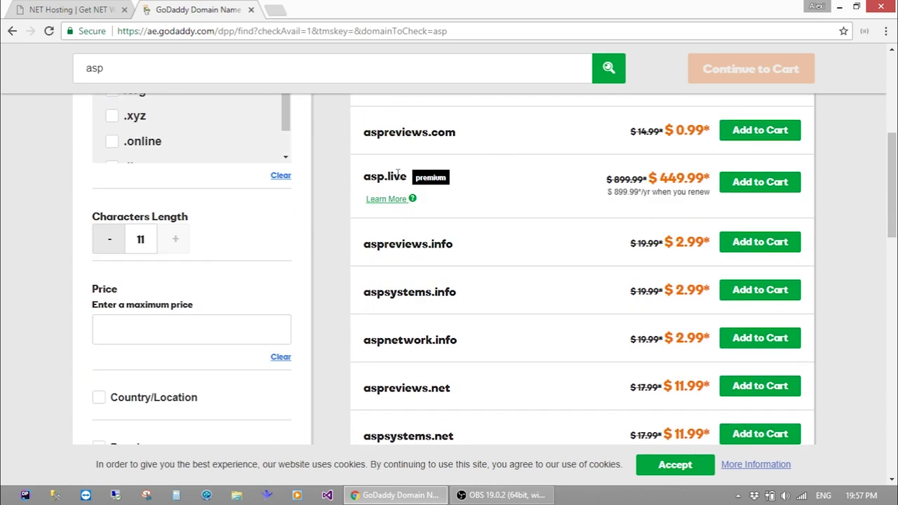
{"action": "scroll", "coordinate": [471, 215], "scroll_direction": "down", "scroll_amount": 1}
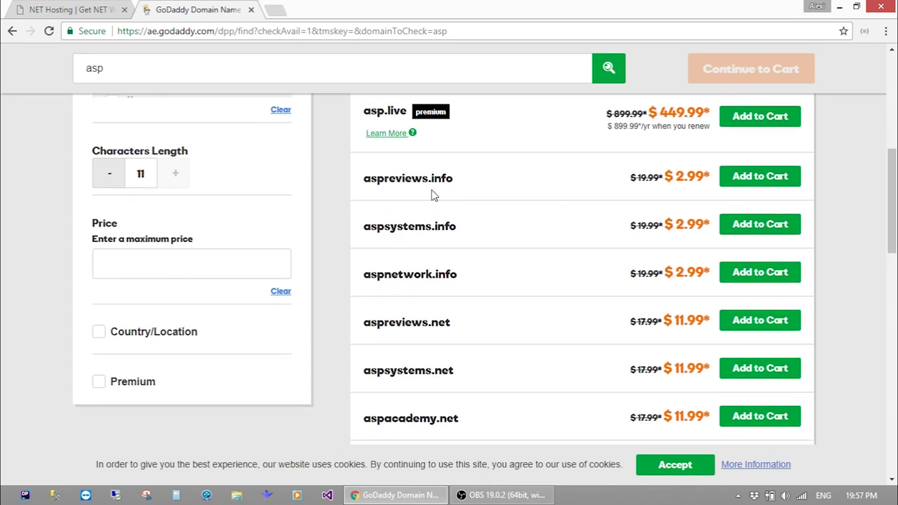
{"action": "scroll", "coordinate": [443, 287], "scroll_direction": "down", "scroll_amount": 1}
{"action": "scroll", "coordinate": [444, 293], "scroll_direction": "up", "scroll_amount": 2}
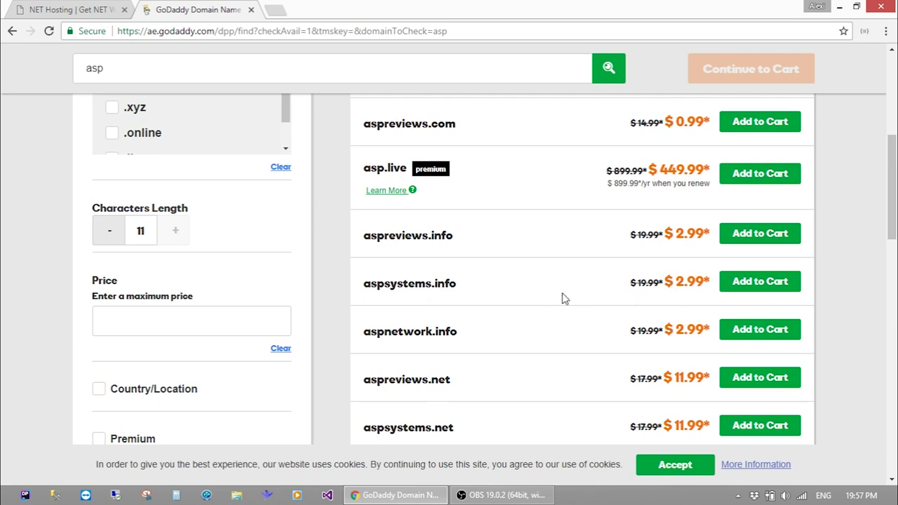
{"action": "scroll", "coordinate": [565, 298], "scroll_direction": "down", "scroll_amount": 7}
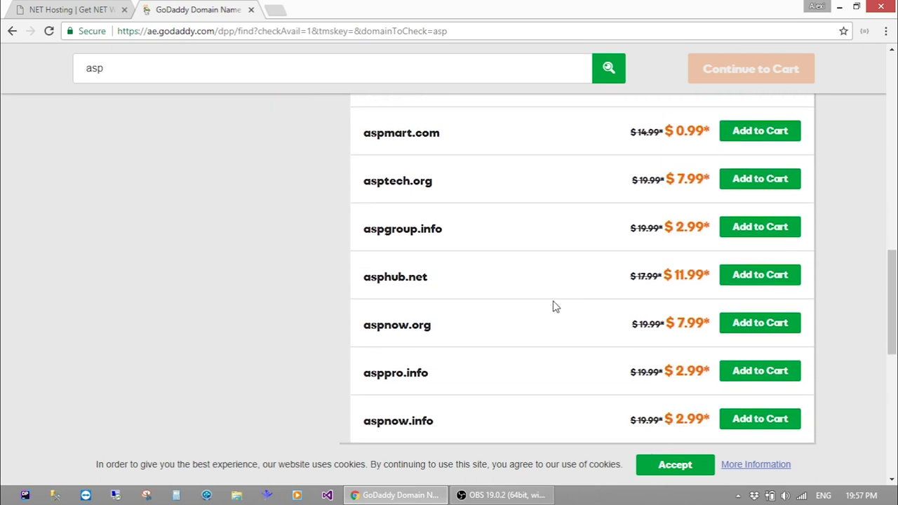
{"action": "scroll", "coordinate": [491, 316], "scroll_direction": "down", "scroll_amount": 1}
{"action": "scroll", "coordinate": [429, 305], "scroll_direction": "up", "scroll_amount": 5}
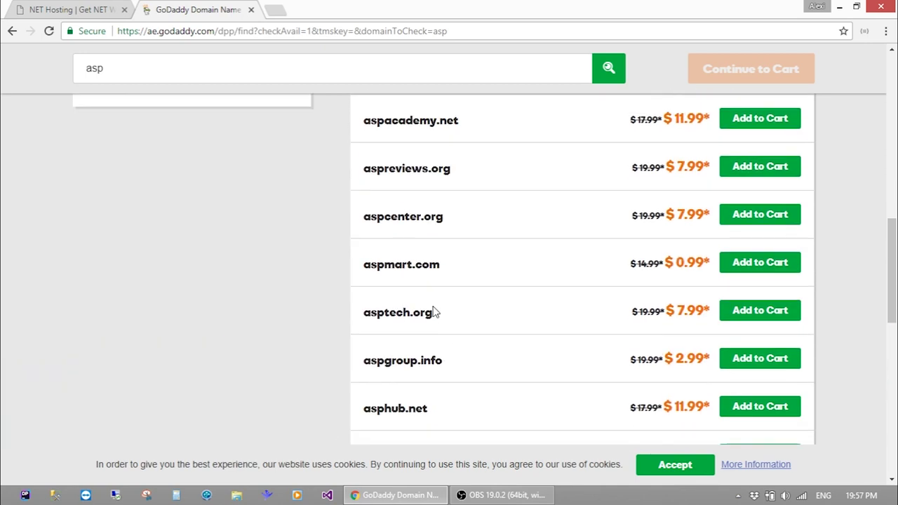
{"action": "scroll", "coordinate": [433, 310], "scroll_direction": "up", "scroll_amount": 5}
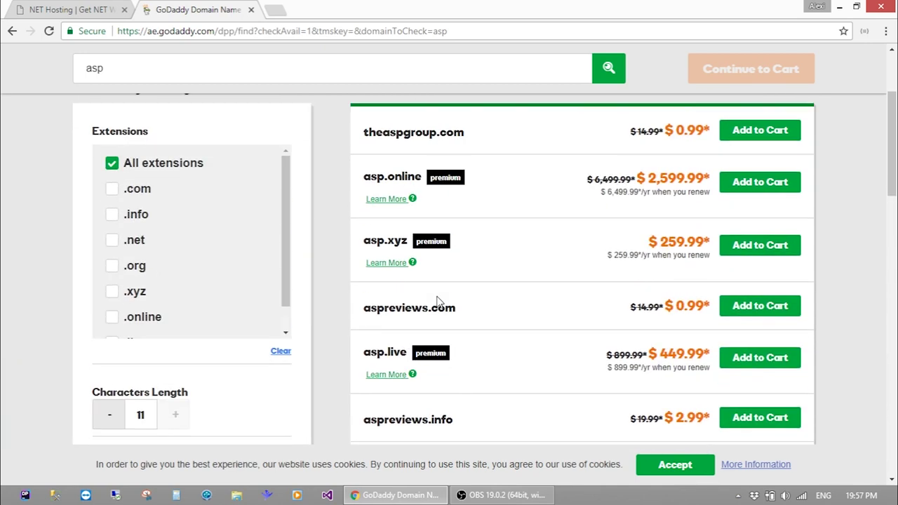
{"action": "scroll", "coordinate": [153, 222], "scroll_direction": "down", "scroll_amount": 1}
{"action": "scroll", "coordinate": [150, 219], "scroll_direction": "down", "scroll_amount": 1}
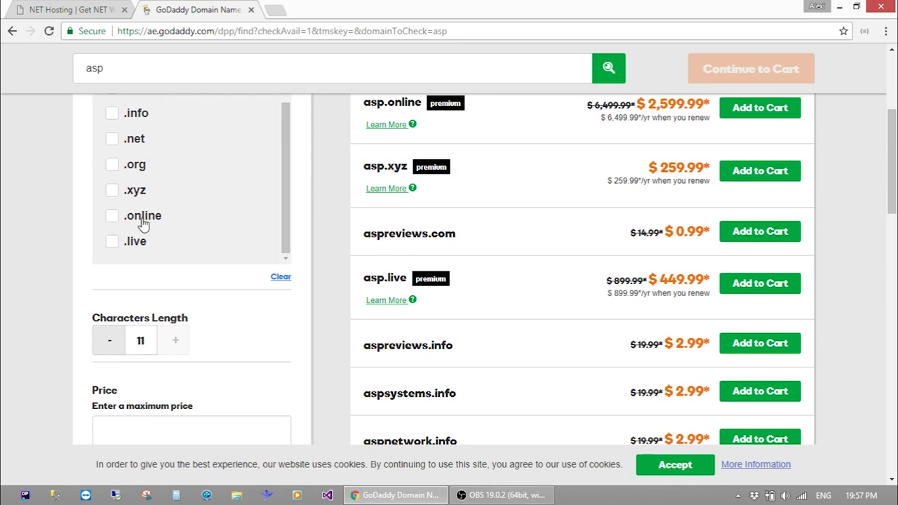
{"action": "scroll", "coordinate": [140, 247], "scroll_direction": "up", "scroll_amount": 1}
{"action": "scroll", "coordinate": [44, 253], "scroll_direction": "up", "scroll_amount": 2}
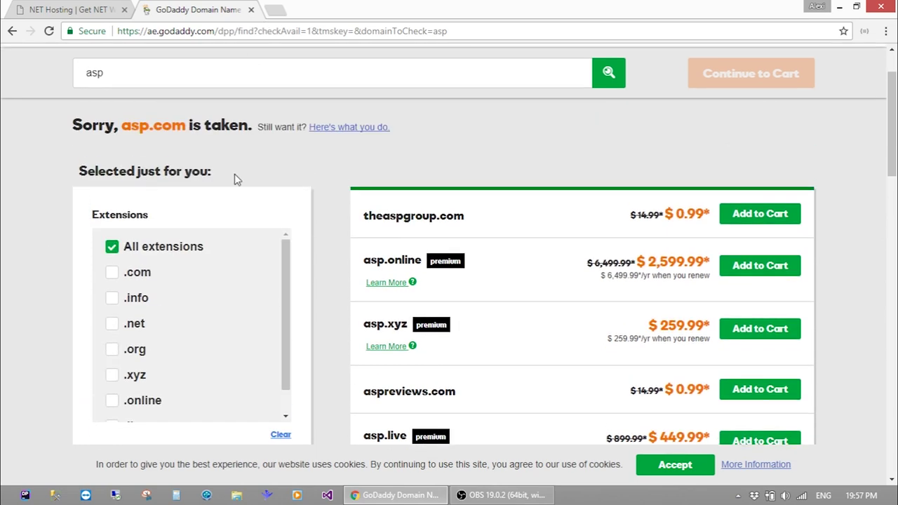
{"action": "scroll", "coordinate": [236, 178], "scroll_direction": "up", "scroll_amount": 1}
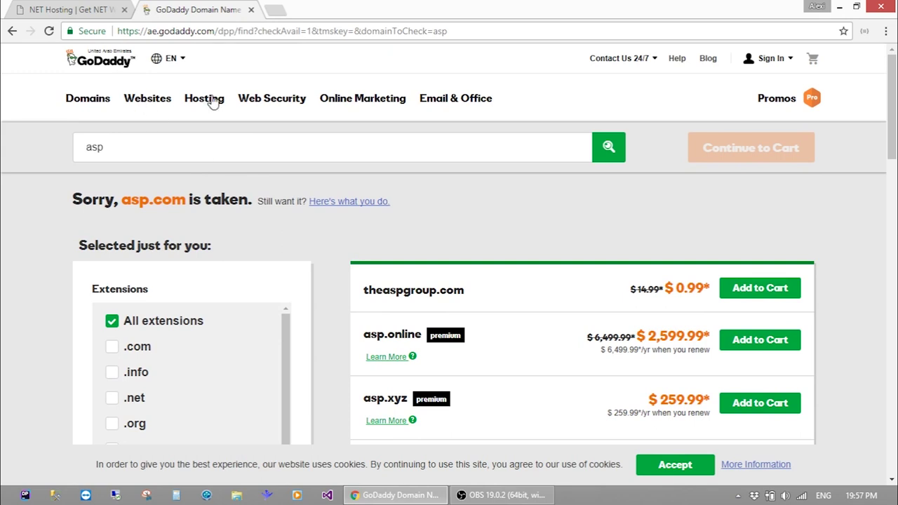
Open GoDaddy Web Hosting and review the Linux plans: Economy $2.99, Deluxe $4.99, Ultimate $7.99/mo
{"action": "mouse_move", "coordinate": [213, 102]}
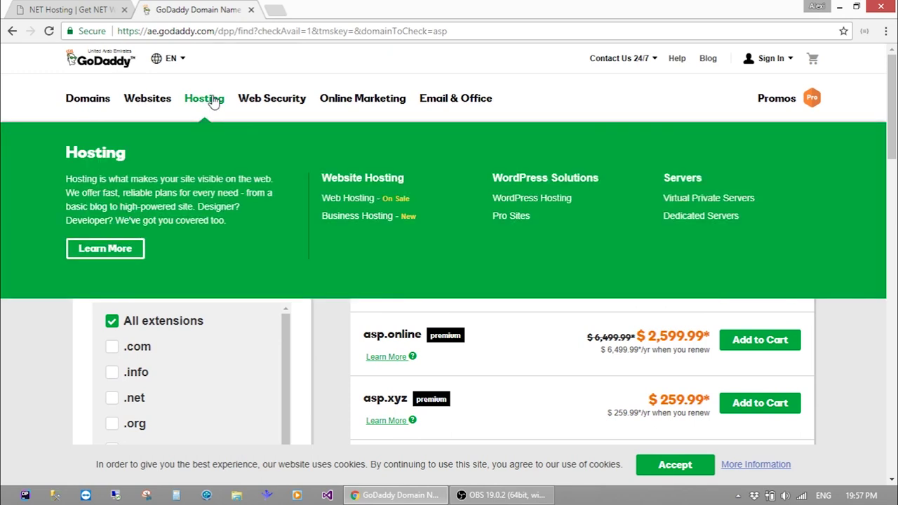
{"action": "left_click", "coordinate": [356, 202]}
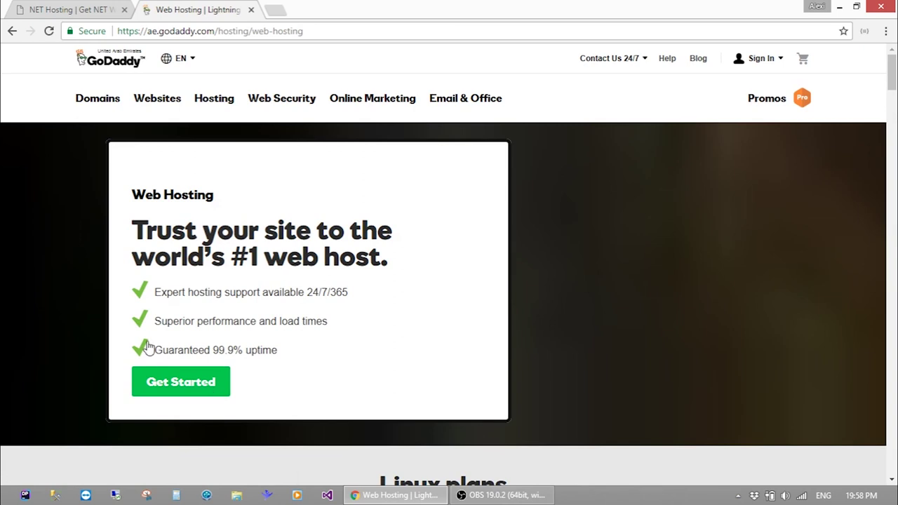
{"action": "scroll", "coordinate": [61, 295], "scroll_direction": "down", "scroll_amount": 3}
{"action": "scroll", "coordinate": [62, 295], "scroll_direction": "down", "scroll_amount": 3}
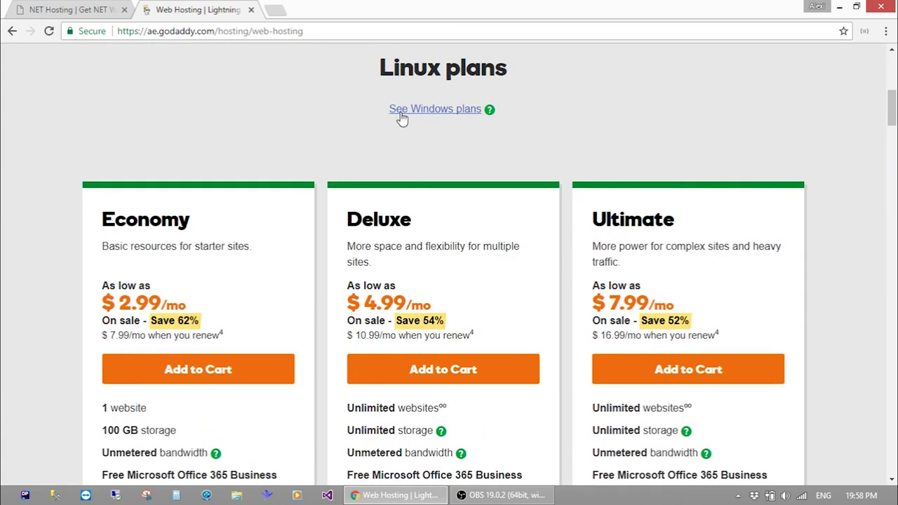
{"action": "scroll", "coordinate": [400, 116], "scroll_direction": "up", "scroll_amount": 1}
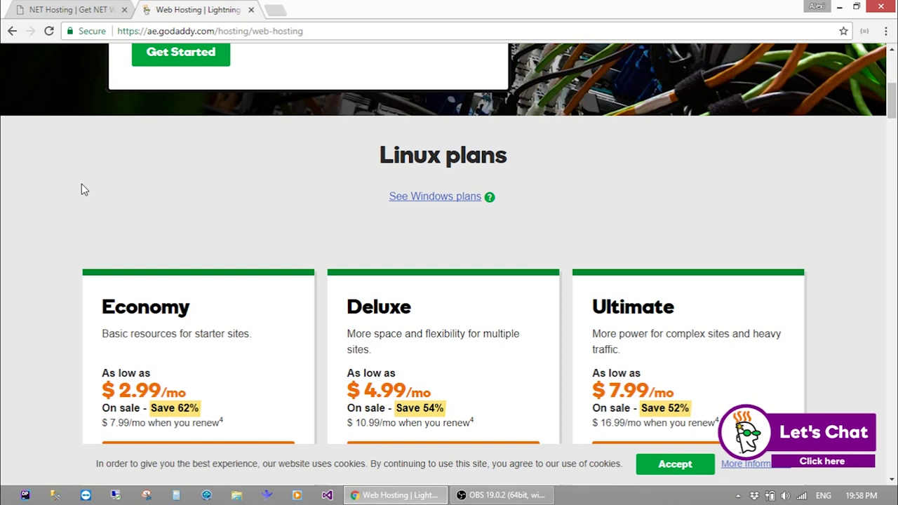
Switch to the Windows plans and show the Economy plan's unmetered bandwidth help note
{"action": "left_click", "coordinate": [470, 198]}
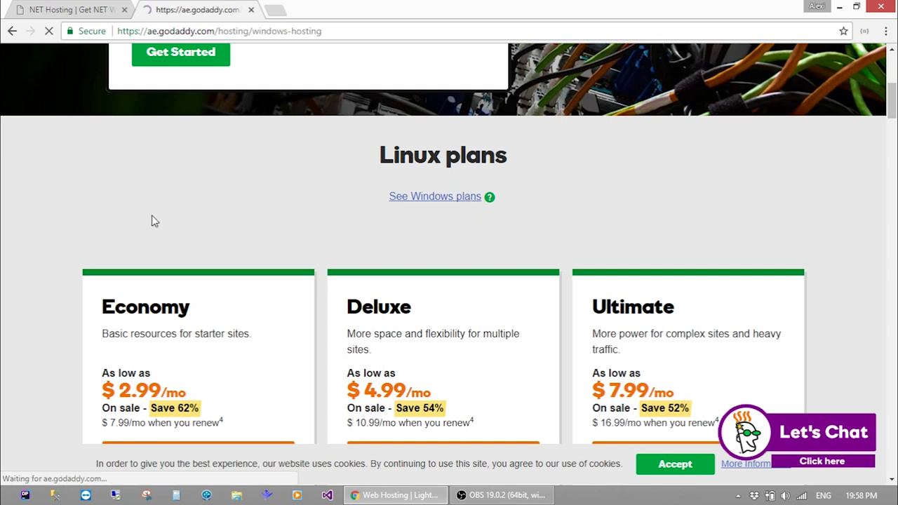
{"action": "scroll", "coordinate": [2, 224], "scroll_direction": "down", "scroll_amount": 7}
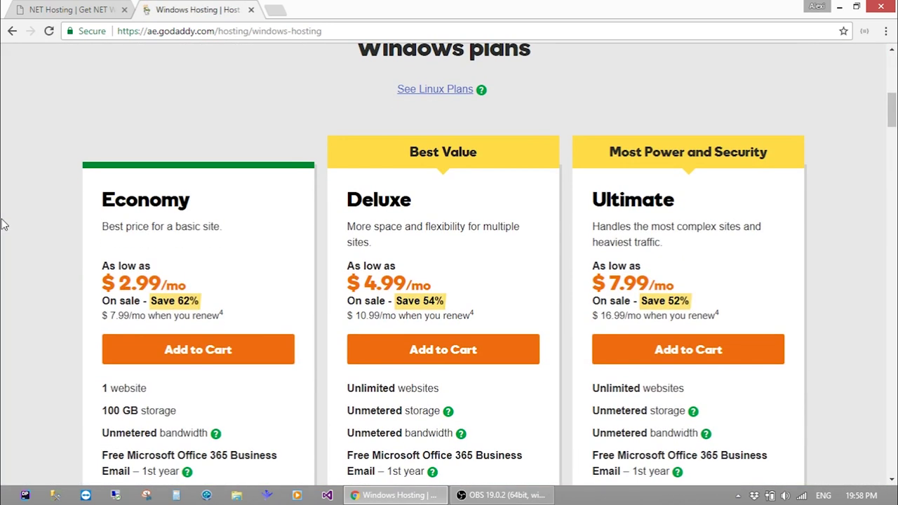
{"action": "scroll", "coordinate": [3, 225], "scroll_direction": "down", "scroll_amount": 2}
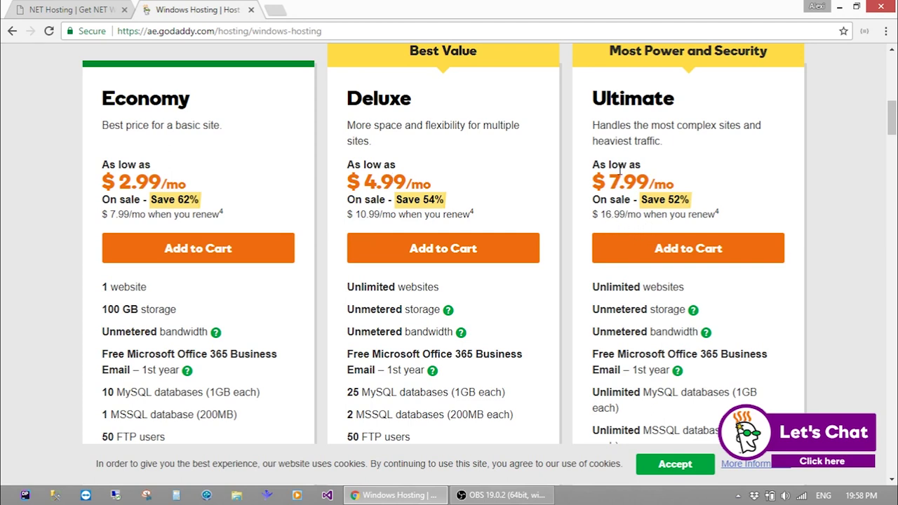
{"action": "scroll", "coordinate": [620, 169], "scroll_direction": "up", "scroll_amount": 1}
{"action": "scroll", "coordinate": [610, 172], "scroll_direction": "down", "scroll_amount": 2}
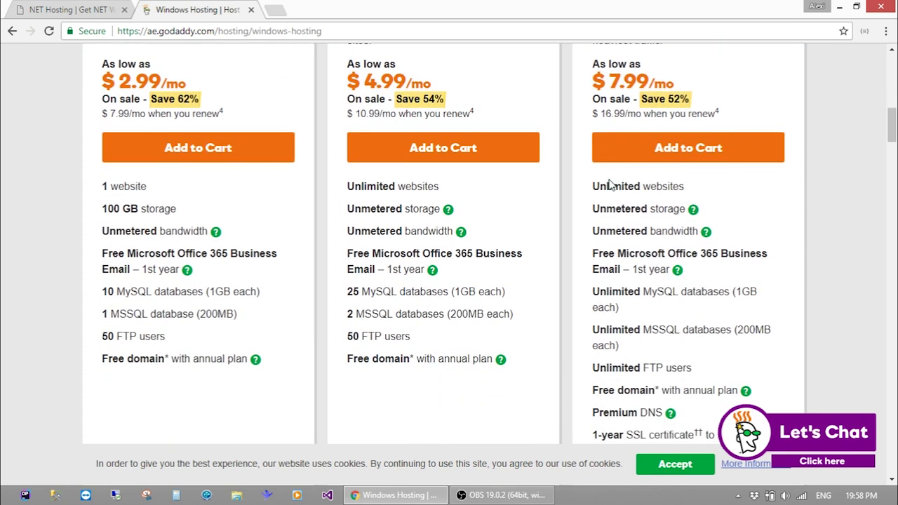
{"action": "scroll", "coordinate": [550, 224], "scroll_direction": "down", "scroll_amount": 1}
{"action": "scroll", "coordinate": [550, 224], "scroll_direction": "up", "scroll_amount": 2}
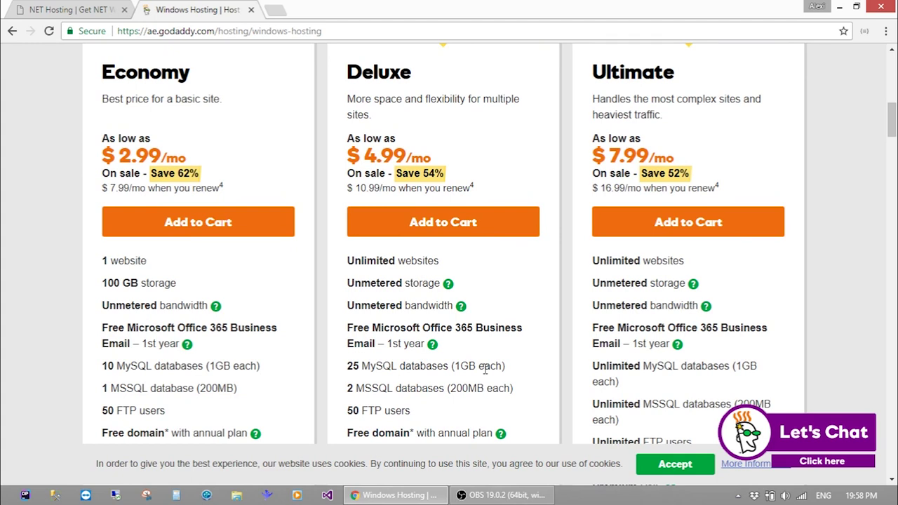
{"action": "scroll", "coordinate": [486, 379], "scroll_direction": "down", "scroll_amount": 1}
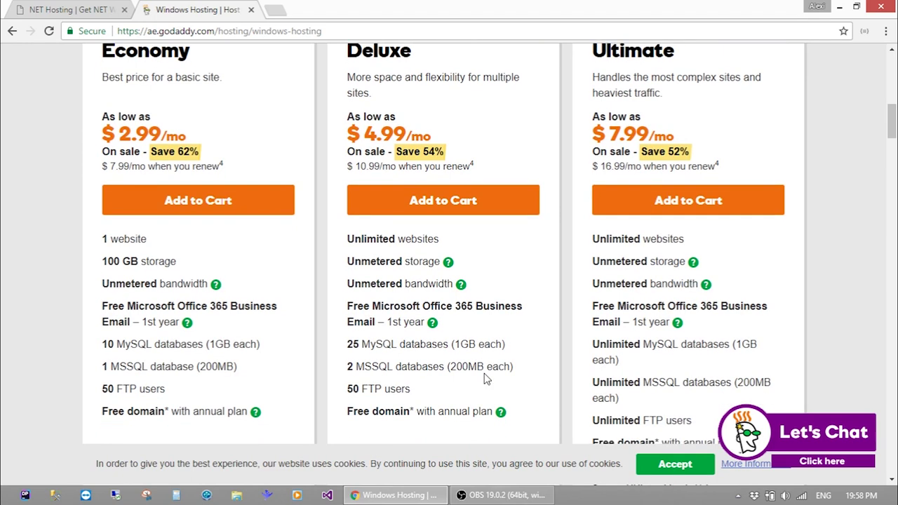
{"action": "scroll", "coordinate": [293, 341], "scroll_direction": "up", "scroll_amount": 2}
{"action": "scroll", "coordinate": [248, 268], "scroll_direction": "down", "scroll_amount": 3}
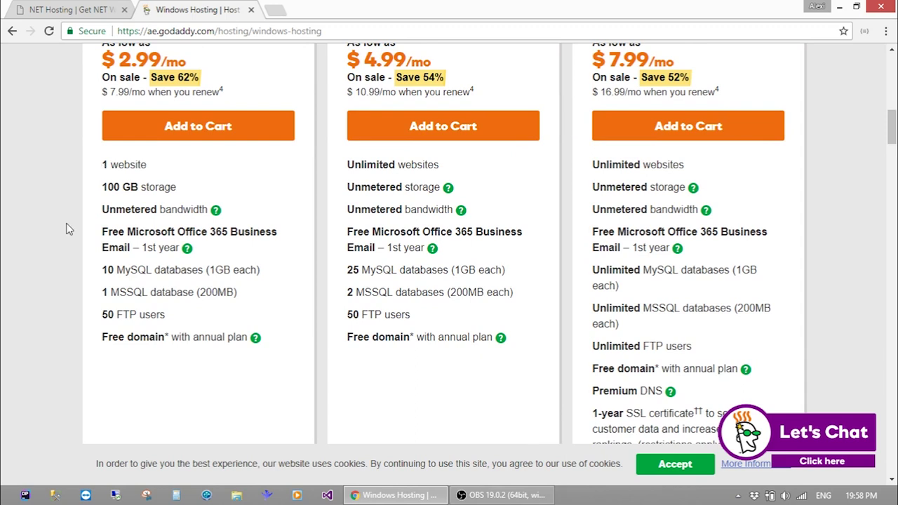
{"action": "left_click", "coordinate": [216, 210]}
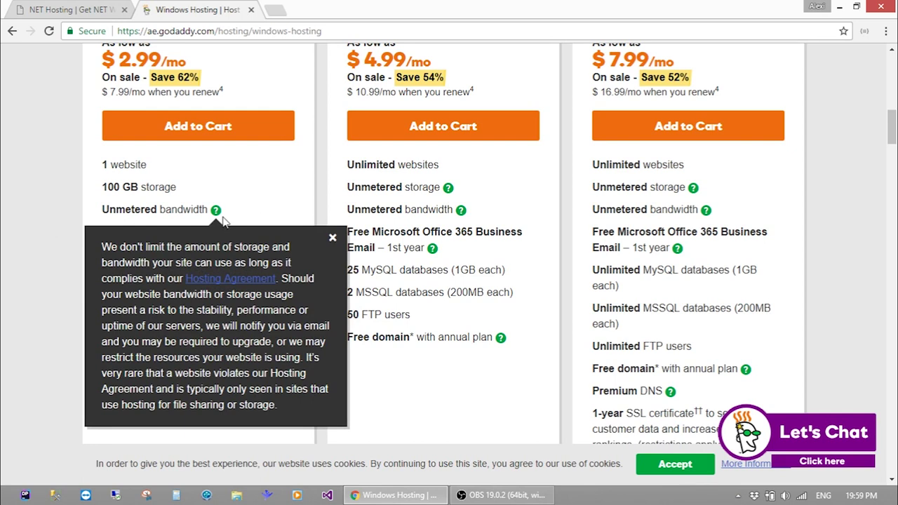
Dismiss the bandwidth note and LET'S TALK chat popup, then highlight the 100 GB storage figure
{"action": "left_click", "coordinate": [332, 238]}
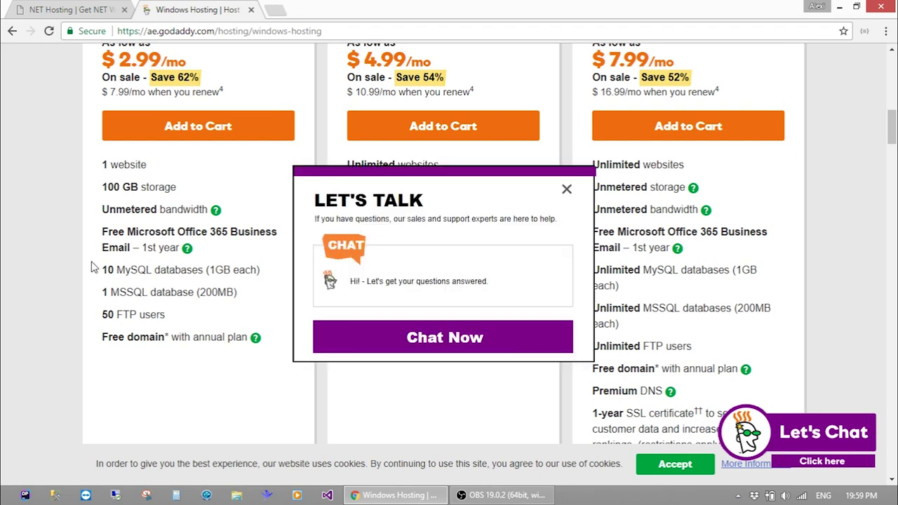
{"action": "left_click", "coordinate": [567, 190]}
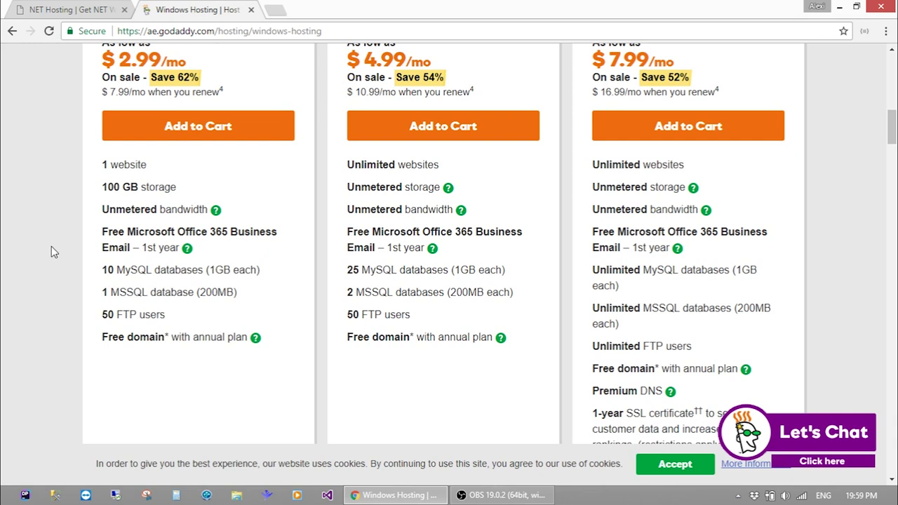
{"action": "double_click", "coordinate": [103, 187]}
{"action": "left_click", "coordinate": [103, 187]}
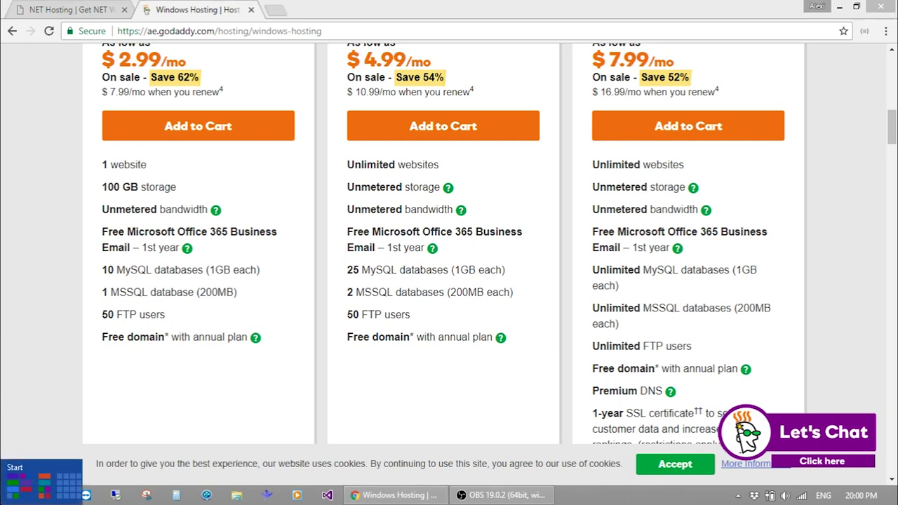
{"action": "key", "text": "super"}
{"action": "type", "text": "file"}
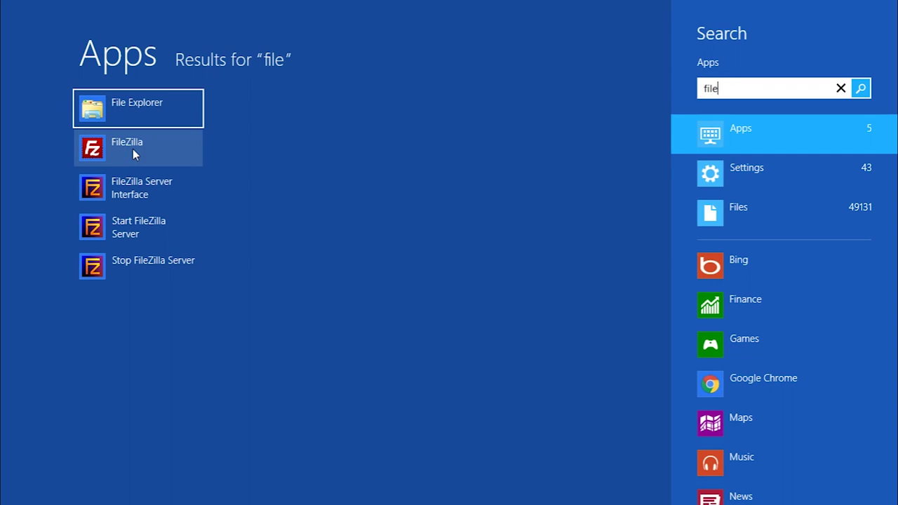
{"action": "left_click", "coordinate": [21, 18]}
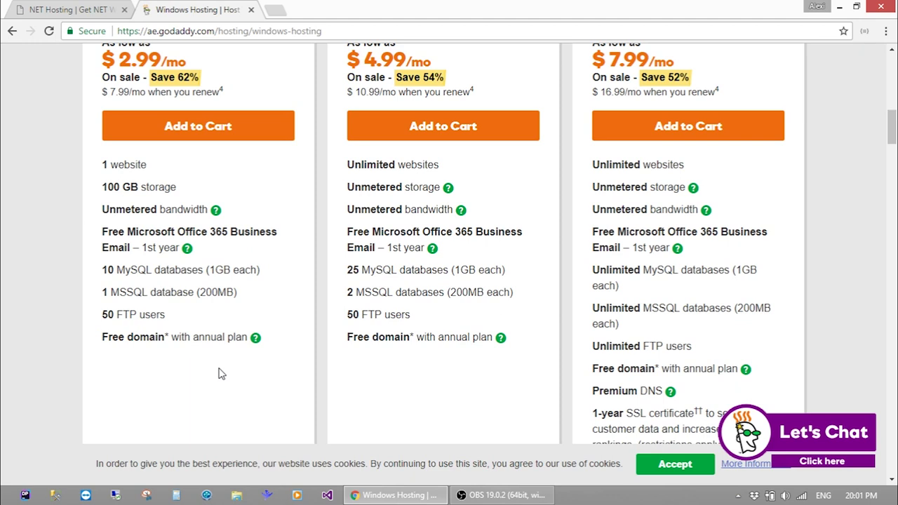
Scroll back up to GoDaddy's Economy, Deluxe and Ultimate plan headers and open a new tab
{"action": "scroll", "coordinate": [219, 373], "scroll_direction": "up", "scroll_amount": 2}
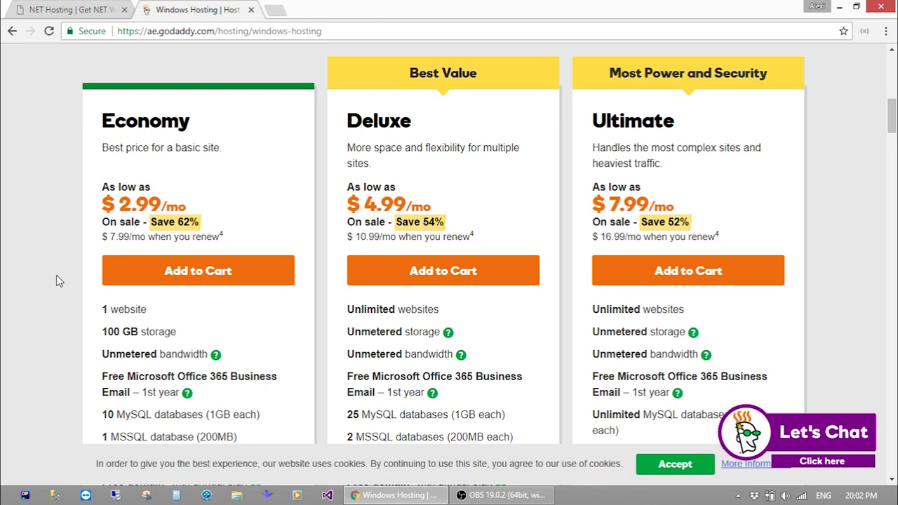
{"action": "key", "text": "ctrl+t"}
Go to proserv.ge and open its Hosting > Shared plans page
{"action": "type", "text": "proserv."}
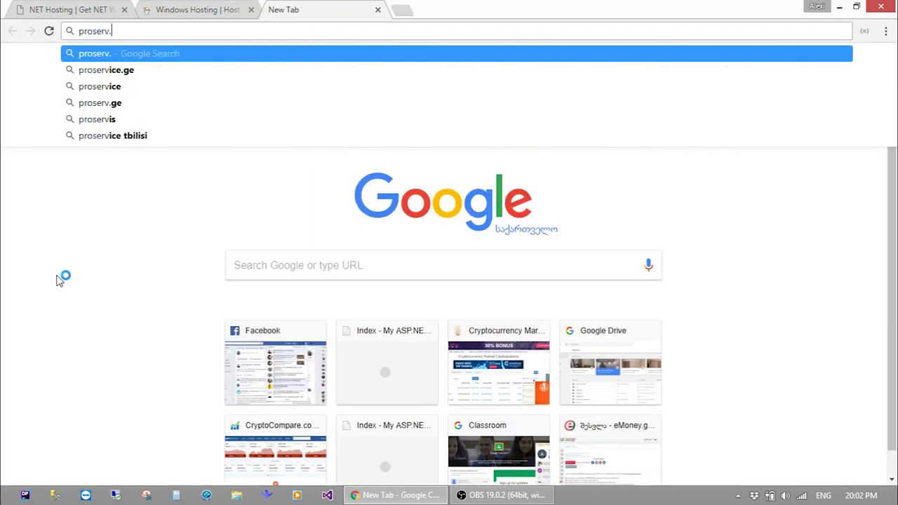
{"action": "type", "text": "ge"}
{"action": "key", "text": "Return"}
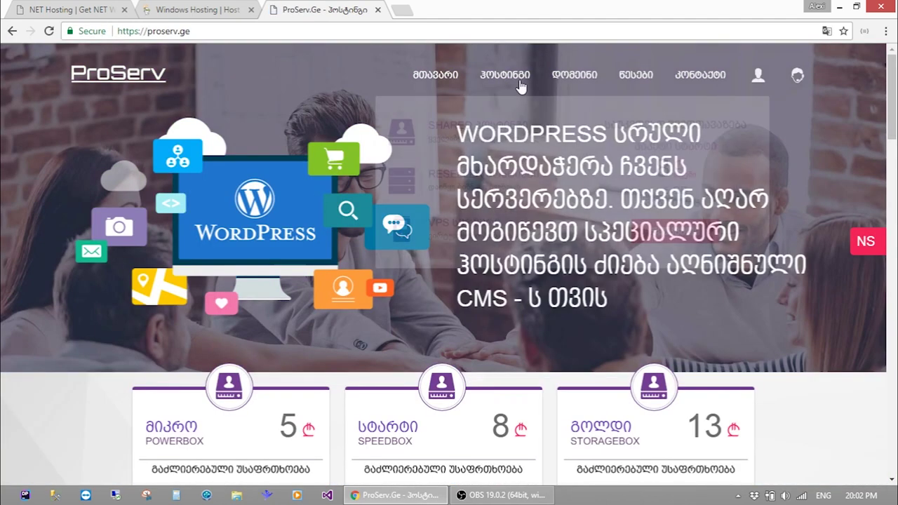
{"action": "mouse_move", "coordinate": [505, 74]}
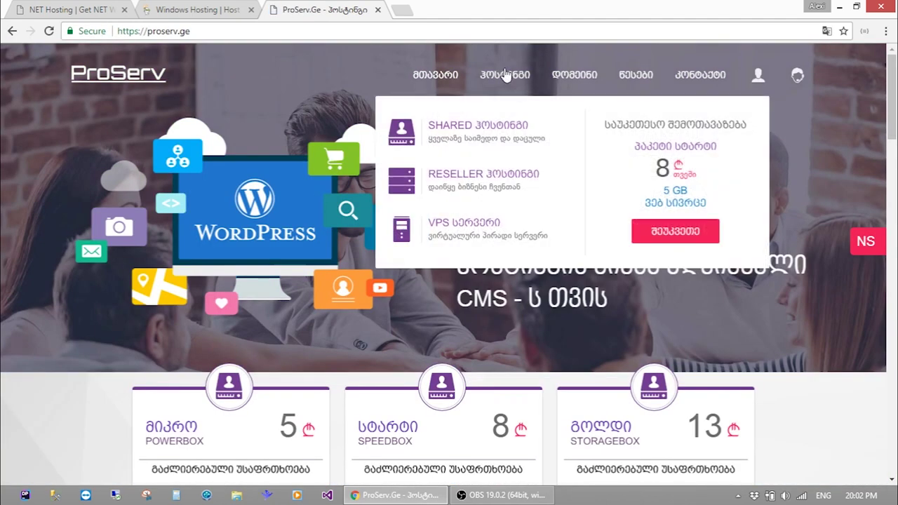
{"action": "left_click", "coordinate": [480, 142]}
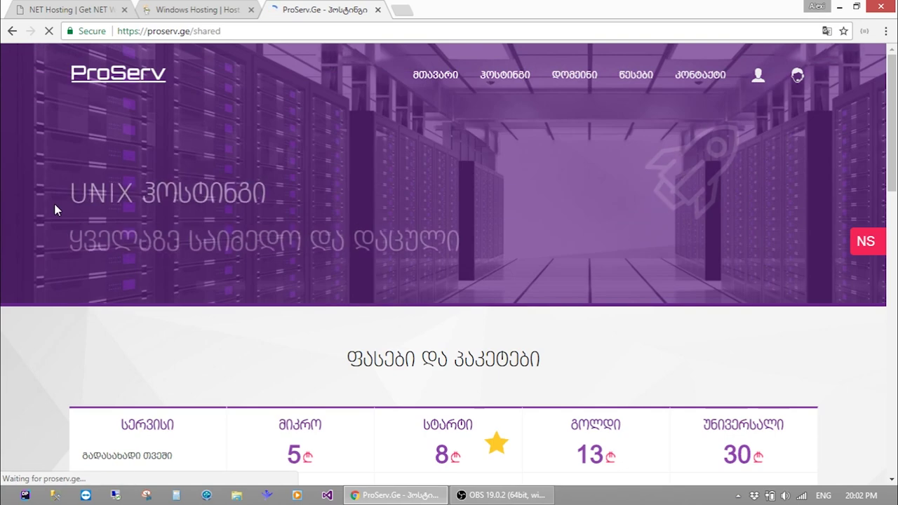
Scroll through the shared hosting price table, then open Hosting > Reseller plans
{"action": "scroll", "coordinate": [56, 209], "scroll_direction": "down", "scroll_amount": 3}
{"action": "scroll", "coordinate": [55, 210], "scroll_direction": "down", "scroll_amount": 5}
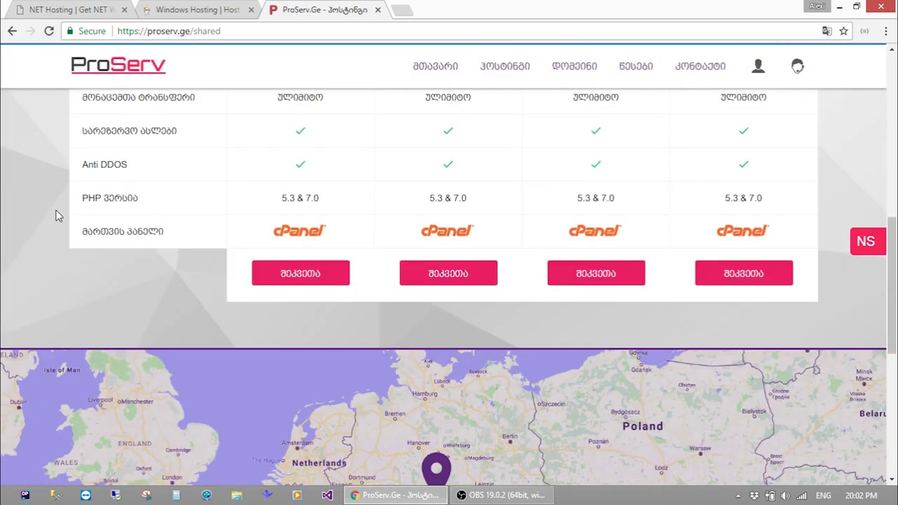
{"action": "scroll", "coordinate": [55, 210], "scroll_direction": "down", "scroll_amount": 4}
{"action": "scroll", "coordinate": [55, 210], "scroll_direction": "up", "scroll_amount": 10}
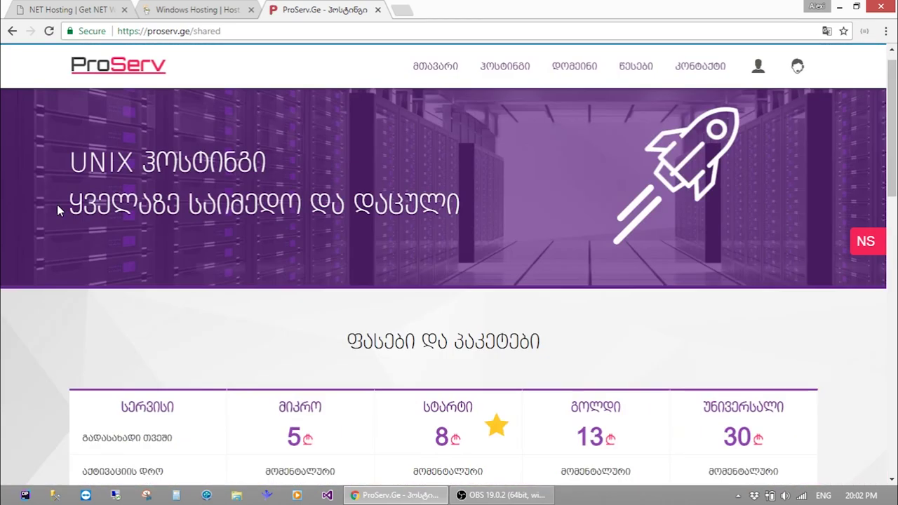
{"action": "scroll", "coordinate": [56, 204], "scroll_direction": "down", "scroll_amount": 5}
{"action": "scroll", "coordinate": [56, 209], "scroll_direction": "down", "scroll_amount": 1}
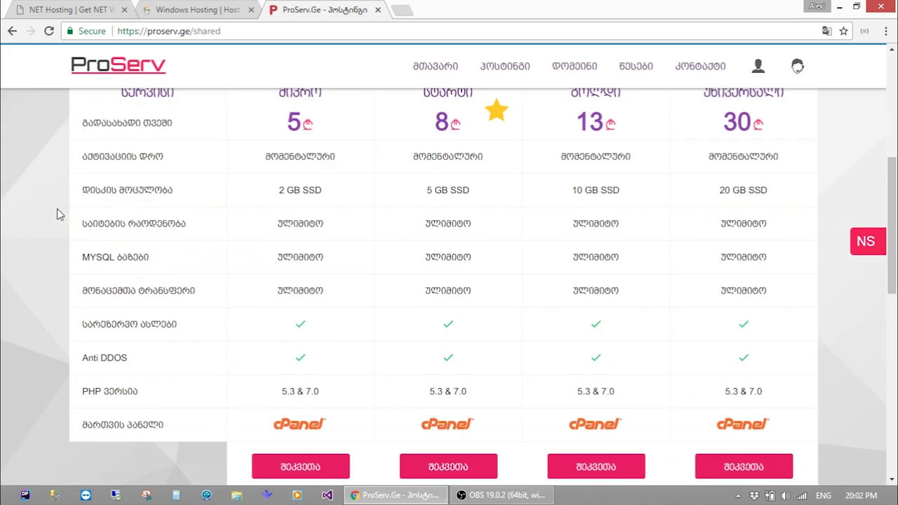
{"action": "scroll", "coordinate": [57, 208], "scroll_direction": "up", "scroll_amount": 5}
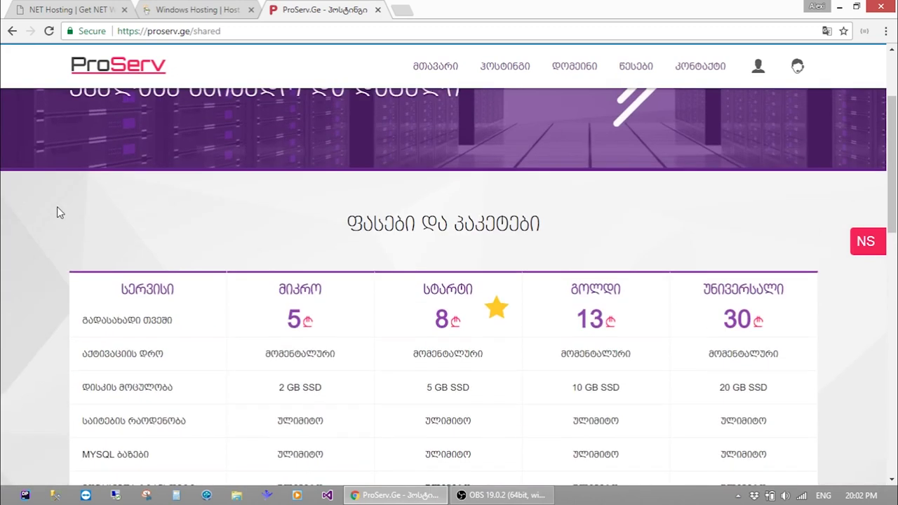
{"action": "mouse_move", "coordinate": [517, 84]}
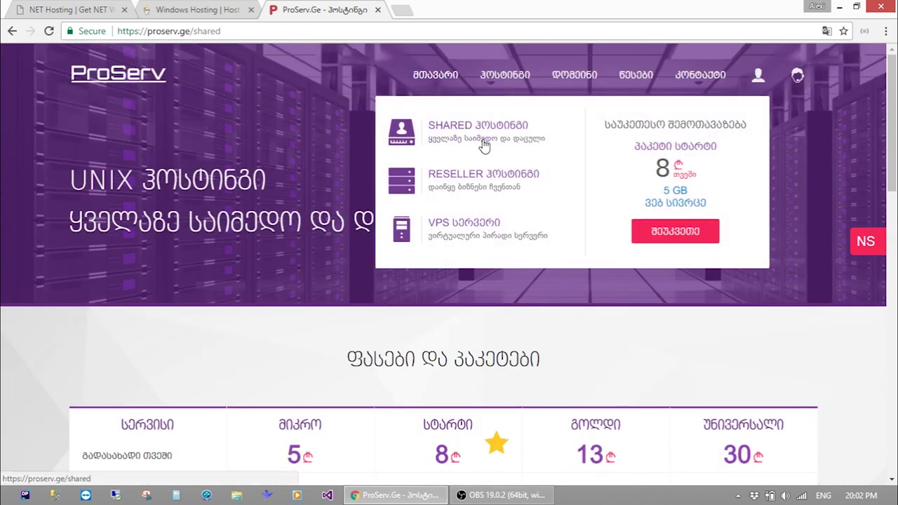
{"action": "mouse_move", "coordinate": [517, 100]}
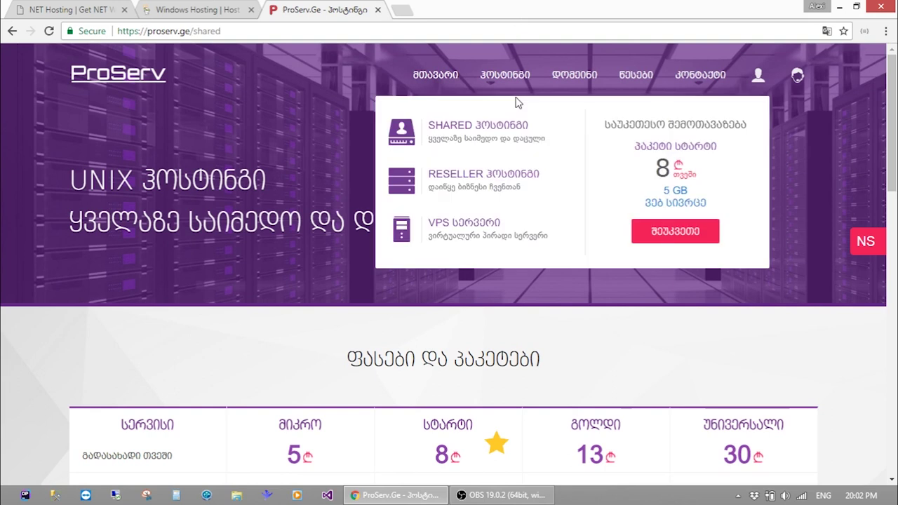
{"action": "left_click", "coordinate": [499, 178]}
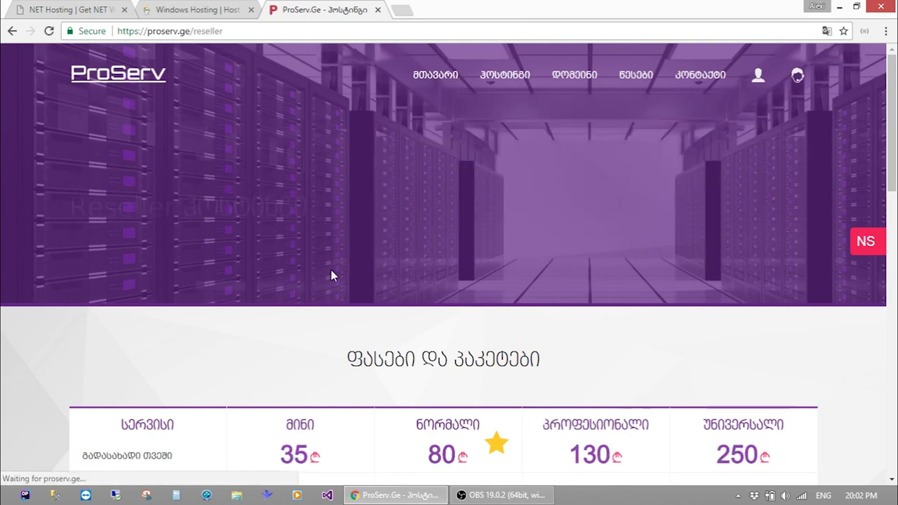
Scroll through the reseller pricing table, then return to ProServ's Shared hosting page
{"action": "scroll", "coordinate": [330, 283], "scroll_direction": "down", "scroll_amount": 2}
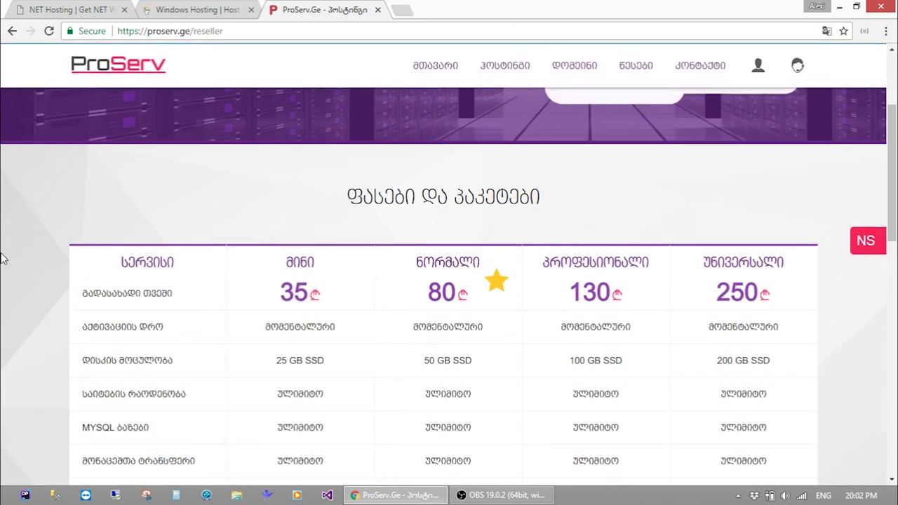
{"action": "scroll", "coordinate": [4, 261], "scroll_direction": "down", "scroll_amount": 3}
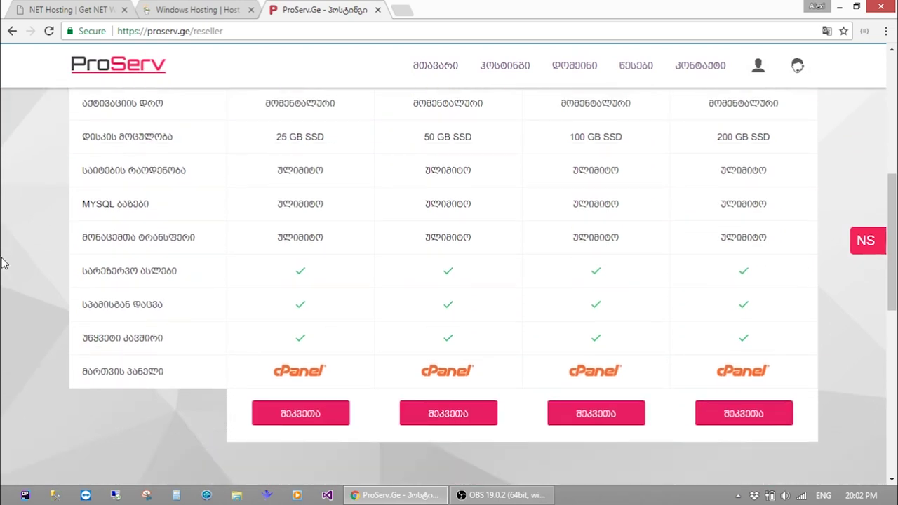
{"action": "scroll", "coordinate": [4, 263], "scroll_direction": "up", "scroll_amount": 5}
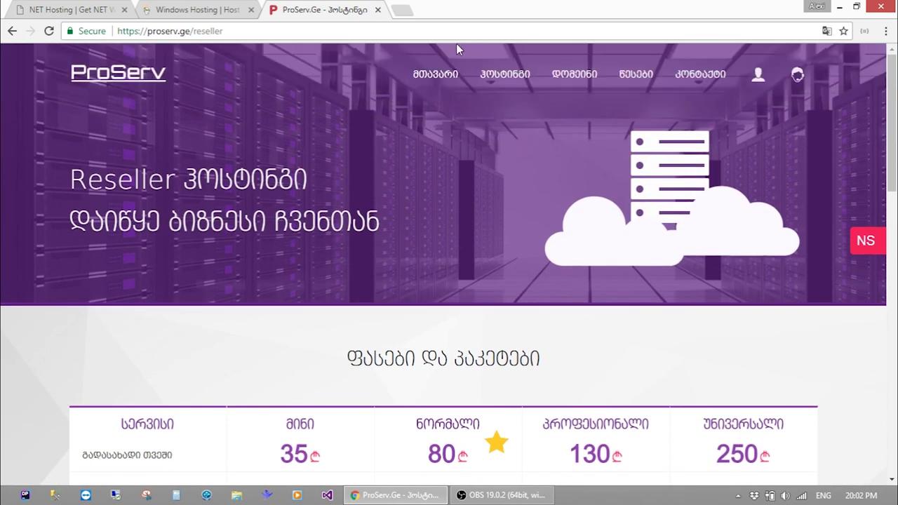
{"action": "left_click", "coordinate": [474, 126]}
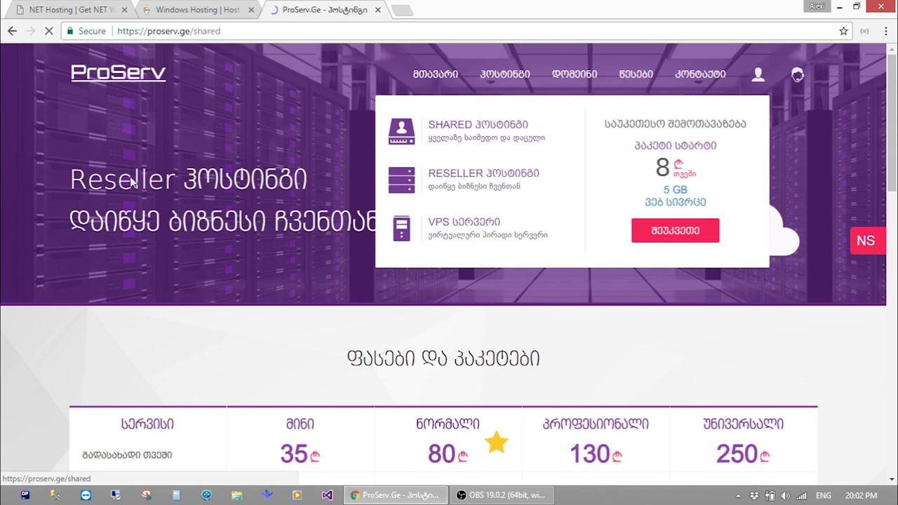
Search Google for 'windows hosting site:ge' and scroll to the Pro-Service Windows Hosting result
{"action": "left_click", "coordinate": [275, 31]}
{"action": "type", "text": "windows hosting s"}
{"action": "type", "text": "ite:ge"}
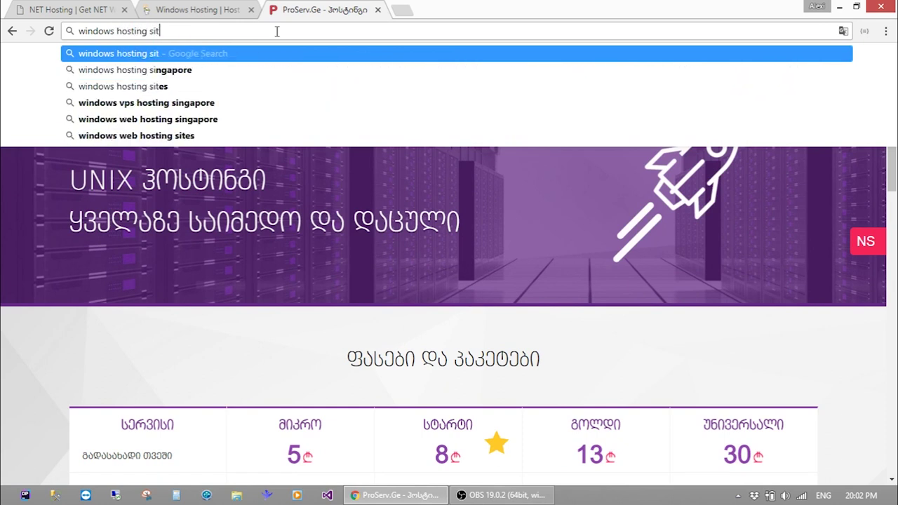
{"action": "key", "text": "Return"}
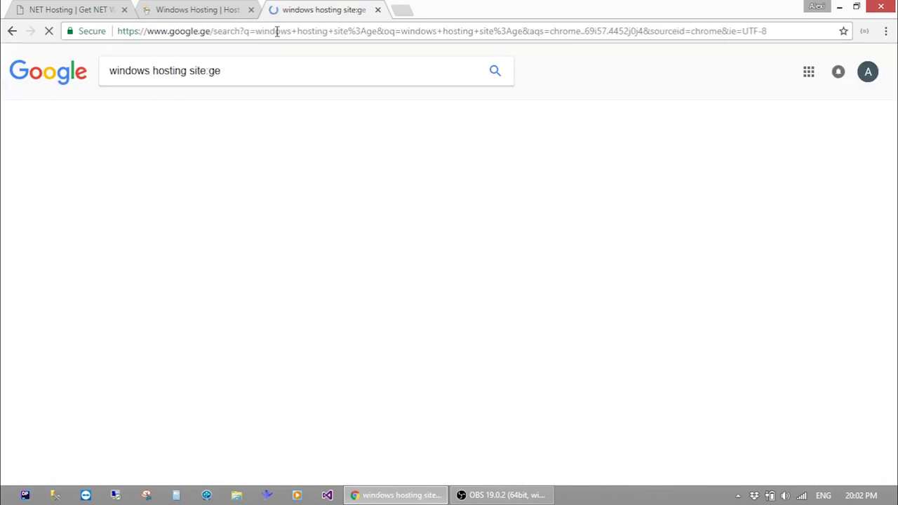
{"action": "scroll", "coordinate": [217, 341], "scroll_direction": "down", "scroll_amount": 3}
{"action": "scroll", "coordinate": [217, 340], "scroll_direction": "down", "scroll_amount": 1}
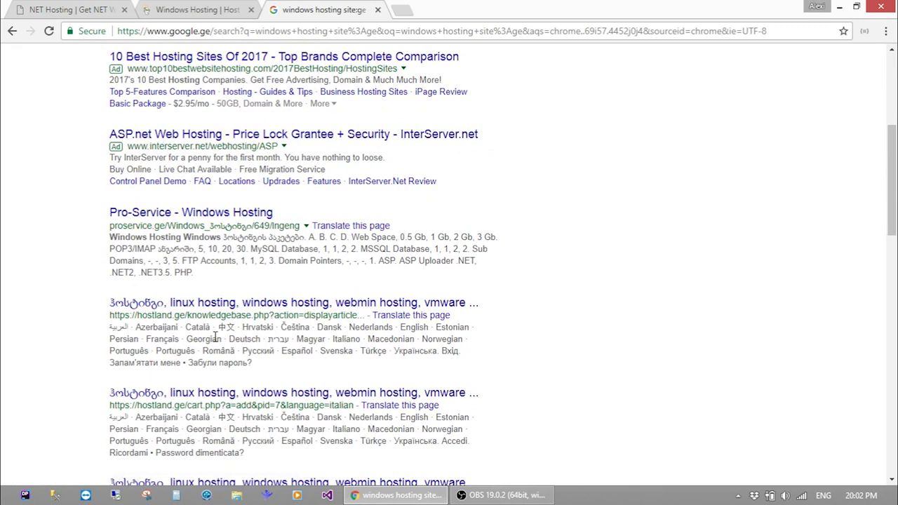
Open Pro-Service's Windows hosting table, highlight the web space values including package D's, then return to GoDaddy
{"action": "left_click", "coordinate": [219, 212]}
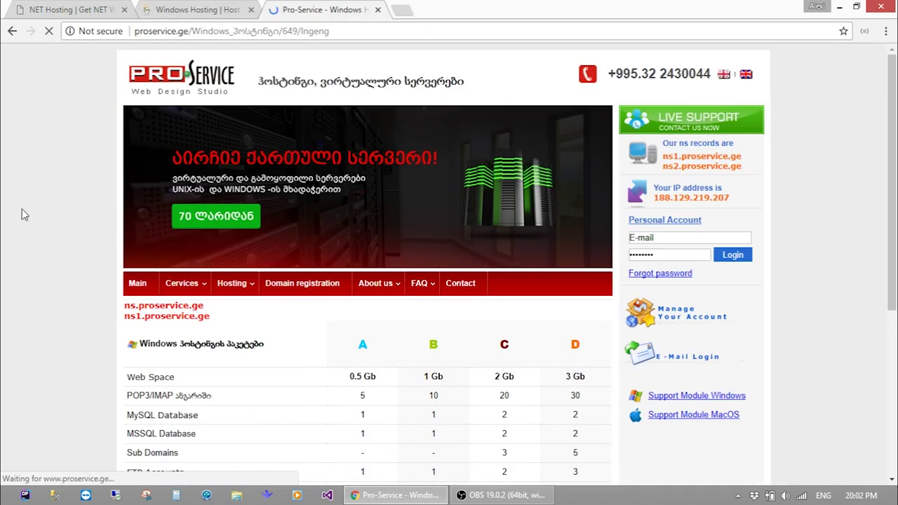
{"action": "scroll", "coordinate": [22, 214], "scroll_direction": "down", "scroll_amount": 3}
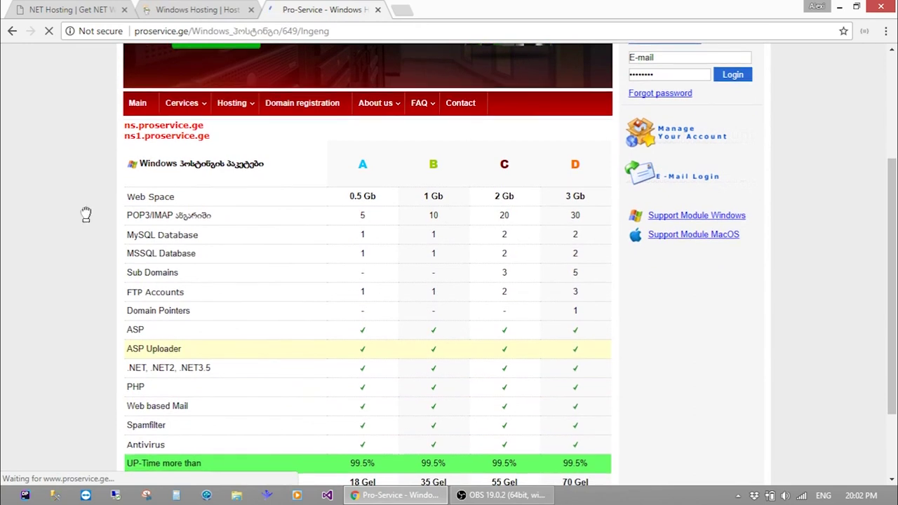
{"action": "scroll", "coordinate": [86, 217], "scroll_direction": "down", "scroll_amount": 1}
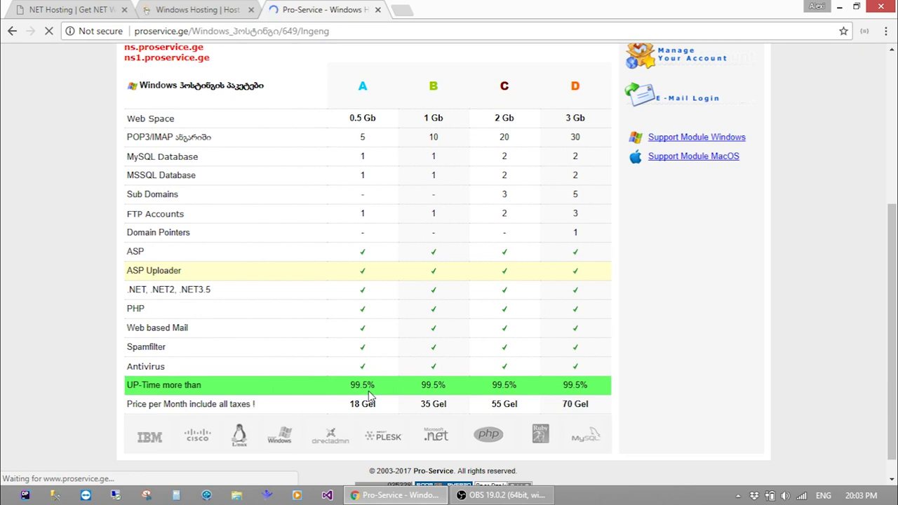
{"action": "double_click", "coordinate": [369, 120]}
{"action": "left_click", "coordinate": [384, 125]}
{"action": "double_click", "coordinate": [576, 117]}
{"action": "left_click", "coordinate": [597, 120]}
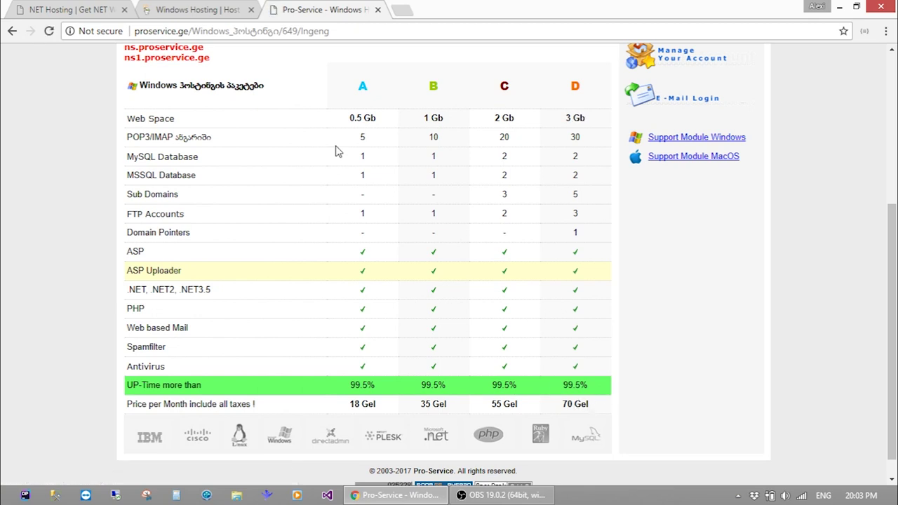
{"action": "left_click", "coordinate": [174, 9]}
Flip between the Arvixe, GoDaddy and Pro-Service tabs, then scroll GoDaddy's Windows hosting page
{"action": "left_click", "coordinate": [37, 7]}
{"action": "left_click", "coordinate": [152, 9]}
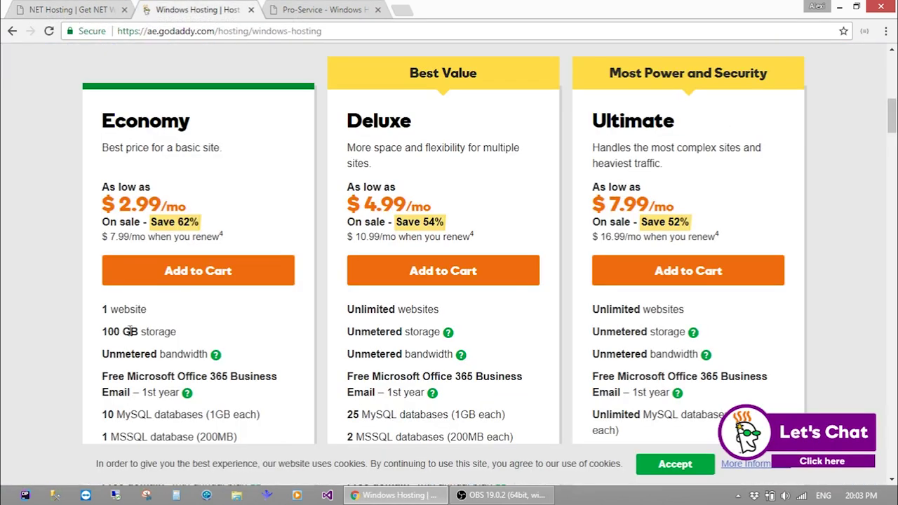
{"action": "left_click", "coordinate": [374, 7]}
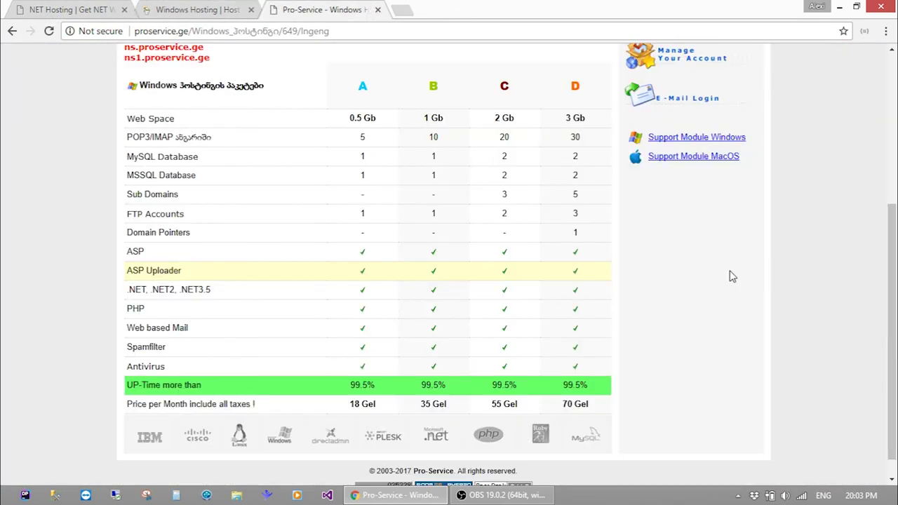
{"action": "scroll", "coordinate": [730, 275], "scroll_direction": "up", "scroll_amount": 1}
{"action": "left_click", "coordinate": [33, 7]}
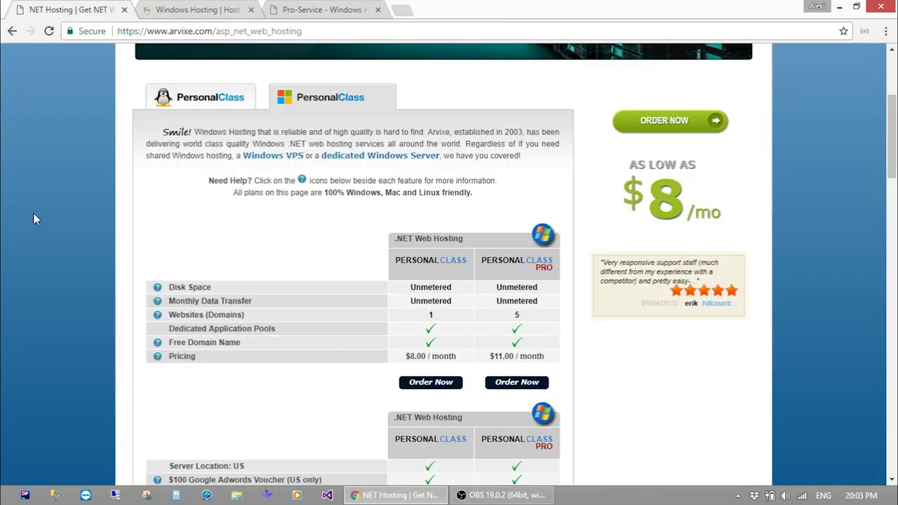
{"action": "left_click", "coordinate": [165, 6]}
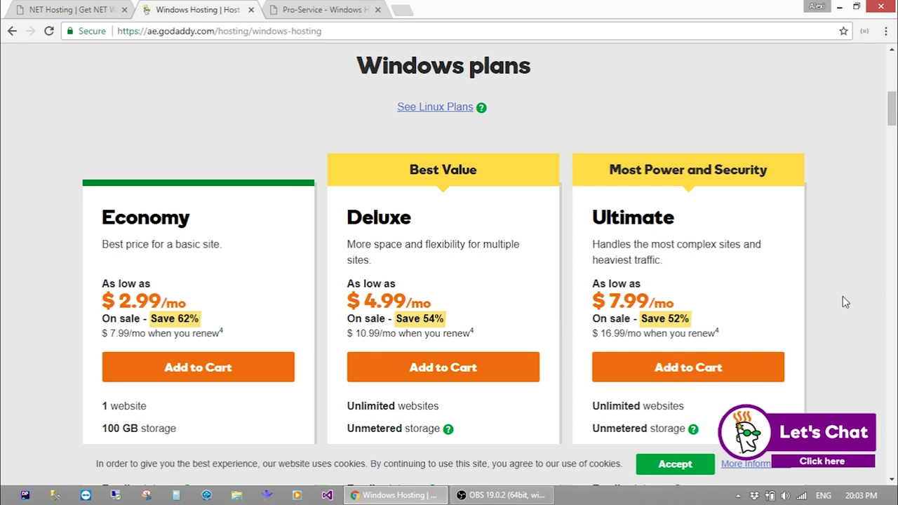
{"action": "scroll", "coordinate": [843, 296], "scroll_direction": "up", "scroll_amount": 7}
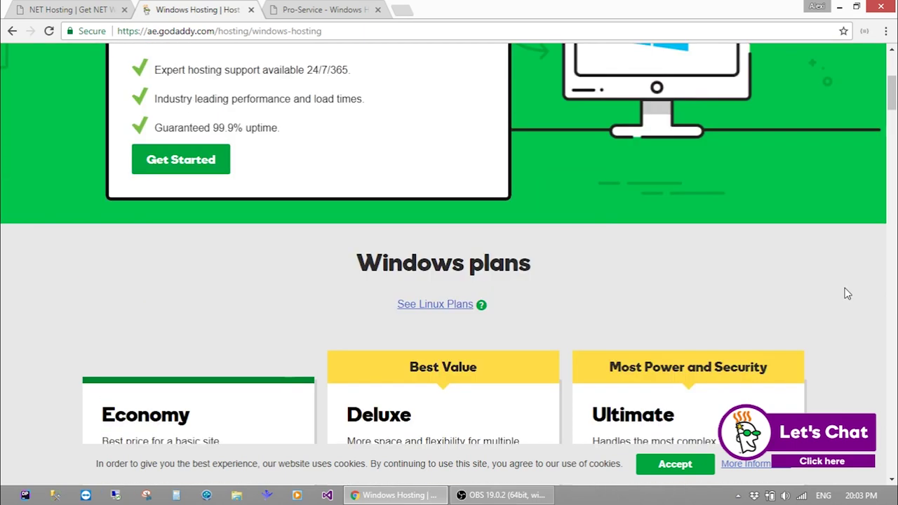
{"action": "scroll", "coordinate": [845, 295], "scroll_direction": "down", "scroll_amount": 2}
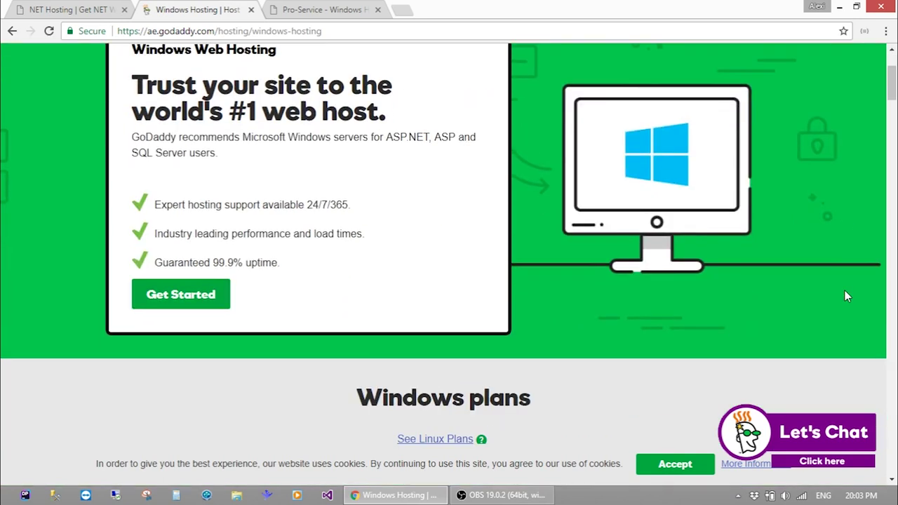
{"action": "scroll", "coordinate": [845, 290], "scroll_direction": "down", "scroll_amount": 7}
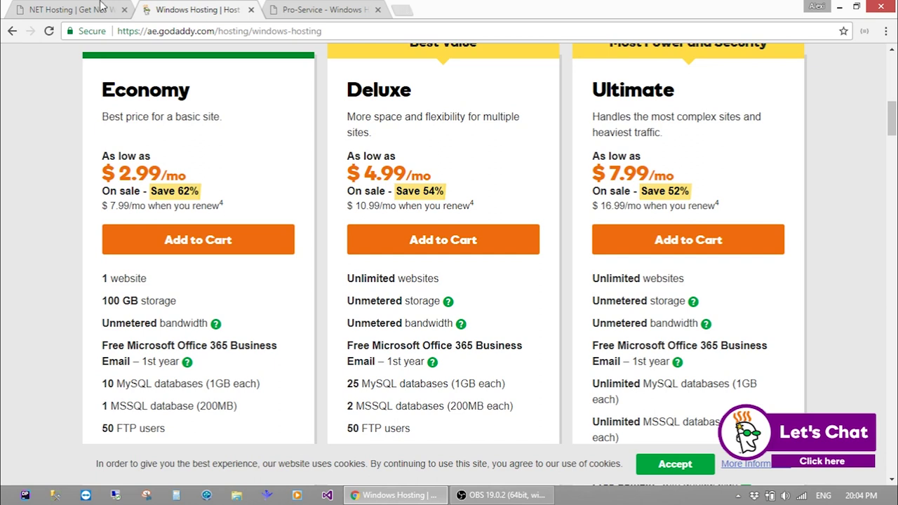
{"action": "left_click", "coordinate": [53, 7]}
{"action": "scroll", "coordinate": [52, 224], "scroll_direction": "up", "scroll_amount": 3}
{"action": "scroll", "coordinate": [52, 224], "scroll_direction": "down", "scroll_amount": 2}
{"action": "scroll", "coordinate": [53, 223], "scroll_direction": "up", "scroll_amount": 2}
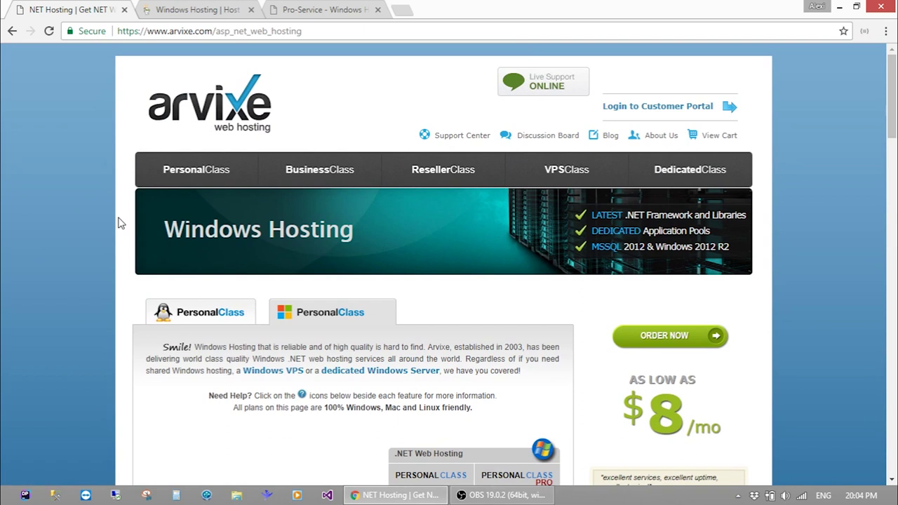
{"action": "scroll", "coordinate": [118, 223], "scroll_direction": "down", "scroll_amount": 4}
{"action": "scroll", "coordinate": [119, 214], "scroll_direction": "up", "scroll_amount": 4}
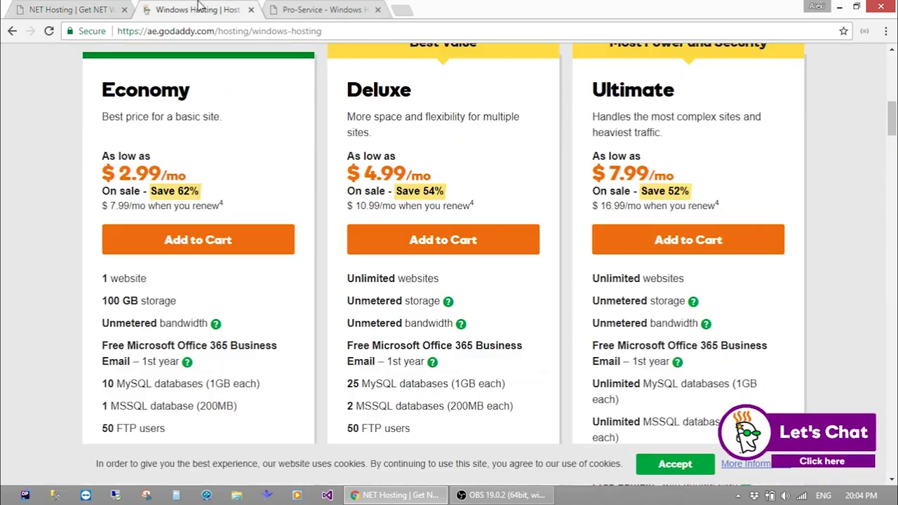
{"action": "left_click", "coordinate": [200, 9]}
{"action": "scroll", "coordinate": [75, 156], "scroll_direction": "up", "scroll_amount": 1}
{"action": "scroll", "coordinate": [54, 222], "scroll_direction": "up", "scroll_amount": 1}
{"action": "scroll", "coordinate": [54, 223], "scroll_direction": "down", "scroll_amount": 1}
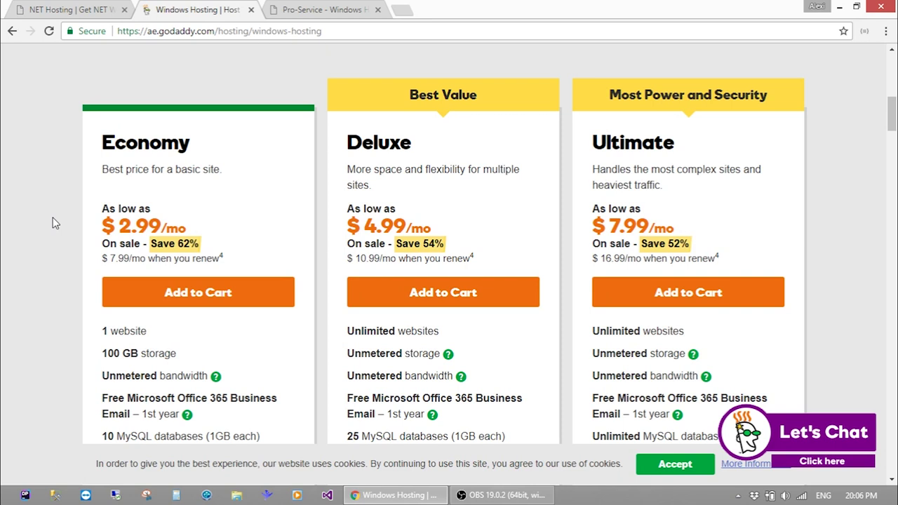
Switch to the Pro-Service tab and start a new blank tab beside it
{"action": "left_click", "coordinate": [316, 7]}
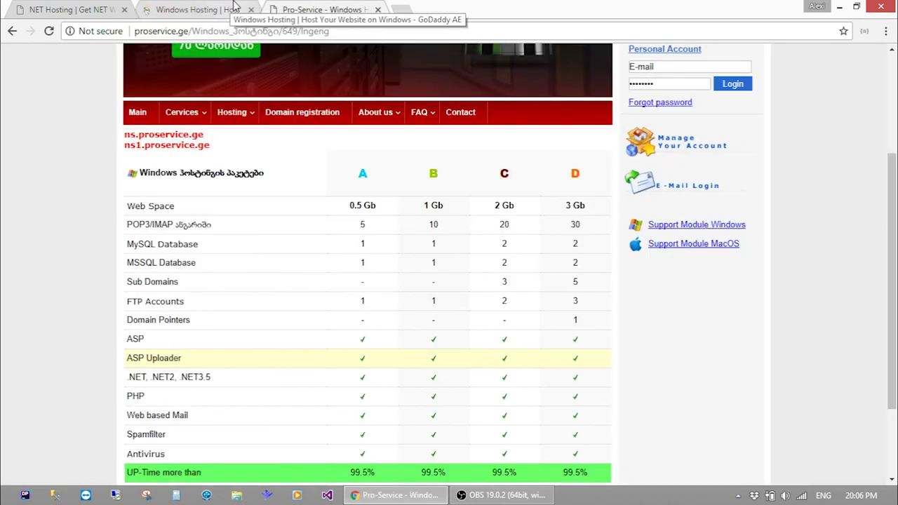
{"action": "left_click", "coordinate": [399, 8]}
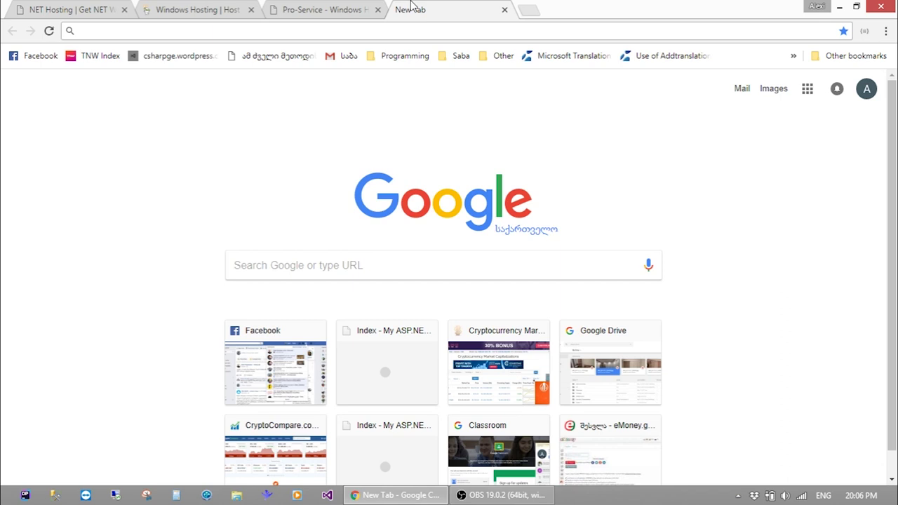
Go to hosteurope.de and open the Server > Virtual Server offers page
{"action": "type", "text": "hosteurope.de"}
{"action": "key", "text": "Return"}
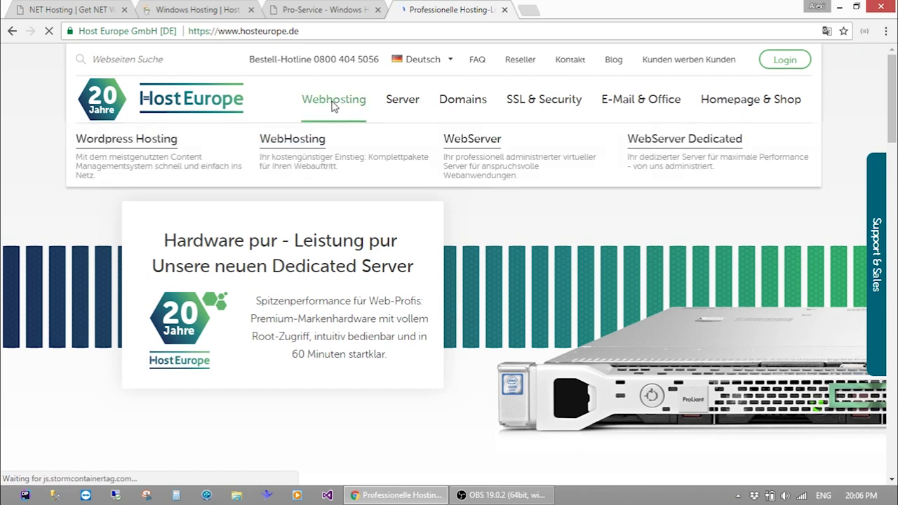
{"action": "mouse_move", "coordinate": [406, 109]}
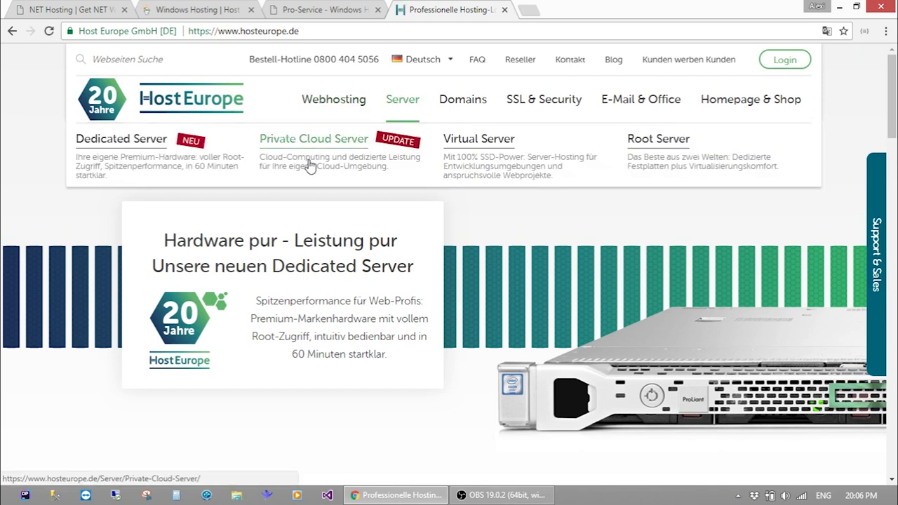
{"action": "left_click", "coordinate": [490, 149]}
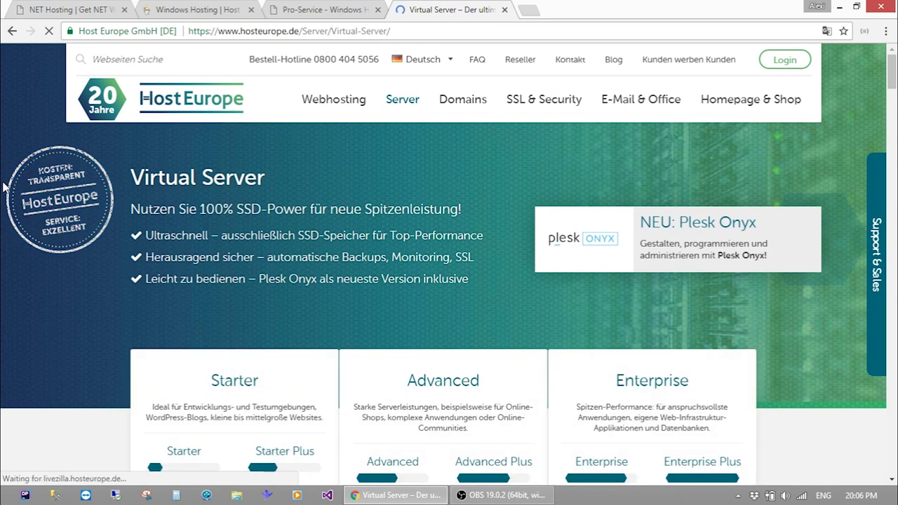
Scroll through the Virtual Server plans, from 9,99 € Starter to 59,99 € Enterprise Plus
{"action": "scroll", "coordinate": [108, 253], "scroll_direction": "down", "scroll_amount": 10}
{"action": "scroll", "coordinate": [108, 254], "scroll_direction": "up", "scroll_amount": 4}
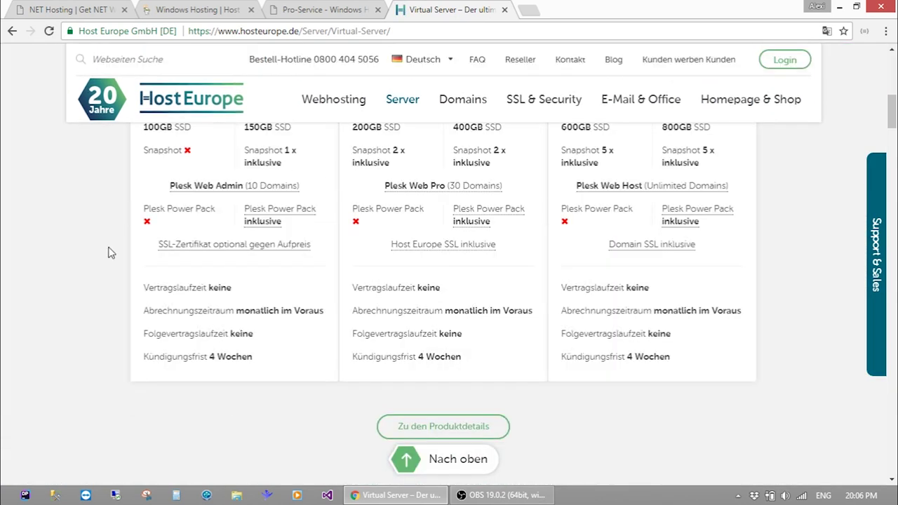
{"action": "scroll", "coordinate": [108, 251], "scroll_direction": "up", "scroll_amount": 2}
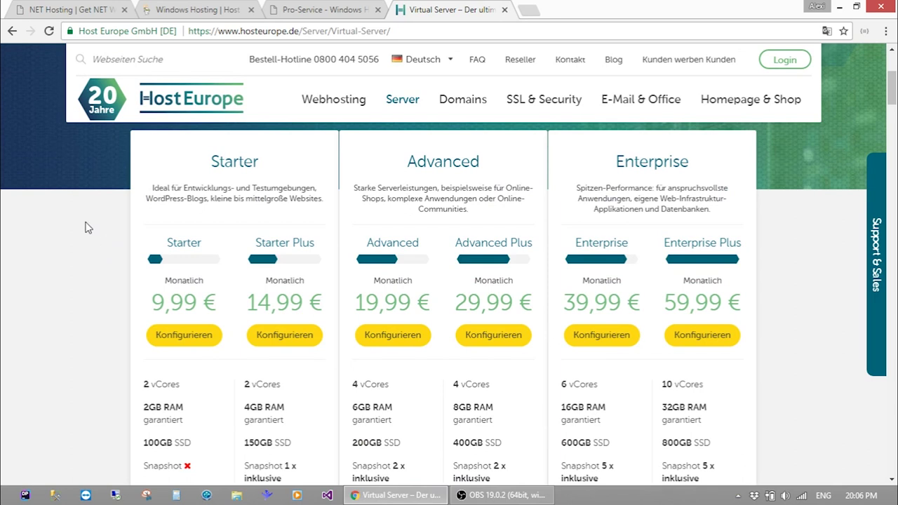
{"action": "scroll", "coordinate": [88, 228], "scroll_direction": "down", "scroll_amount": 2}
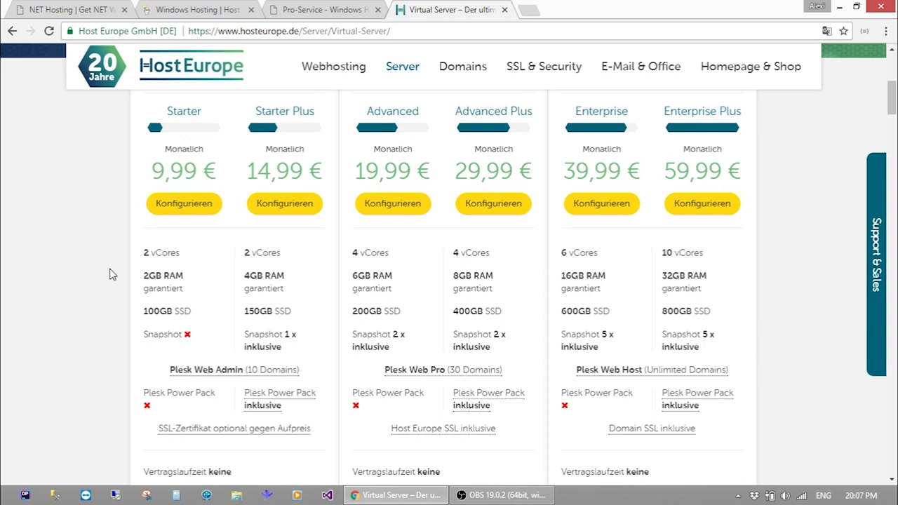
{"action": "scroll", "coordinate": [251, 297], "scroll_direction": "down", "scroll_amount": 2}
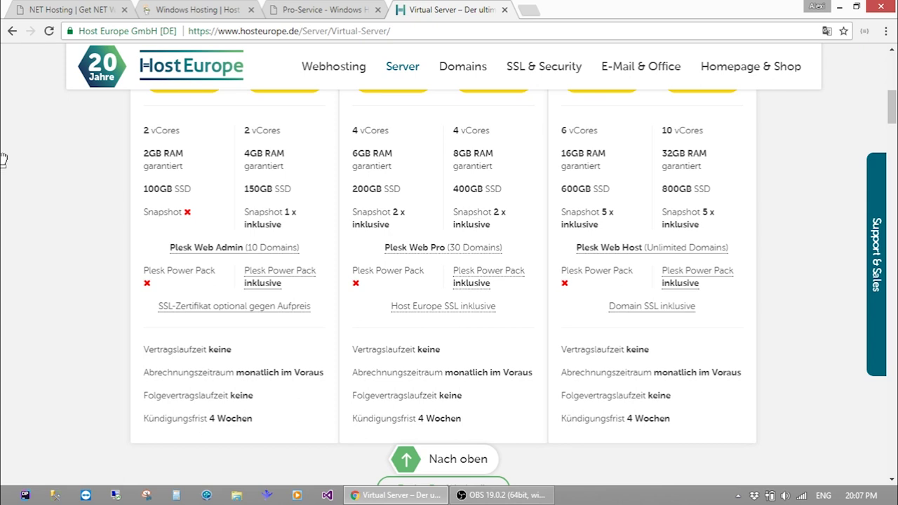
{"action": "scroll", "coordinate": [2, 168], "scroll_direction": "up", "scroll_amount": 5}
Scroll to the top of Host Europe, click the domain check field, then scroll back to the plan specs
{"action": "scroll", "coordinate": [5, 144], "scroll_direction": "up", "scroll_amount": 3}
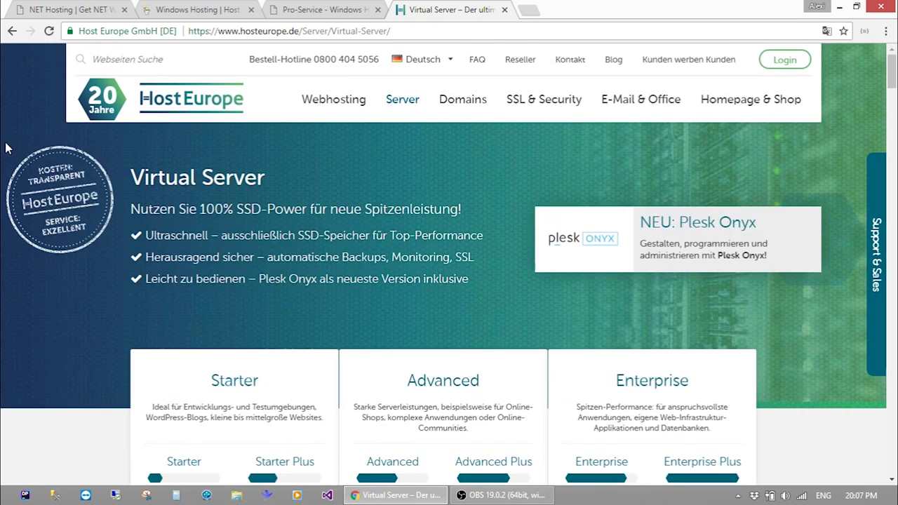
{"action": "mouse_move", "coordinate": [475, 103]}
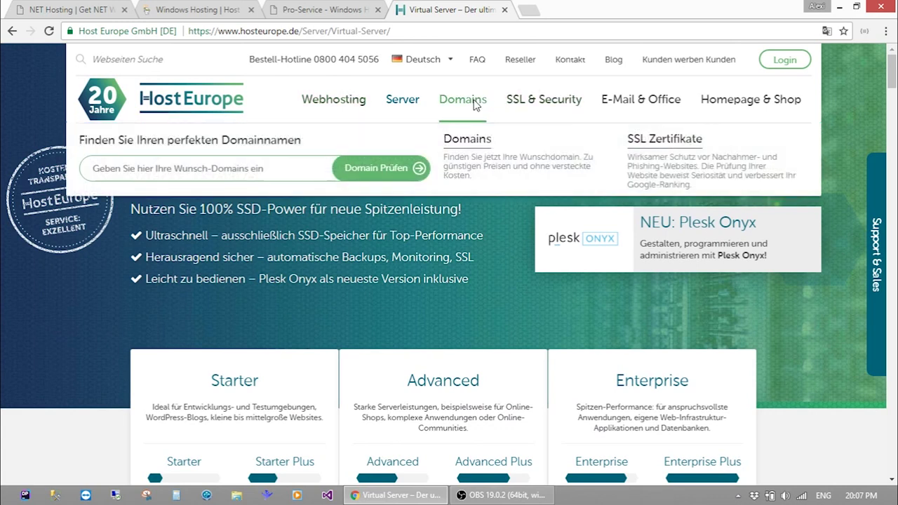
{"action": "left_click", "coordinate": [269, 165]}
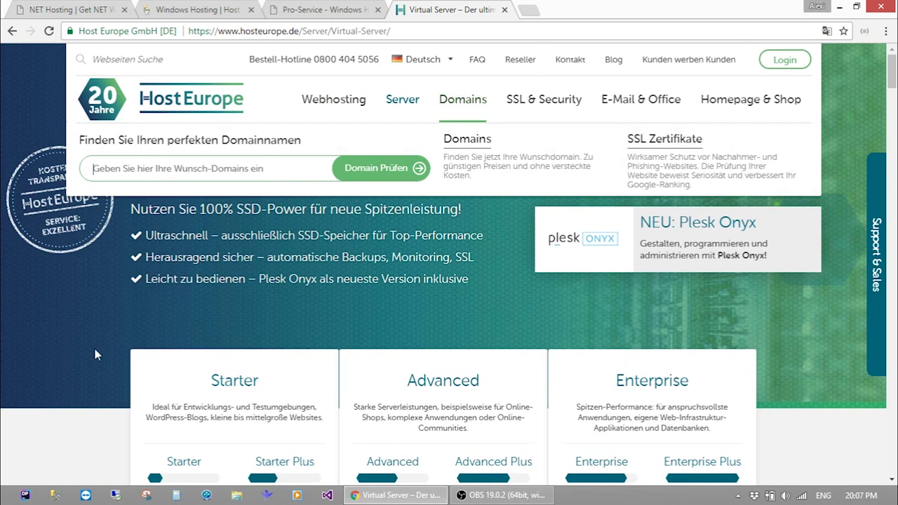
{"action": "scroll", "coordinate": [94, 349], "scroll_direction": "down", "scroll_amount": 4}
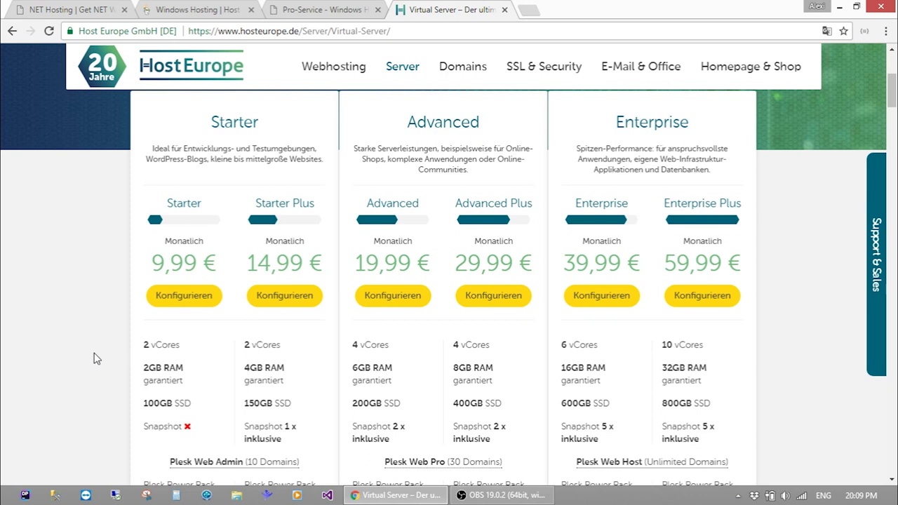
{"action": "key", "text": "ctrl+t"}
{"action": "type", "text": "gmail.com"}
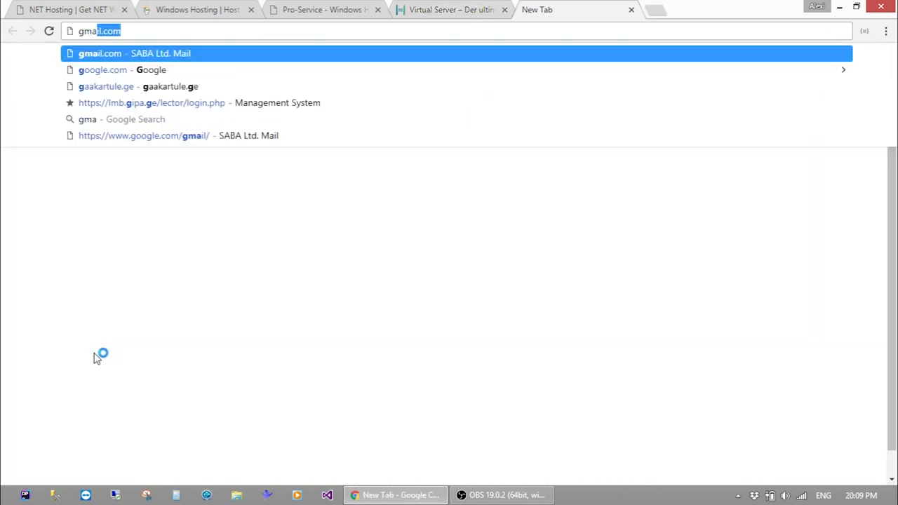
{"action": "key", "text": "Return"}
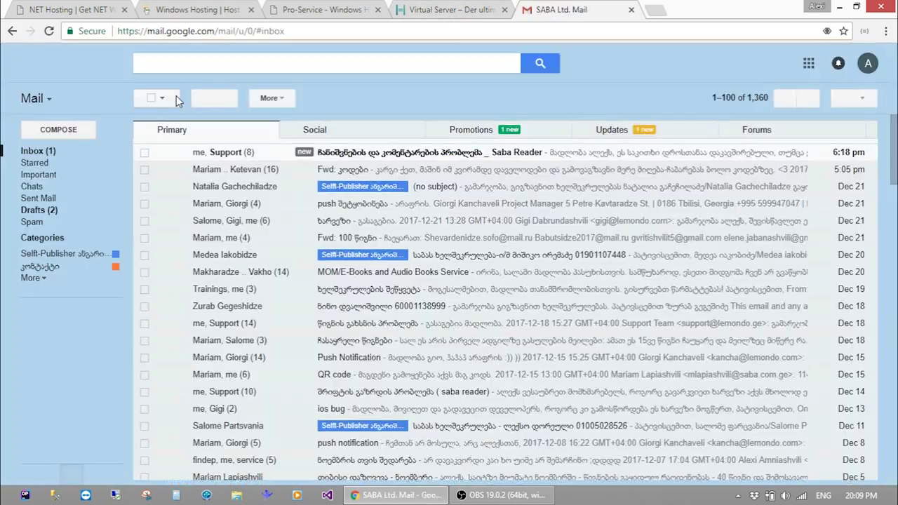
{"action": "left_click", "coordinate": [868, 63]}
{"action": "left_click", "coordinate": [752, 239]}
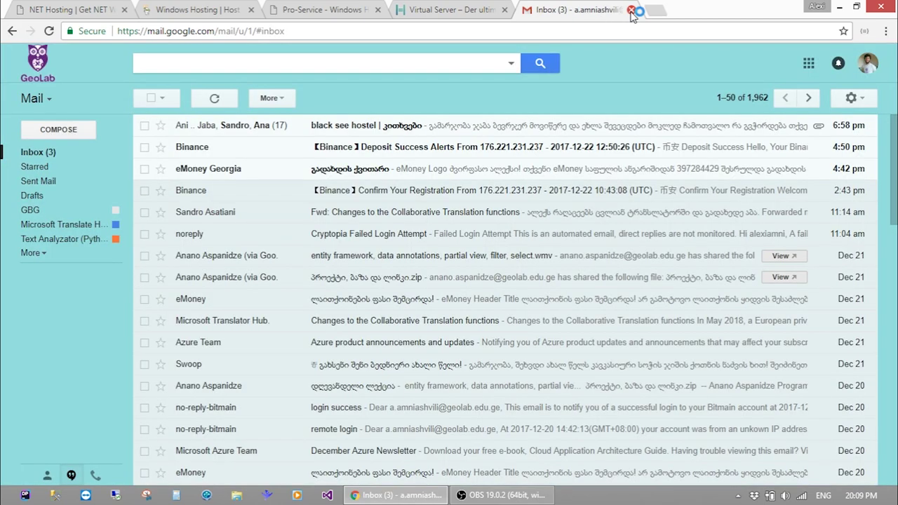
{"action": "left_click", "coordinate": [632, 10]}
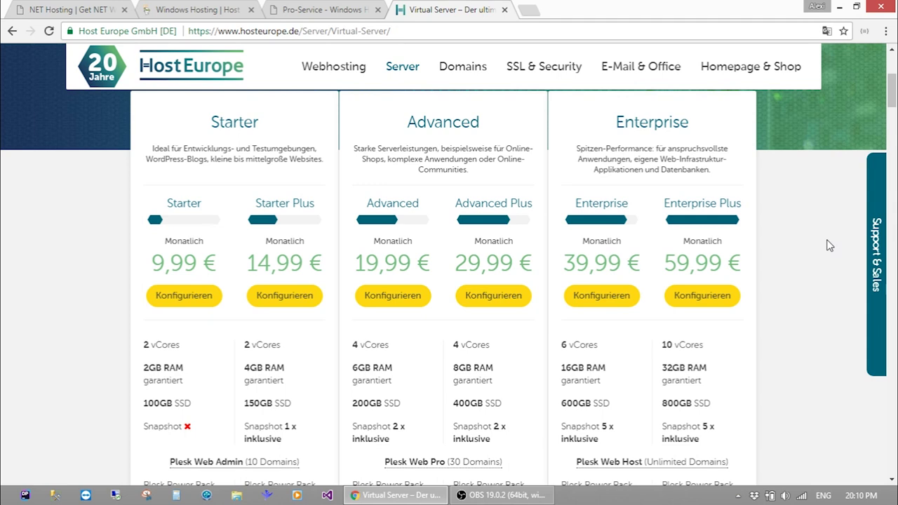
{"action": "scroll", "coordinate": [829, 246], "scroll_direction": "up", "scroll_amount": 4}
{"action": "scroll", "coordinate": [829, 242], "scroll_direction": "down", "scroll_amount": 2}
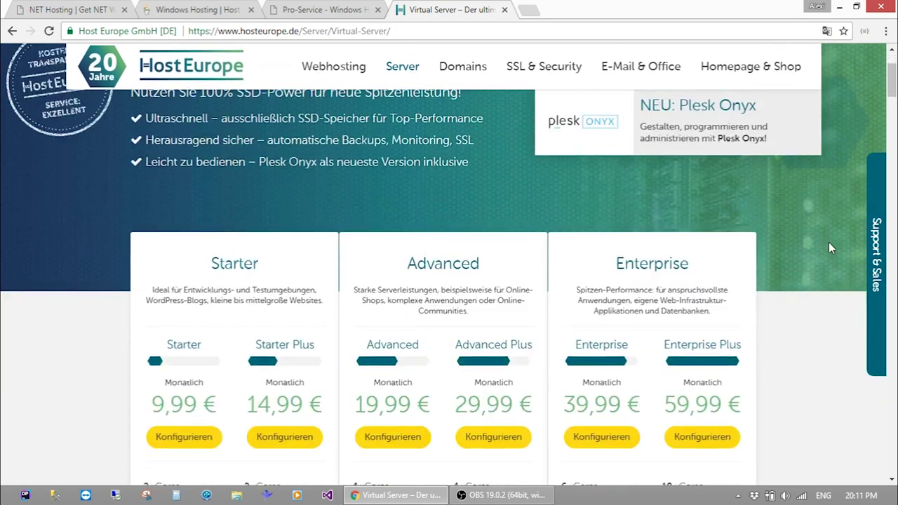
{"action": "scroll", "coordinate": [829, 243], "scroll_direction": "down", "scroll_amount": 2}
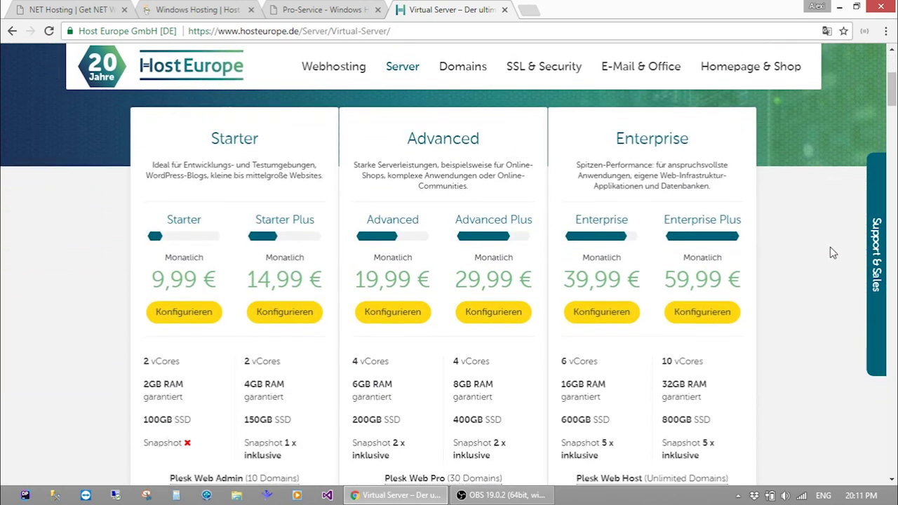
{"action": "scroll", "coordinate": [831, 249], "scroll_direction": "down", "scroll_amount": 1}
{"action": "scroll", "coordinate": [831, 245], "scroll_direction": "up", "scroll_amount": 2}
{"action": "scroll", "coordinate": [828, 250], "scroll_direction": "down", "scroll_amount": 1}
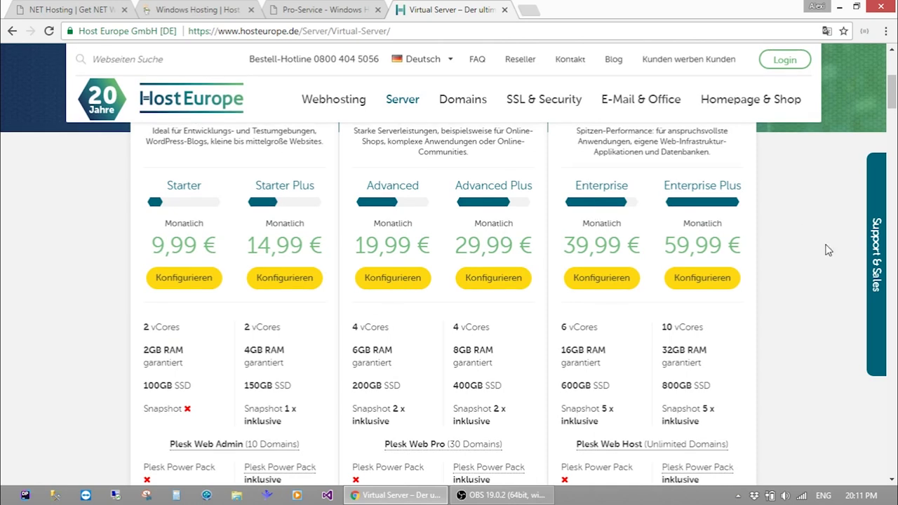
{"action": "scroll", "coordinate": [776, 224], "scroll_direction": "down", "scroll_amount": 3}
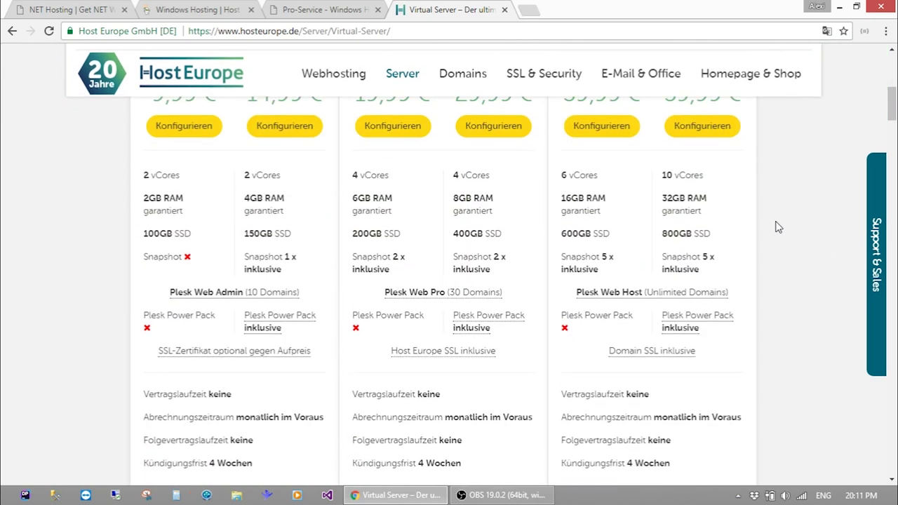
{"action": "scroll", "coordinate": [777, 225], "scroll_direction": "up", "scroll_amount": 3}
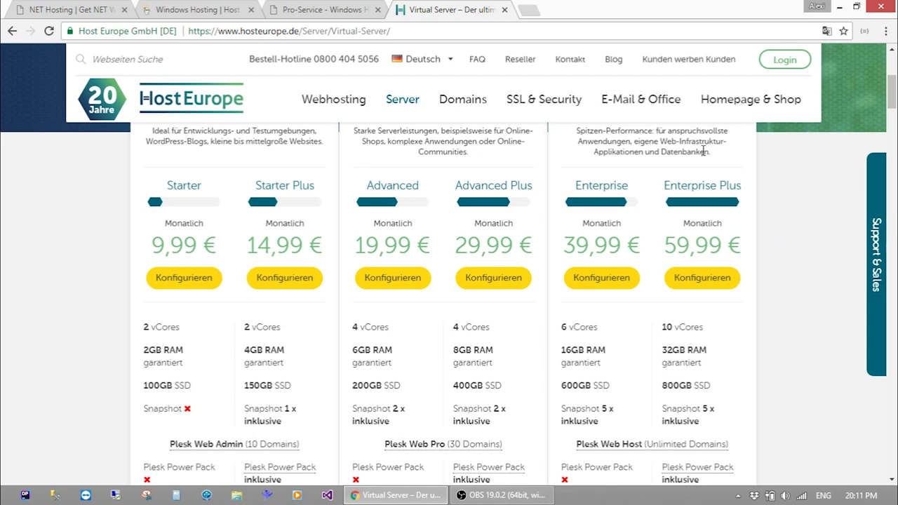
{"action": "scroll", "coordinate": [388, 229], "scroll_direction": "up", "scroll_amount": 4}
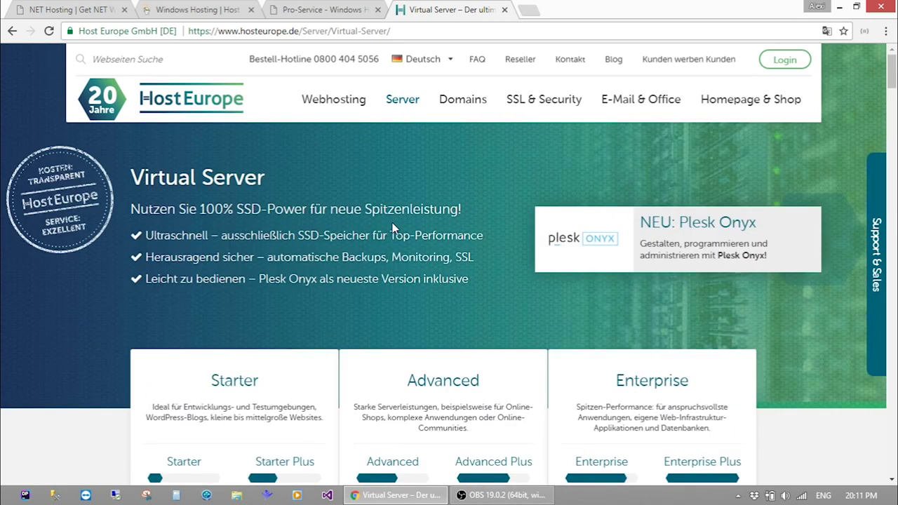
{"action": "scroll", "coordinate": [392, 223], "scroll_direction": "down", "scroll_amount": 3}
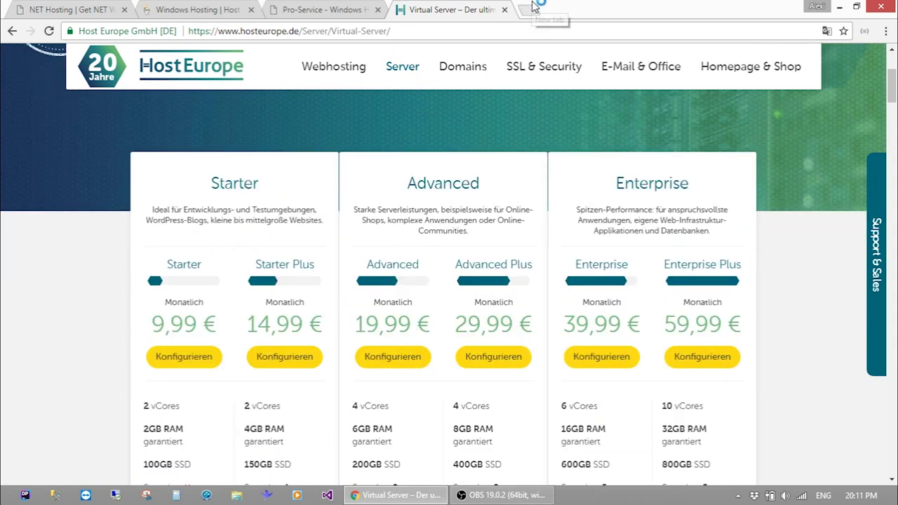
Load registration.ge in a new tab via 'reg', keeping the .ge suffix selected for the domain search
{"action": "left_click", "coordinate": [533, 6]}
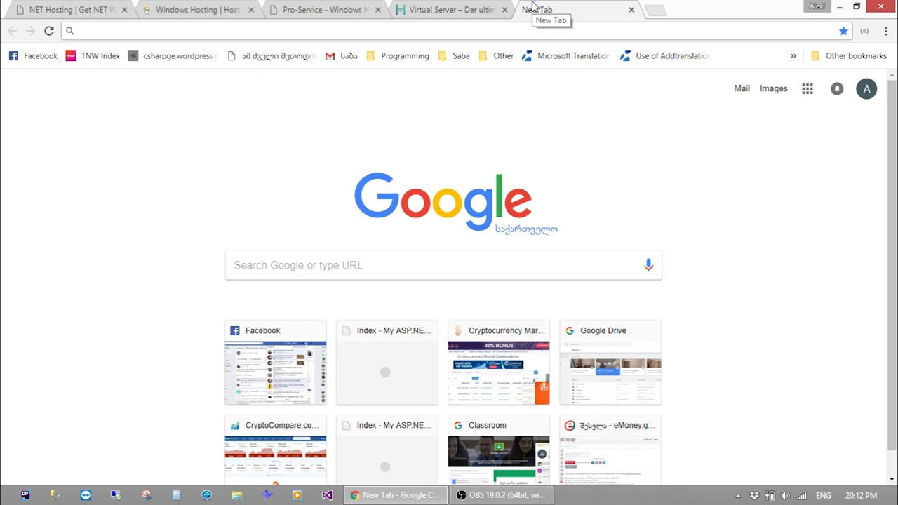
{"action": "type", "text": "reg"}
{"action": "key", "text": "Return"}
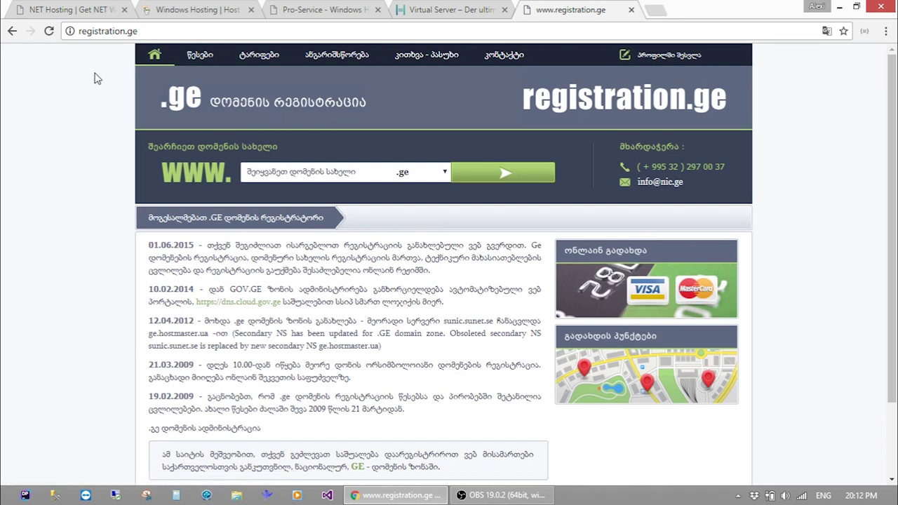
{"action": "left_click", "coordinate": [430, 170]}
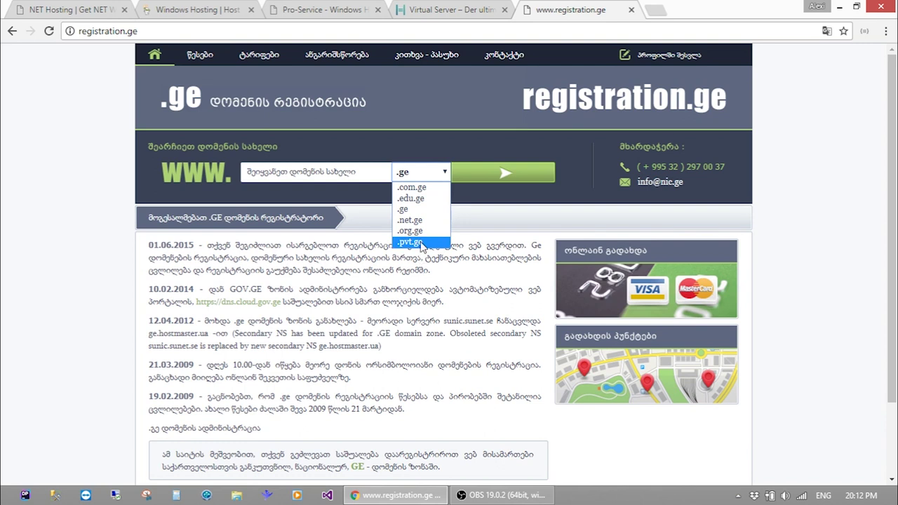
{"action": "left_click", "coordinate": [365, 199]}
{"action": "left_click", "coordinate": [356, 179]}
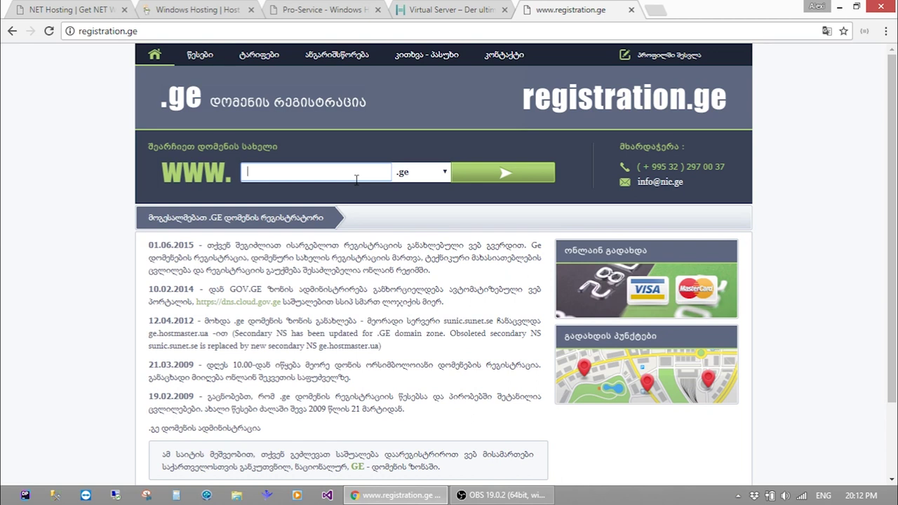
Look up geolab.ge and review its registered status with ns1.hosting.co.ge and ns2.hosting.co.ge nameservers
{"action": "type", "text": "geolab"}
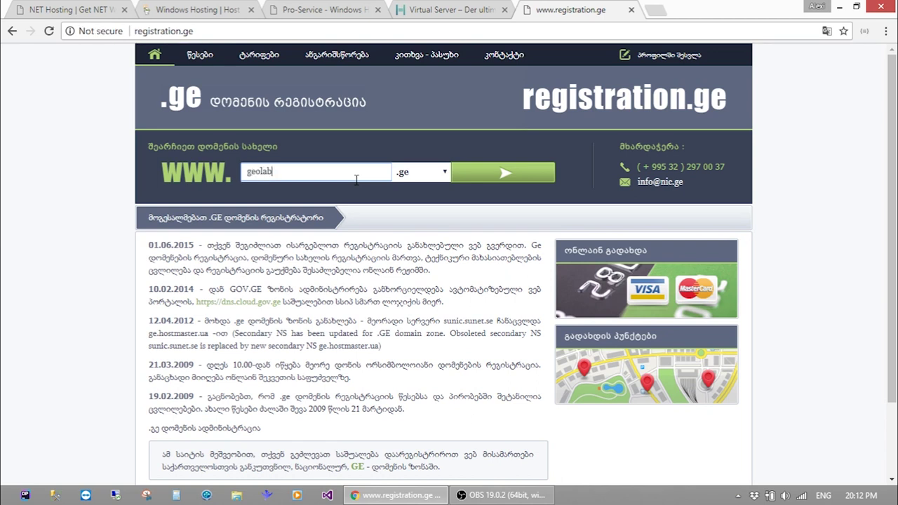
{"action": "key", "text": "Return"}
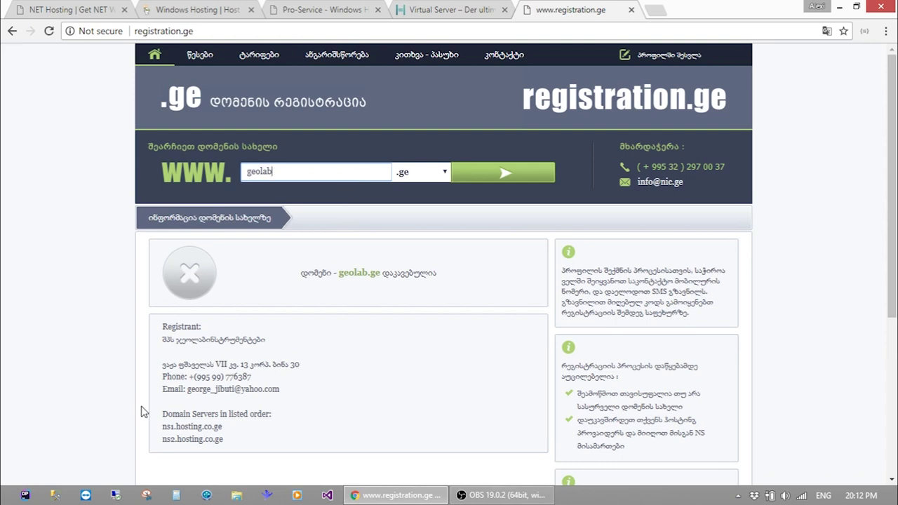
{"action": "left_click", "coordinate": [93, 361]}
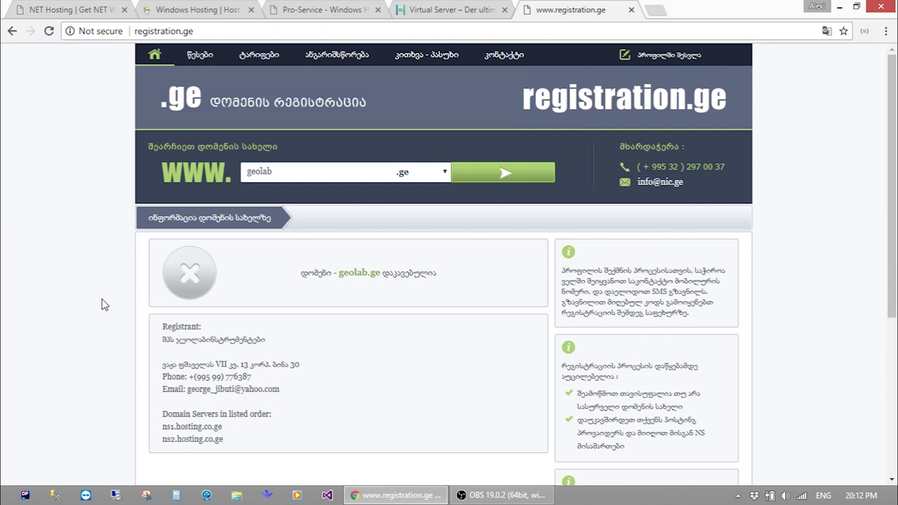
{"action": "scroll", "coordinate": [102, 304], "scroll_direction": "down", "scroll_amount": 4}
{"action": "scroll", "coordinate": [101, 302], "scroll_direction": "up", "scroll_amount": 4}
Replace the domain name with 'aspmve' and check that the .ge name is free to register
{"action": "double_click", "coordinate": [357, 165]}
{"action": "key", "text": "BackSpace"}
{"action": "type", "text": "asp"}
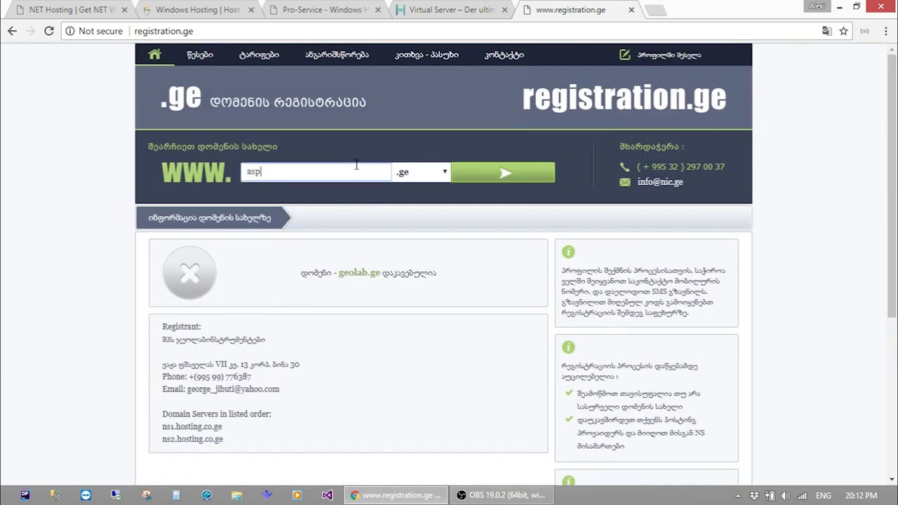
{"action": "type", "text": "mve"}
{"action": "key", "text": "Return"}
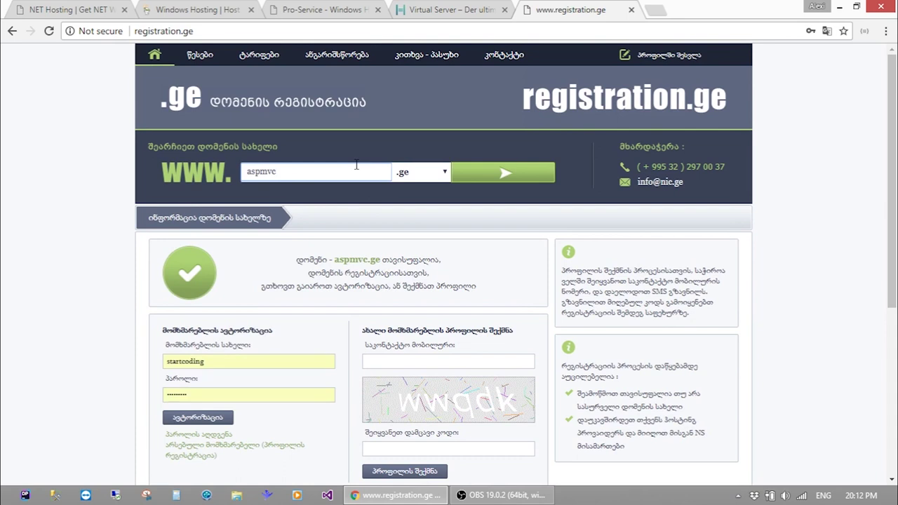
{"action": "scroll", "coordinate": [266, 304], "scroll_direction": "down", "scroll_amount": 2}
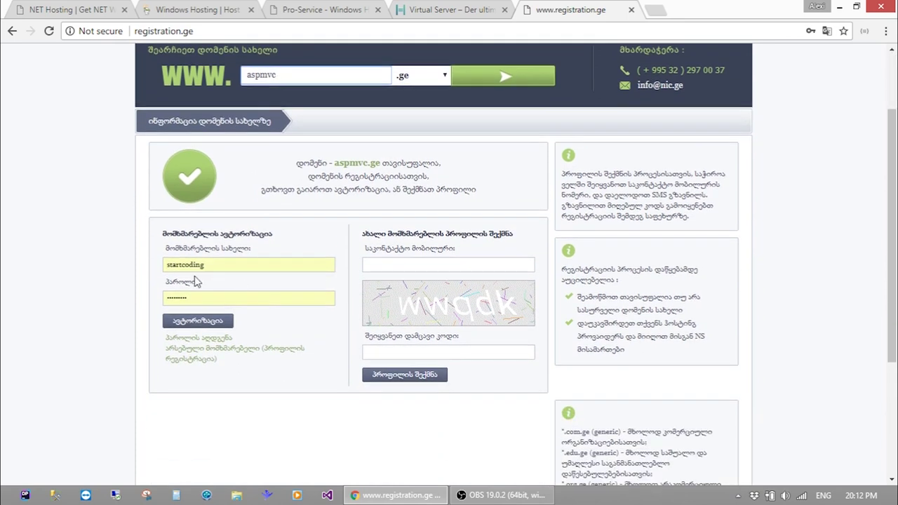
{"action": "scroll", "coordinate": [116, 280], "scroll_direction": "up", "scroll_amount": 2}
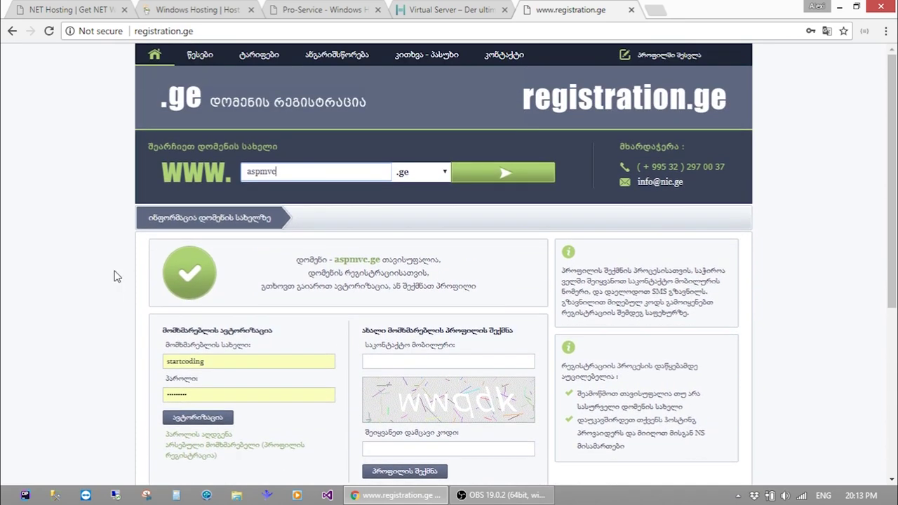
Log in with the pre-filled account credentials, reaching the aspmvc.ge order form at 30.00 lari
{"action": "left_click", "coordinate": [210, 420]}
{"action": "scroll", "coordinate": [48, 187], "scroll_direction": "down", "scroll_amount": 10}
{"action": "scroll", "coordinate": [49, 171], "scroll_direction": "up", "scroll_amount": 10}
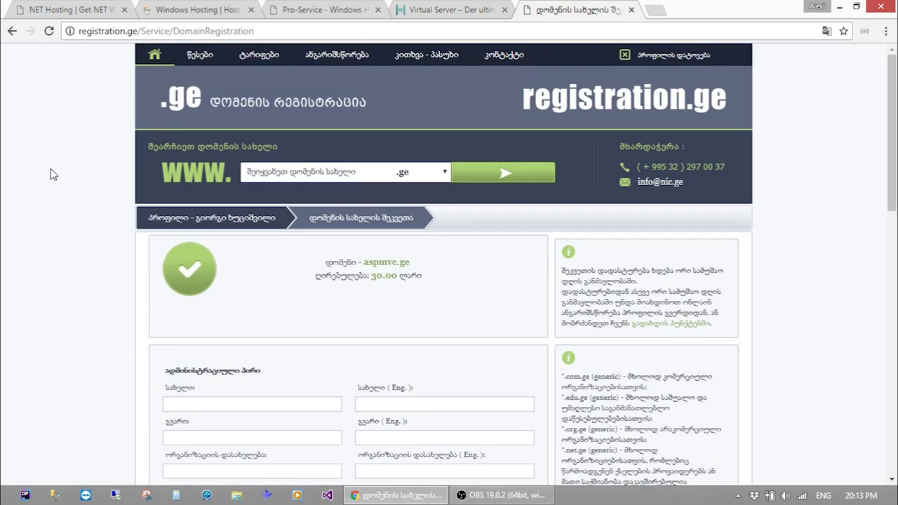
Return to the registration.ge home page with the .ge registry news
{"action": "left_click", "coordinate": [190, 91]}
{"action": "scroll", "coordinate": [43, 130], "scroll_direction": "down", "scroll_amount": 2}
{"action": "scroll", "coordinate": [43, 130], "scroll_direction": "up", "scroll_amount": 2}
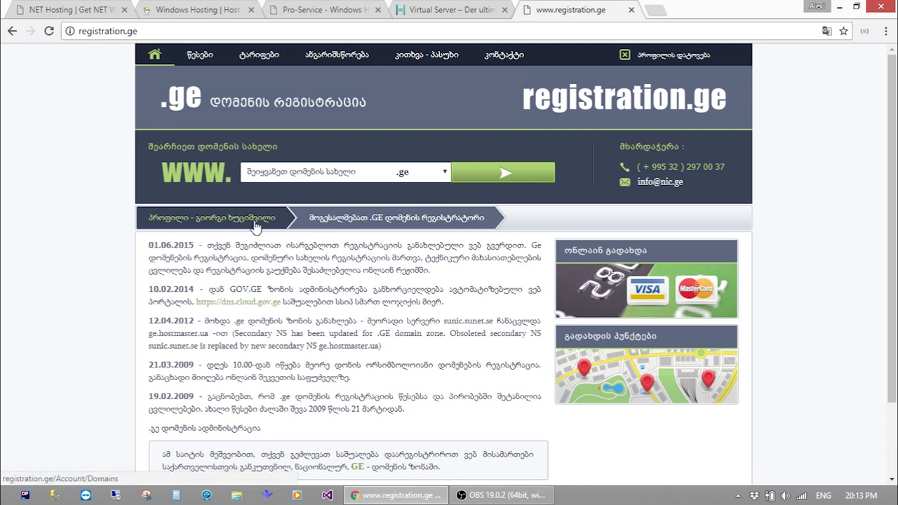
Show startcoding.ge's details in Account/Domains, with its vs227806.vs.hosteurope.de and ns2.hans.hosteurope.de nameservers
{"action": "left_click", "coordinate": [254, 223]}
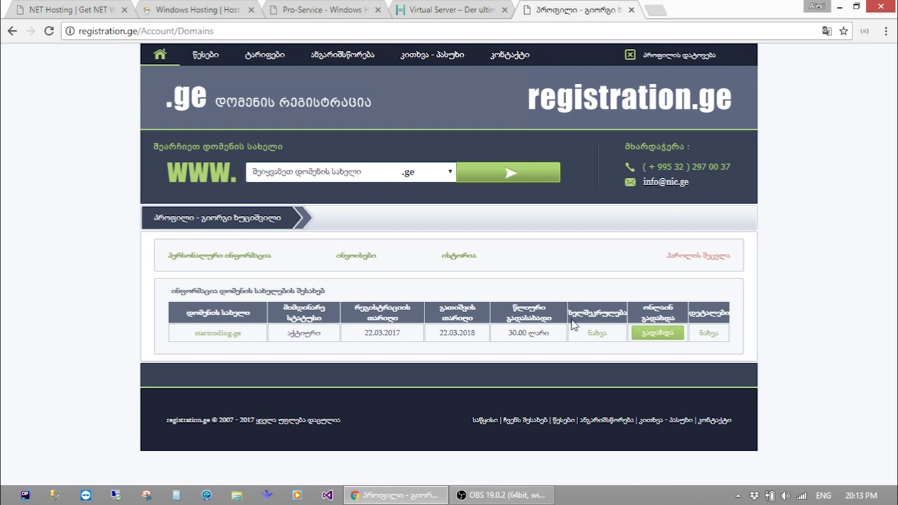
{"action": "left_click", "coordinate": [707, 337]}
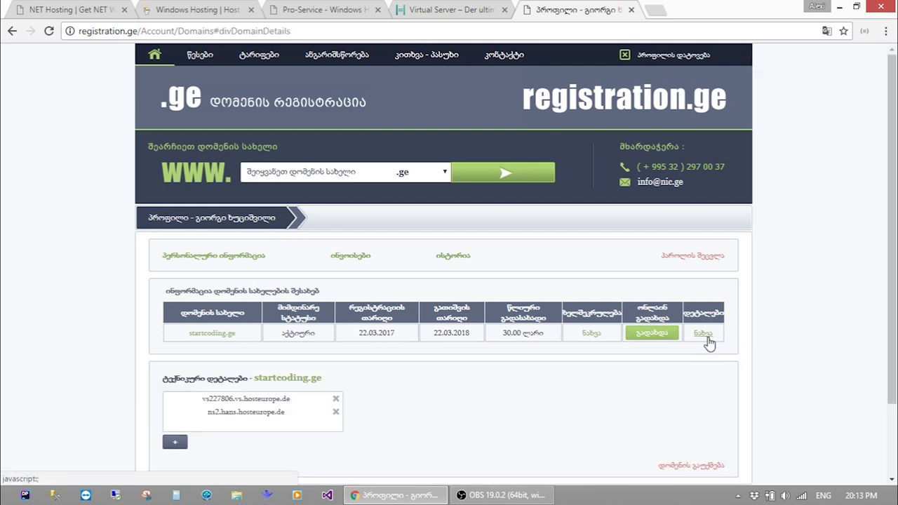
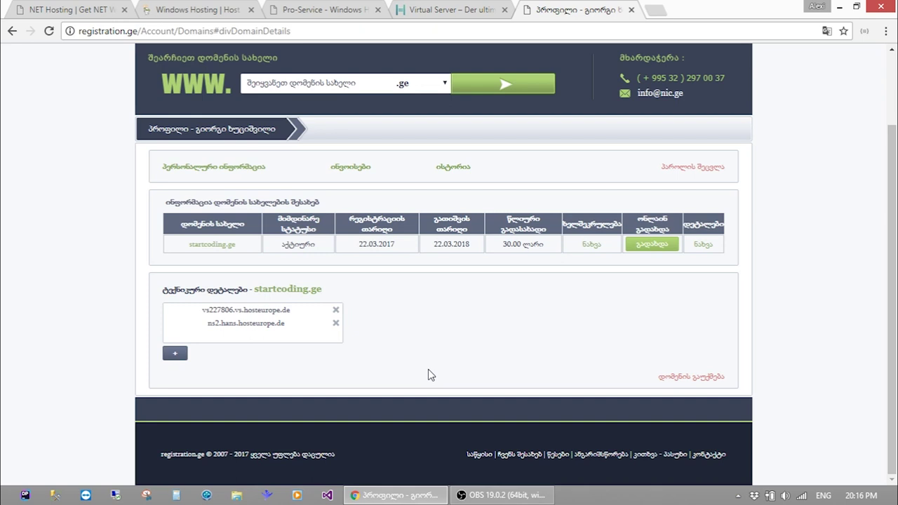
Load 5.175.2.145 in a new tab so the GeoLab porthole homepage appears
{"action": "key", "text": "ctrl+t"}
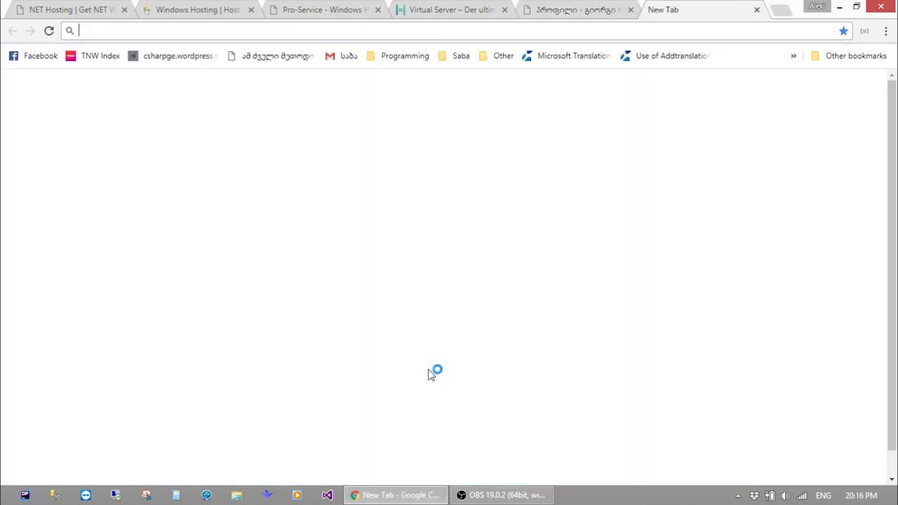
{"action": "type", "text": "5.175."}
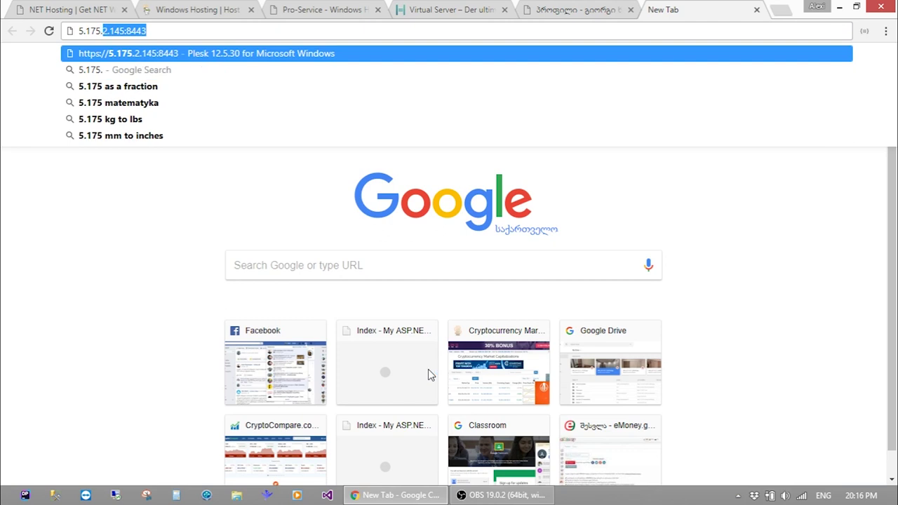
{"action": "type", "text": "2.145"}
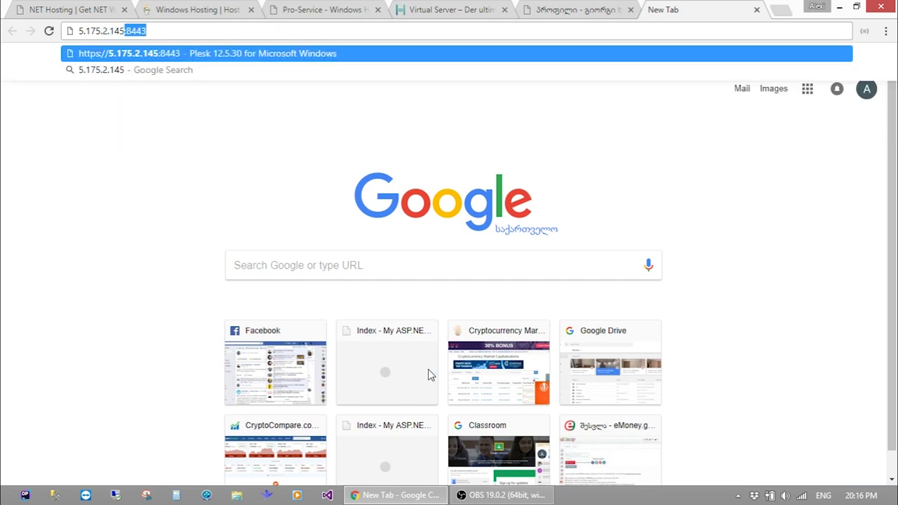
{"action": "key", "text": "Return"}
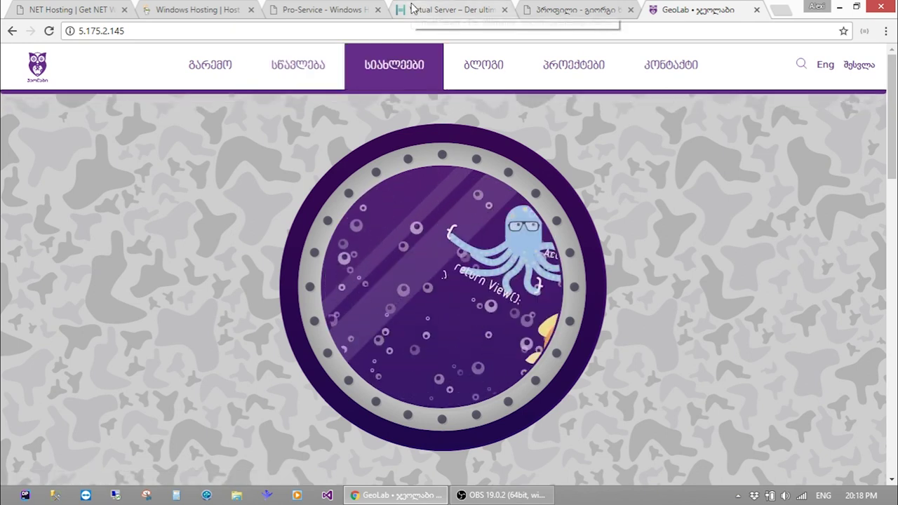
Check the hosting and registration.ge tabs, verify startcoding.ge loads its ASP.NET page, then close it and minimize Chrome
{"action": "left_click", "coordinate": [295, 8]}
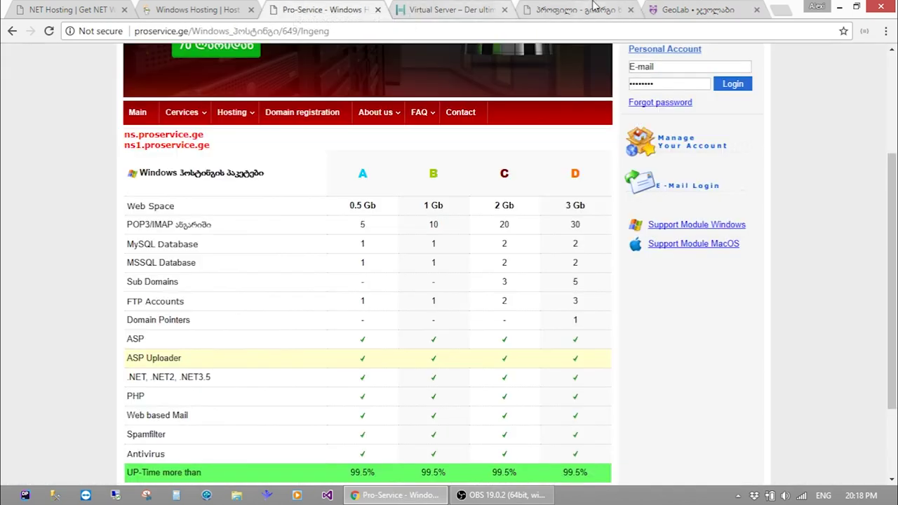
{"action": "left_click", "coordinate": [595, 9]}
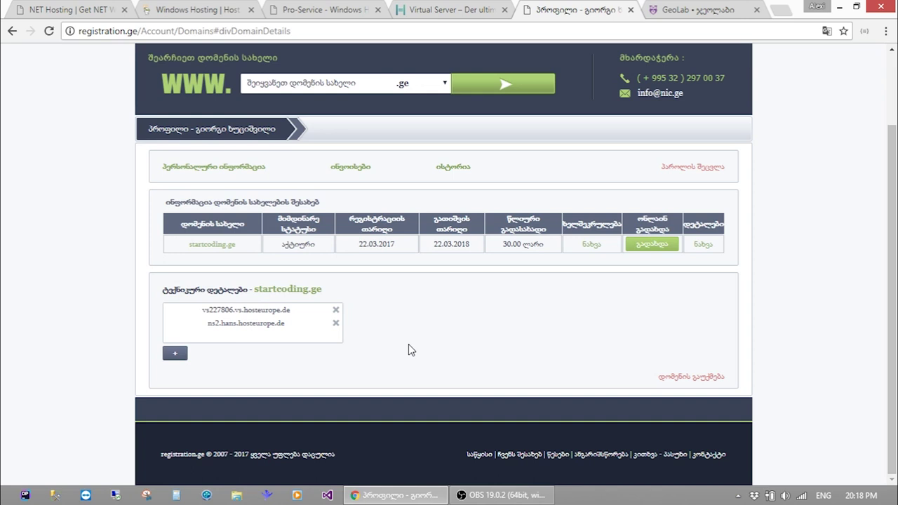
{"action": "key", "text": "ctrl+t"}
{"action": "type", "text": "stra"}
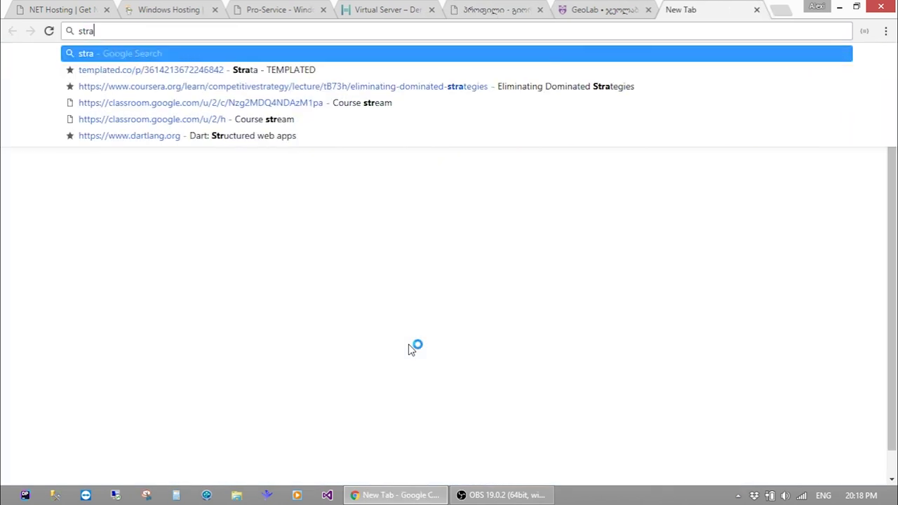
{"action": "key", "text": "BackSpace"}
{"action": "key", "text": "Down"}
{"action": "key", "text": "Return"}
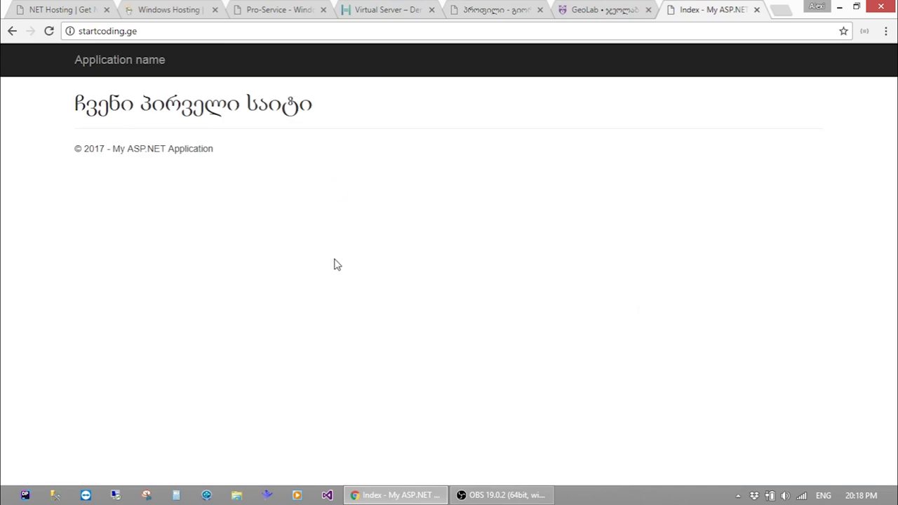
{"action": "key", "text": "ctrl+w"}
{"action": "left_click", "coordinate": [375, 496]}
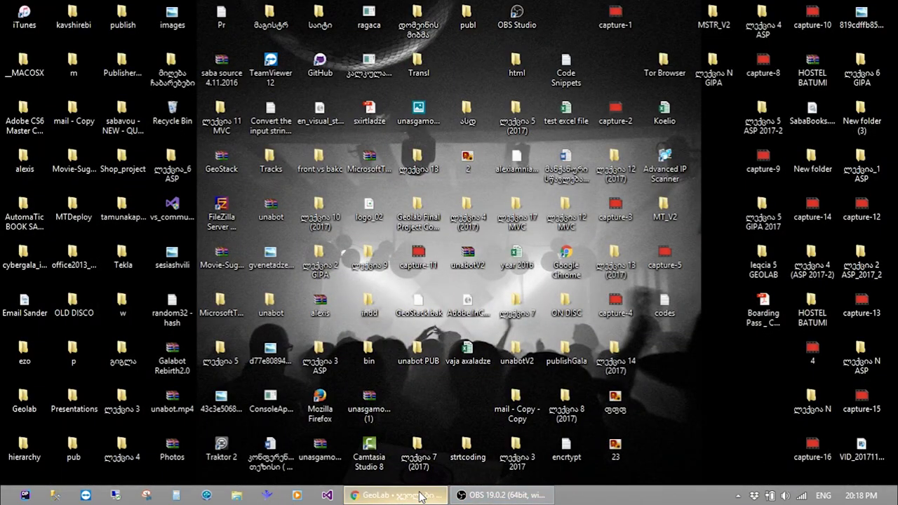
Restore Chrome on the registration.ge details for startcoding.ge, listing its hosteurope.de nameservers
{"action": "left_click", "coordinate": [375, 496]}
{"action": "left_click", "coordinate": [572, 10]}
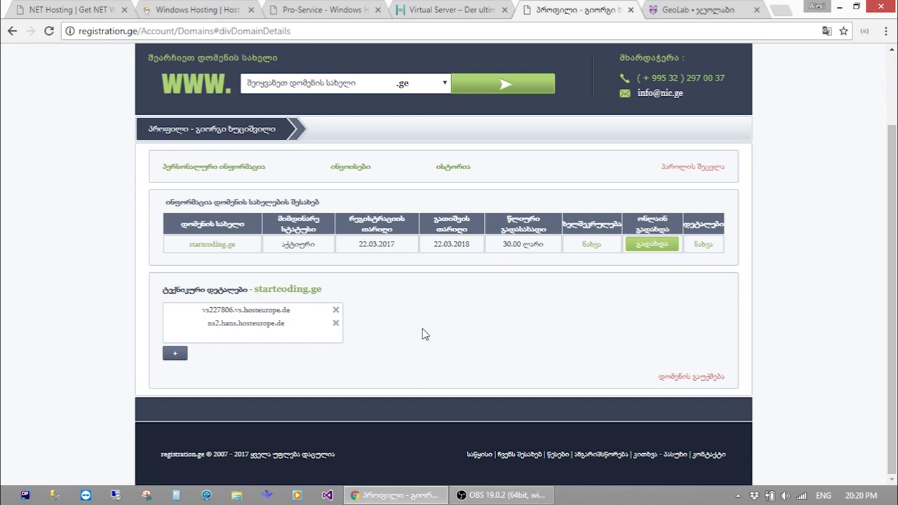
Bring up OBS Studio and minimize it again, leaving Plesk's Websites & Domains page visible
{"action": "left_click", "coordinate": [500, 495]}
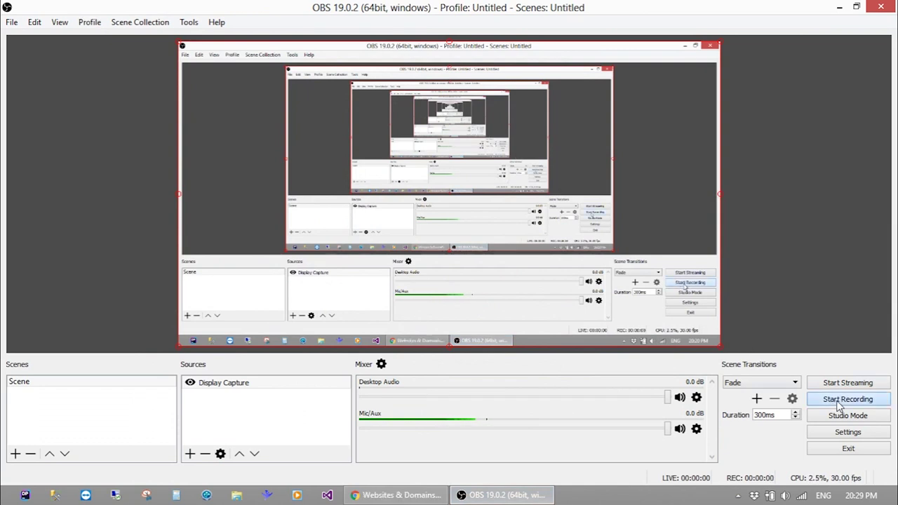
{"action": "left_click", "coordinate": [840, 7]}
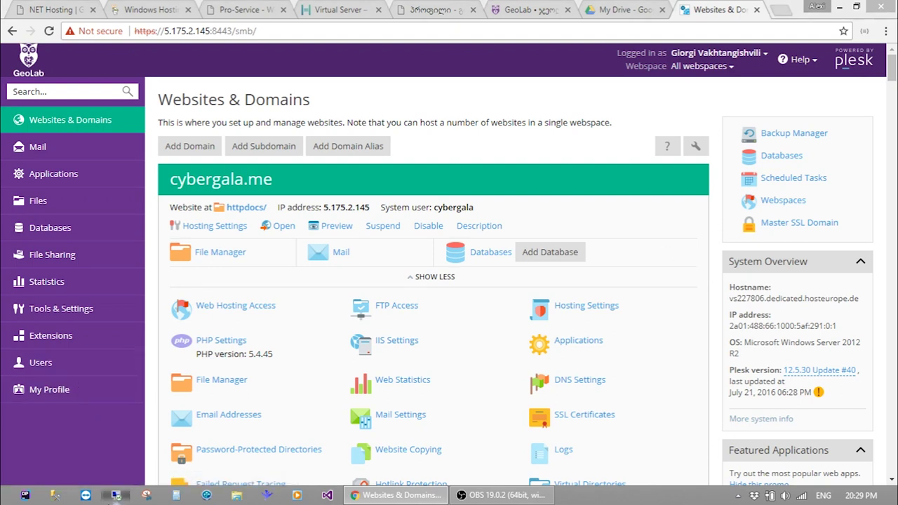
Connect by Remote Desktop to 5.175.2.145, accepting the untrusted certificate, then minimize the session
{"action": "left_click", "coordinate": [115, 495]}
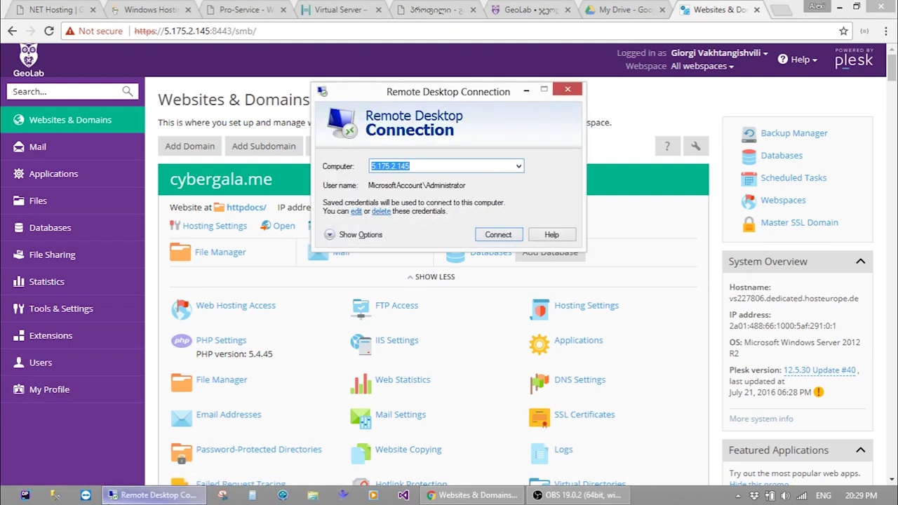
{"action": "key", "text": "Return"}
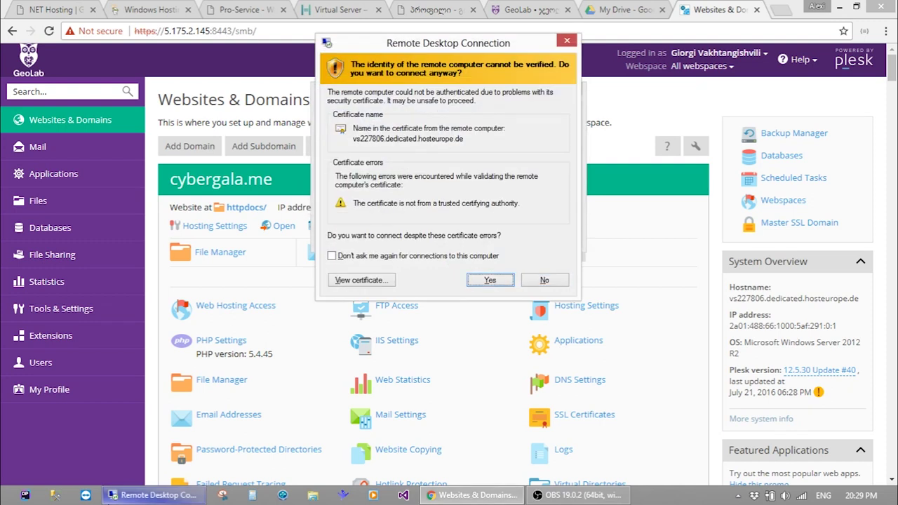
{"action": "key", "text": "Return"}
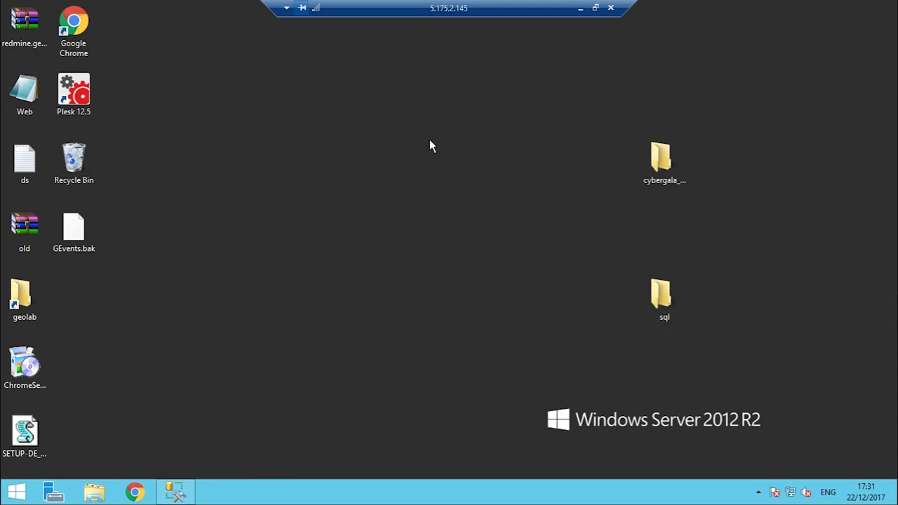
{"action": "left_click", "coordinate": [581, 9]}
{"action": "scroll", "coordinate": [594, 208], "scroll_direction": "down", "scroll_amount": 3}
{"action": "scroll", "coordinate": [597, 206], "scroll_direction": "up", "scroll_amount": 3}
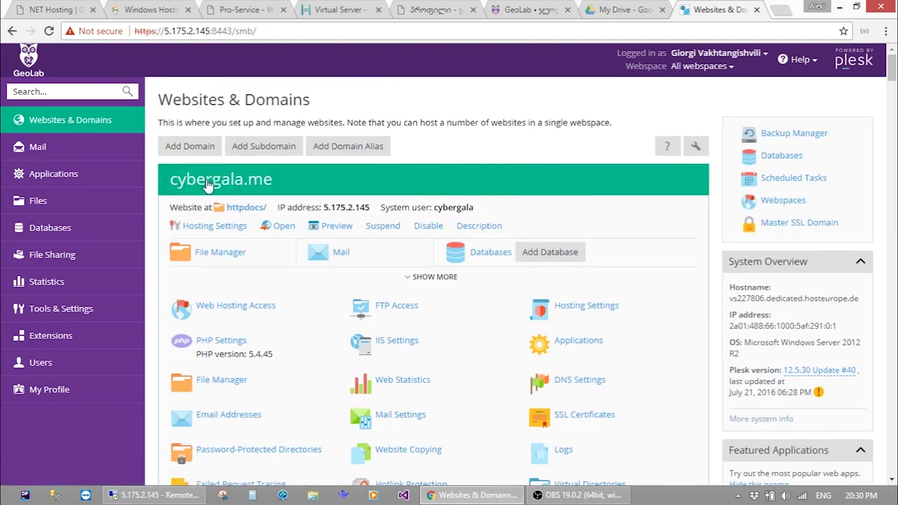
{"action": "scroll", "coordinate": [240, 168], "scroll_direction": "down", "scroll_amount": 3}
{"action": "scroll", "coordinate": [243, 123], "scroll_direction": "up", "scroll_amount": 1}
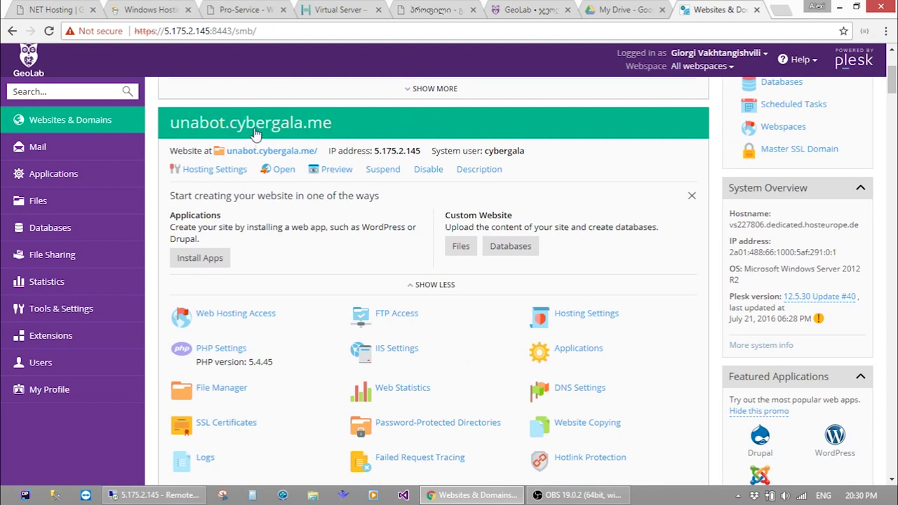
{"action": "scroll", "coordinate": [258, 127], "scroll_direction": "down", "scroll_amount": 1}
{"action": "scroll", "coordinate": [258, 127], "scroll_direction": "down", "scroll_amount": 1}
{"action": "scroll", "coordinate": [258, 128], "scroll_direction": "up", "scroll_amount": 1}
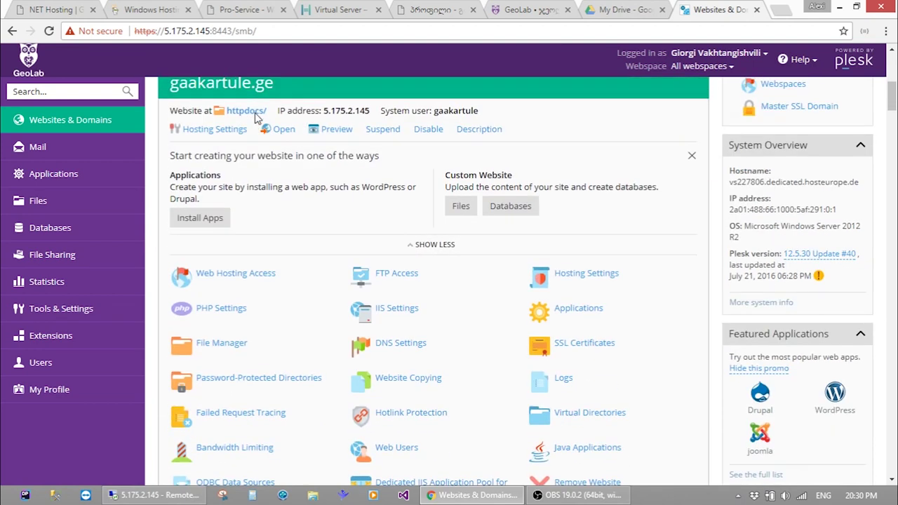
{"action": "scroll", "coordinate": [235, 161], "scroll_direction": "down", "scroll_amount": 2}
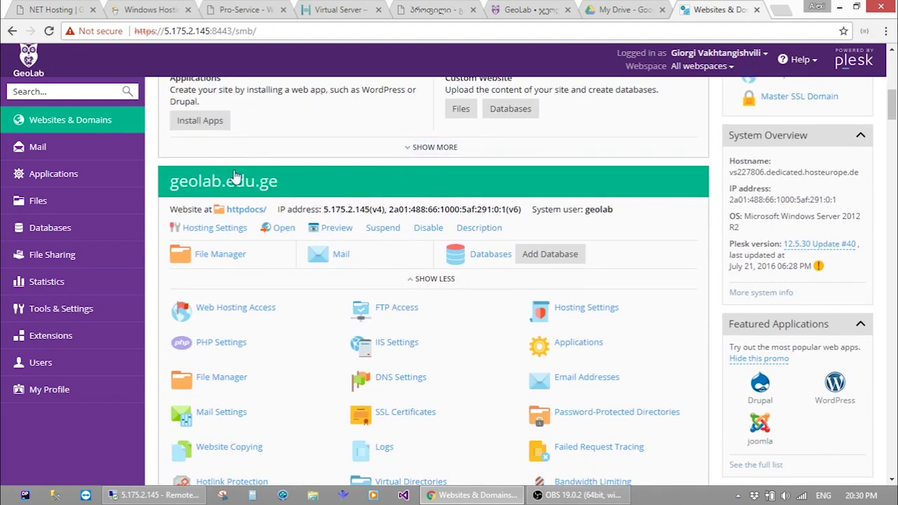
{"action": "scroll", "coordinate": [233, 177], "scroll_direction": "down", "scroll_amount": 2}
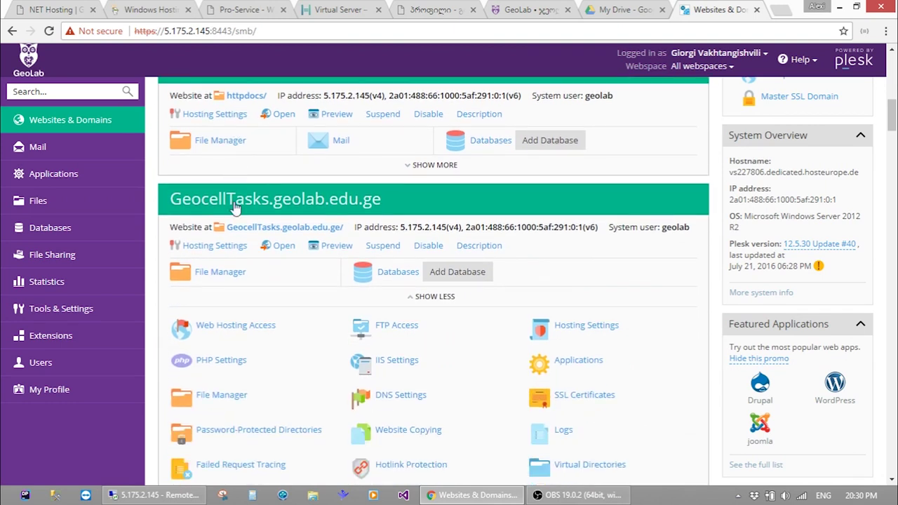
{"action": "scroll", "coordinate": [237, 210], "scroll_direction": "down", "scroll_amount": 2}
{"action": "scroll", "coordinate": [235, 210], "scroll_direction": "down", "scroll_amount": 2}
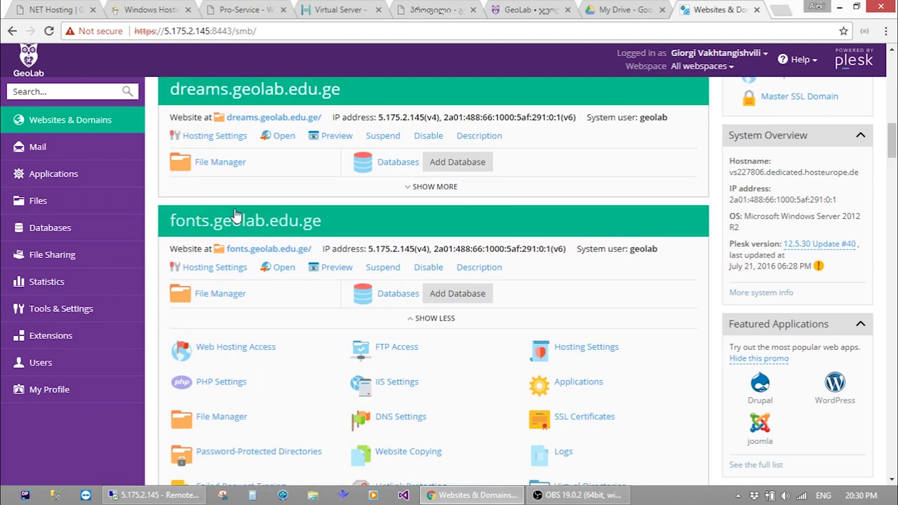
{"action": "scroll", "coordinate": [236, 212], "scroll_direction": "down", "scroll_amount": 2}
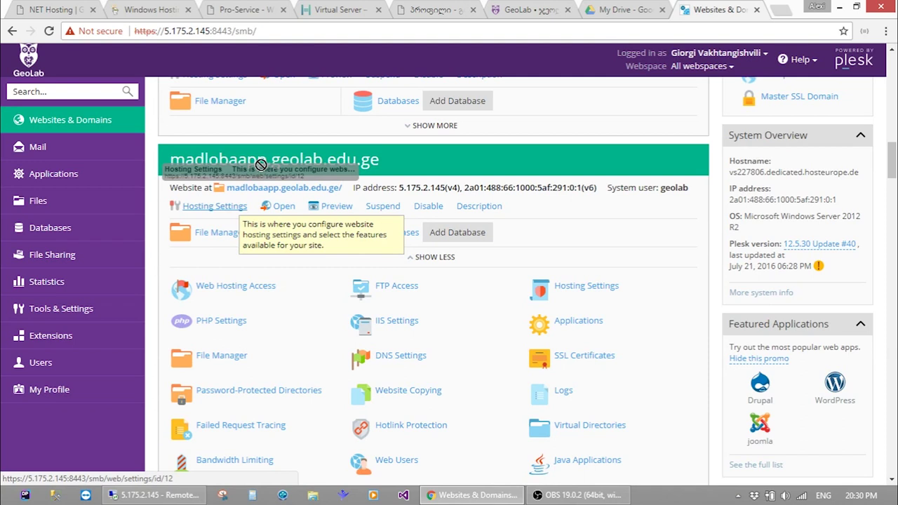
{"action": "scroll", "coordinate": [261, 170], "scroll_direction": "down", "scroll_amount": 2}
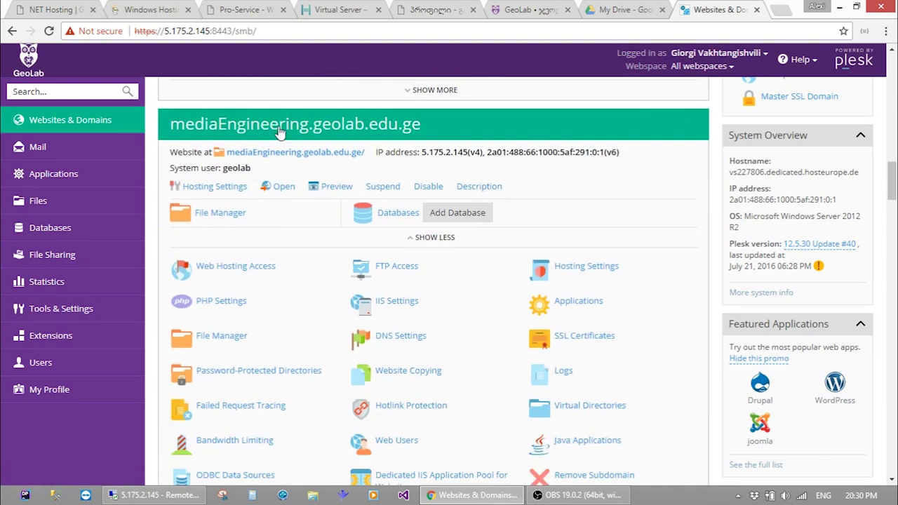
{"action": "scroll", "coordinate": [281, 138], "scroll_direction": "down", "scroll_amount": 2}
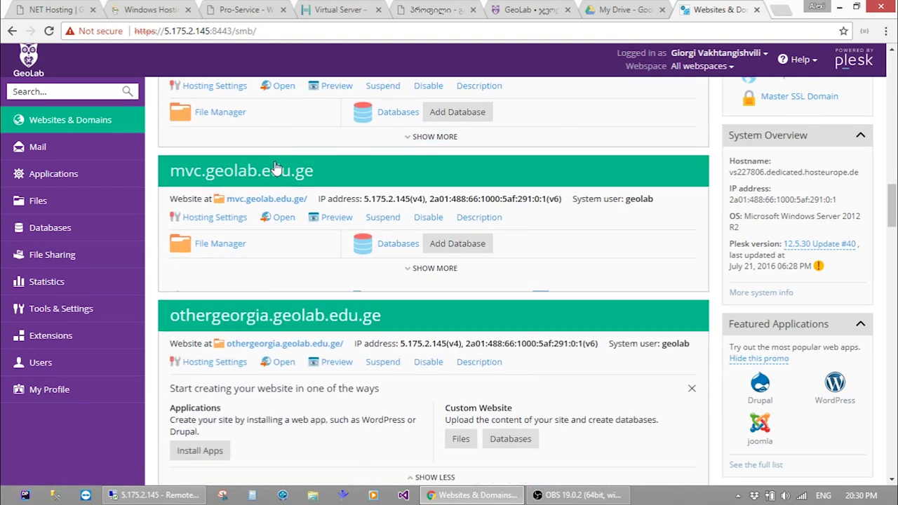
{"action": "scroll", "coordinate": [272, 170], "scroll_direction": "down", "scroll_amount": 2}
{"action": "scroll", "coordinate": [276, 198], "scroll_direction": "down", "scroll_amount": 3}
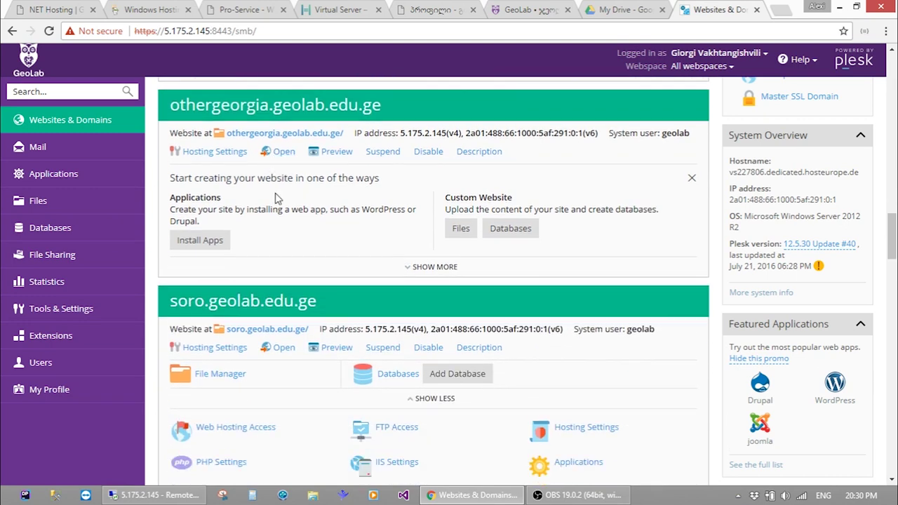
{"action": "scroll", "coordinate": [274, 204], "scroll_direction": "down", "scroll_amount": 2}
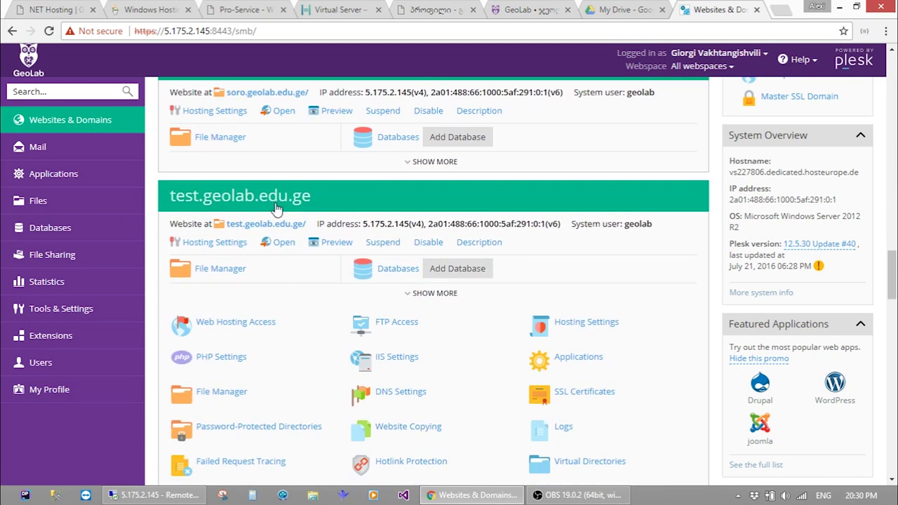
{"action": "scroll", "coordinate": [275, 204], "scroll_direction": "down", "scroll_amount": 2}
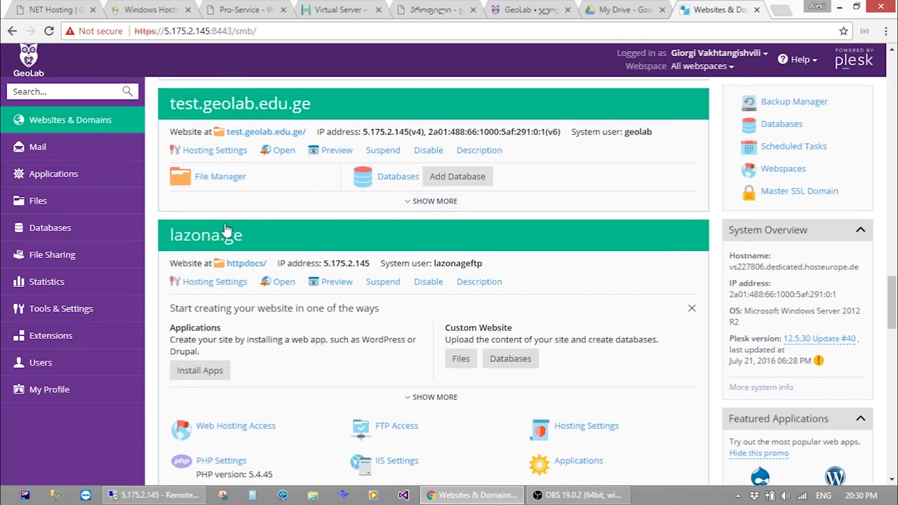
Open lazona.ge in a new browser tab
{"action": "scroll", "coordinate": [225, 232], "scroll_direction": "down", "scroll_amount": 2}
{"action": "scroll", "coordinate": [224, 232], "scroll_direction": "up", "scroll_amount": 2}
{"action": "key", "text": "ctrl+t"}
{"action": "type", "text": "lazona."}
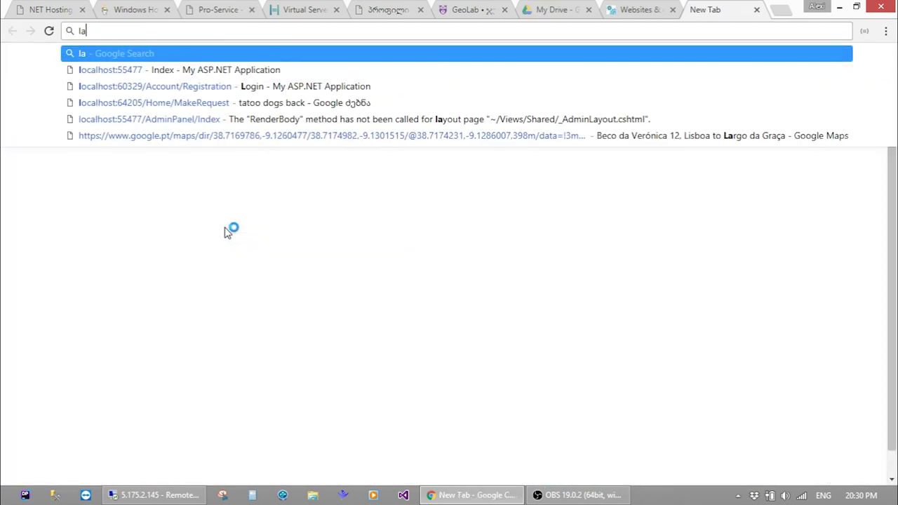
{"action": "type", "text": "ge"}
{"action": "key", "text": "Return"}
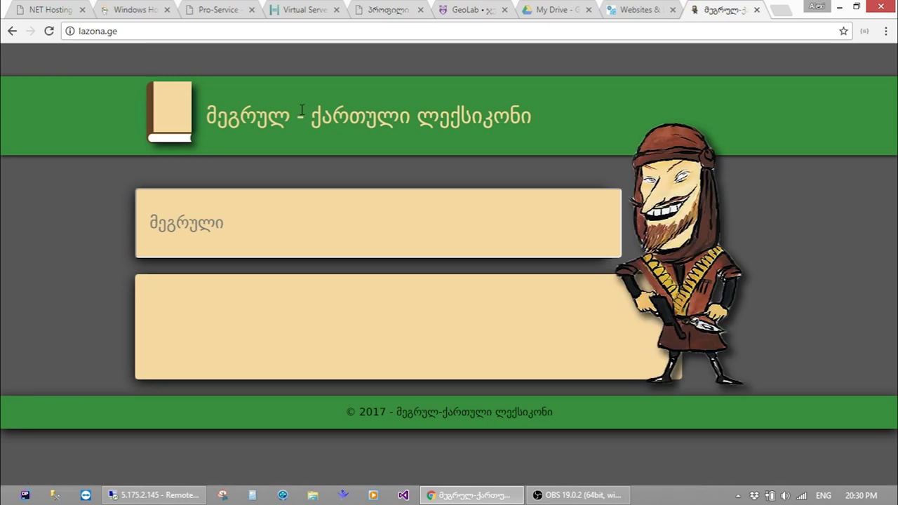
Search the dictionary for ჯგირ in Georgian and scroll through the results
{"action": "left_click", "coordinate": [248, 234]}
{"action": "key", "text": "alt+shift"}
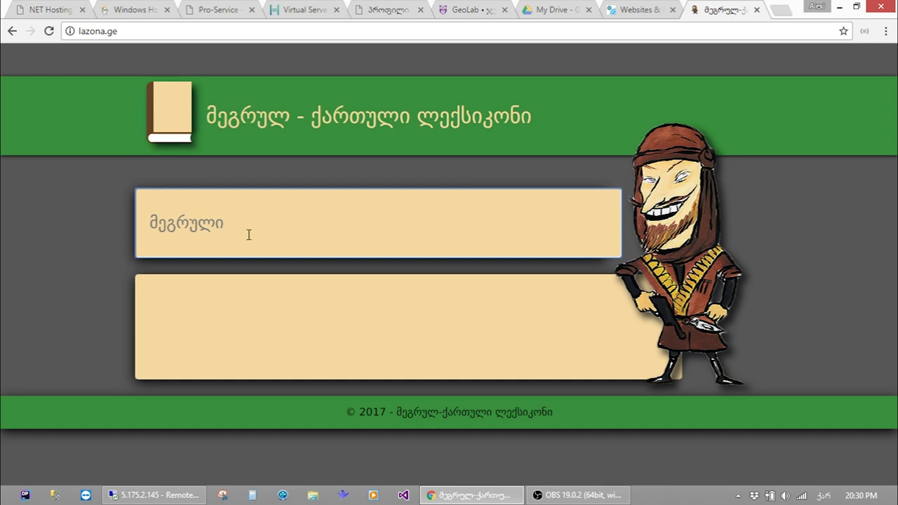
{"action": "type", "text": "ჯგირ"}
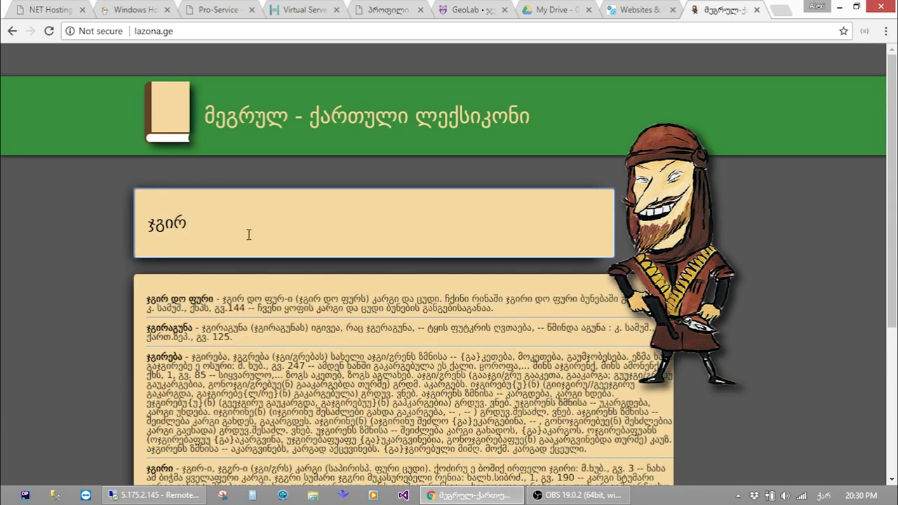
{"action": "scroll", "coordinate": [248, 234], "scroll_direction": "down", "scroll_amount": 2}
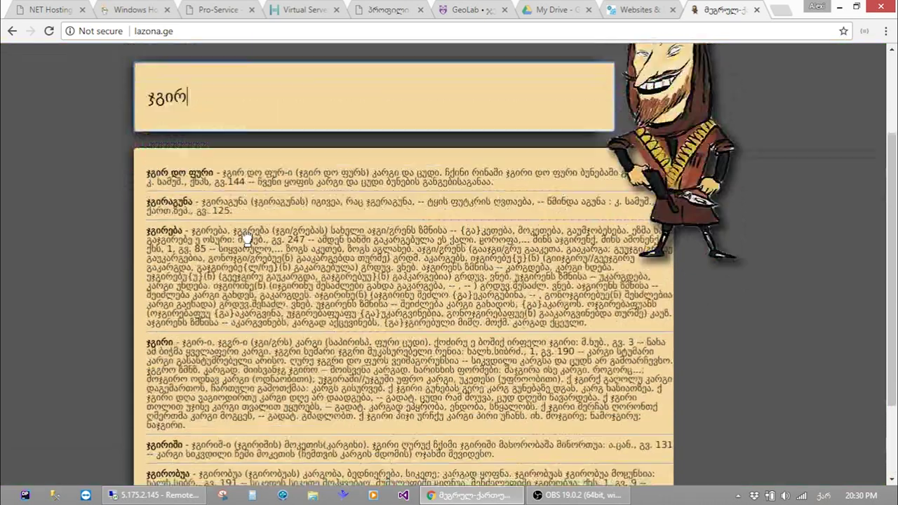
{"action": "scroll", "coordinate": [249, 238], "scroll_direction": "down", "scroll_amount": 2}
{"action": "scroll", "coordinate": [248, 239], "scroll_direction": "up", "scroll_amount": 4}
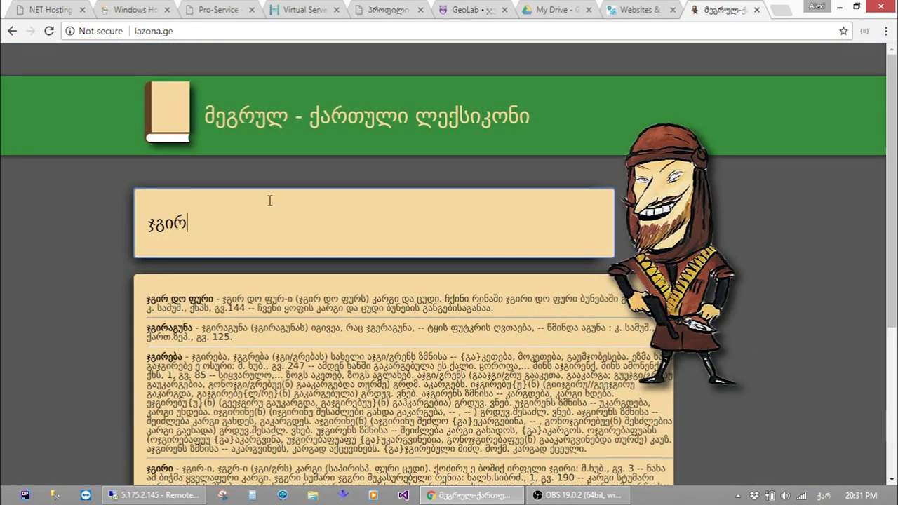
Clear ჯგირ from the search field, returning to the blank search page
{"action": "key", "text": "ctrl+a"}
{"action": "key", "text": "BackSpace"}
{"action": "scroll", "coordinate": [273, 196], "scroll_direction": "down", "scroll_amount": 4}
{"action": "scroll", "coordinate": [277, 186], "scroll_direction": "up", "scroll_amount": 4}
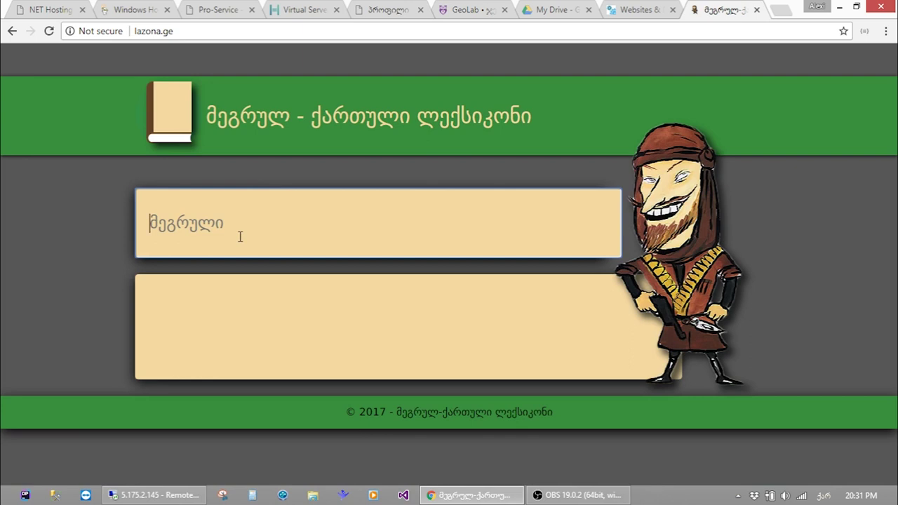
{"action": "key", "text": "ctrl+w"}
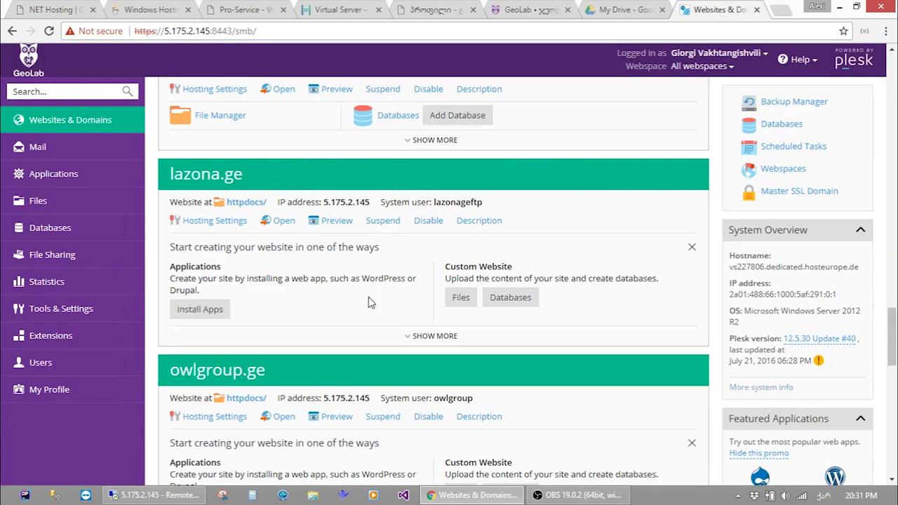
{"action": "scroll", "coordinate": [371, 302], "scroll_direction": "down", "scroll_amount": 3}
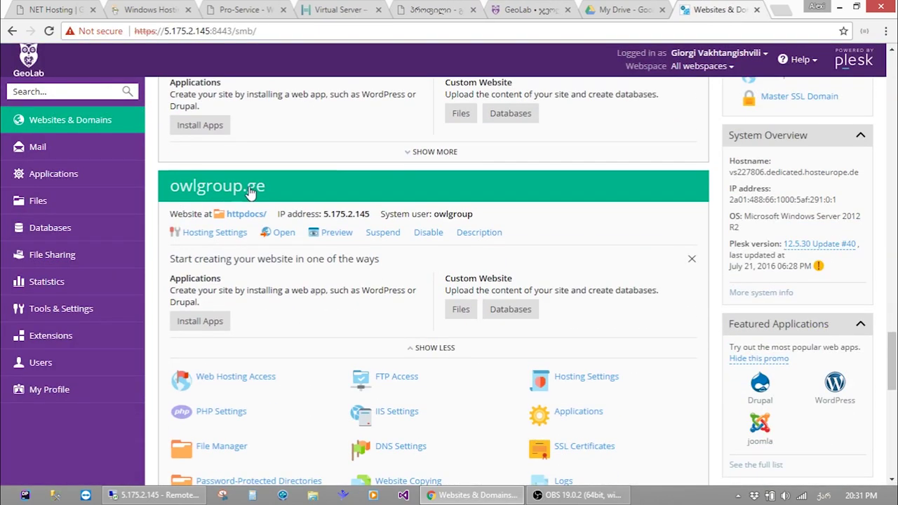
{"action": "scroll", "coordinate": [250, 193], "scroll_direction": "down", "scroll_amount": 3}
{"action": "scroll", "coordinate": [251, 203], "scroll_direction": "down", "scroll_amount": 2}
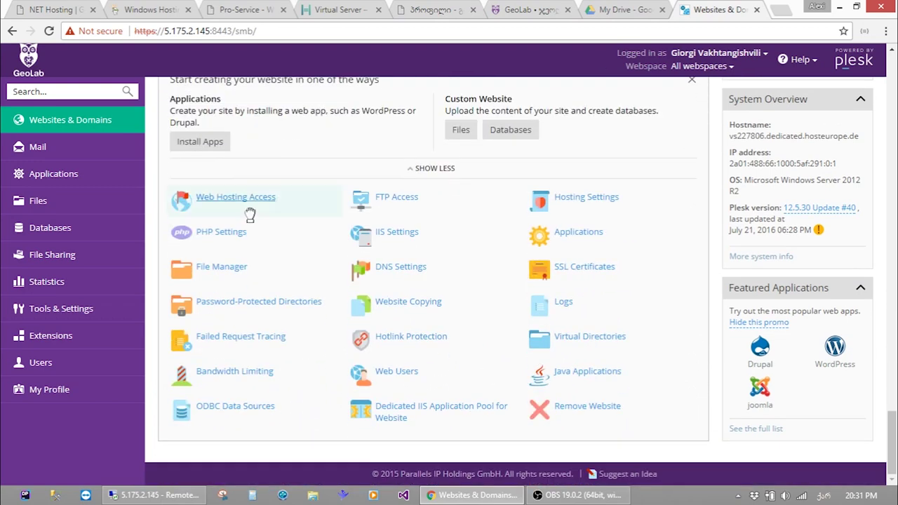
{"action": "scroll", "coordinate": [251, 217], "scroll_direction": "up", "scroll_amount": 3}
{"action": "scroll", "coordinate": [238, 225], "scroll_direction": "up", "scroll_amount": 15}
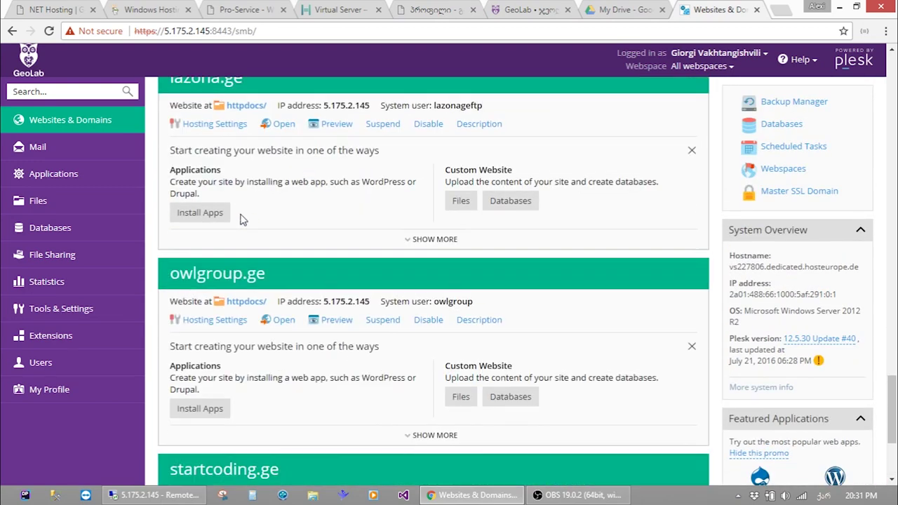
{"action": "scroll", "coordinate": [254, 199], "scroll_direction": "down", "scroll_amount": 10}
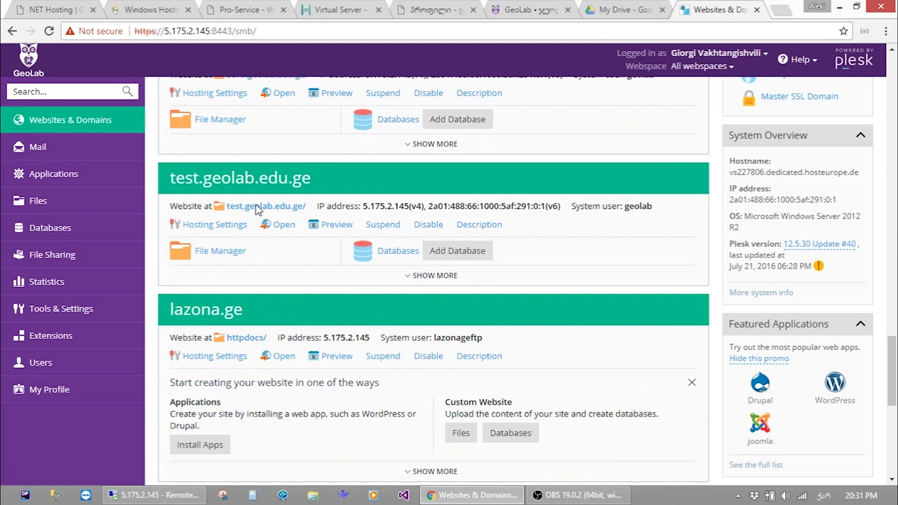
{"action": "scroll", "coordinate": [266, 183], "scroll_direction": "up", "scroll_amount": 8}
{"action": "scroll", "coordinate": [263, 179], "scroll_direction": "up", "scroll_amount": 5}
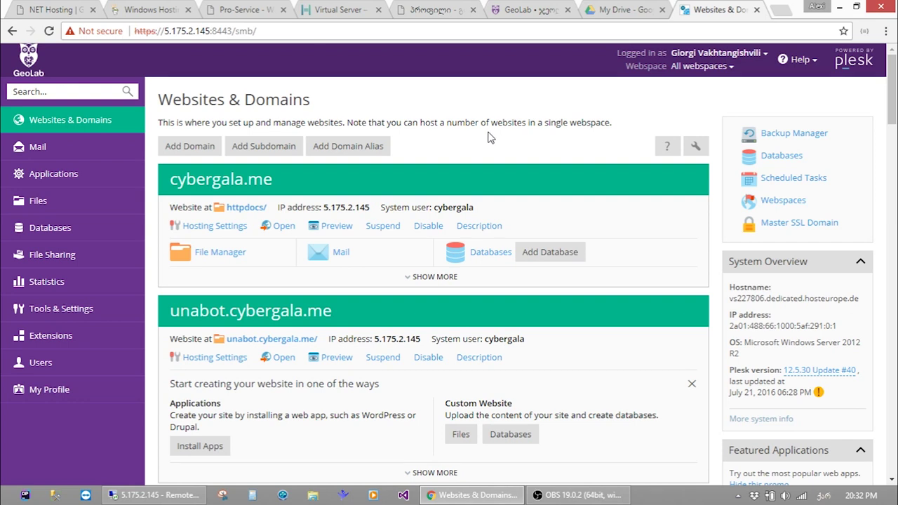
{"action": "left_click", "coordinate": [552, 175]}
{"action": "left_click", "coordinate": [552, 175]}
{"action": "scroll", "coordinate": [562, 142], "scroll_direction": "down", "scroll_amount": 7}
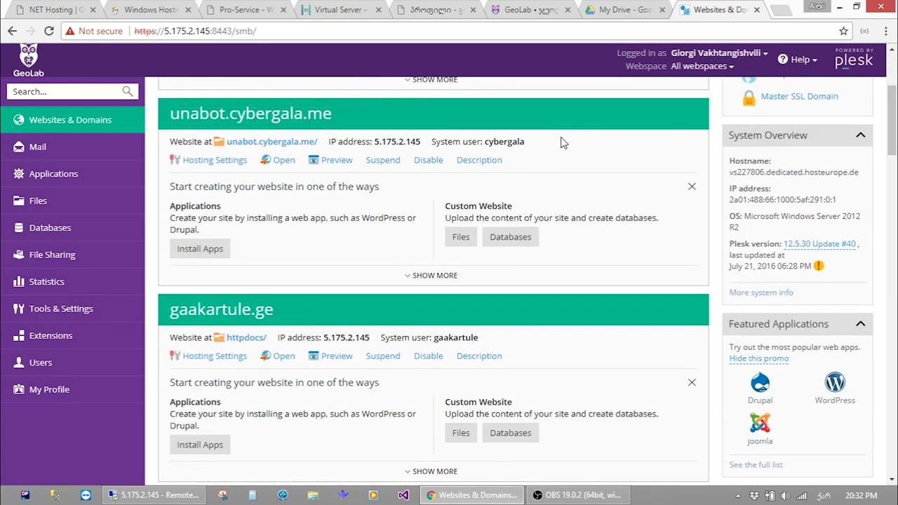
{"action": "scroll", "coordinate": [563, 140], "scroll_direction": "up", "scroll_amount": 7}
{"action": "scroll", "coordinate": [565, 146], "scroll_direction": "down", "scroll_amount": 10}
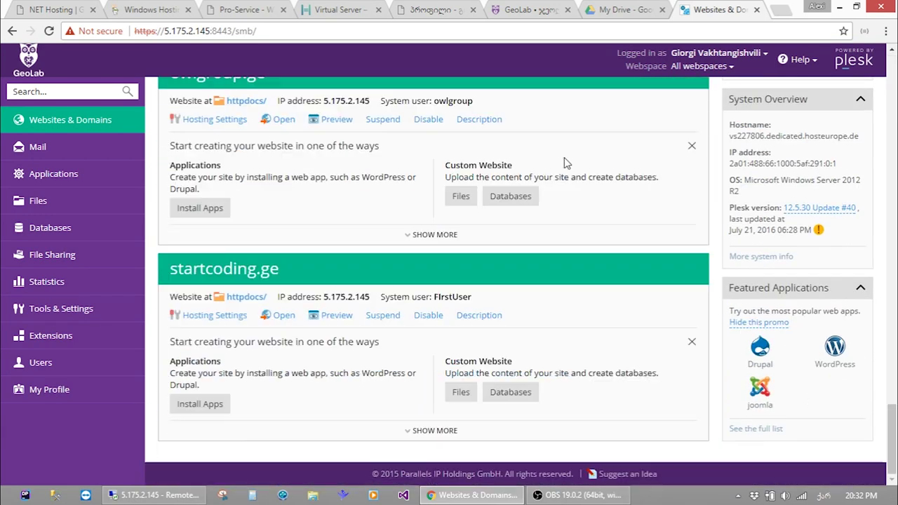
{"action": "scroll", "coordinate": [572, 127], "scroll_direction": "up", "scroll_amount": 10}
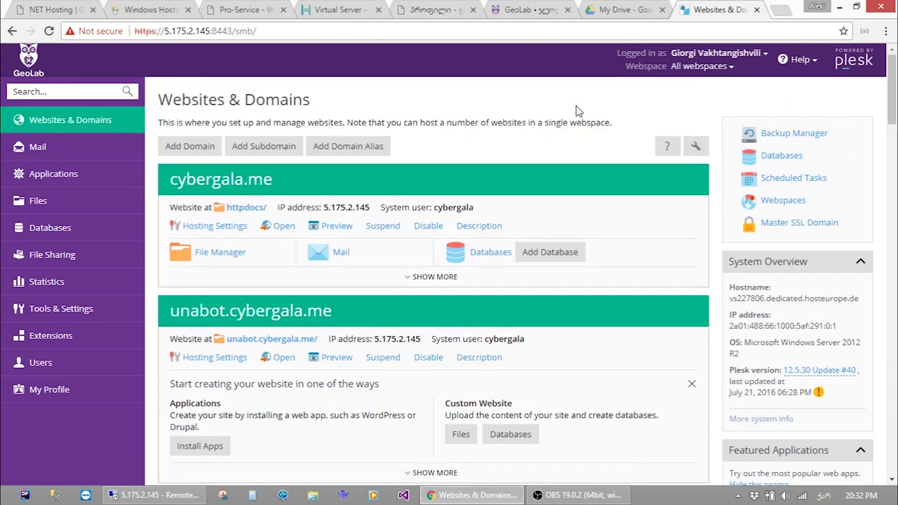
{"action": "scroll", "coordinate": [567, 141], "scroll_direction": "down", "scroll_amount": 10}
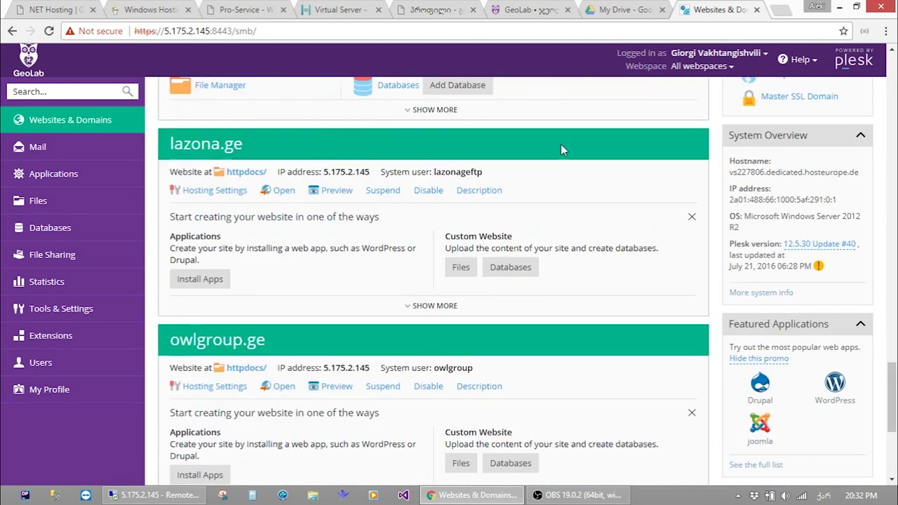
{"action": "scroll", "coordinate": [483, 260], "scroll_direction": "up", "scroll_amount": 10}
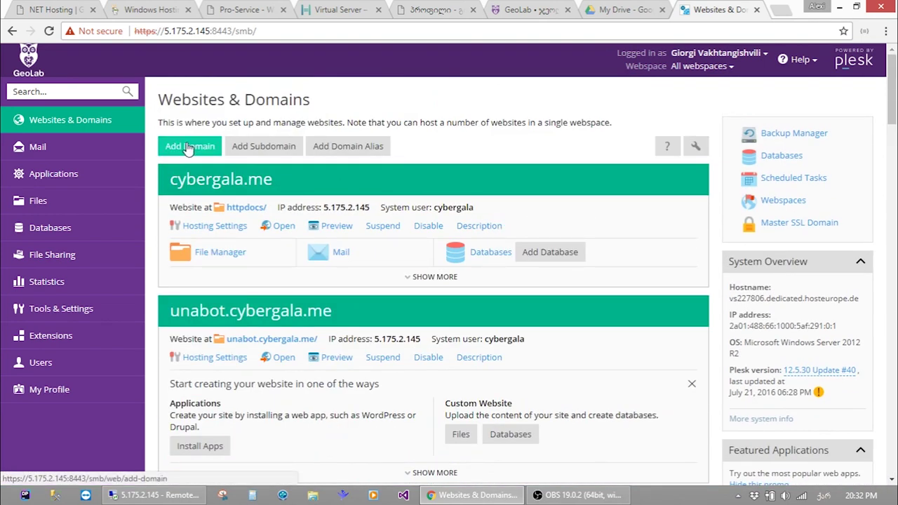
{"action": "left_click", "coordinate": [188, 149]}
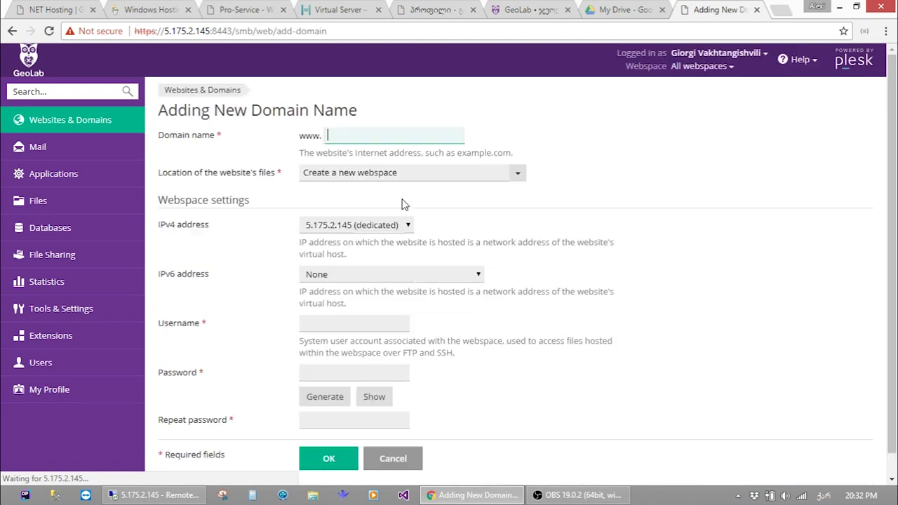
{"action": "left_click", "coordinate": [364, 133]}
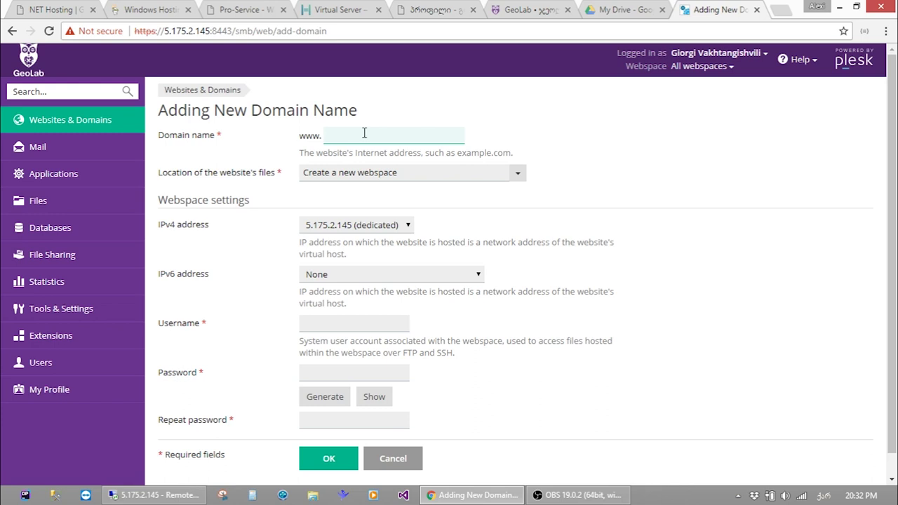
{"action": "left_click", "coordinate": [327, 326]}
{"action": "left_click", "coordinate": [318, 372]}
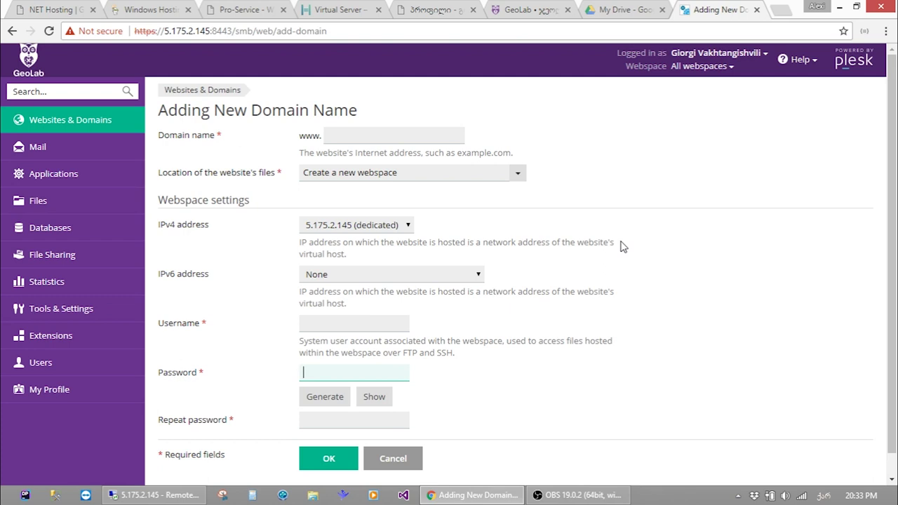
{"action": "left_click", "coordinate": [415, 138]}
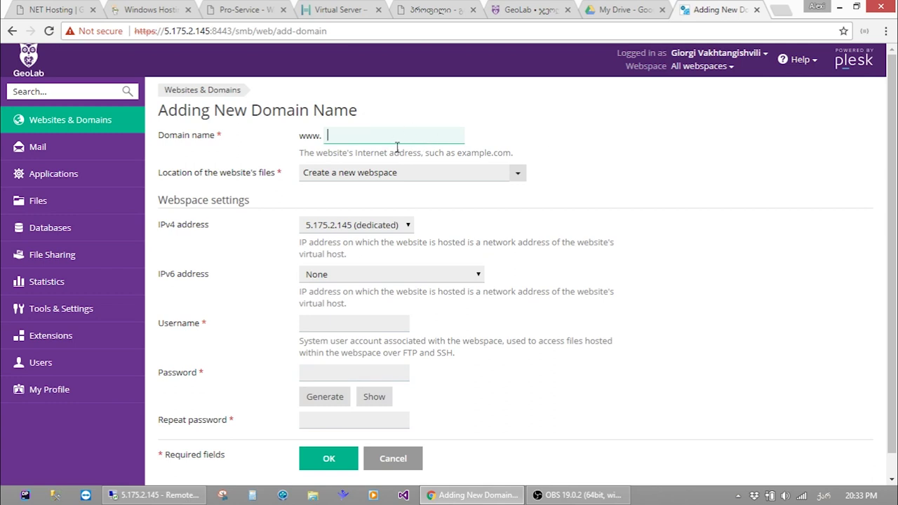
{"action": "scroll", "coordinate": [399, 151], "scroll_direction": "down", "scroll_amount": 1}
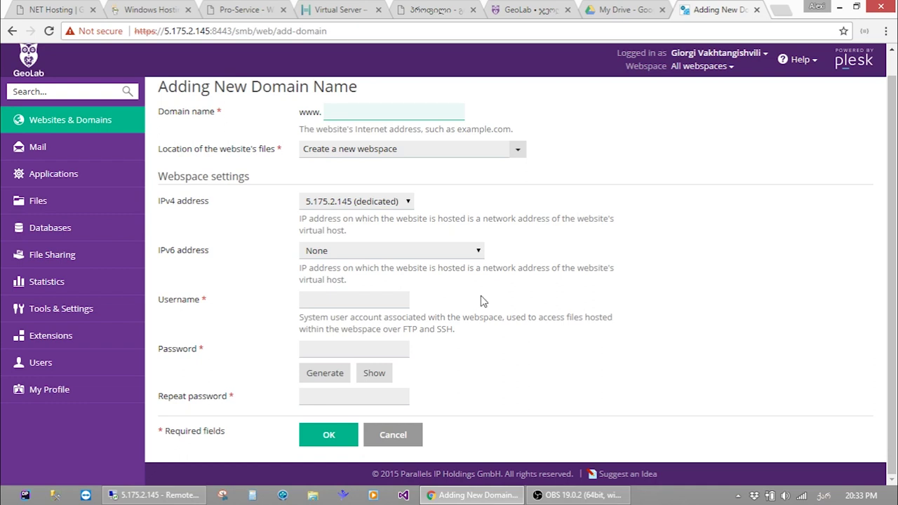
{"action": "left_click", "coordinate": [395, 435]}
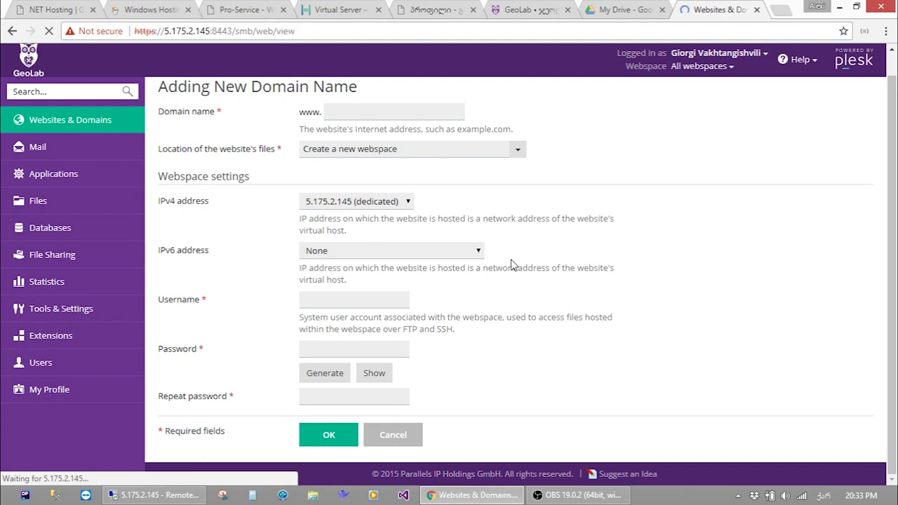
{"action": "scroll", "coordinate": [510, 265], "scroll_direction": "down", "scroll_amount": 10}
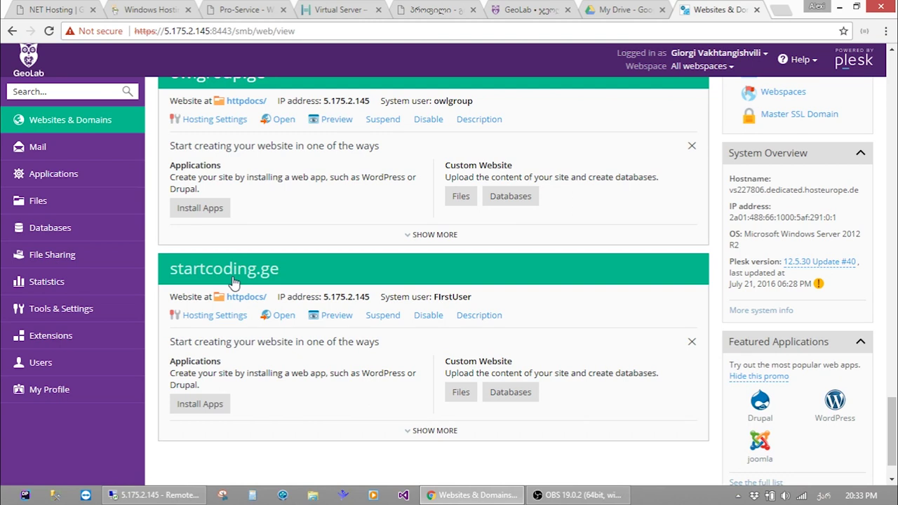
On the server, browse to C:\inetpub\vhosts\startcoding.ge\httpdocs, then minimize the remote session
{"action": "left_click", "coordinate": [154, 495]}
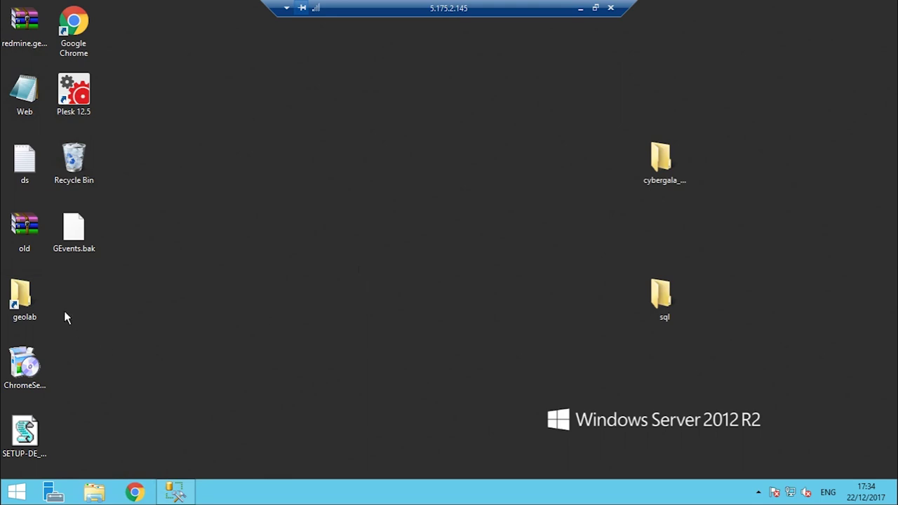
{"action": "left_click", "coordinate": [94, 491]}
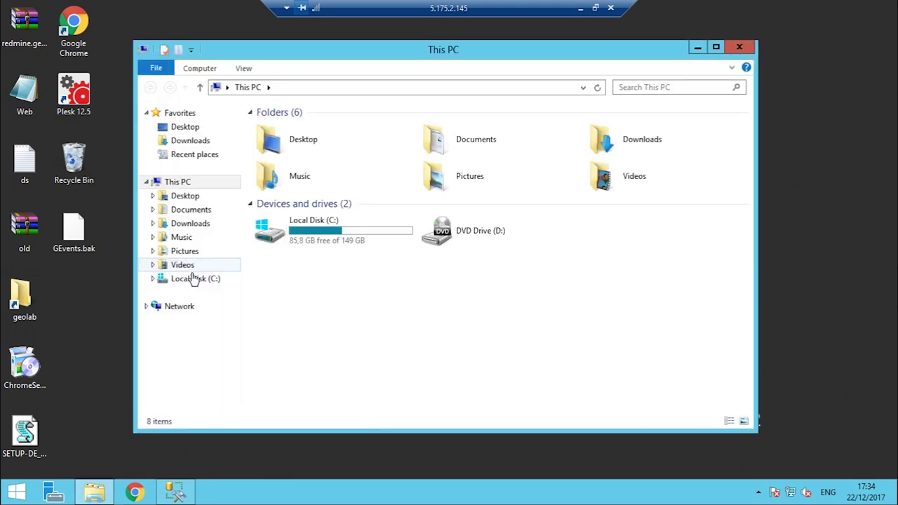
{"action": "left_click", "coordinate": [194, 278]}
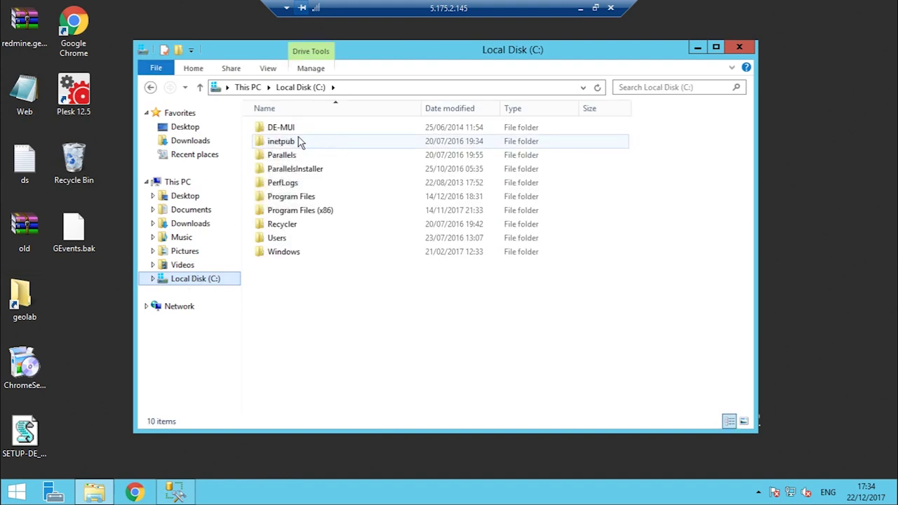
{"action": "double_click", "coordinate": [288, 143]}
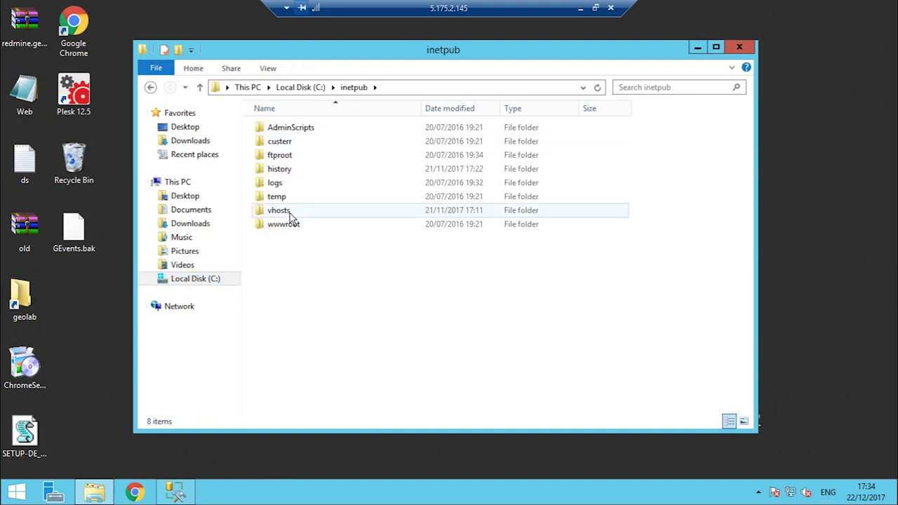
{"action": "double_click", "coordinate": [289, 213]}
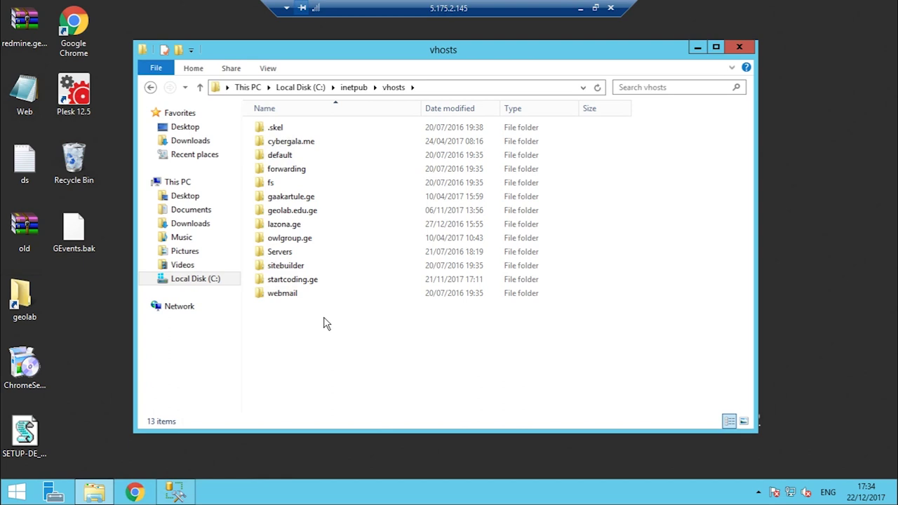
{"action": "double_click", "coordinate": [315, 282]}
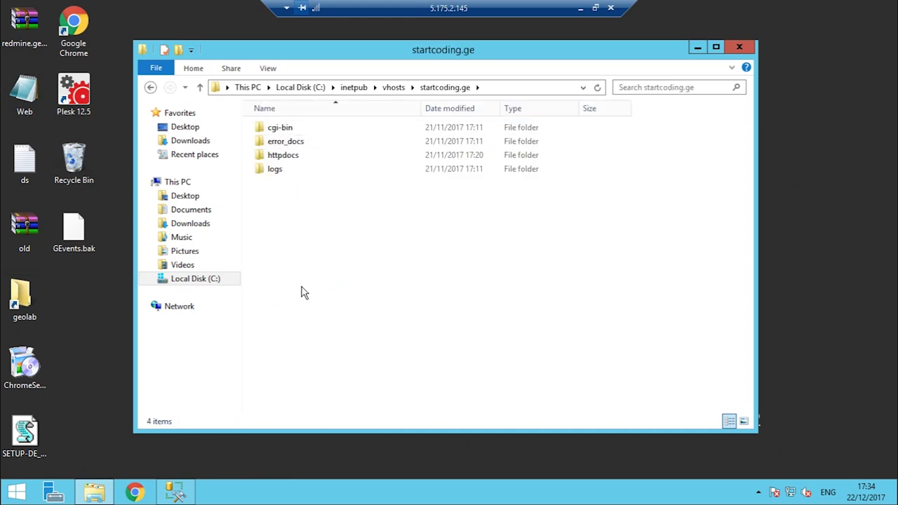
{"action": "double_click", "coordinate": [290, 157]}
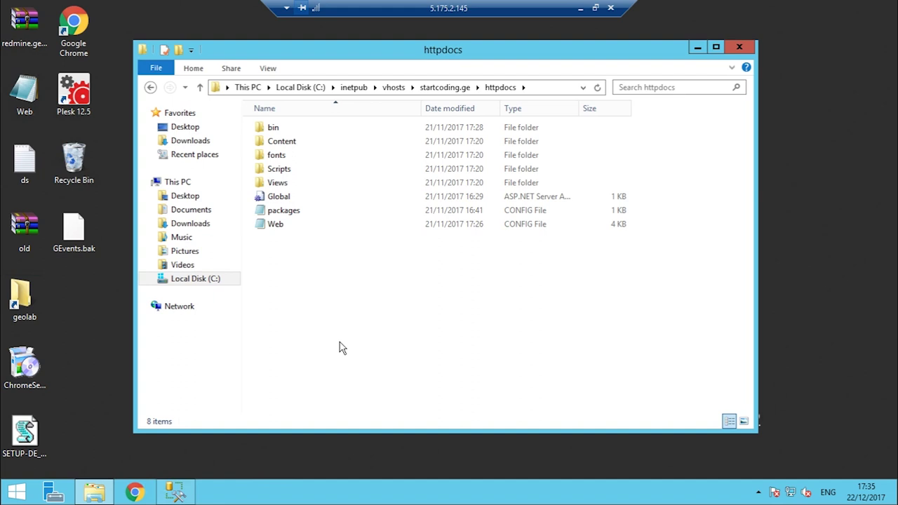
{"action": "left_click", "coordinate": [580, 7]}
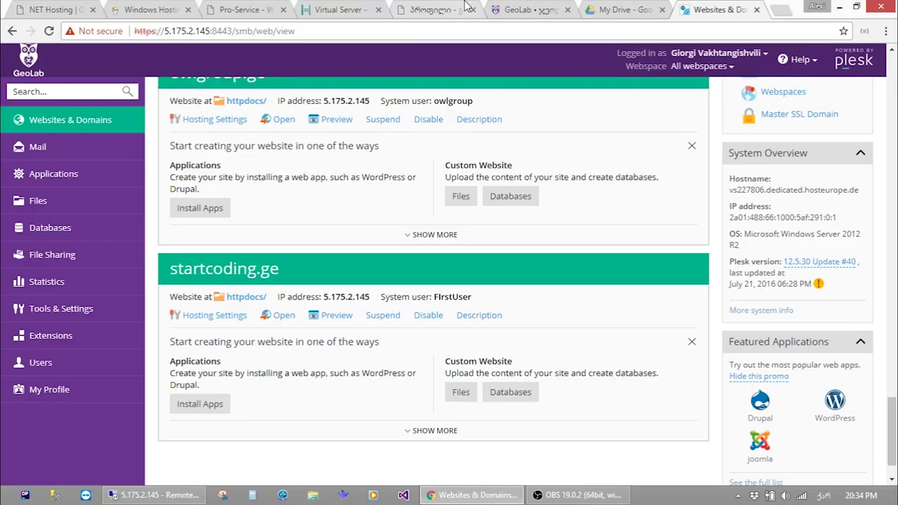
Switch to startcoding.ge's registration.ge page and select the second nameserver, ns2.hans.hosteurope.de
{"action": "left_click", "coordinate": [34, 8]}
{"action": "left_click", "coordinate": [232, 10]}
{"action": "left_click", "coordinate": [329, 10]}
{"action": "left_click", "coordinate": [428, 9]}
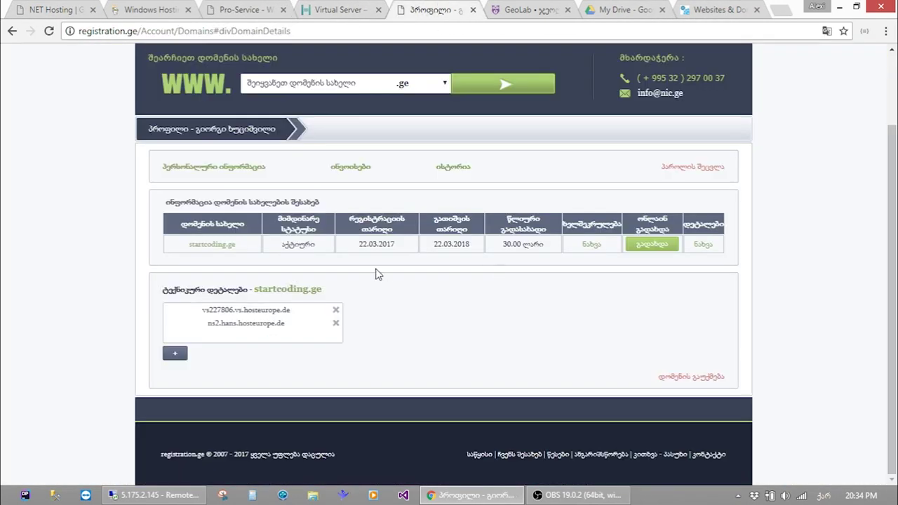
{"action": "left_click_drag", "start_coordinate": [205, 323], "coordinate": [293, 331]}
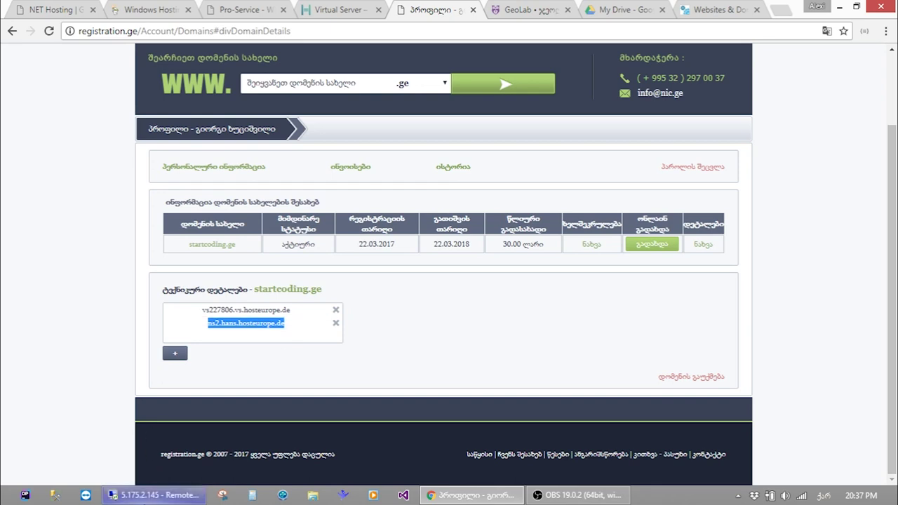
Delete all files from the server's httpdocs folder, then minimize the remote session
{"action": "left_click", "coordinate": [154, 495]}
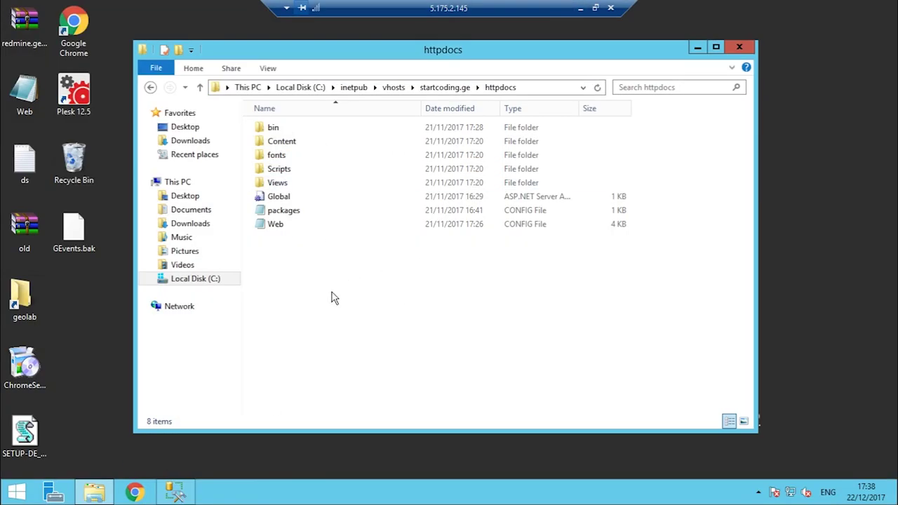
{"action": "key", "text": "ctrl+a"}
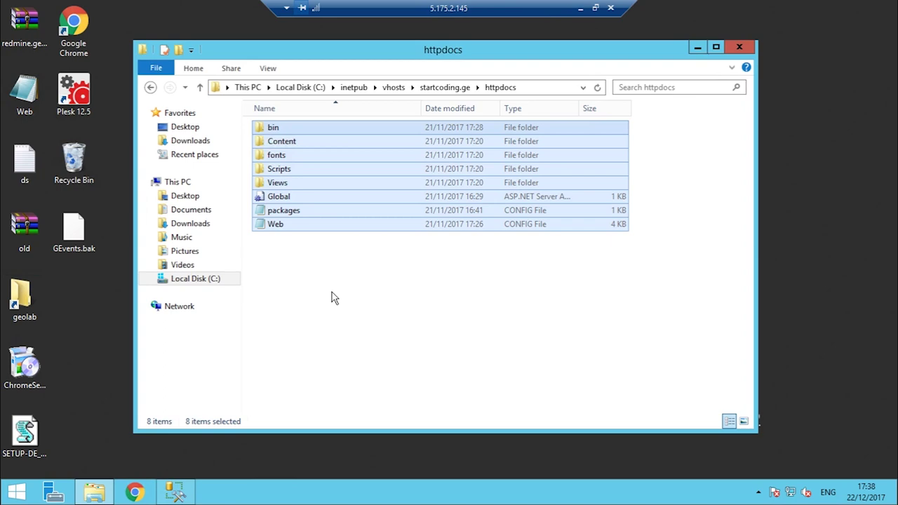
{"action": "key", "text": "Delete"}
{"action": "left_click", "coordinate": [579, 8]}
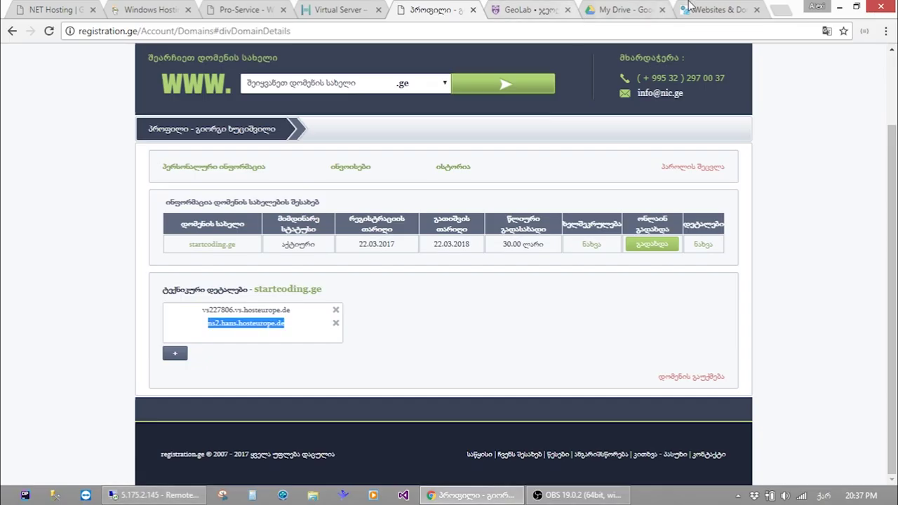
Load startcoding.ge in a new tab, which now shows 403 Forbidden
{"action": "left_click", "coordinate": [709, 10]}
{"action": "left_click", "coordinate": [777, 11]}
{"action": "type", "text": "სტ"}
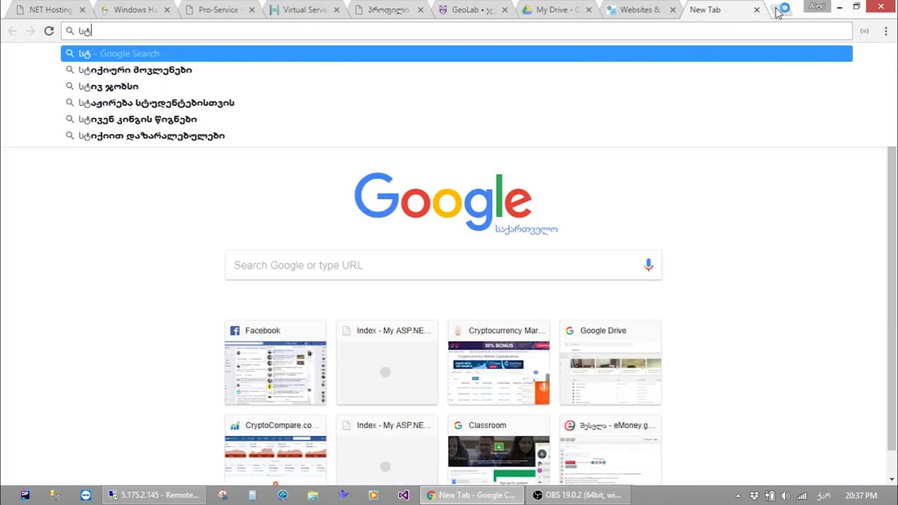
{"action": "key", "text": "alt+shift"}
{"action": "key", "text": "ctrl+a"}
{"action": "type", "text": "sta"}
{"action": "key", "text": "Return"}
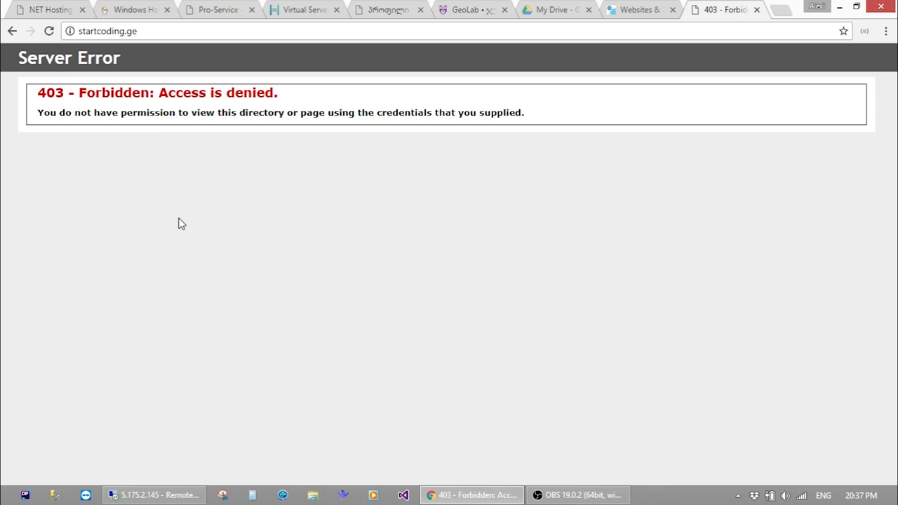
Minimize Chrome, dismiss the Visual Studio recent projects list, and bring up the remote server's empty httpdocs folder
{"action": "left_click", "coordinate": [467, 495]}
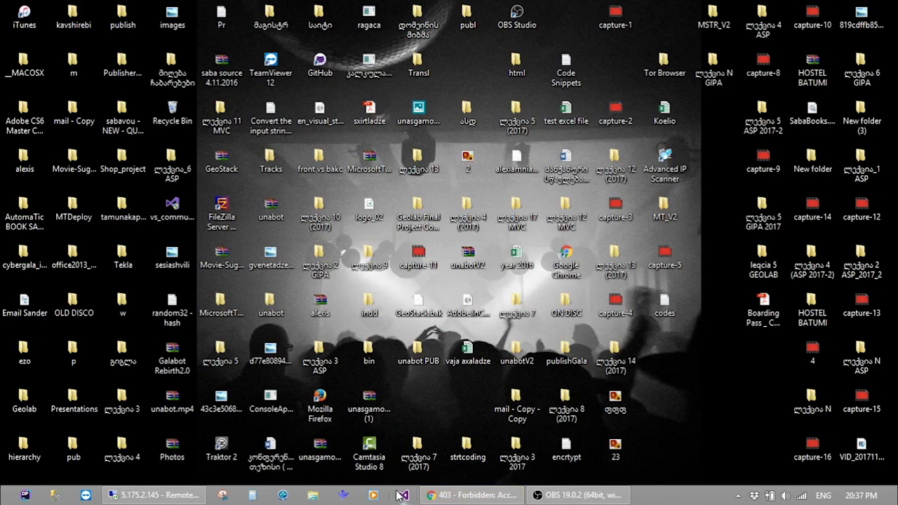
{"action": "right_click", "coordinate": [401, 496]}
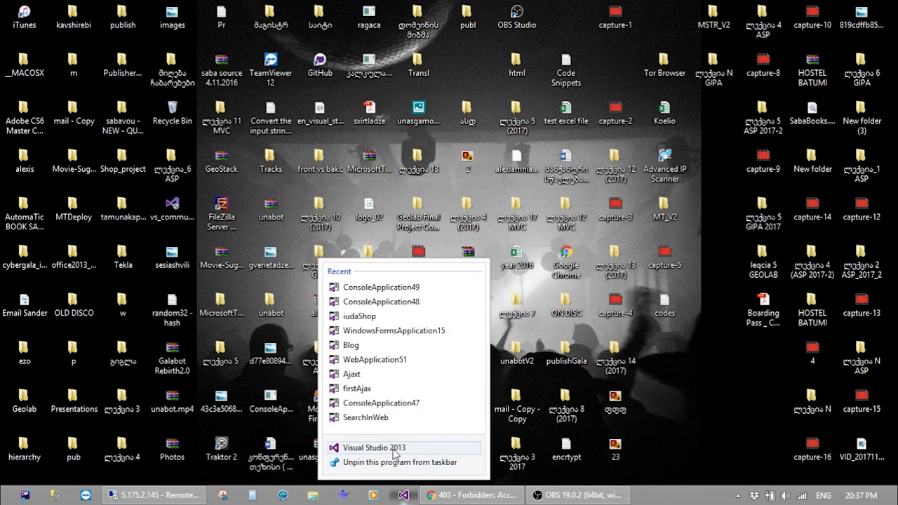
{"action": "left_click", "coordinate": [748, 397]}
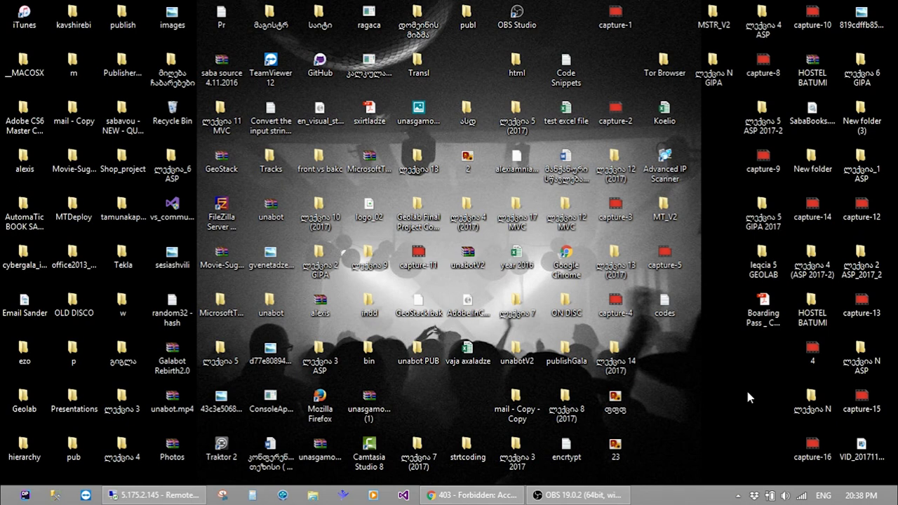
{"action": "left_click", "coordinate": [199, 498]}
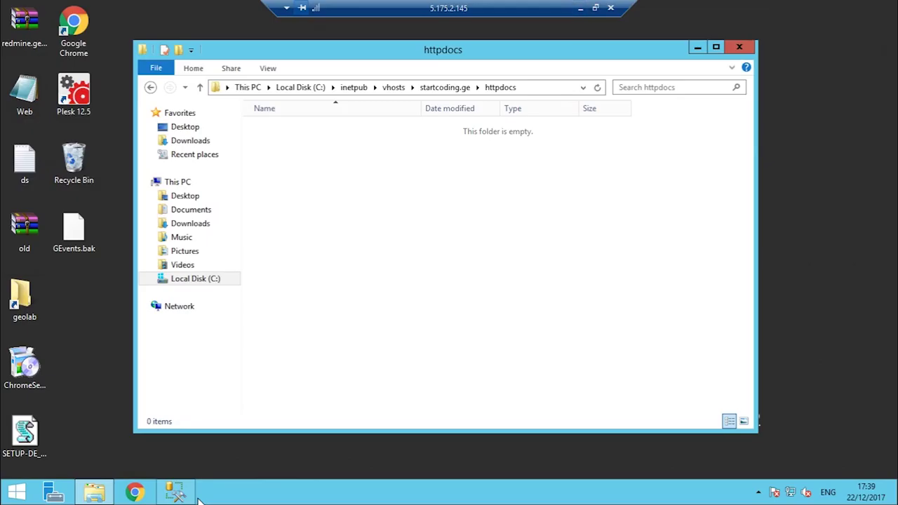
Minimize the Remote Desktop session to 5.175.2.145 to reveal the local desktop
{"action": "left_click", "coordinate": [582, 8]}
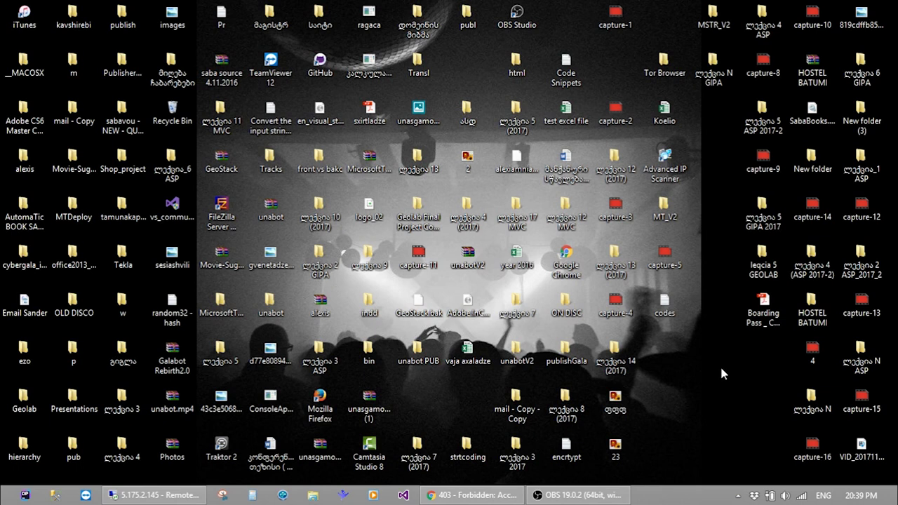
Connect Management Studio to 5.175.2.145 with SQL Server Authentication and the login's password, then minimize it
{"action": "left_click", "coordinate": [55, 495]}
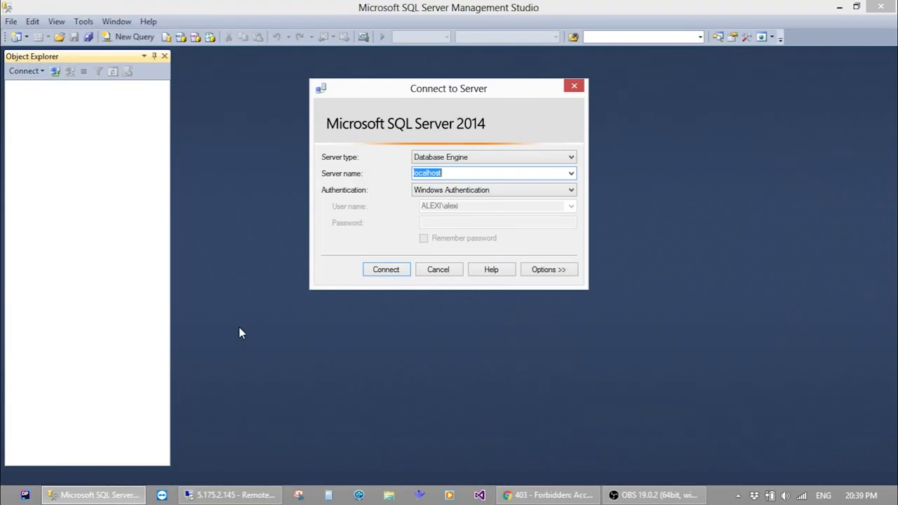
{"action": "type", "text": "5.175."}
{"action": "type", "text": "23"}
{"action": "type", "text": "."}
{"action": "key", "text": "BackSpace"}
{"action": "key", "text": "BackSpace"}
{"action": "type", "text": ".145"}
{"action": "left_click", "coordinate": [449, 191]}
{"action": "left_click", "coordinate": [447, 207]}
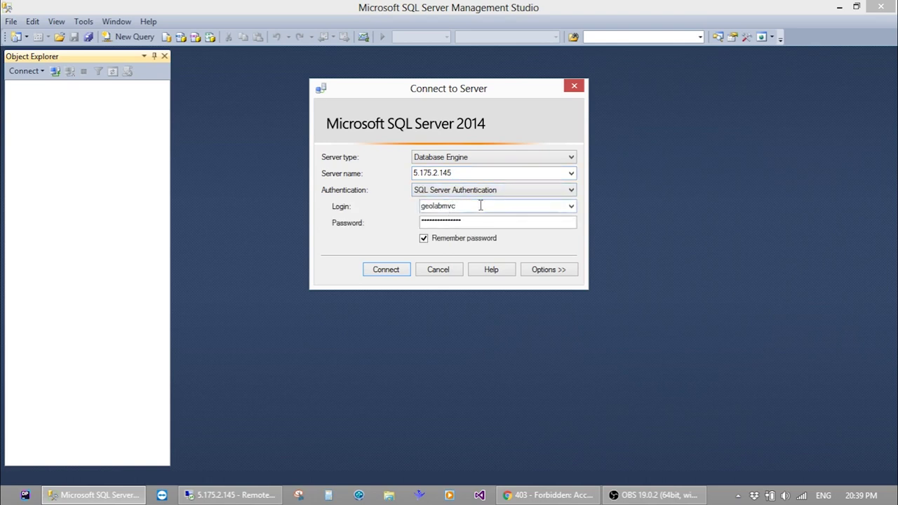
{"action": "left_click", "coordinate": [498, 221]}
{"action": "key", "text": "ctrl+a"}
{"action": "type", "text": "********"}
{"action": "key", "text": "Return"}
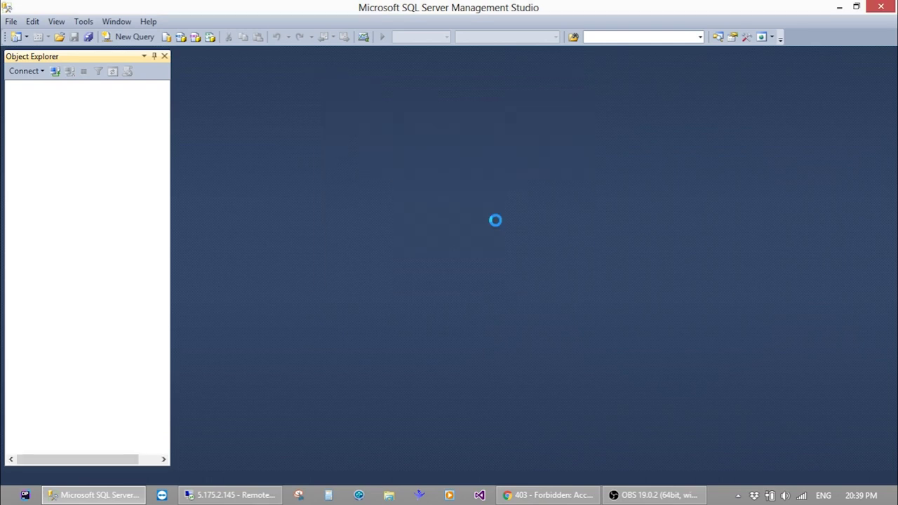
{"action": "left_click", "coordinate": [840, 7]}
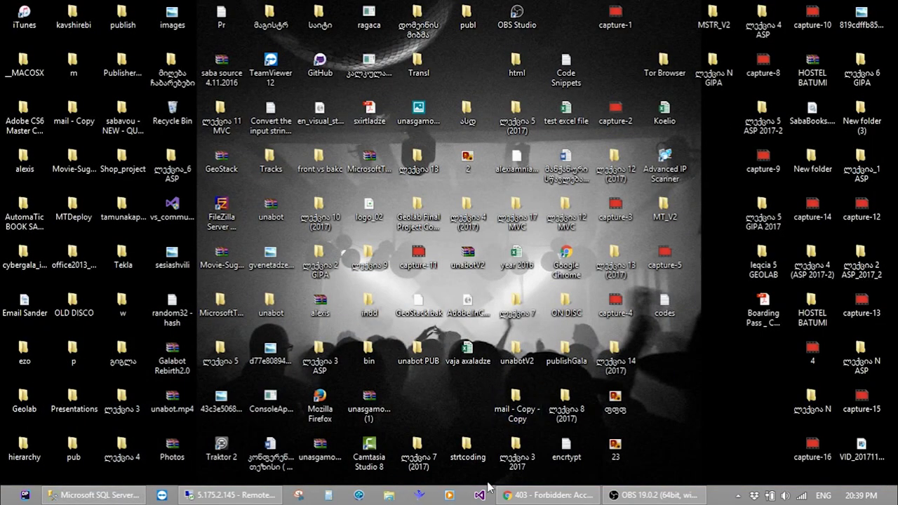
Open the Blog project from Visual Studio 2013's recent projects list
{"action": "right_click", "coordinate": [479, 495]}
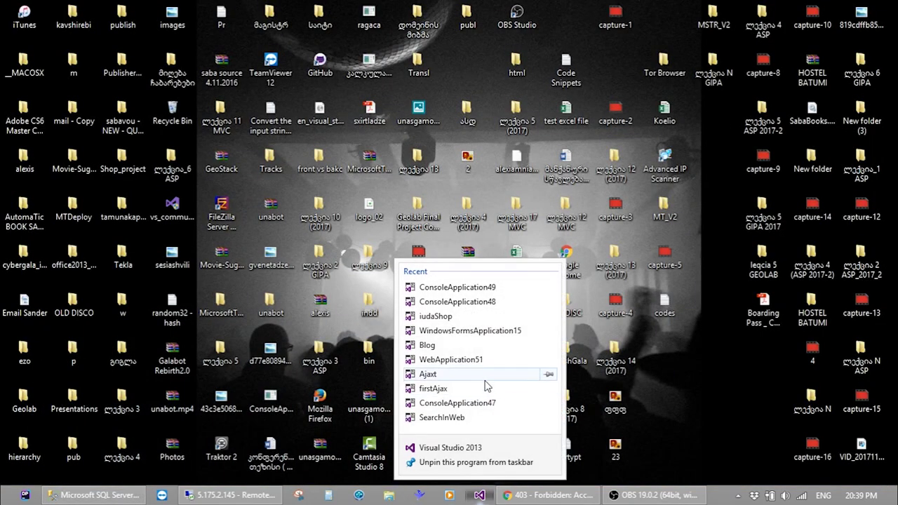
{"action": "left_click", "coordinate": [487, 346]}
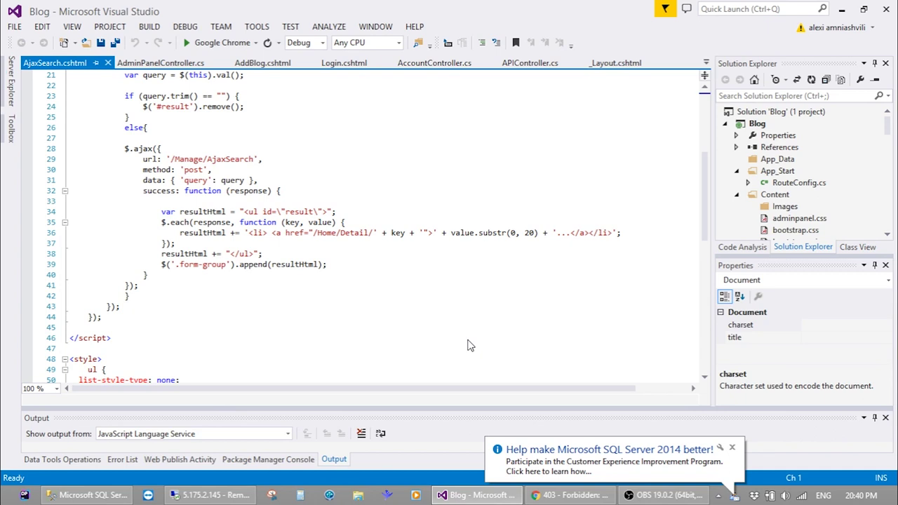
Reconnect Management Studio to localhost with Windows Authentication and select RumorBlog under Databases
{"action": "left_click", "coordinate": [41, 493]}
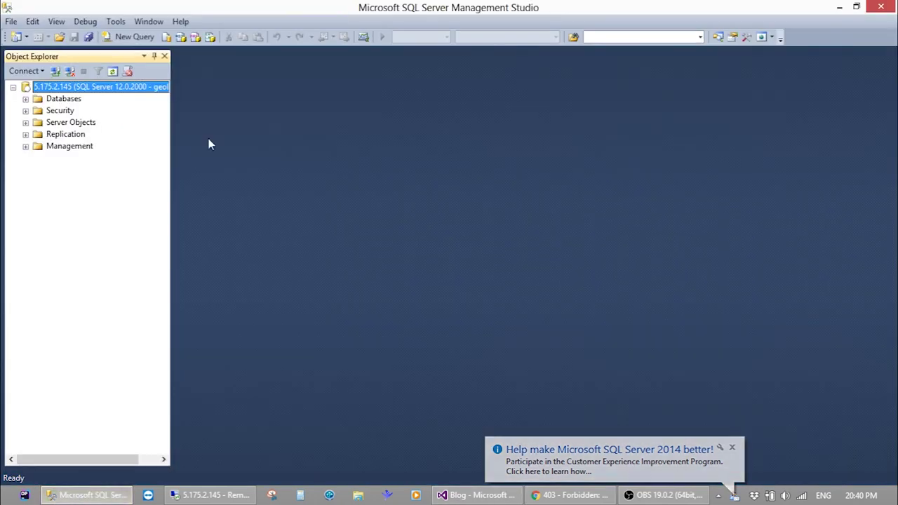
{"action": "left_click", "coordinate": [70, 72]}
{"action": "left_click", "coordinate": [23, 71]}
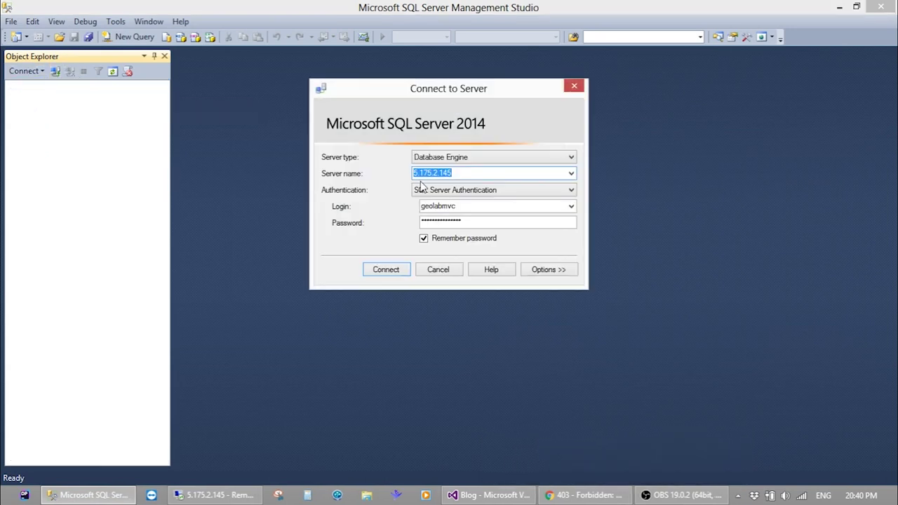
{"action": "type", "text": "localhost"}
{"action": "left_click", "coordinate": [568, 192]}
{"action": "left_click", "coordinate": [536, 200]}
{"action": "left_click", "coordinate": [388, 271]}
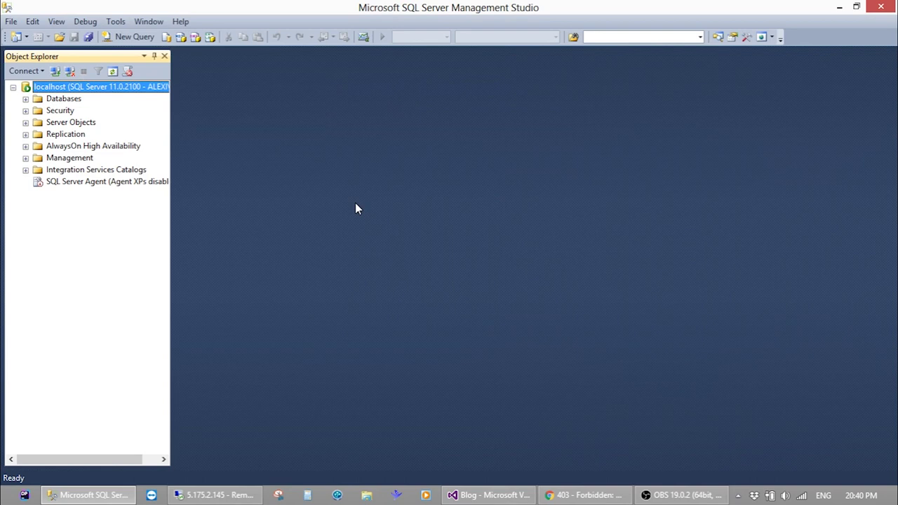
{"action": "left_click", "coordinate": [25, 99]}
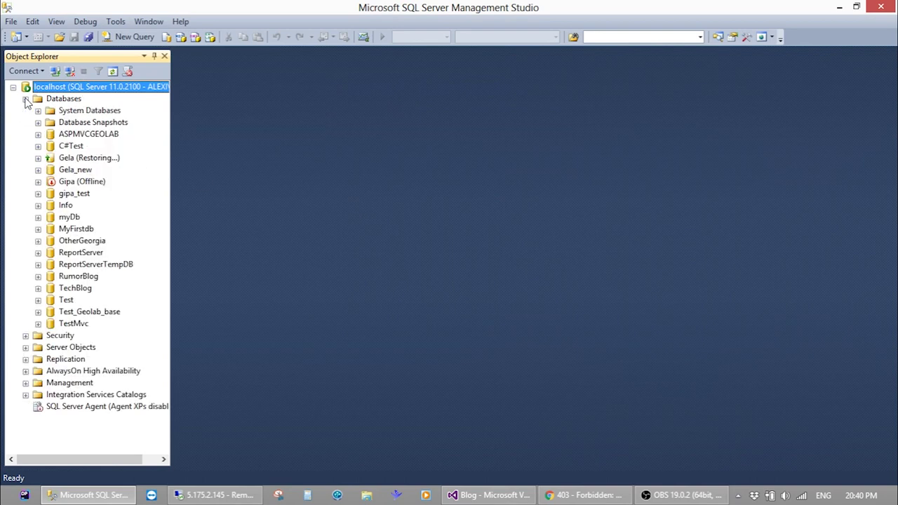
{"action": "left_click", "coordinate": [78, 277]}
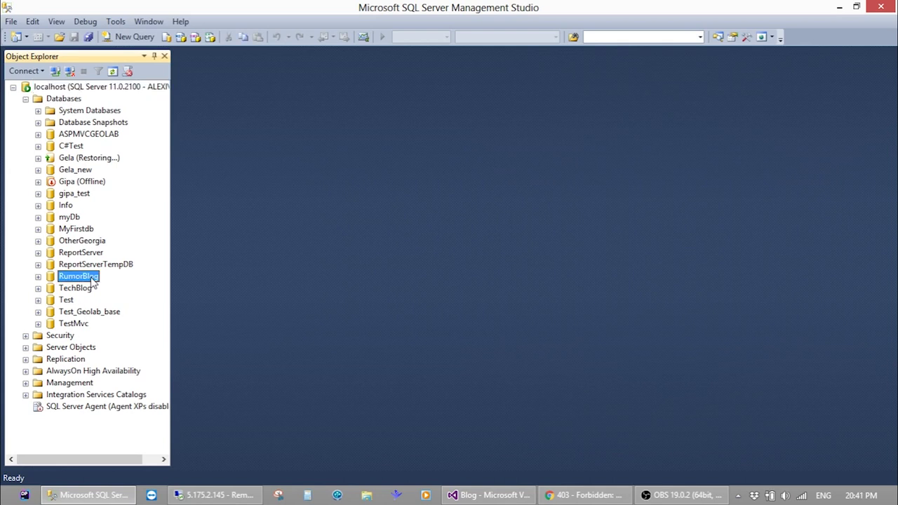
Run a full disk backup of RumorBlog to the default RumorBlog.bak and acknowledge success
{"action": "right_click", "coordinate": [91, 277]}
{"action": "mouse_move", "coordinate": [162, 335]}
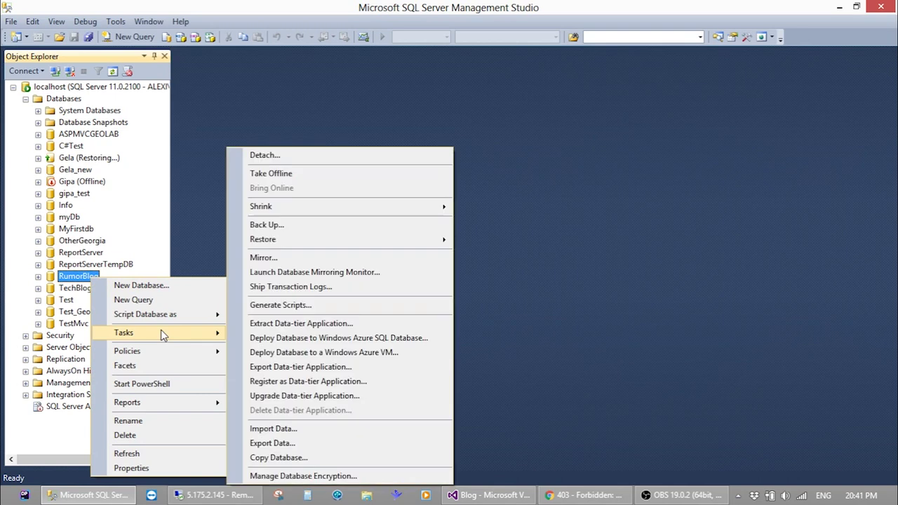
{"action": "left_click", "coordinate": [313, 219]}
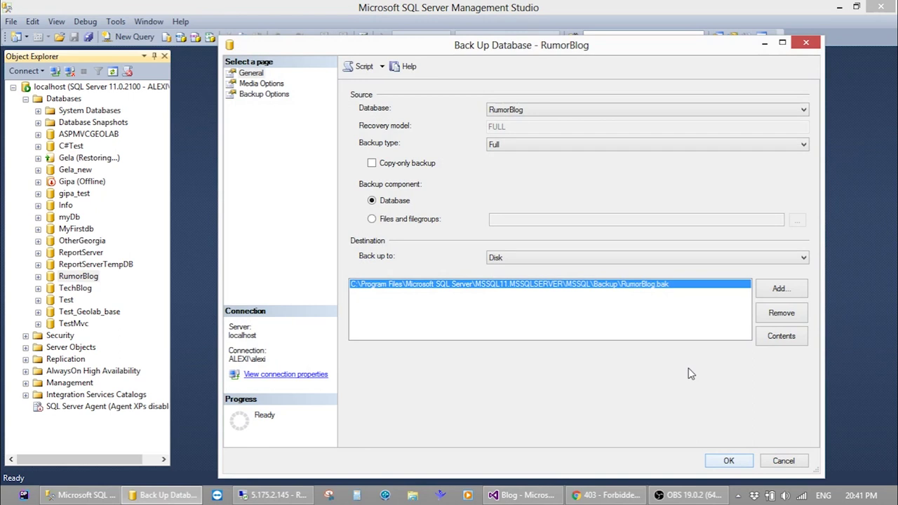
{"action": "left_click", "coordinate": [723, 460]}
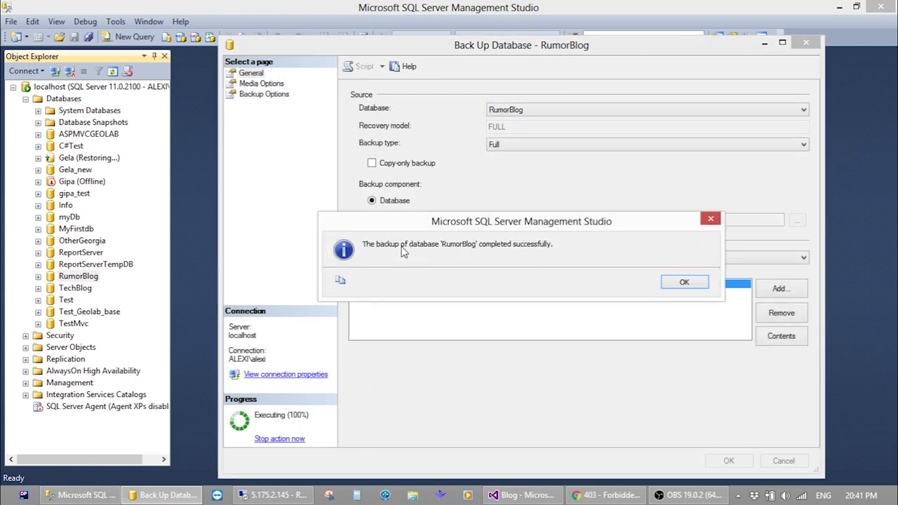
{"action": "left_click", "coordinate": [685, 282]}
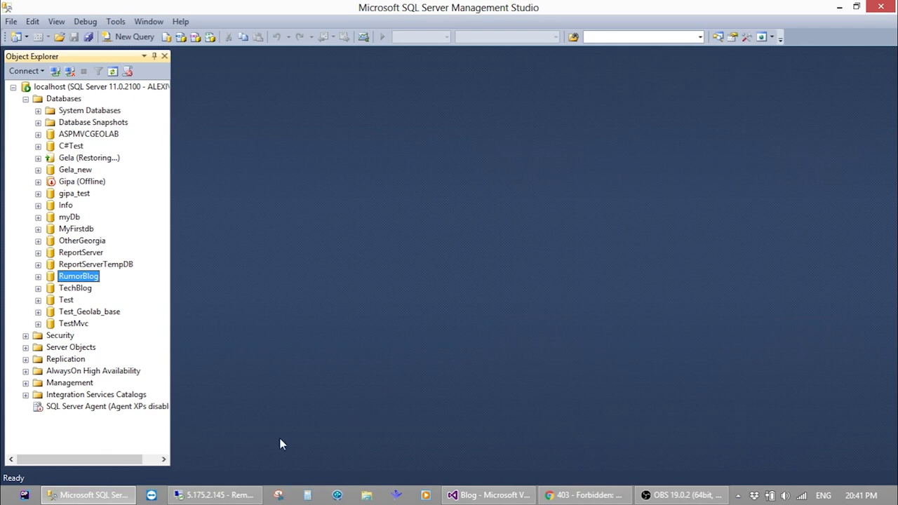
Browse the local Documents library and its SQL Server Management Studio folder looking for the backup
{"action": "left_click", "coordinate": [366, 494]}
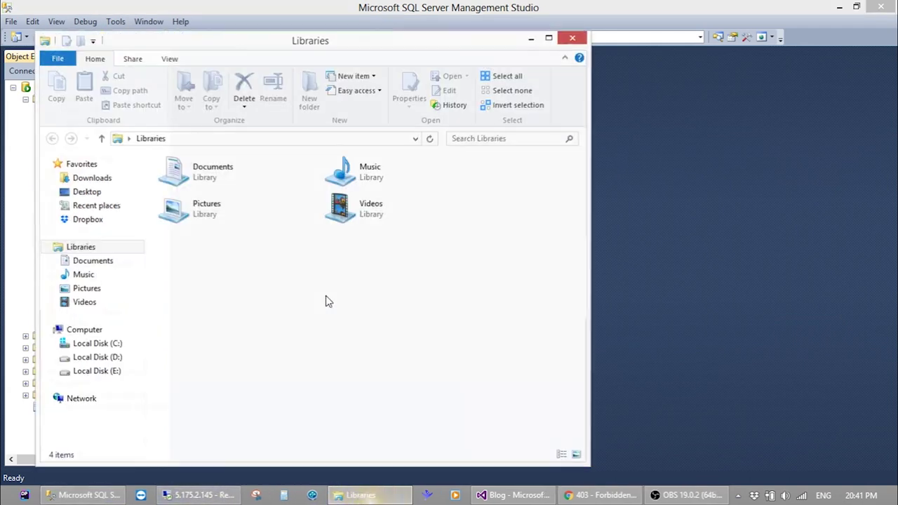
{"action": "left_click", "coordinate": [105, 344]}
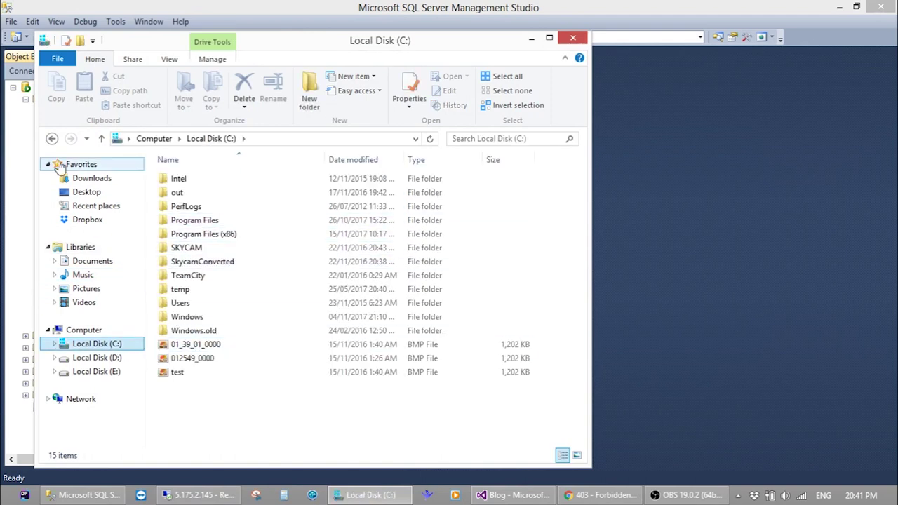
{"action": "left_click", "coordinate": [88, 193]}
{"action": "left_click", "coordinate": [92, 261]}
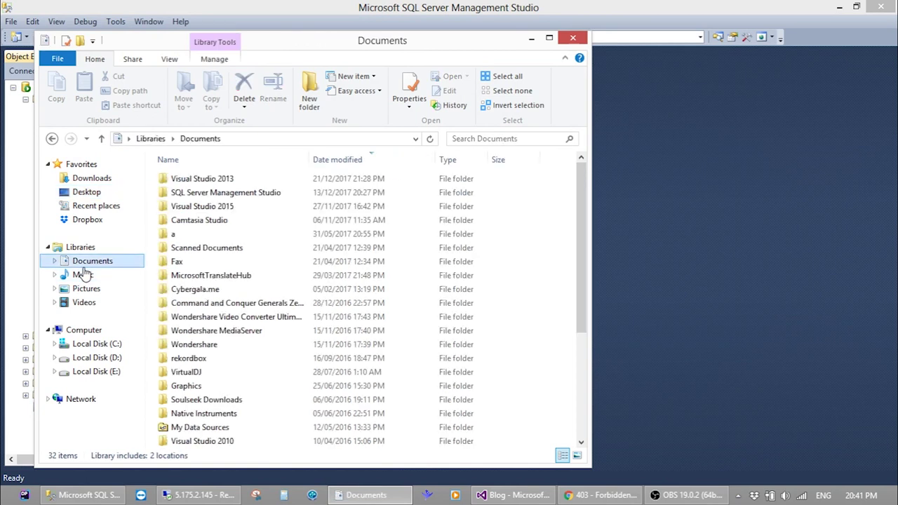
{"action": "left_click", "coordinate": [184, 301]}
{"action": "scroll", "coordinate": [179, 309], "scroll_direction": "down", "scroll_amount": 4}
{"action": "left_click", "coordinate": [177, 316]}
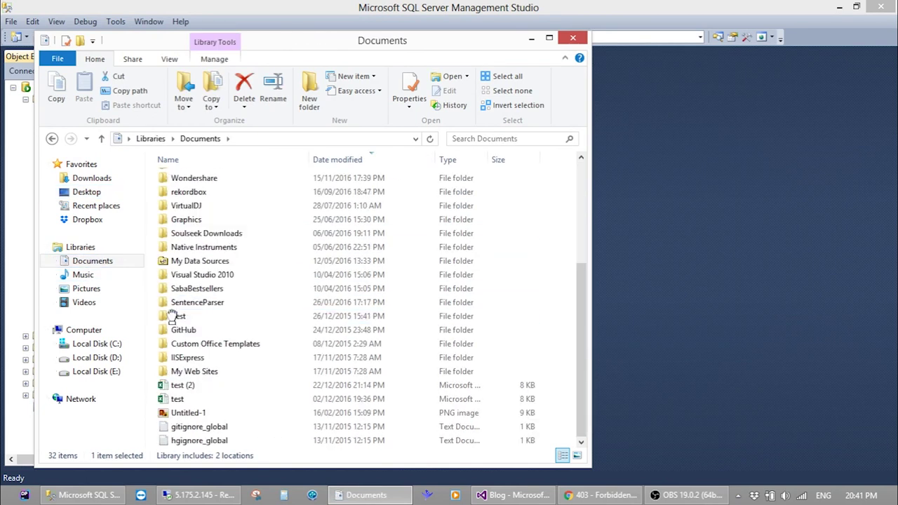
{"action": "scroll", "coordinate": [189, 260], "scroll_direction": "up", "scroll_amount": 2}
{"action": "left_click", "coordinate": [188, 262]}
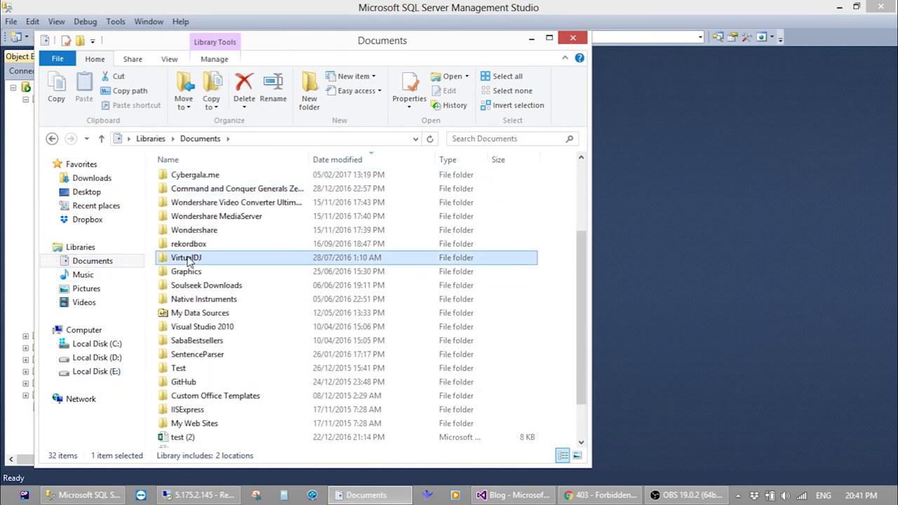
{"action": "scroll", "coordinate": [188, 262], "scroll_direction": "up", "scroll_amount": 3}
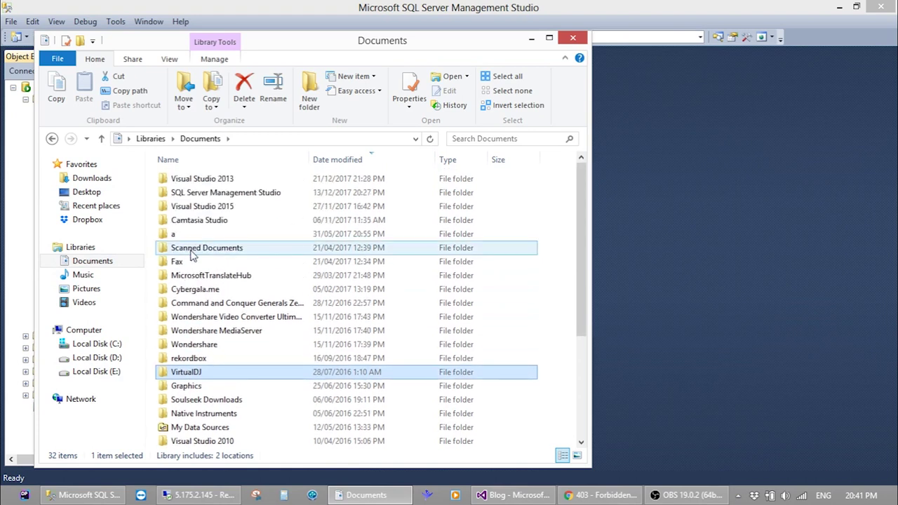
{"action": "left_click", "coordinate": [226, 194]}
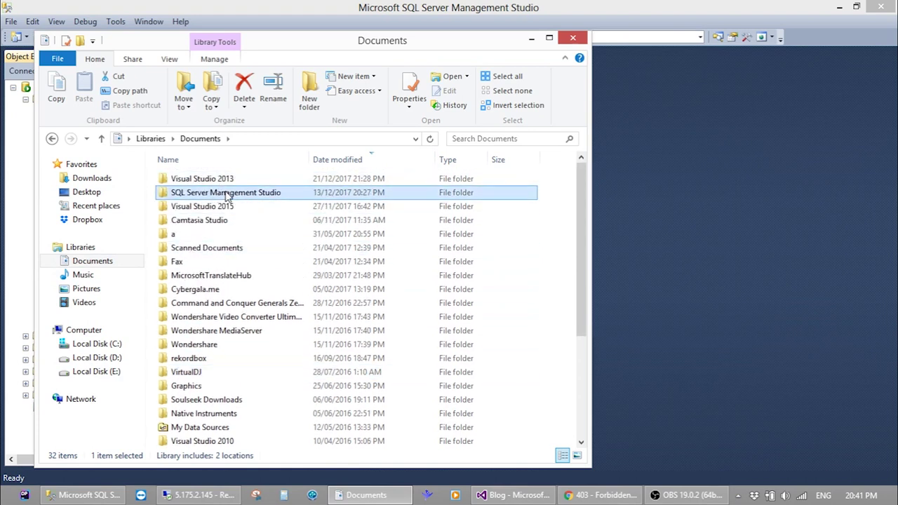
{"action": "double_click", "coordinate": [249, 192]}
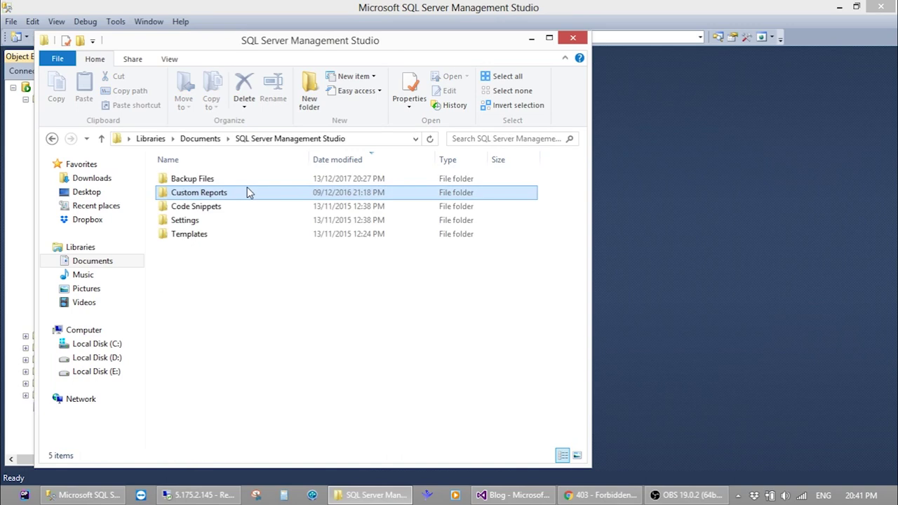
{"action": "key", "text": "BackSpace"}
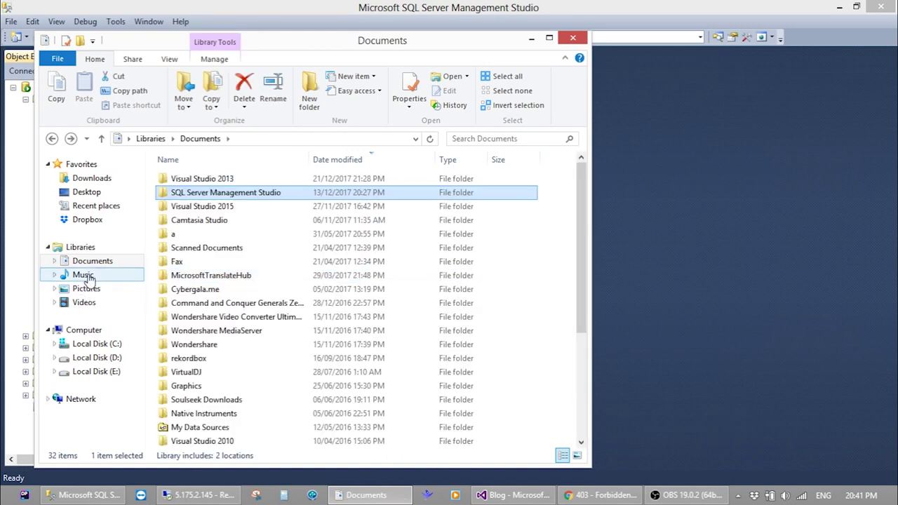
Copy RumorBlog.bak from MSSQL11.MSSQLSERVER\MSSQL\Backup under Program Files, then return to the remote session
{"action": "left_click", "coordinate": [64, 345]}
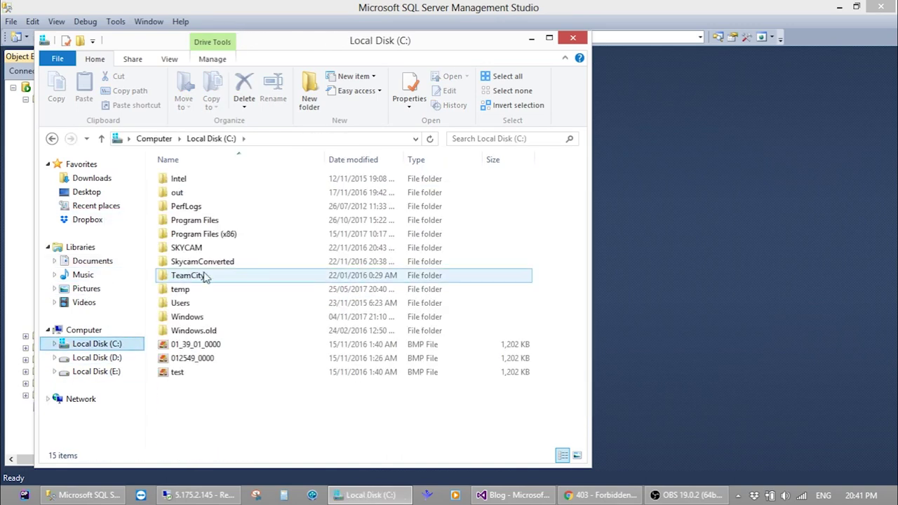
{"action": "double_click", "coordinate": [194, 220]}
{"action": "scroll", "coordinate": [229, 351], "scroll_direction": "down", "scroll_amount": 1}
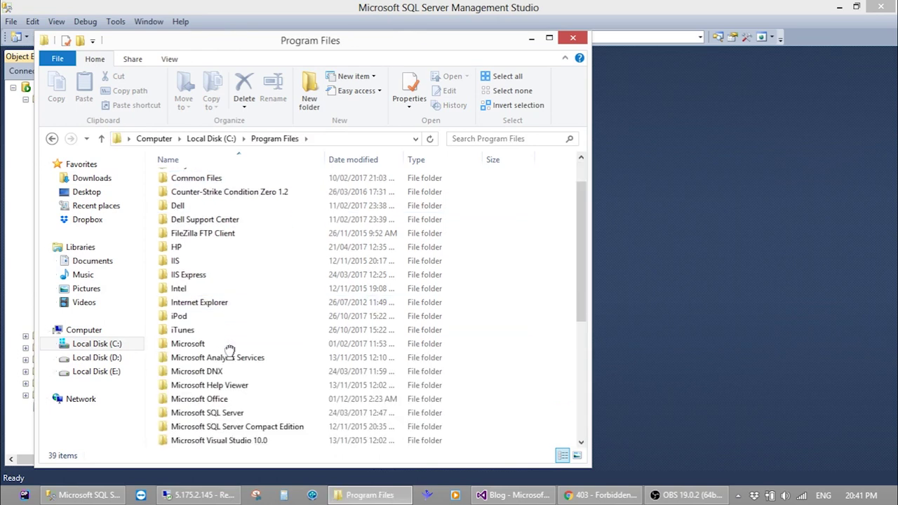
{"action": "scroll", "coordinate": [229, 351], "scroll_direction": "down", "scroll_amount": 2}
{"action": "left_click", "coordinate": [234, 359]}
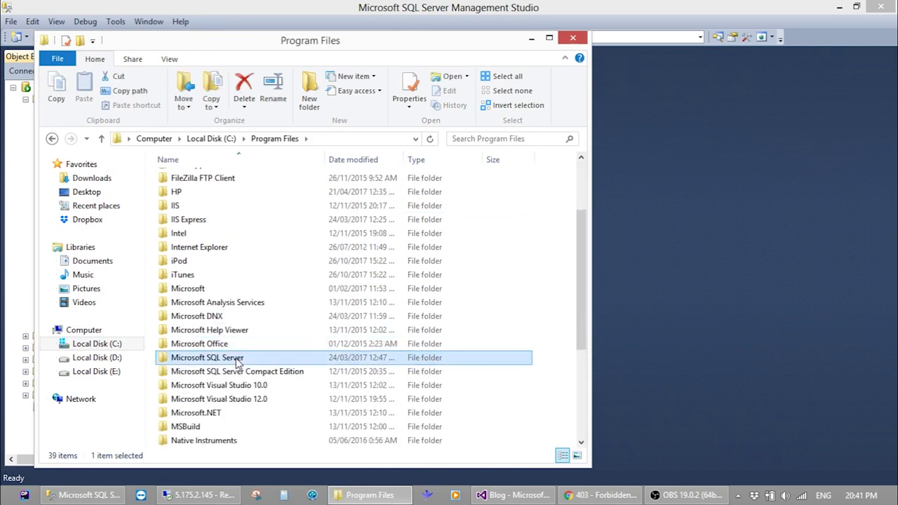
{"action": "double_click", "coordinate": [236, 359]}
{"action": "double_click", "coordinate": [243, 333]}
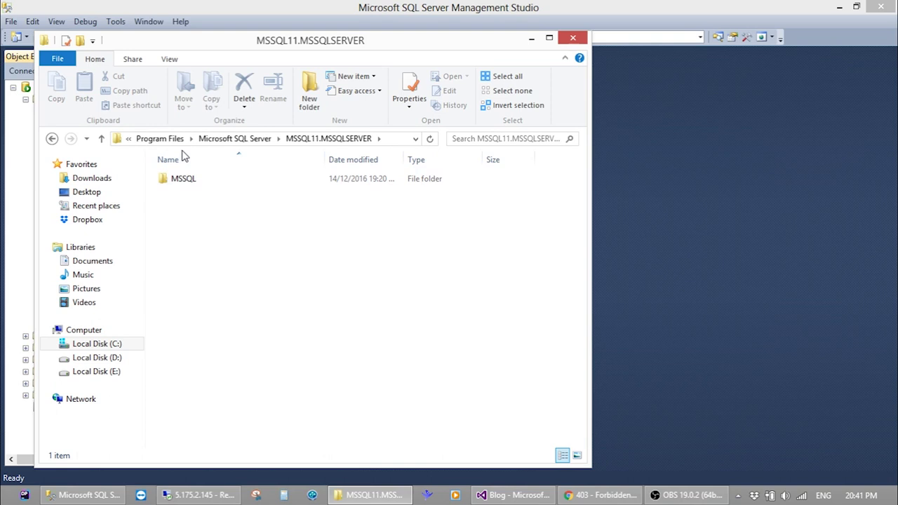
{"action": "double_click", "coordinate": [179, 178]}
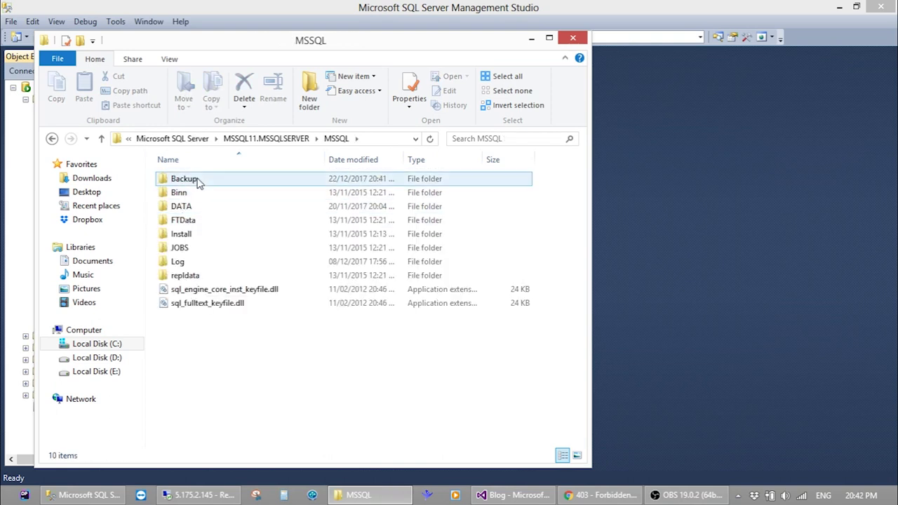
{"action": "double_click", "coordinate": [198, 181]}
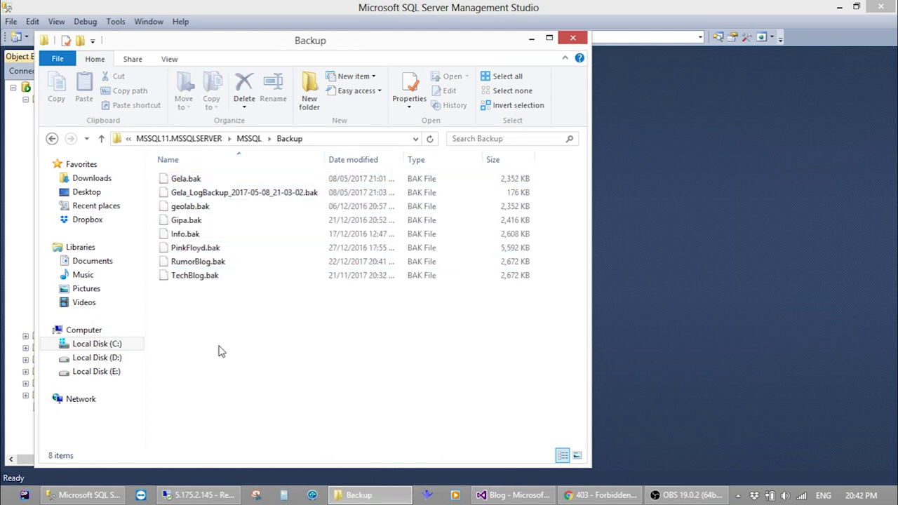
{"action": "left_click", "coordinate": [204, 264]}
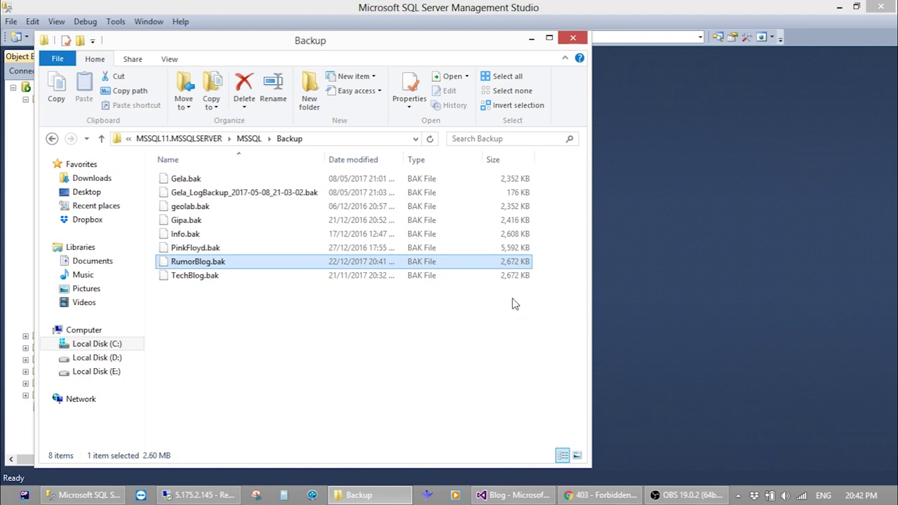
{"action": "key", "text": "ctrl+c"}
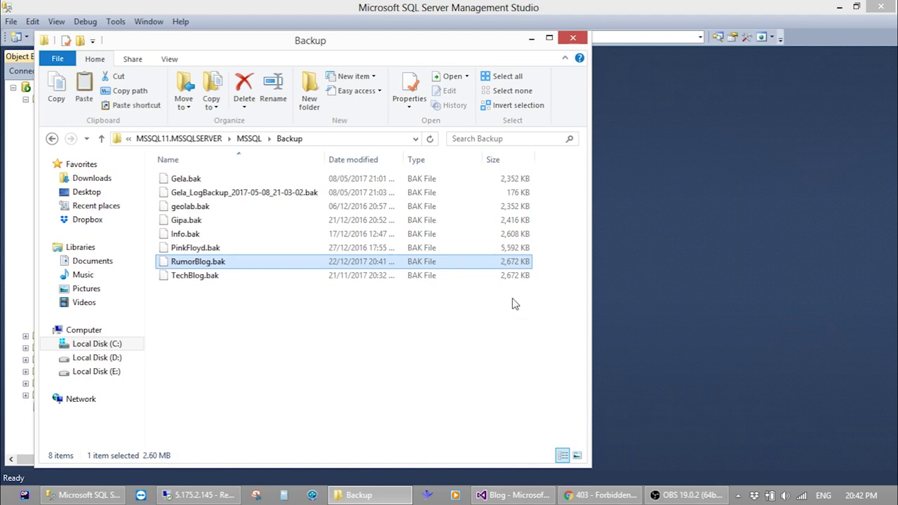
{"action": "left_click", "coordinate": [200, 495]}
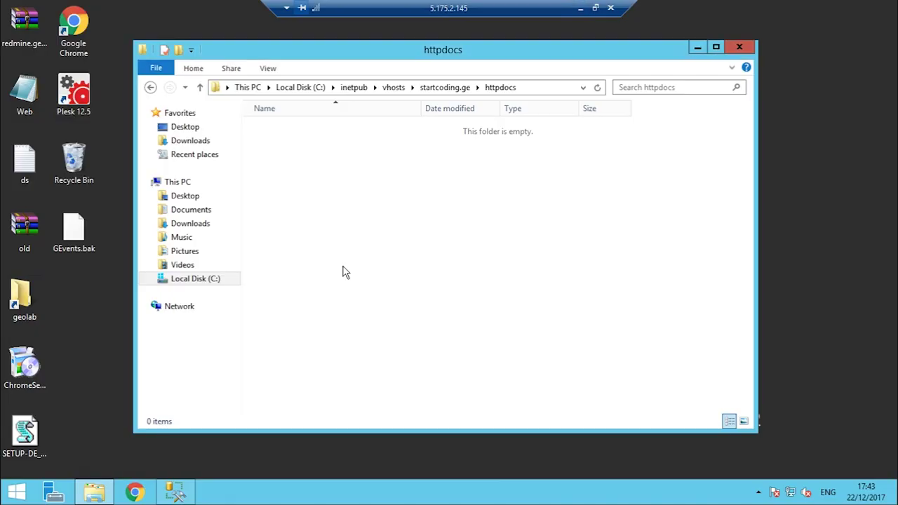
Place RumorBlog.bak in the server's Microsoft SQL Server\MSSQL12.SQLEXPRESS\MSSQL\Backup folder
{"action": "right_click", "coordinate": [105, 490]}
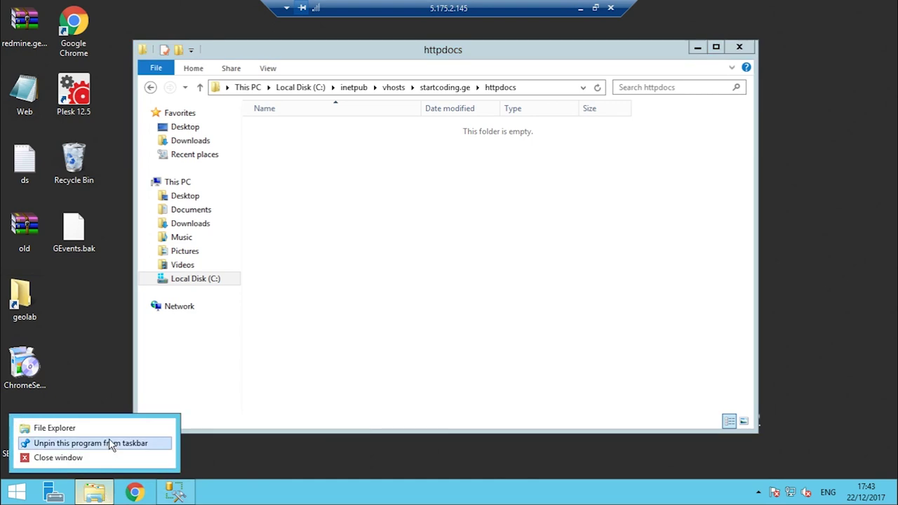
{"action": "left_click", "coordinate": [122, 429]}
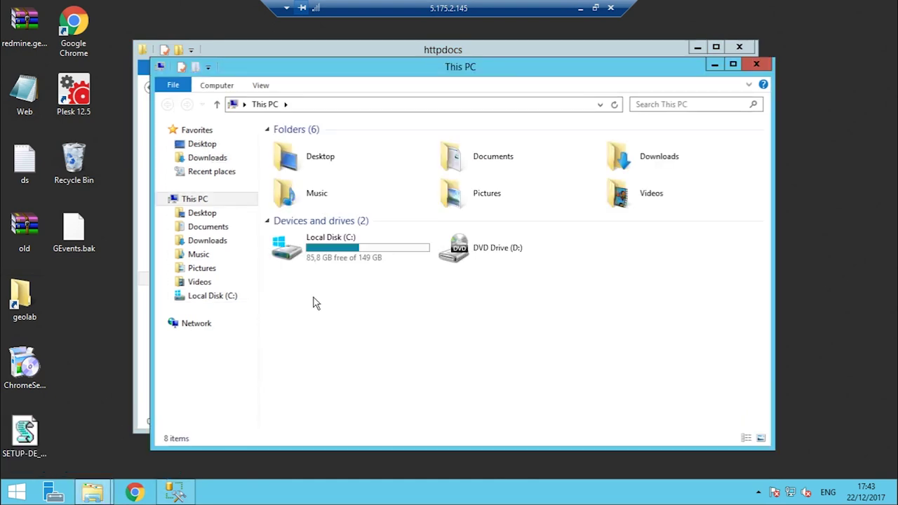
{"action": "double_click", "coordinate": [367, 261]}
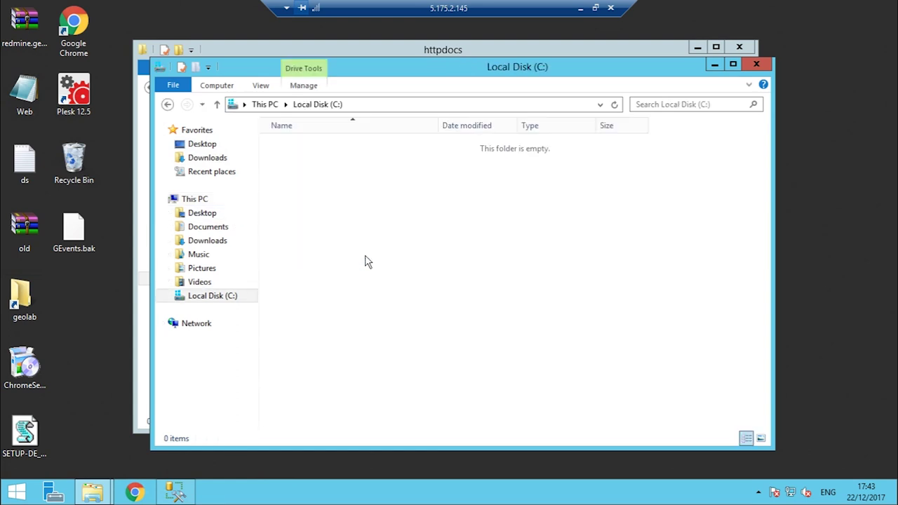
{"action": "double_click", "coordinate": [337, 214]}
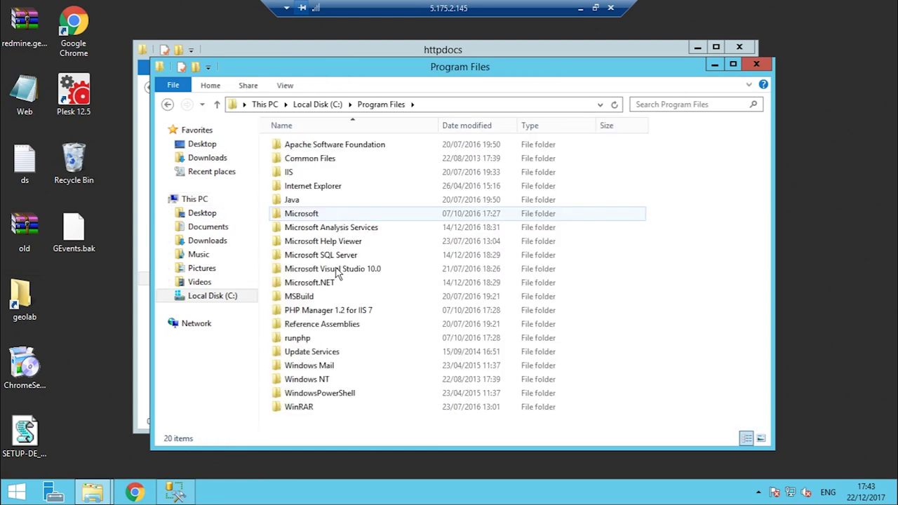
{"action": "double_click", "coordinate": [350, 257]}
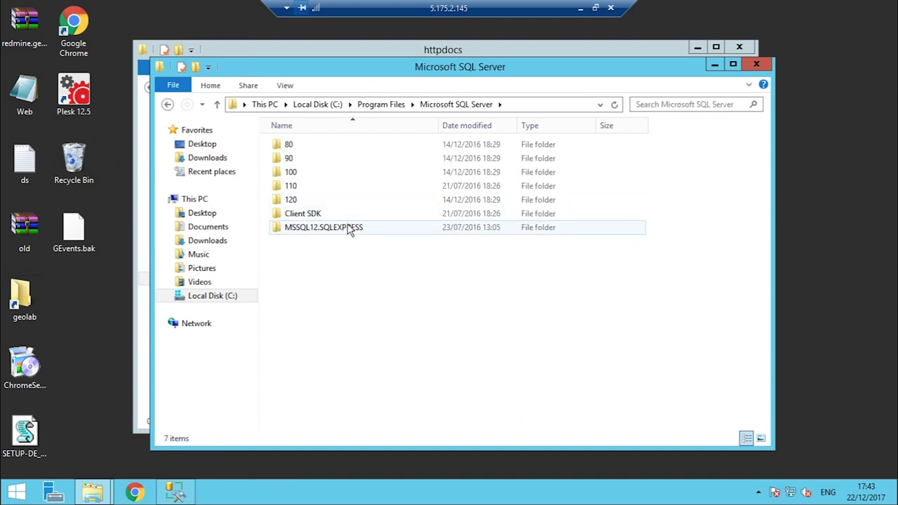
{"action": "double_click", "coordinate": [349, 230]}
{"action": "double_click", "coordinate": [302, 150]}
{"action": "double_click", "coordinate": [302, 150]}
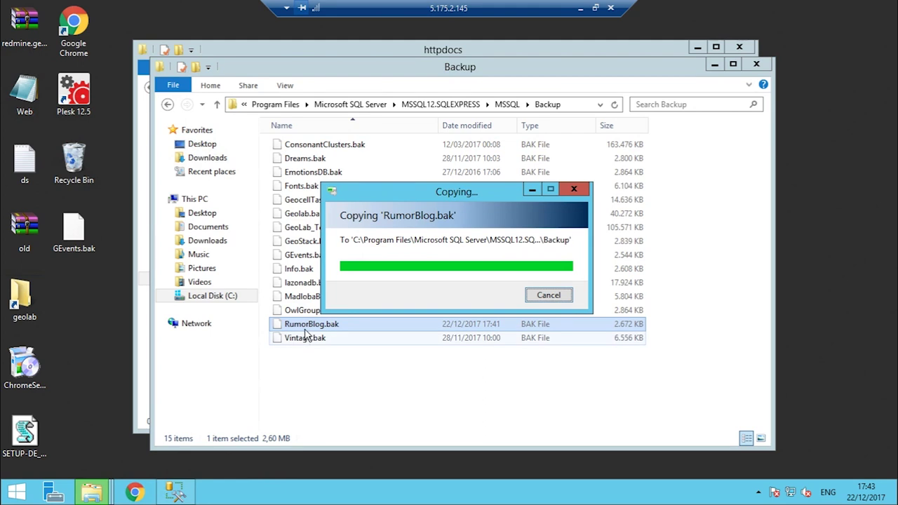
Close the server's Backup and httpdocs Explorer windows
{"action": "left_click", "coordinate": [757, 64]}
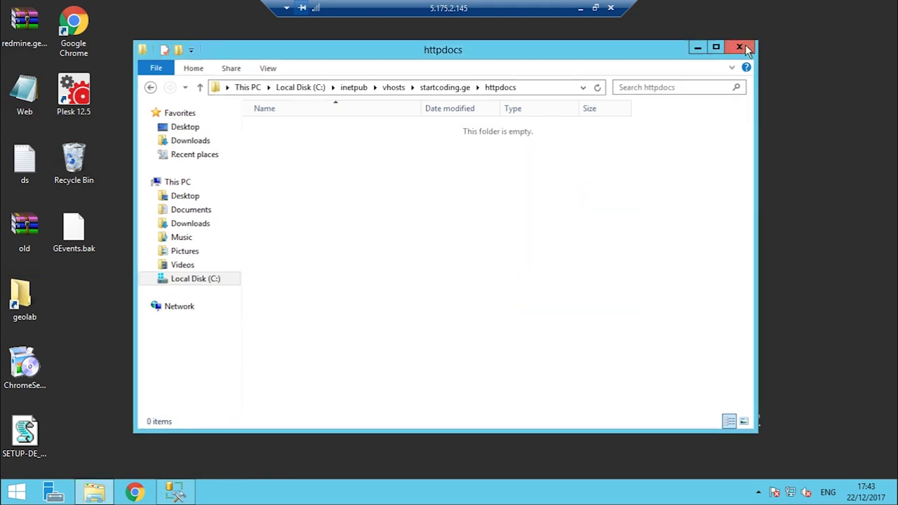
{"action": "left_click", "coordinate": [746, 49]}
{"action": "left_click", "coordinate": [175, 492]}
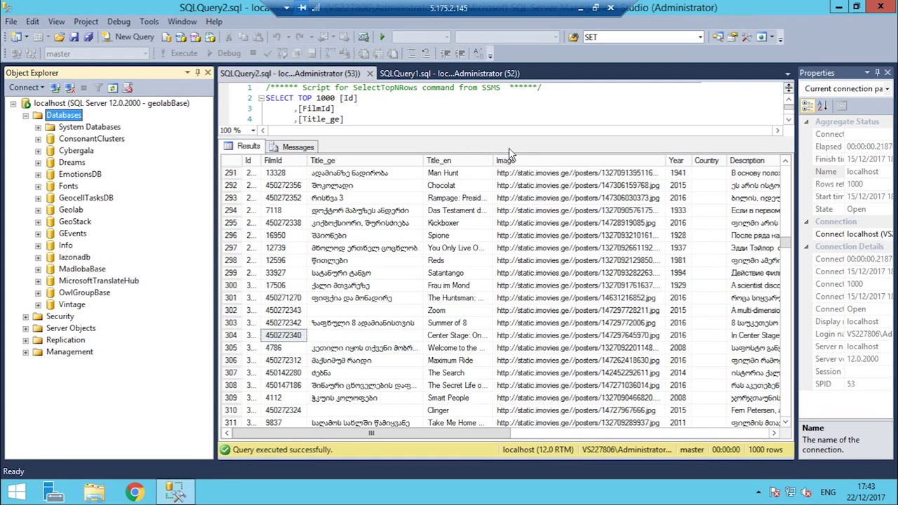
Reopen Management Studio on the server and connect to localhost with Windows Authentication
{"action": "left_click", "coordinate": [881, 7]}
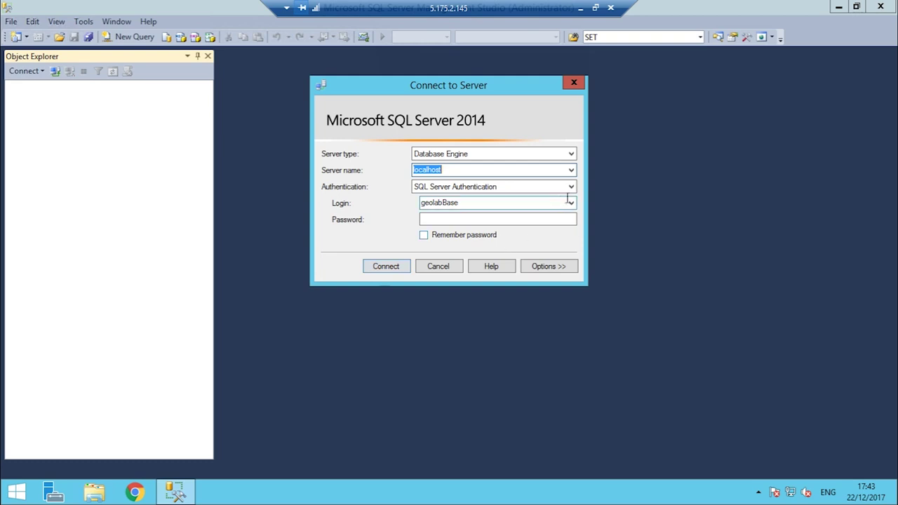
{"action": "left_click", "coordinate": [570, 190]}
{"action": "left_click", "coordinate": [533, 199]}
{"action": "left_click", "coordinate": [395, 267]}
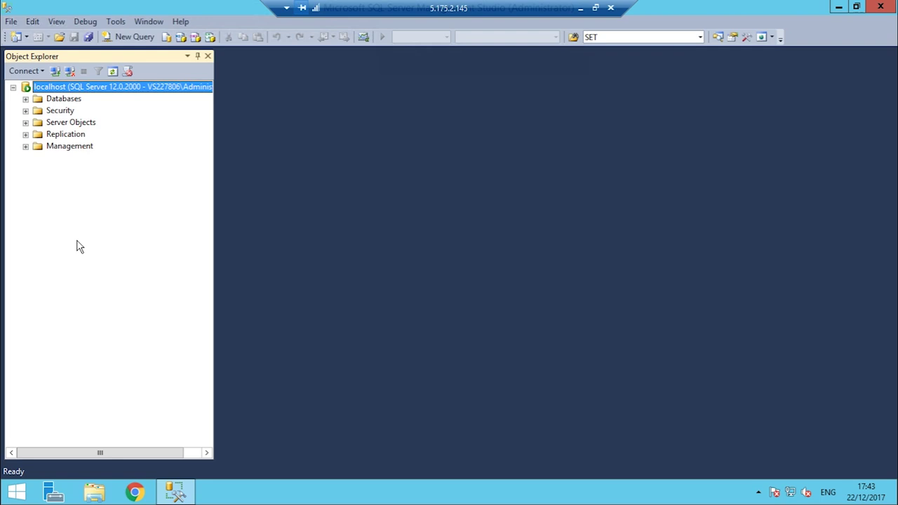
Restore the RumorBlog database from the RumorBlog.bak backup device file
{"action": "right_click", "coordinate": [56, 103]}
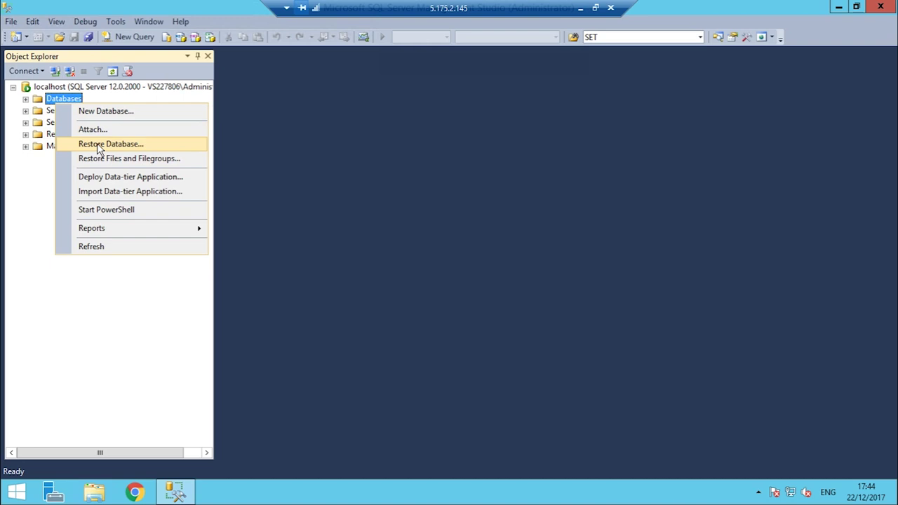
{"action": "left_click", "coordinate": [99, 146]}
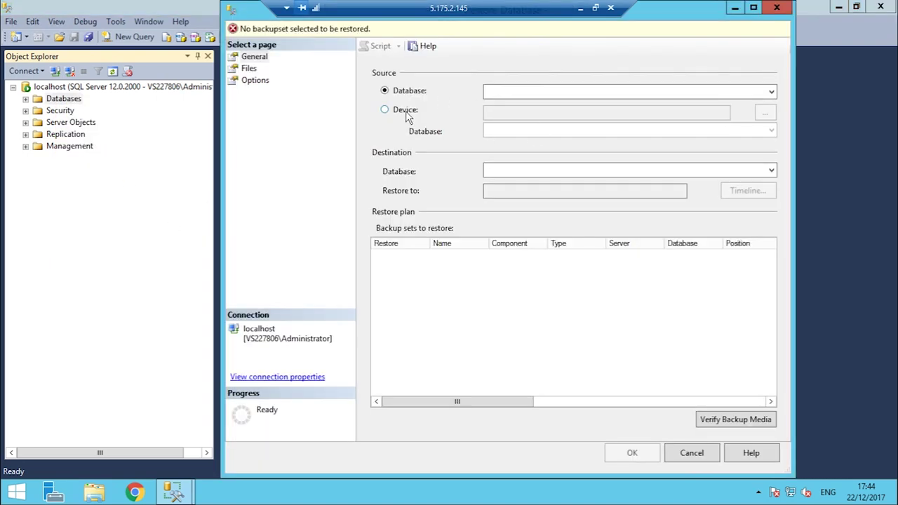
{"action": "left_click", "coordinate": [408, 113]}
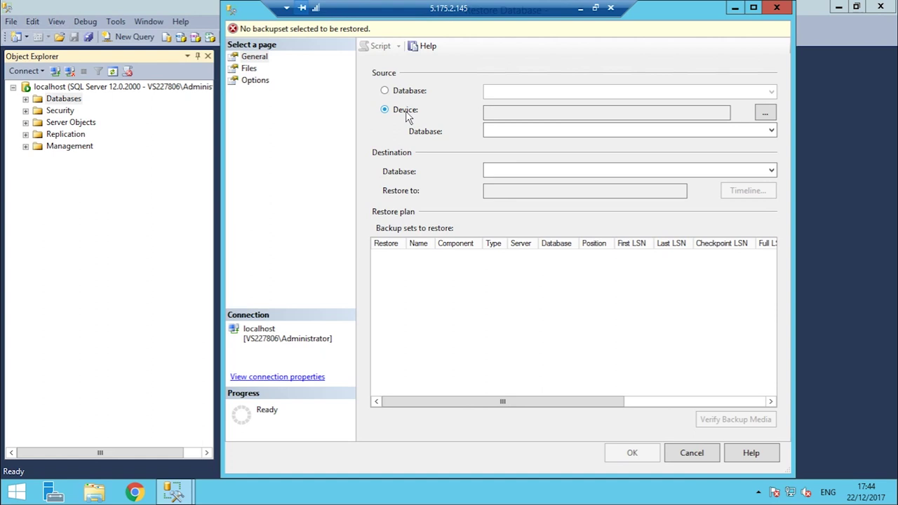
{"action": "left_click", "coordinate": [766, 116]}
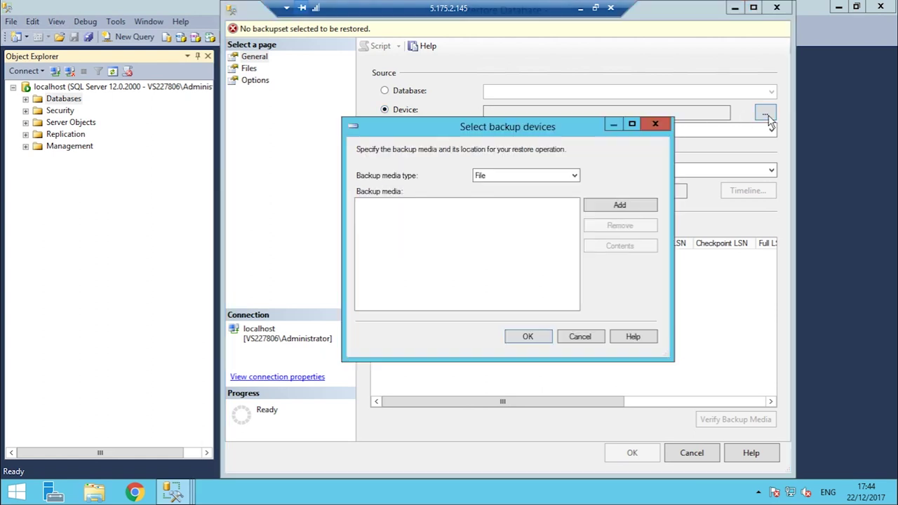
{"action": "left_click", "coordinate": [592, 208]}
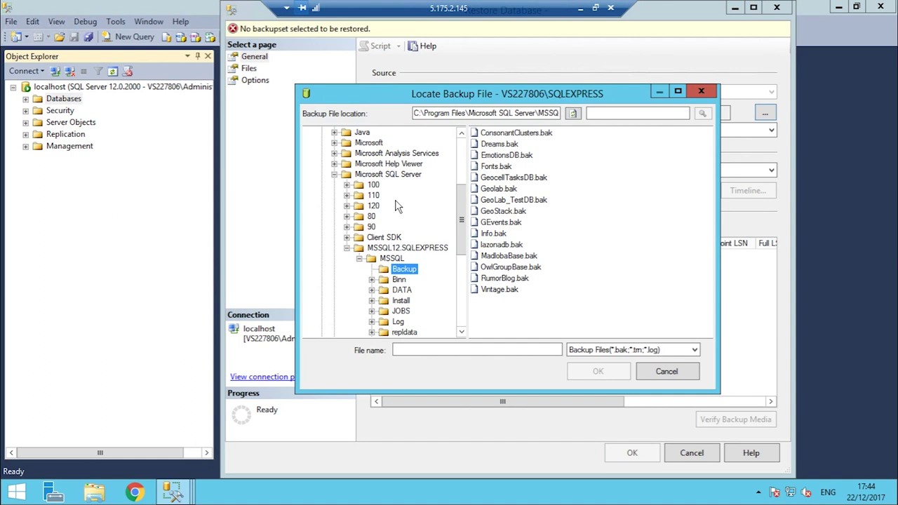
{"action": "double_click", "coordinate": [505, 278]}
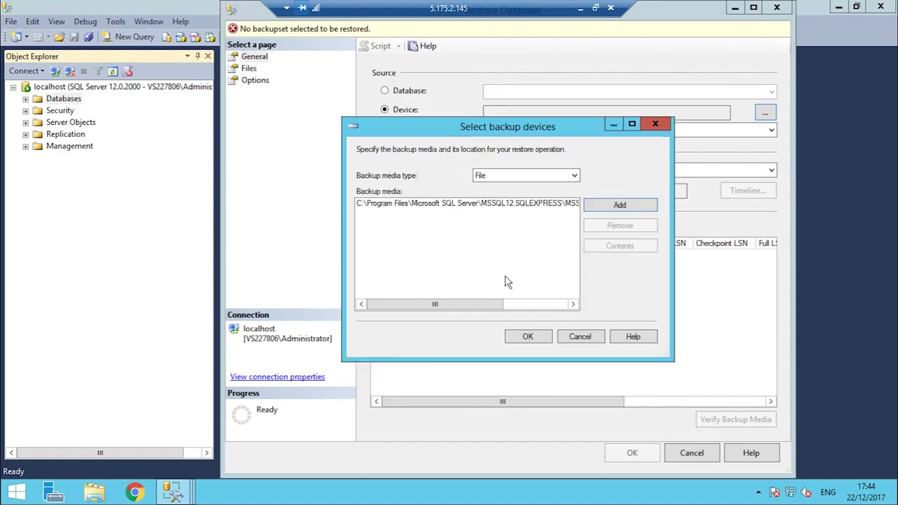
{"action": "left_click", "coordinate": [529, 333]}
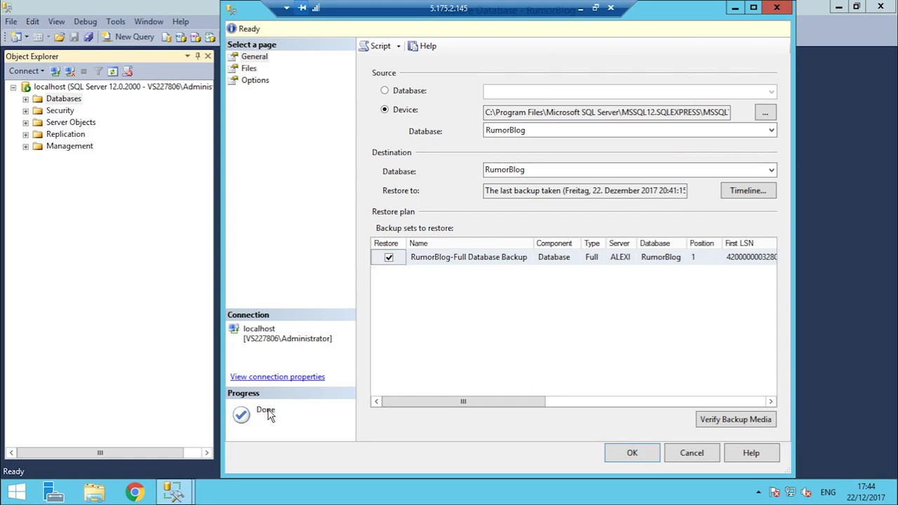
{"action": "left_click", "coordinate": [624, 454]}
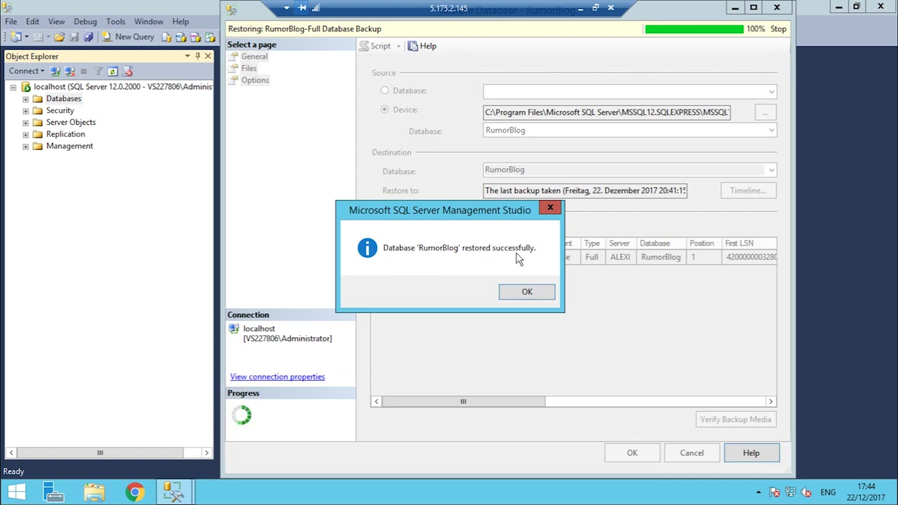
Expand RumorBlog's tables and open the top 200 rows of dbo.admin_reply for editing
{"action": "left_click", "coordinate": [529, 293]}
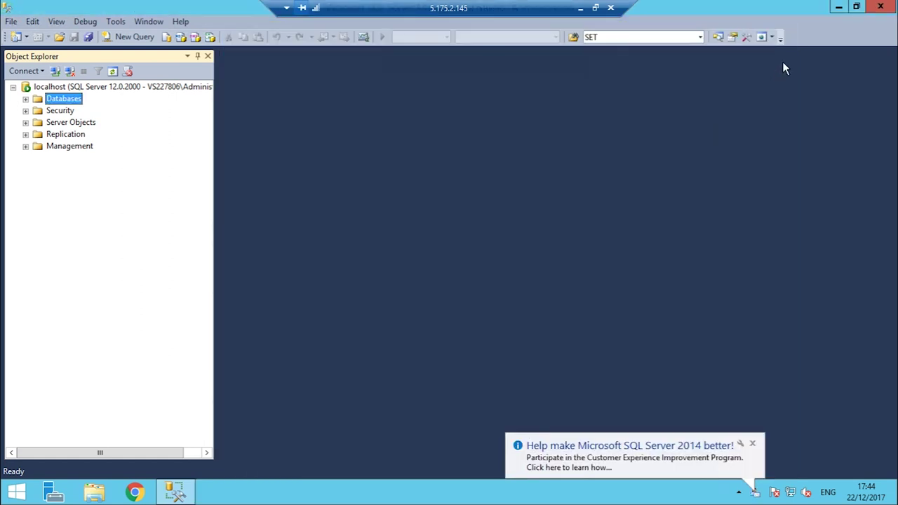
{"action": "left_click", "coordinate": [26, 99]}
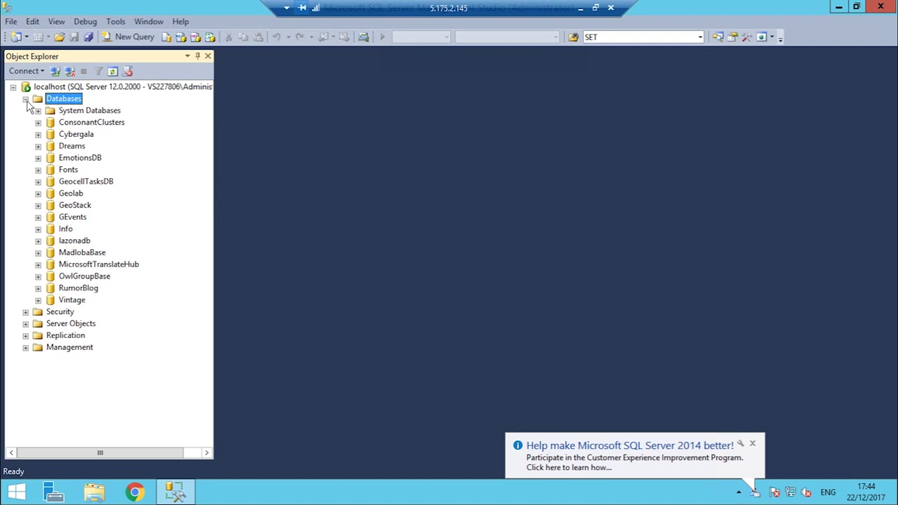
{"action": "left_click", "coordinate": [79, 288]}
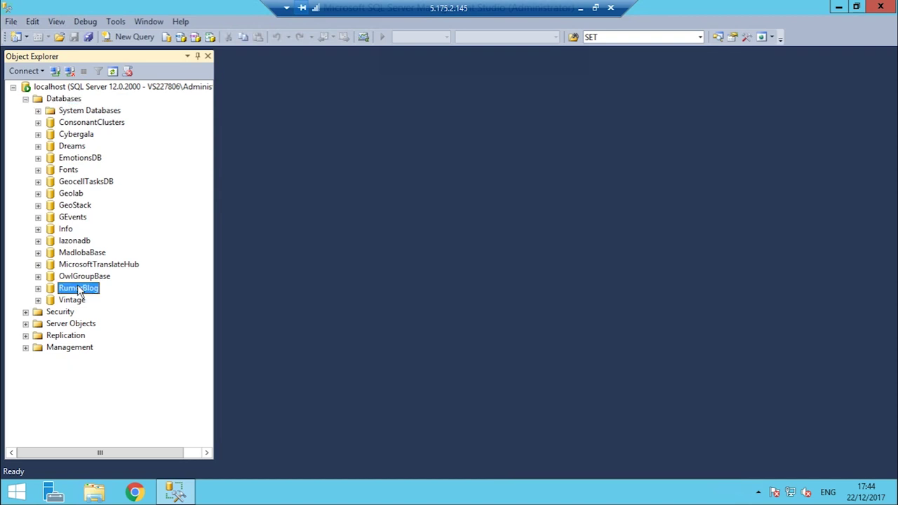
{"action": "left_click", "coordinate": [37, 289]}
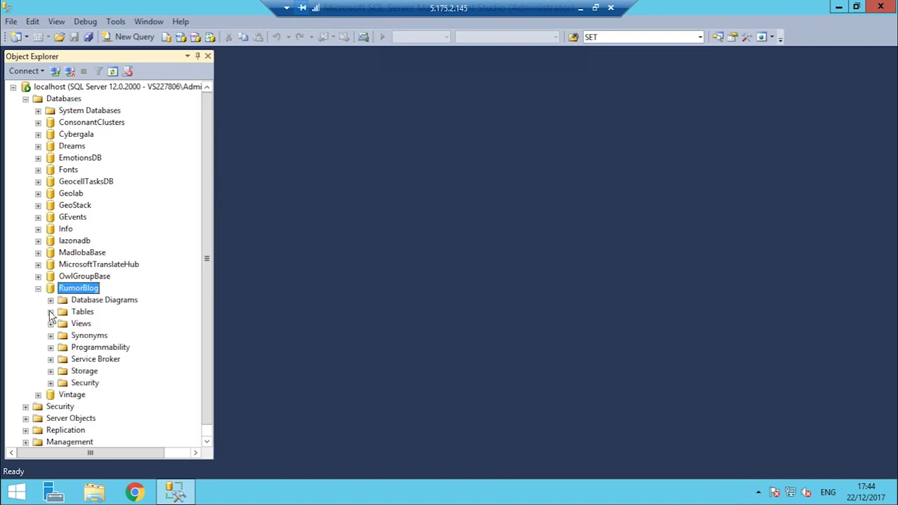
{"action": "left_click", "coordinate": [50, 311]}
{"action": "right_click", "coordinate": [121, 348]}
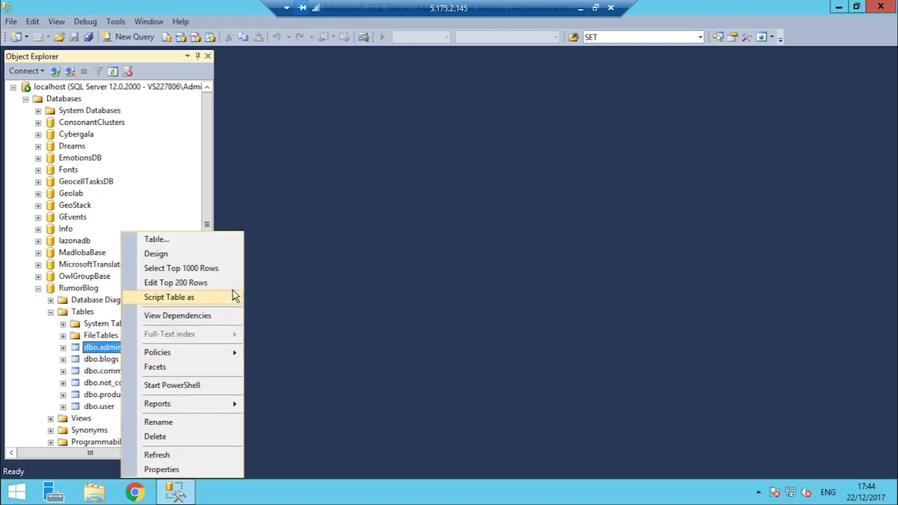
{"action": "left_click", "coordinate": [226, 282]}
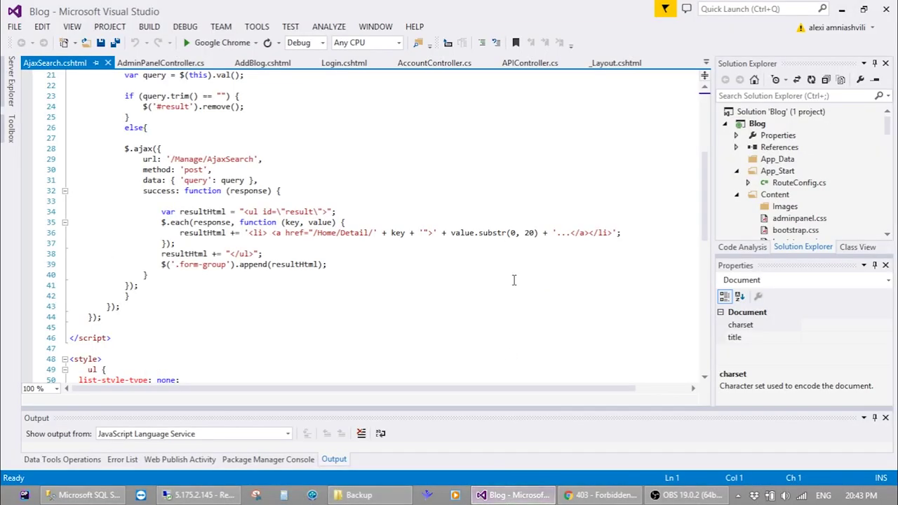
Return to the Blog project in Visual Studio with the AjaxSearch.cshtml editor focused
{"action": "left_click", "coordinate": [514, 280]}
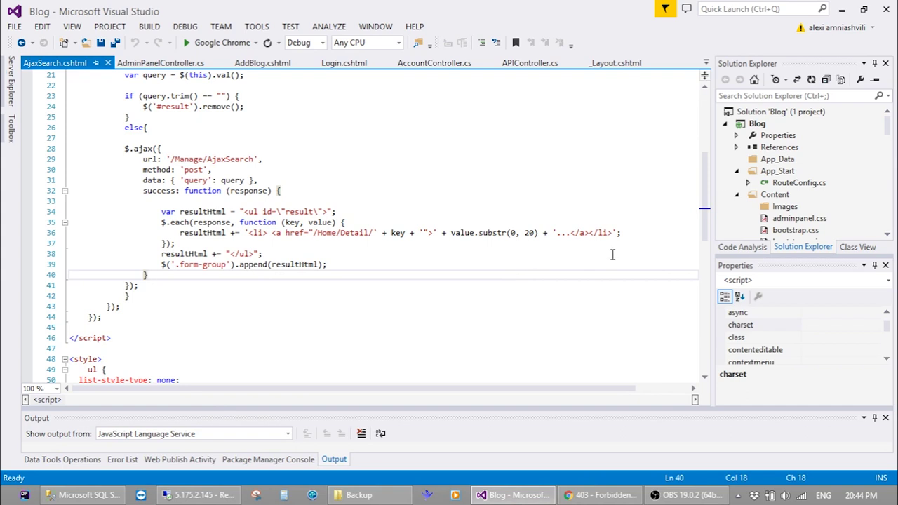
Open myConnection.dbml, delete all its tables, and show the Server Explorer connections list
{"action": "scroll", "coordinate": [781, 194], "scroll_direction": "down", "scroll_amount": 5}
{"action": "scroll", "coordinate": [781, 194], "scroll_direction": "down", "scroll_amount": 3}
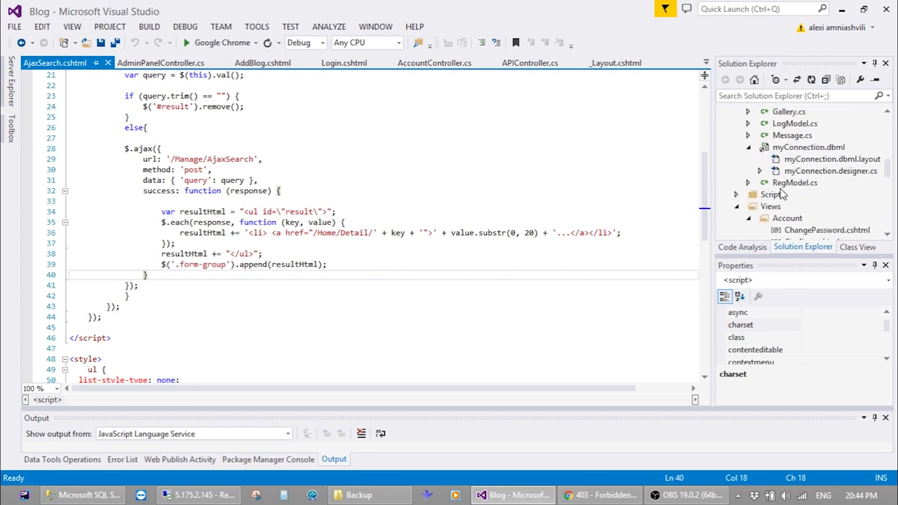
{"action": "left_click", "coordinate": [818, 147]}
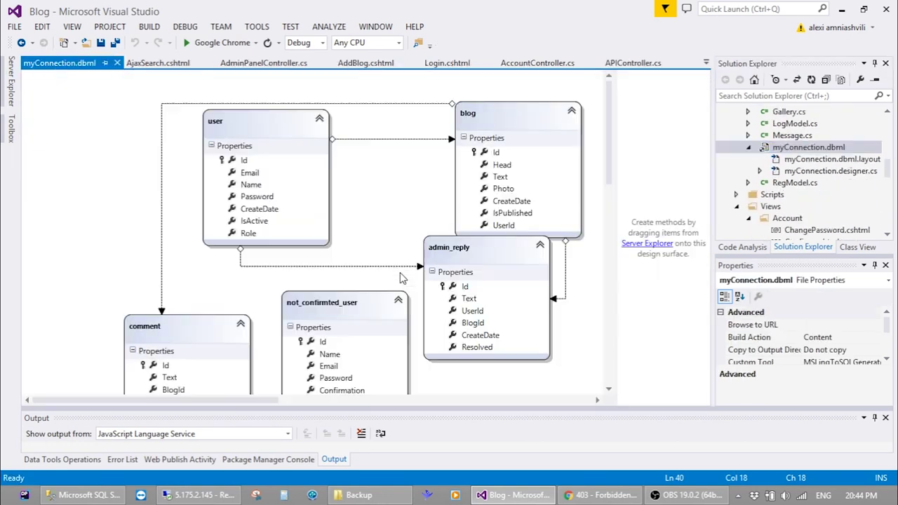
{"action": "key", "text": "ctrl+a"}
{"action": "key", "text": "Delete"}
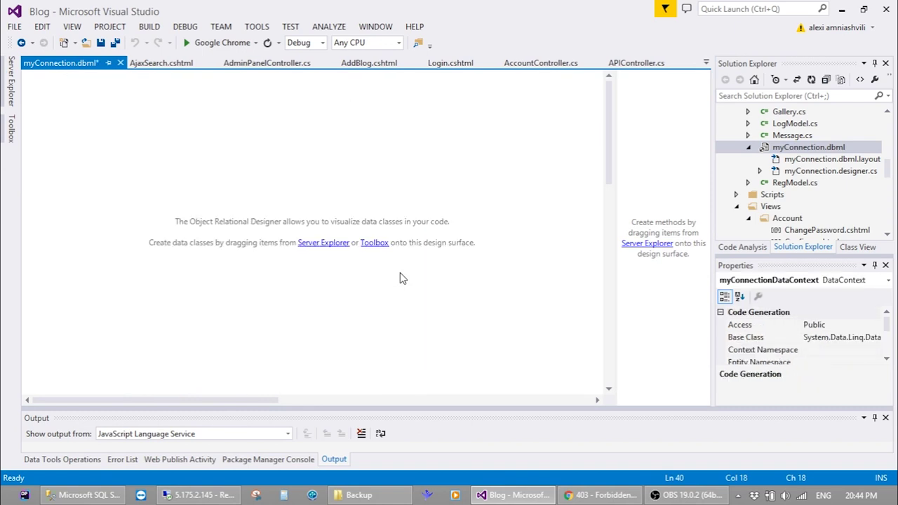
{"action": "left_click", "coordinate": [9, 81]}
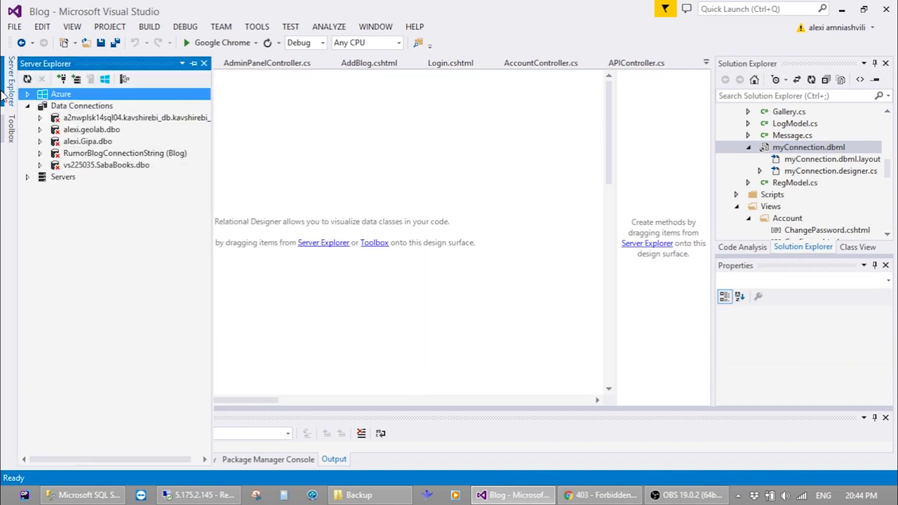
Start a new data connection to server 5.175.2.145 using SQL Server Authentication
{"action": "right_click", "coordinate": [64, 107]}
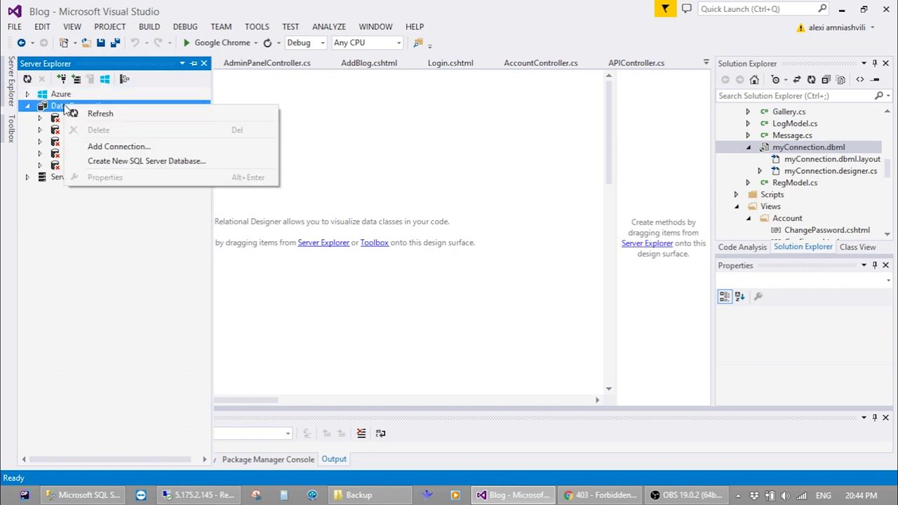
{"action": "left_click", "coordinate": [98, 153]}
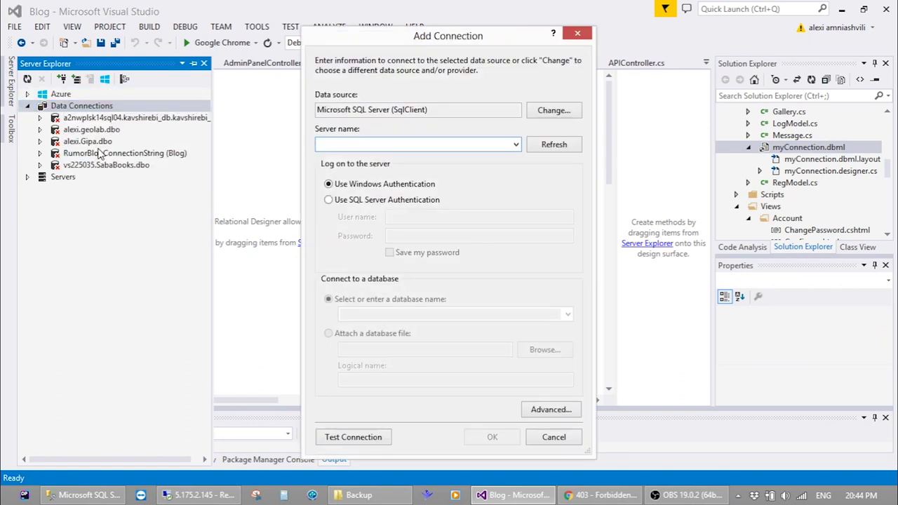
{"action": "type", "text": "5.17"}
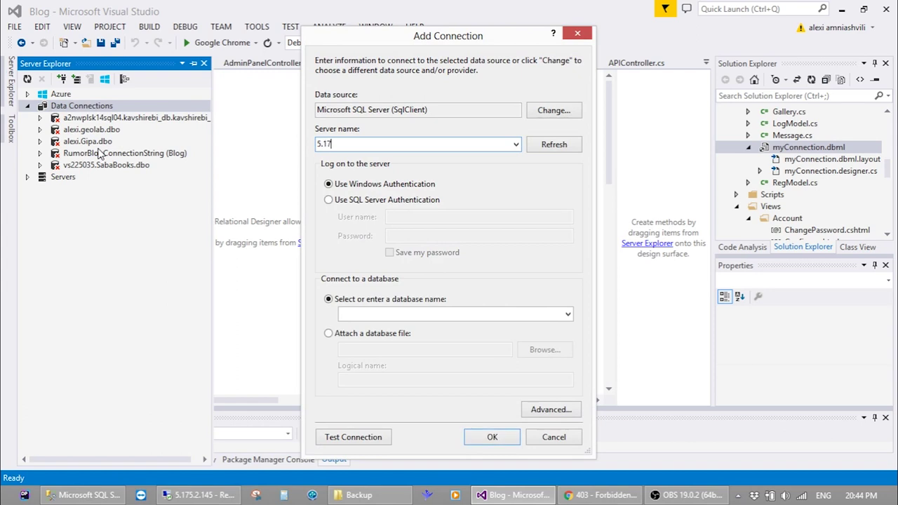
{"action": "type", "text": "5.2.145"}
{"action": "key", "text": "Tab"}
{"action": "left_click", "coordinate": [372, 201]}
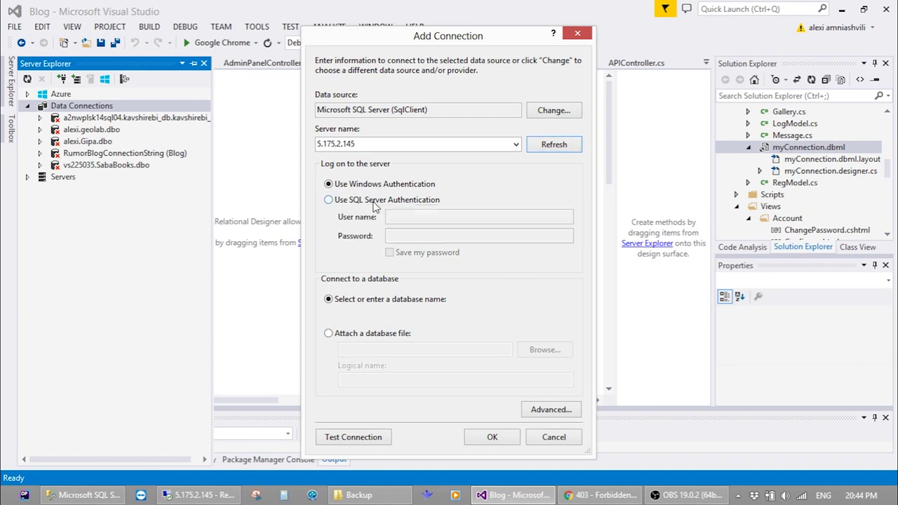
{"action": "left_click", "coordinate": [408, 220]}
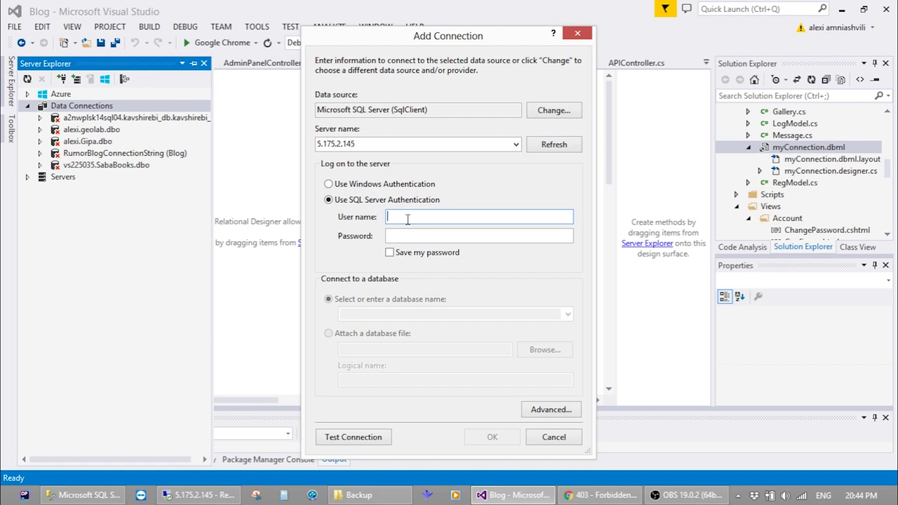
Enter the SQL login user name and password, pick the RumorBlog database, and confirm
{"action": "type", "text": "geolabmvc"}
{"action": "key", "text": "Tab"}
{"action": "type", "text": "*********"}
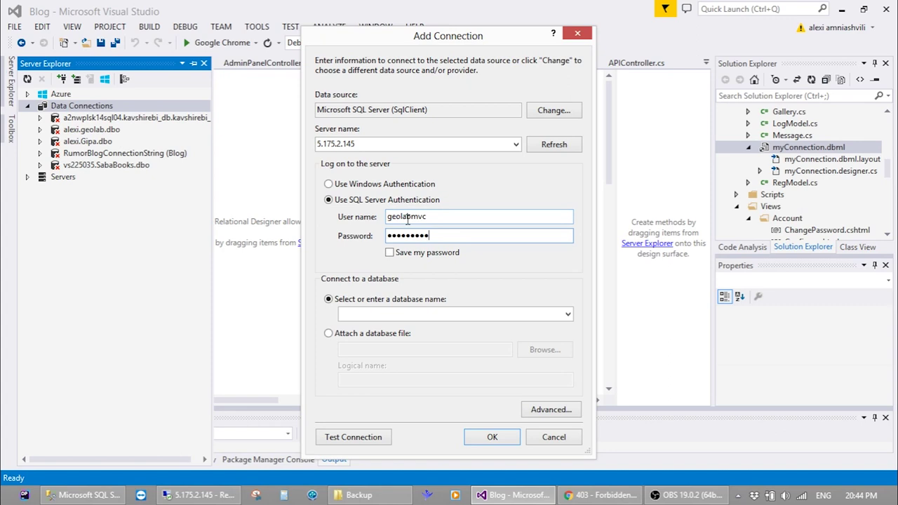
{"action": "left_click", "coordinate": [567, 317]}
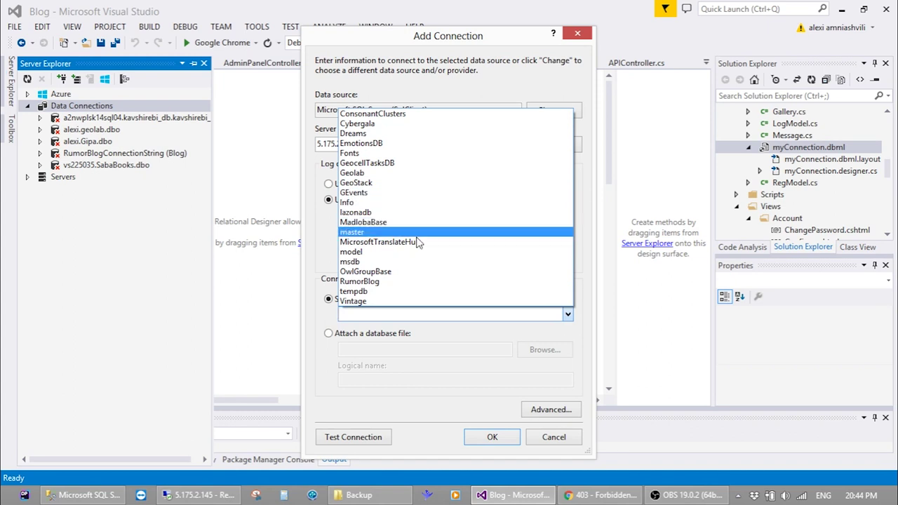
{"action": "left_click", "coordinate": [398, 282]}
{"action": "left_click", "coordinate": [490, 437]}
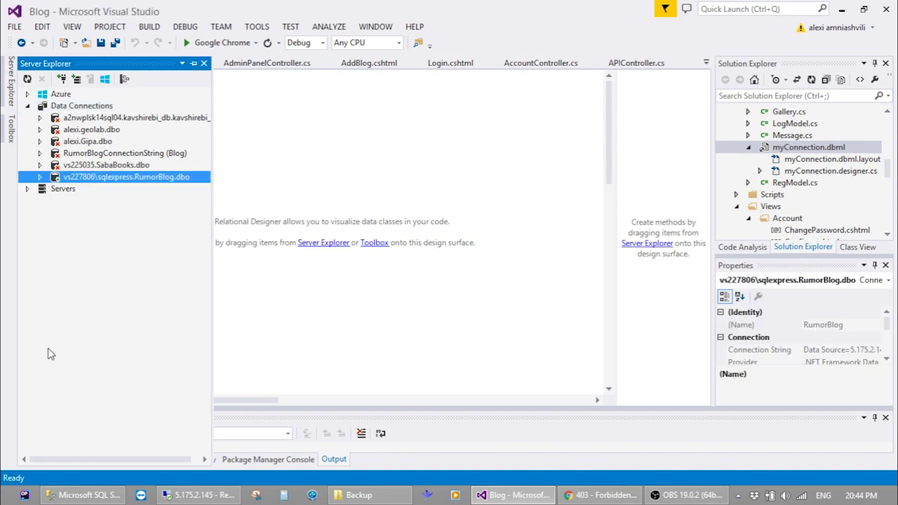
Drag all six RumorBlog server tables into myConnection.dbml, save it, and build the site
{"action": "left_click", "coordinate": [40, 176]}
{"action": "left_click", "coordinate": [52, 188]}
{"action": "left_click", "coordinate": [112, 201]}
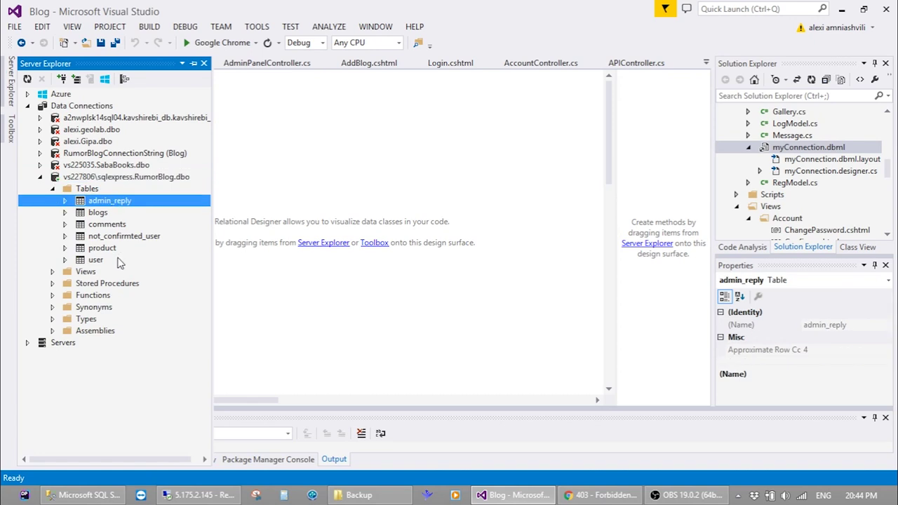
{"action": "left_click", "coordinate": [118, 260], "text": "shift"}
{"action": "left_click_drag", "start_coordinate": [113, 200], "coordinate": [362, 178]}
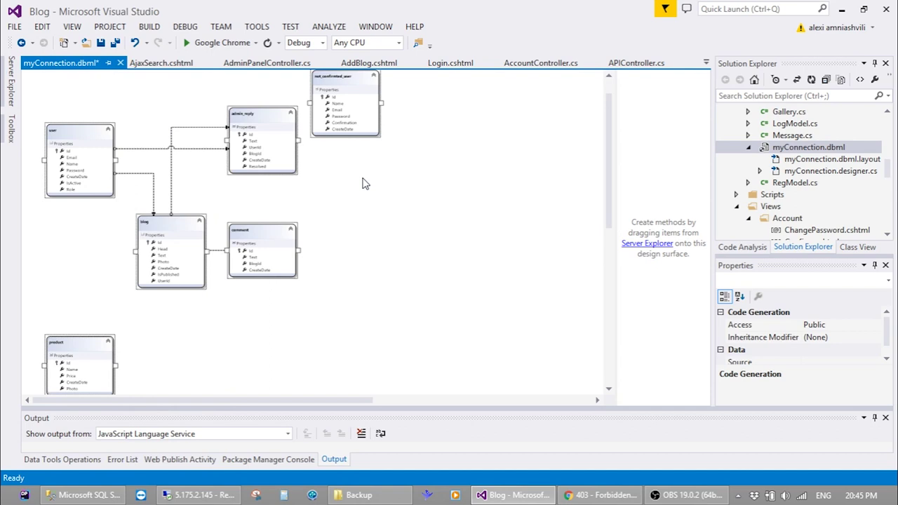
{"action": "key", "text": "ctrl+s"}
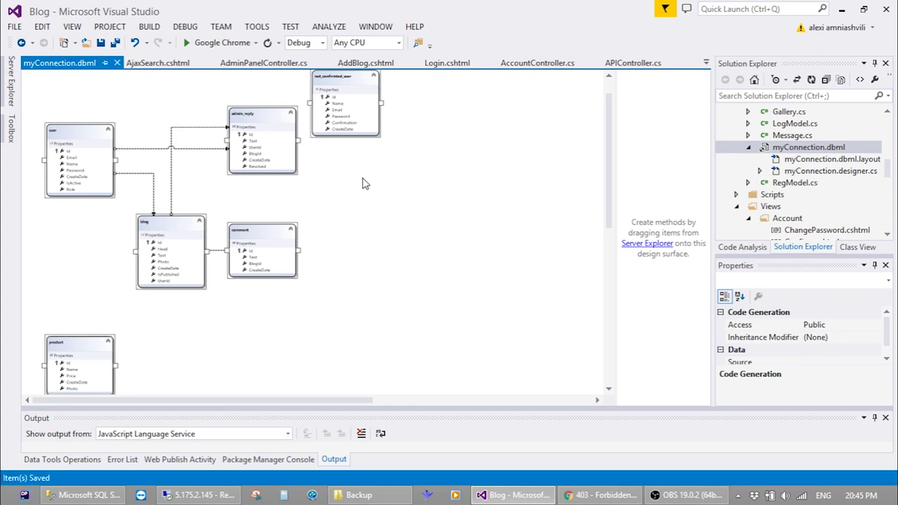
{"action": "key", "text": "ctrl+shift+b"}
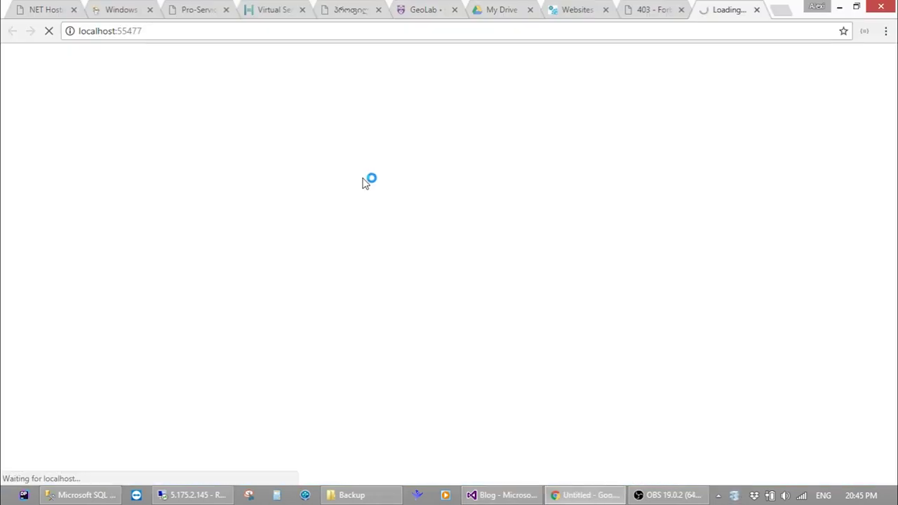
Close the 403 Forbidden and localhost test tabs, then return to Visual Studio
{"action": "left_click", "coordinate": [681, 10]}
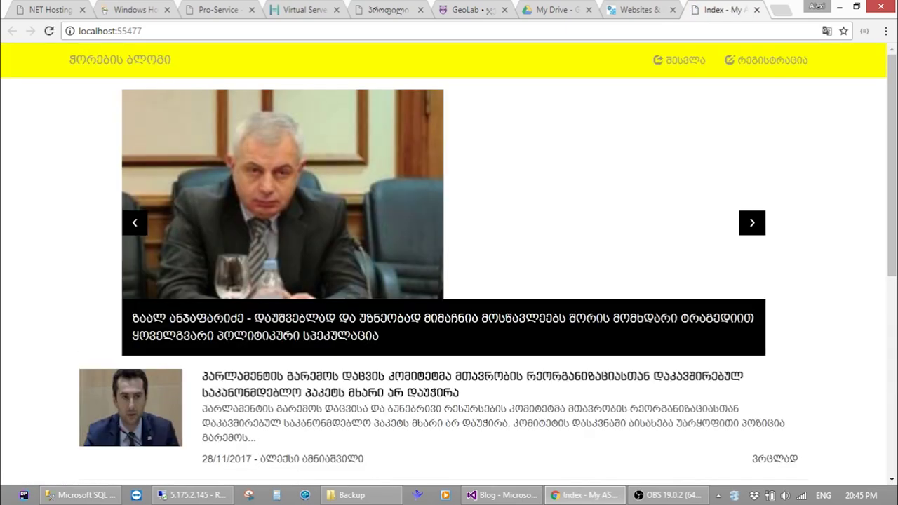
{"action": "scroll", "coordinate": [341, 355], "scroll_direction": "down", "scroll_amount": 6}
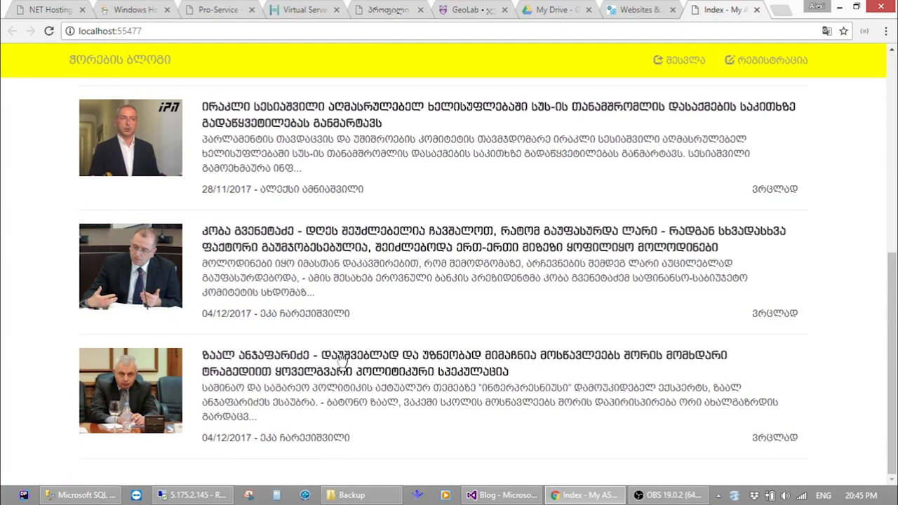
{"action": "scroll", "coordinate": [344, 355], "scroll_direction": "up", "scroll_amount": 6}
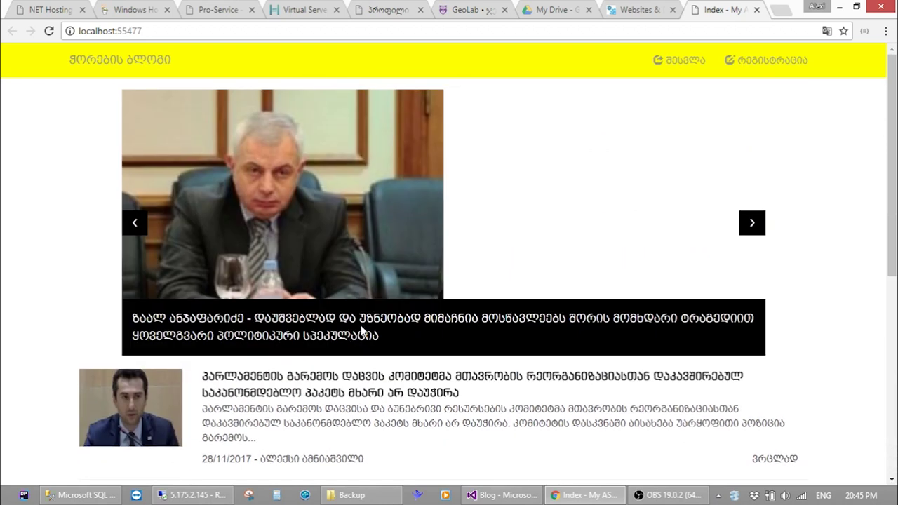
{"action": "key", "text": "ctrl+w"}
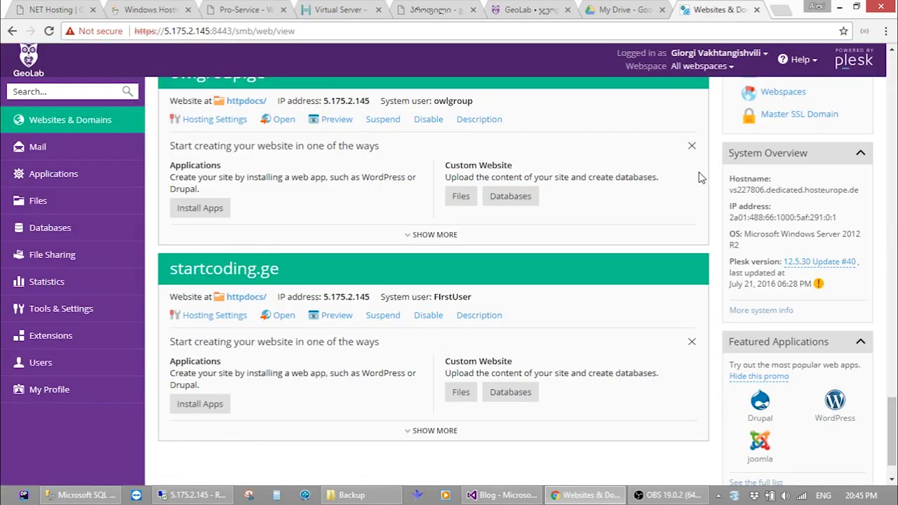
{"action": "left_click", "coordinate": [840, 8]}
Close the myConnection.dbml diagram, collapse Content and App_Start, and expand References
{"action": "left_click", "coordinate": [124, 105]}
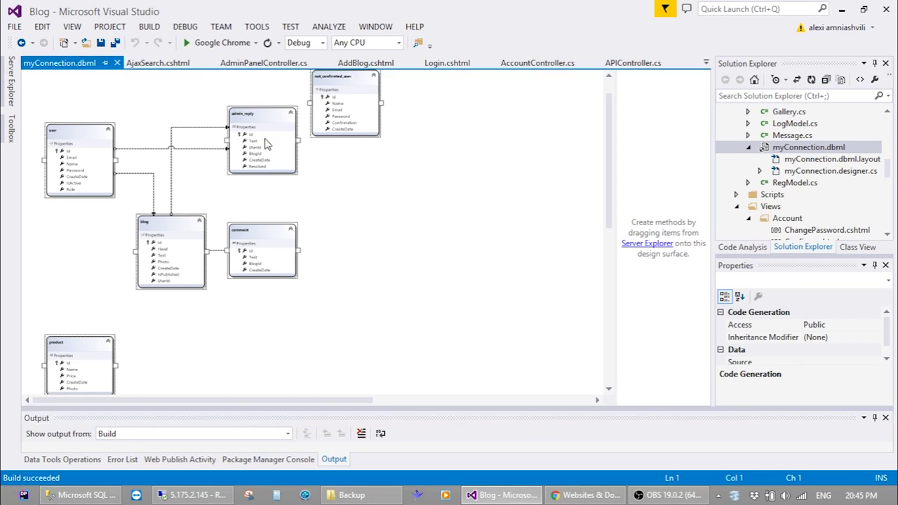
{"action": "left_click", "coordinate": [117, 64]}
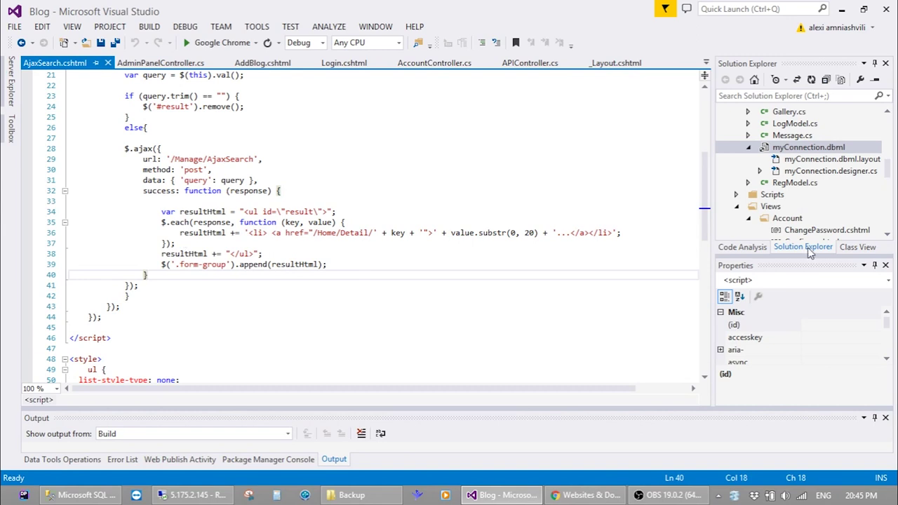
{"action": "left_click_drag", "start_coordinate": [807, 258], "coordinate": [807, 288]}
{"action": "left_click_drag", "start_coordinate": [888, 184], "coordinate": [889, 126]}
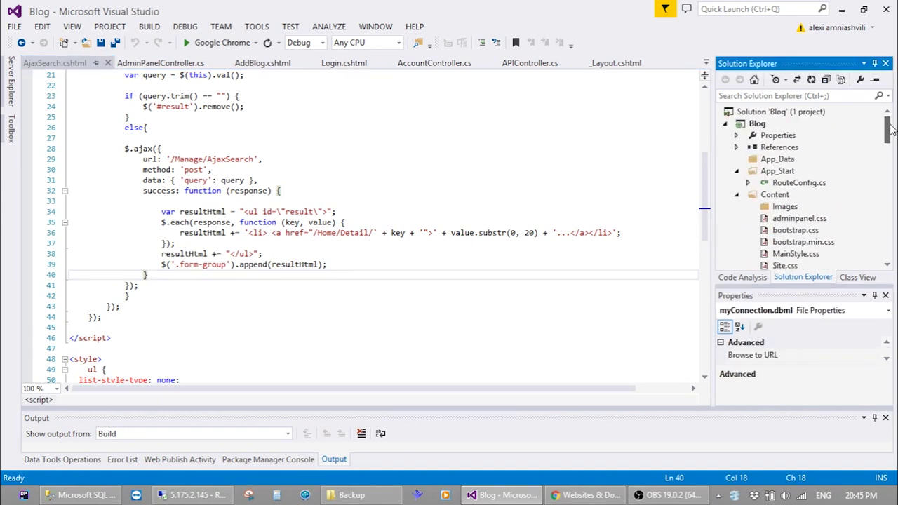
{"action": "left_click", "coordinate": [737, 195]}
{"action": "left_click", "coordinate": [736, 171]}
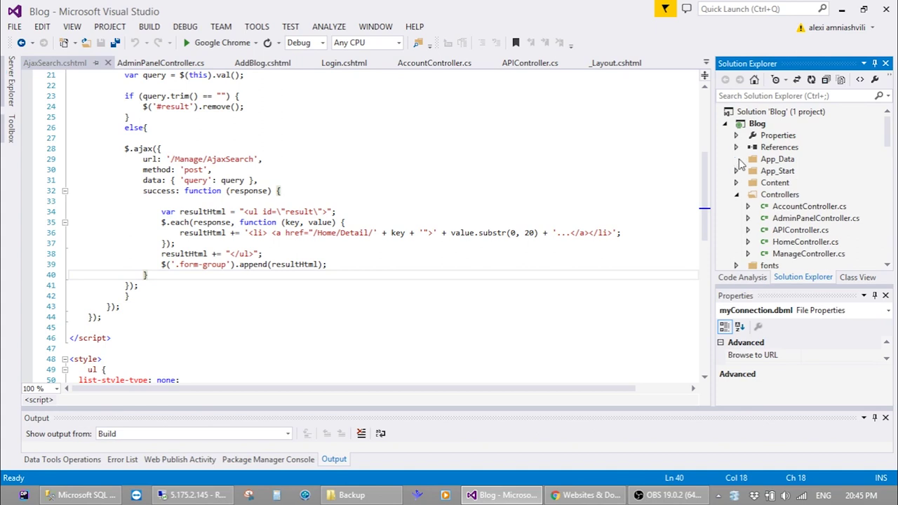
{"action": "left_click", "coordinate": [736, 147]}
Review the properties of Microsoft.CSharp, Microsoft.Web.Infrastructure and System.Web references
{"action": "scroll", "coordinate": [781, 155], "scroll_direction": "down", "scroll_amount": 6}
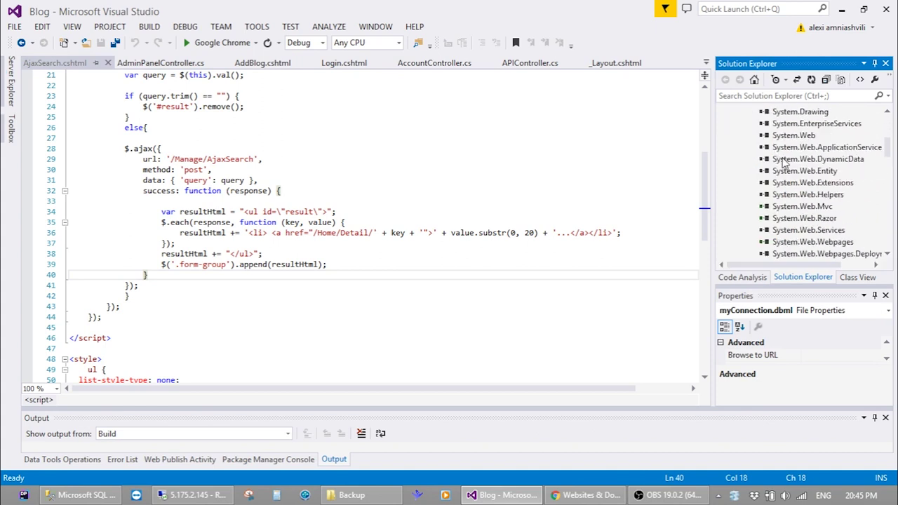
{"action": "scroll", "coordinate": [786, 162], "scroll_direction": "up", "scroll_amount": 3}
{"action": "scroll", "coordinate": [786, 162], "scroll_direction": "up", "scroll_amount": 5}
{"action": "left_click", "coordinate": [778, 135]}
{"action": "left_click", "coordinate": [804, 160]}
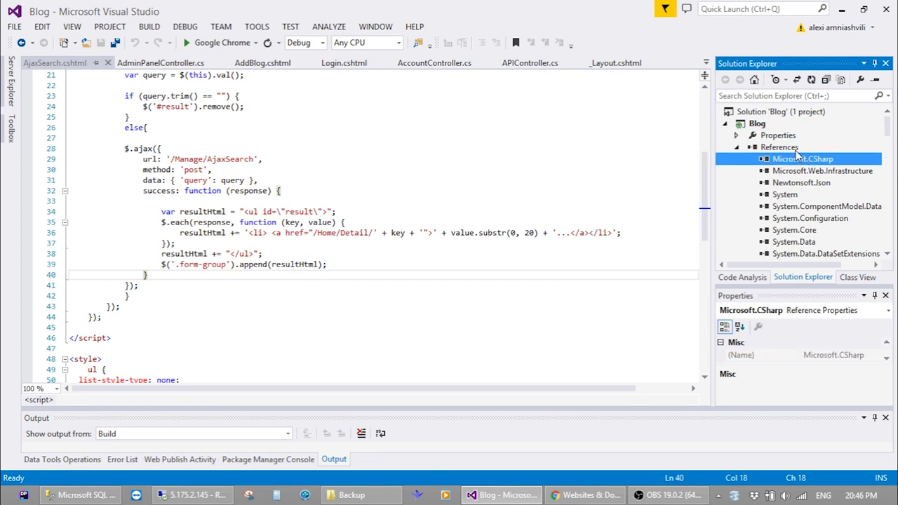
{"action": "key", "text": "Up"}
{"action": "left_click", "coordinate": [809, 170]}
{"action": "scroll", "coordinate": [809, 172], "scroll_direction": "down", "scroll_amount": 4}
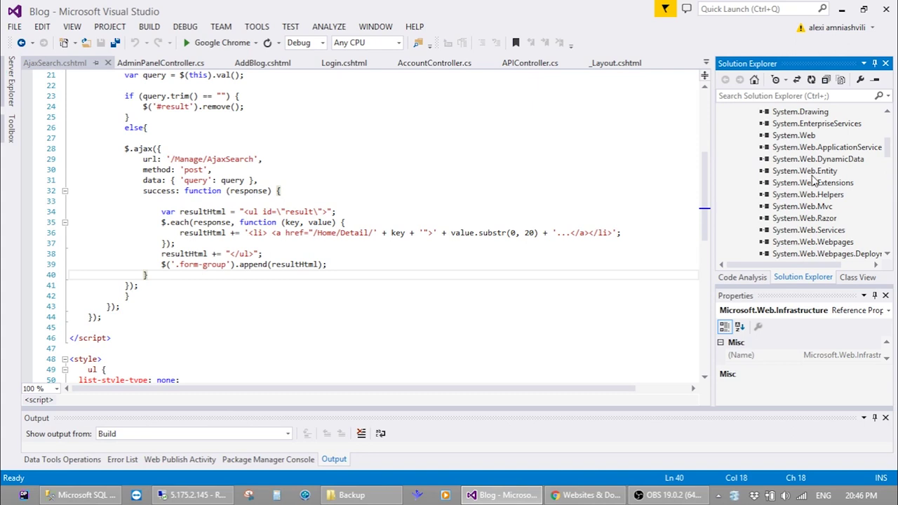
{"action": "scroll", "coordinate": [835, 210], "scroll_direction": "down", "scroll_amount": 1}
{"action": "scroll", "coordinate": [835, 211], "scroll_direction": "up", "scroll_amount": 1}
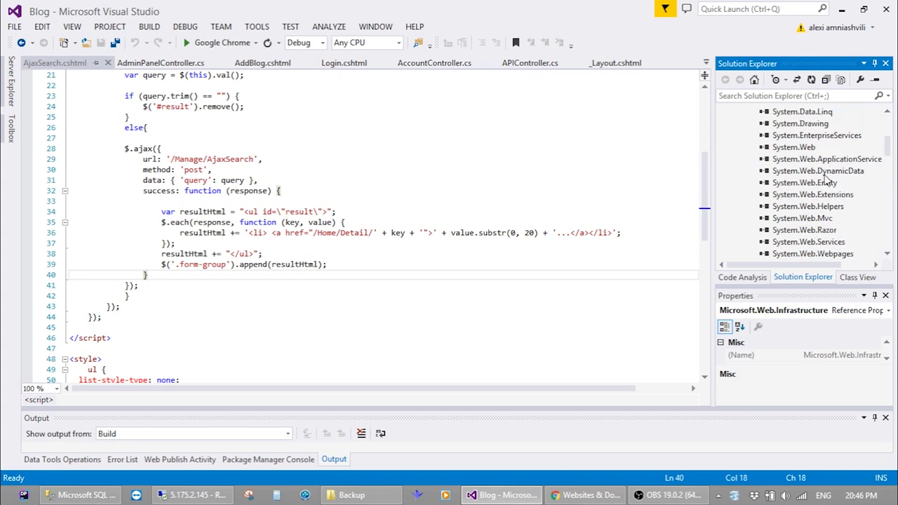
{"action": "left_click", "coordinate": [818, 149]}
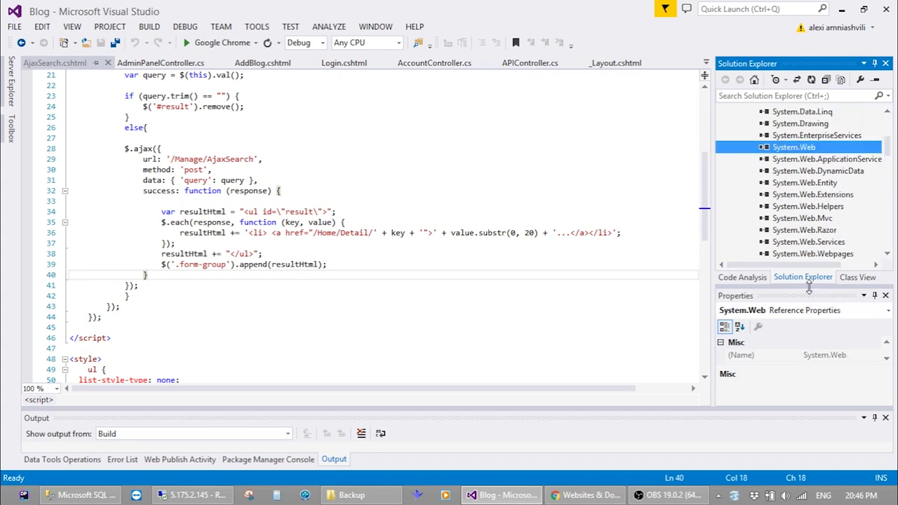
{"action": "left_click_drag", "start_coordinate": [812, 286], "coordinate": [813, 235]}
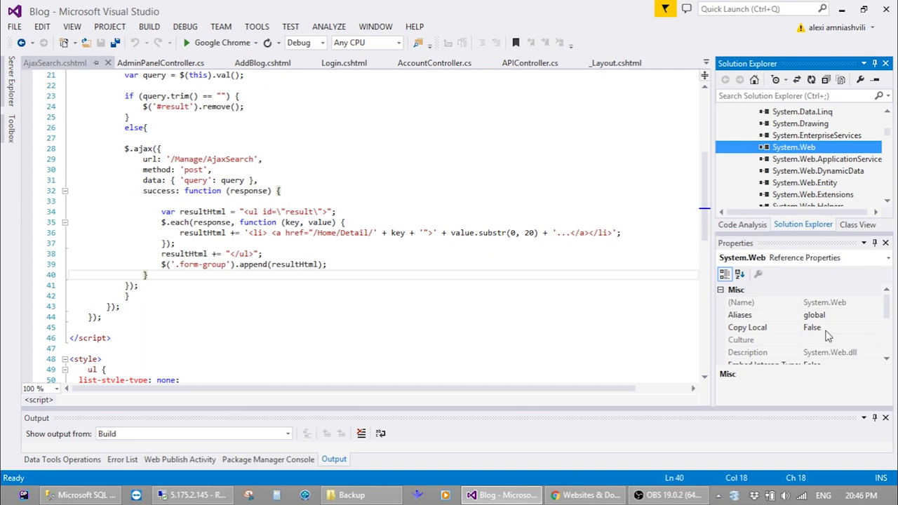
{"action": "scroll", "coordinate": [808, 155], "scroll_direction": "up", "scroll_amount": 2}
{"action": "scroll", "coordinate": [809, 155], "scroll_direction": "up", "scroll_amount": 2}
Return to the AjaxSearch.cshtml code, enlarge the solution tree, and select the Blog project
{"action": "left_click", "coordinate": [612, 222]}
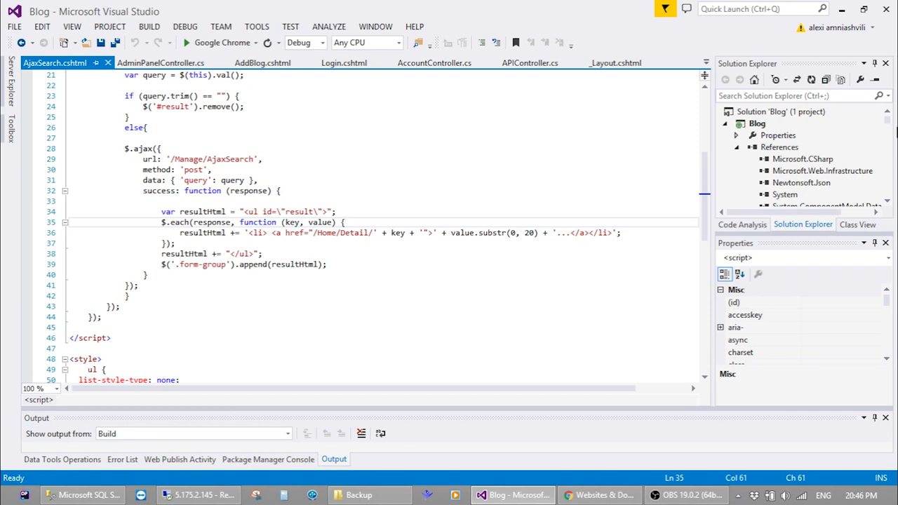
{"action": "key", "text": "super+c"}
{"action": "left_click_drag", "start_coordinate": [772, 236], "coordinate": [767, 280]}
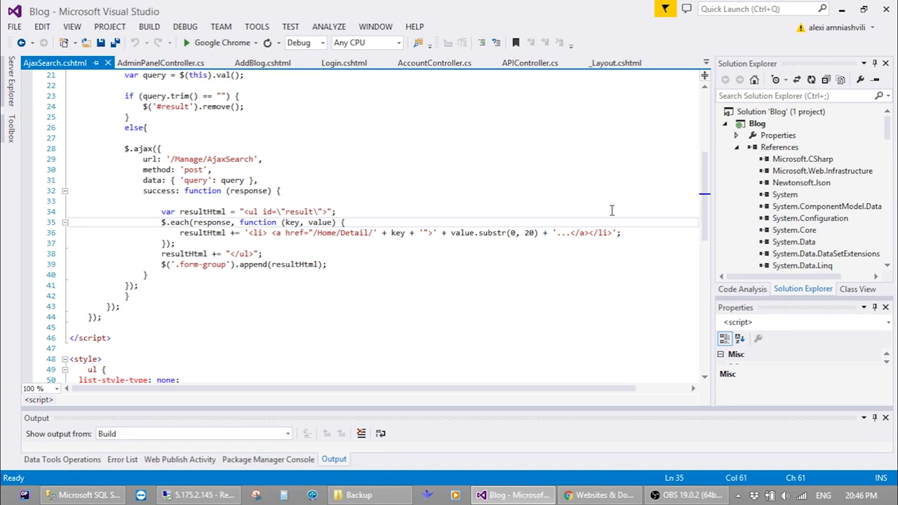
{"action": "left_click", "coordinate": [758, 123]}
Publish the Blog project using a new Custom profile with an entered profile name
{"action": "right_click", "coordinate": [760, 127]}
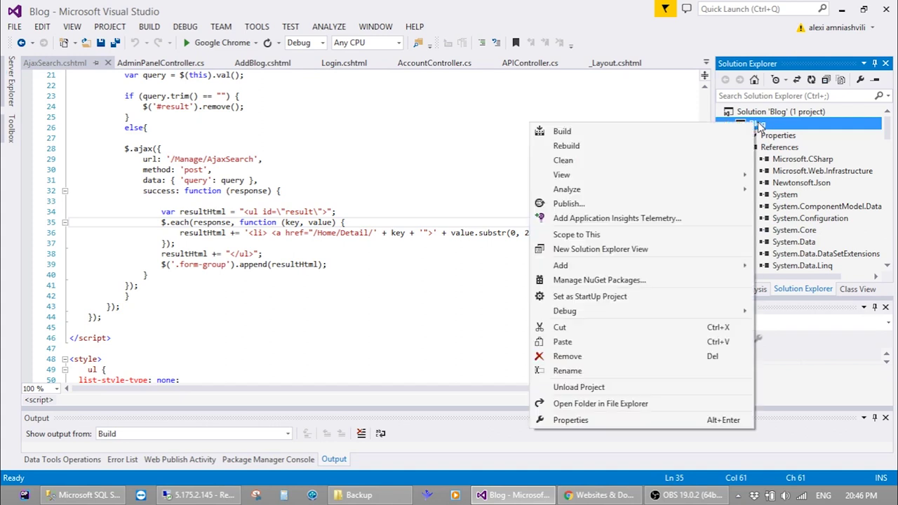
{"action": "left_click", "coordinate": [628, 204]}
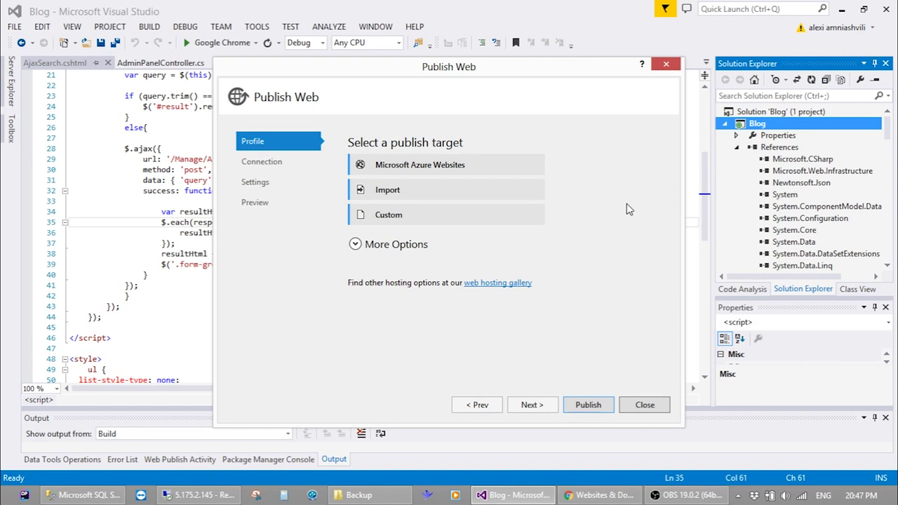
{"action": "left_click", "coordinate": [403, 220]}
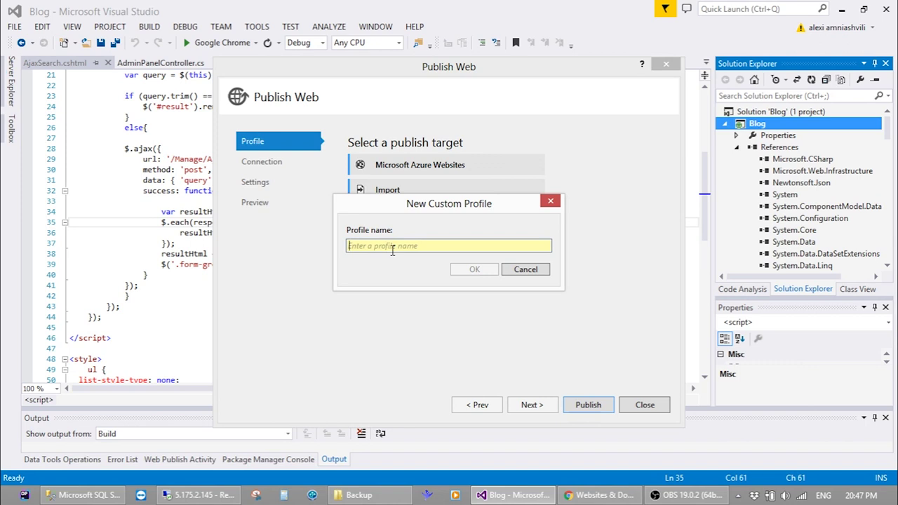
{"action": "type", "text": "alexi"}
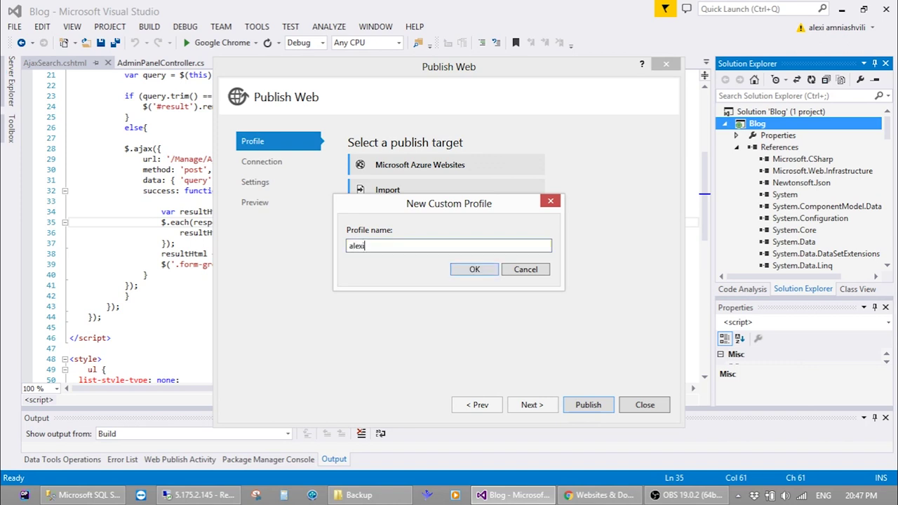
{"action": "key", "text": "Return"}
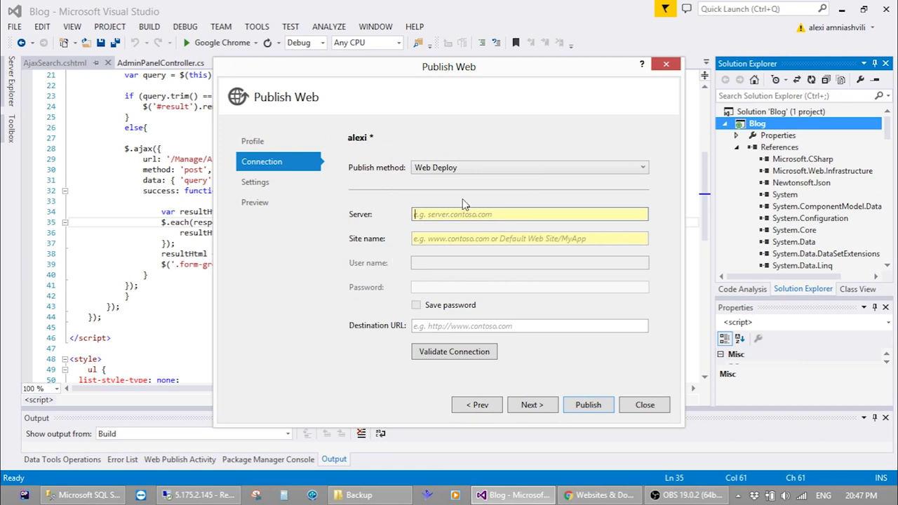
Set the publish method to File System and browse to the Desktop
{"action": "left_click", "coordinate": [470, 167]}
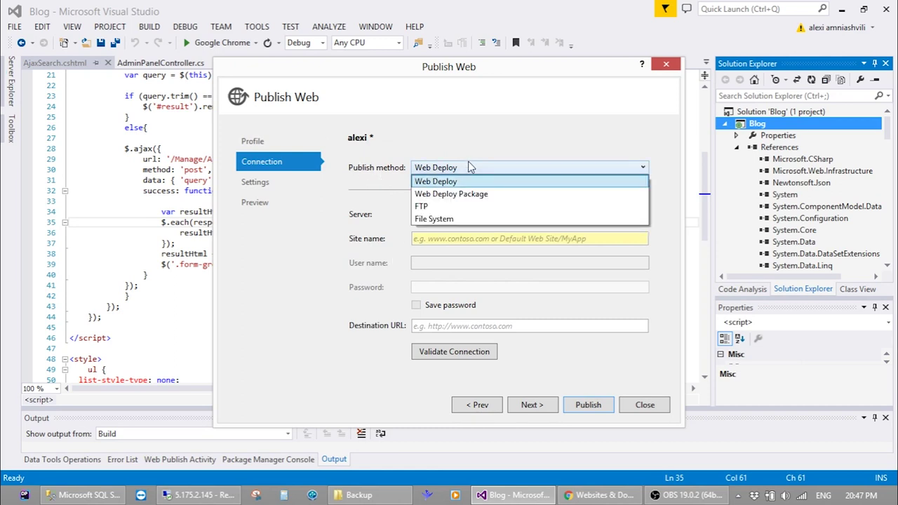
{"action": "left_click", "coordinate": [457, 218]}
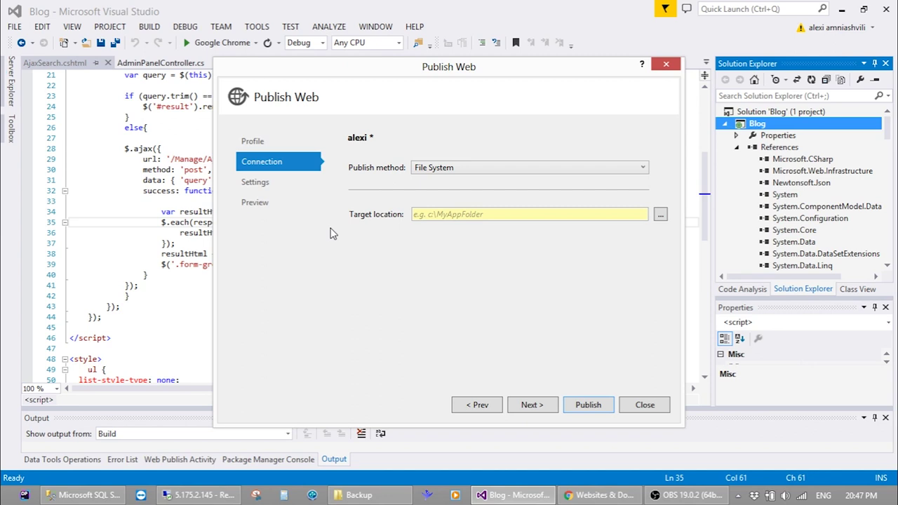
{"action": "left_click", "coordinate": [660, 214]}
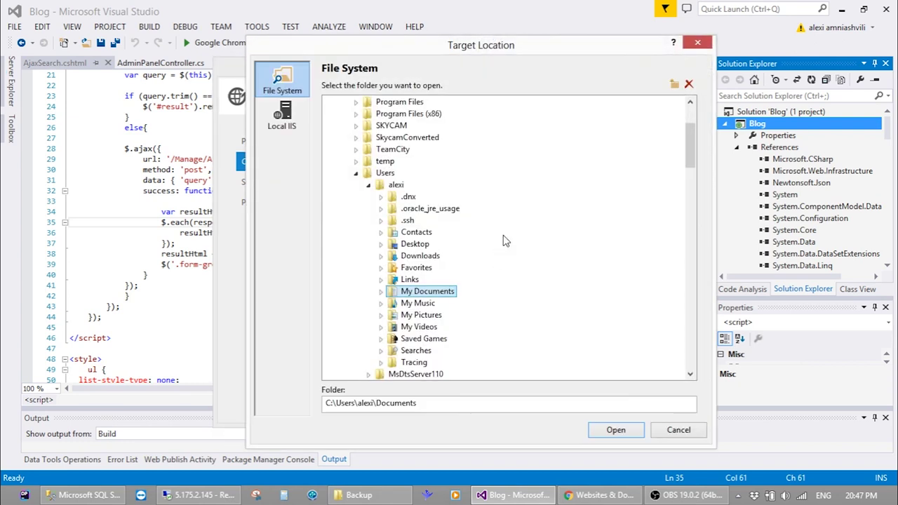
{"action": "scroll", "coordinate": [341, 155], "scroll_direction": "up", "scroll_amount": 3}
{"action": "left_click", "coordinate": [353, 103]}
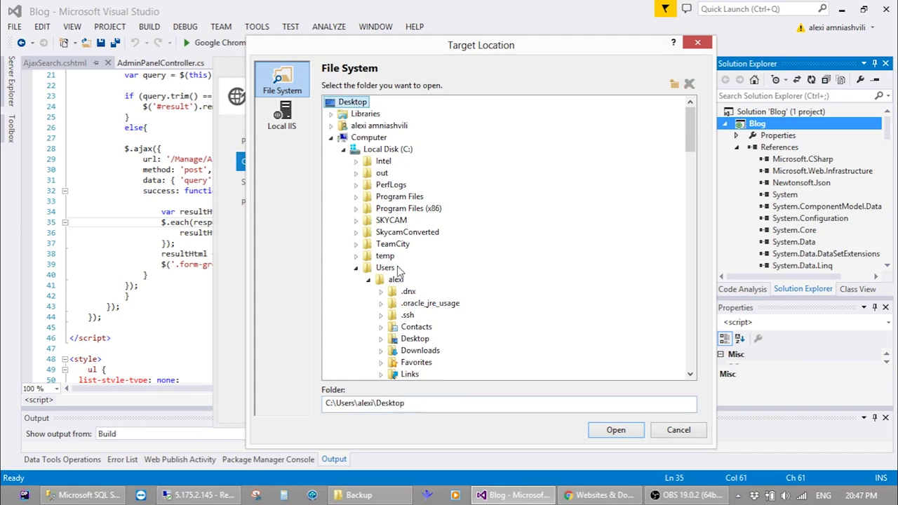
Create a publish_blog folder on the Desktop as target and advance through Settings to Preview
{"action": "left_click", "coordinate": [674, 84]}
{"action": "type", "text": "publish"}
{"action": "key", "text": "Return"}
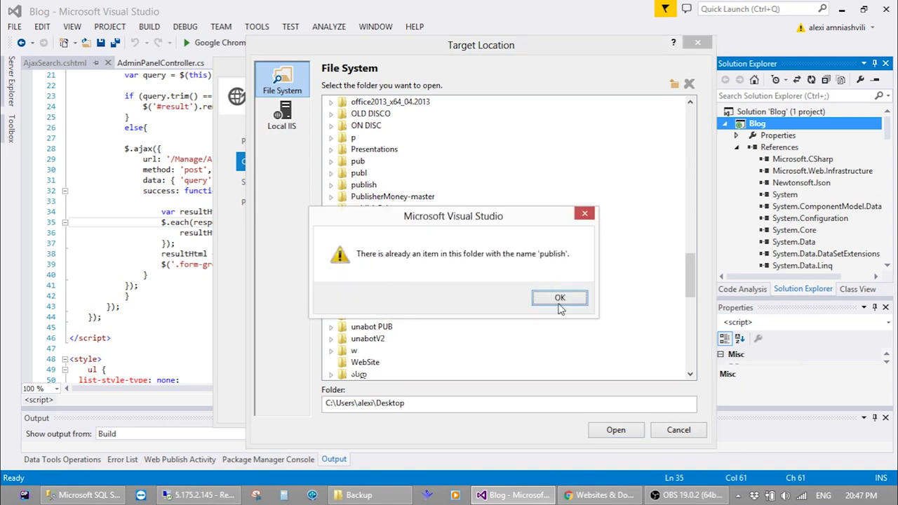
{"action": "left_click", "coordinate": [560, 302]}
{"action": "key", "text": "End"}
{"action": "type", "text": "_blog"}
{"action": "key", "text": "Return"}
{"action": "left_click", "coordinate": [621, 431]}
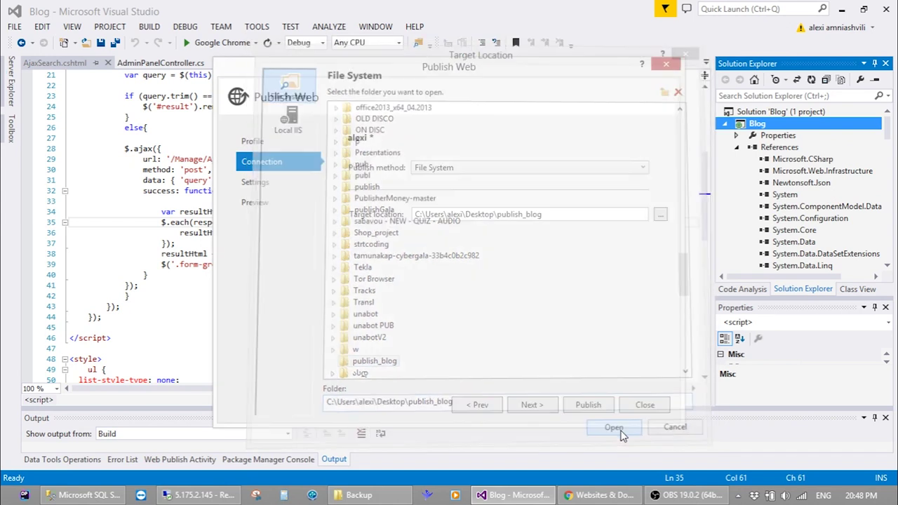
{"action": "left_click", "coordinate": [289, 183]}
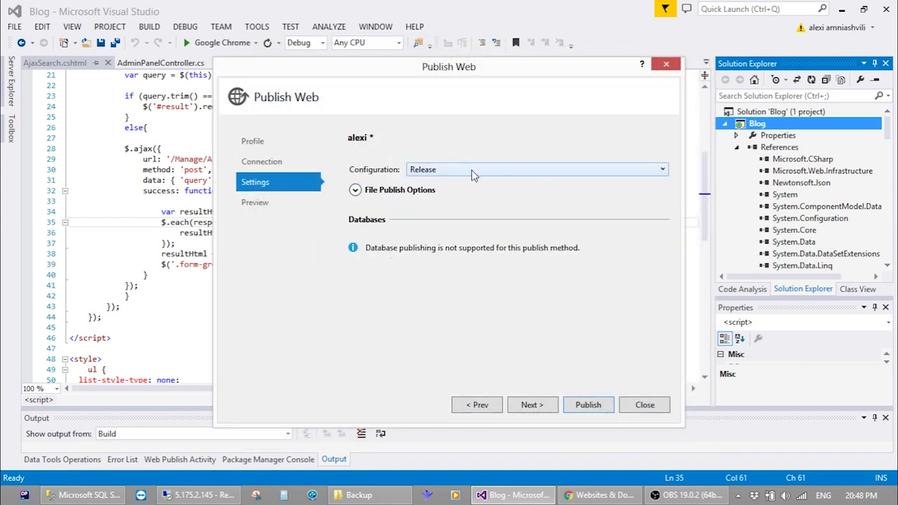
{"action": "left_click", "coordinate": [258, 209]}
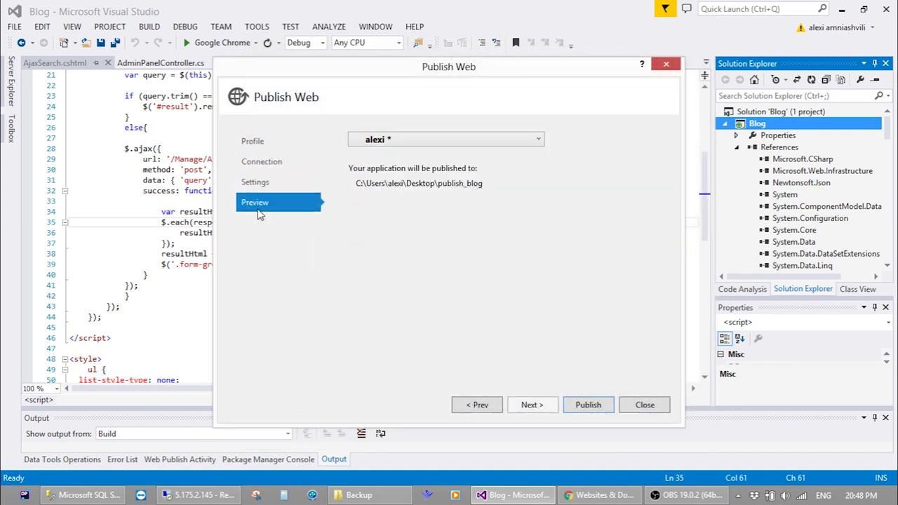
Publish to publish_blog and confirm the Output log shows Build and Publish each 1 succeeded
{"action": "left_click", "coordinate": [602, 407]}
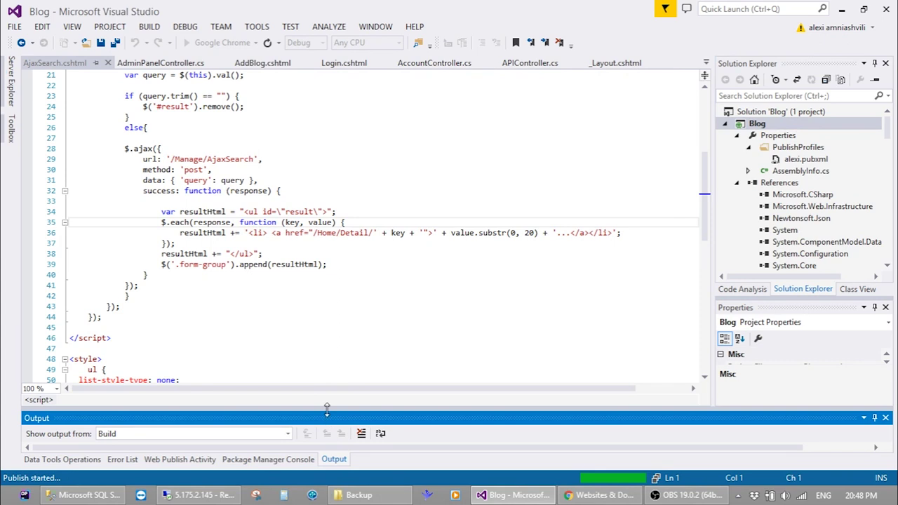
{"action": "left_click_drag", "start_coordinate": [327, 406], "coordinate": [365, 298]}
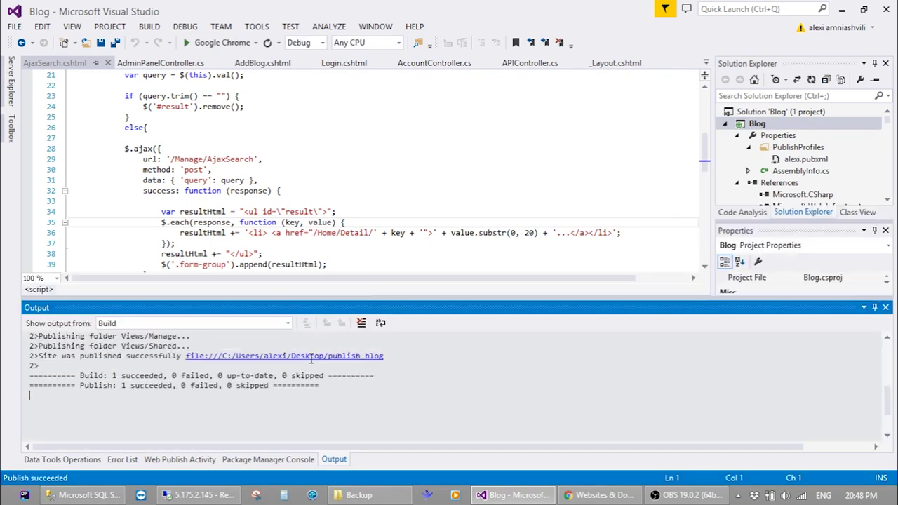
{"action": "scroll", "coordinate": [126, 373], "scroll_direction": "up", "scroll_amount": 5}
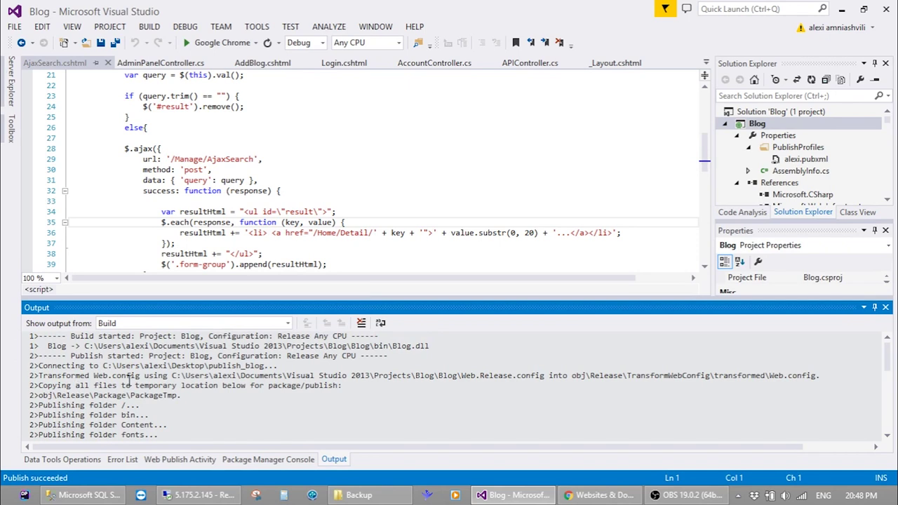
{"action": "scroll", "coordinate": [128, 381], "scroll_direction": "down", "scroll_amount": 1}
{"action": "scroll", "coordinate": [120, 377], "scroll_direction": "down", "scroll_amount": 1}
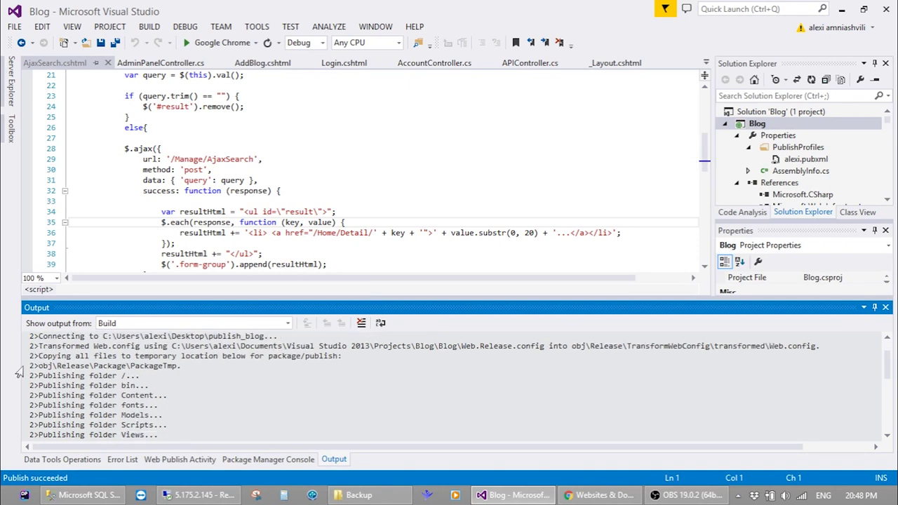
{"action": "scroll", "coordinate": [77, 376], "scroll_direction": "down", "scroll_amount": 3}
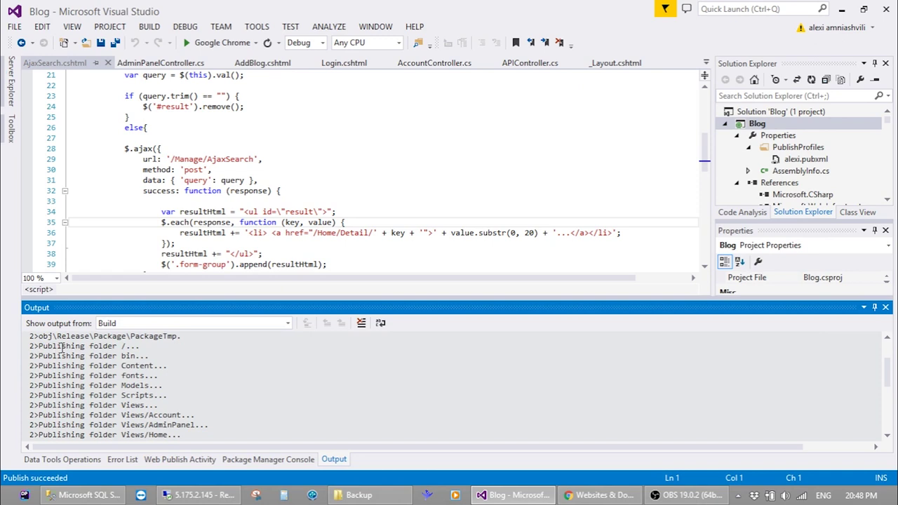
{"action": "scroll", "coordinate": [139, 367], "scroll_direction": "down", "scroll_amount": 3}
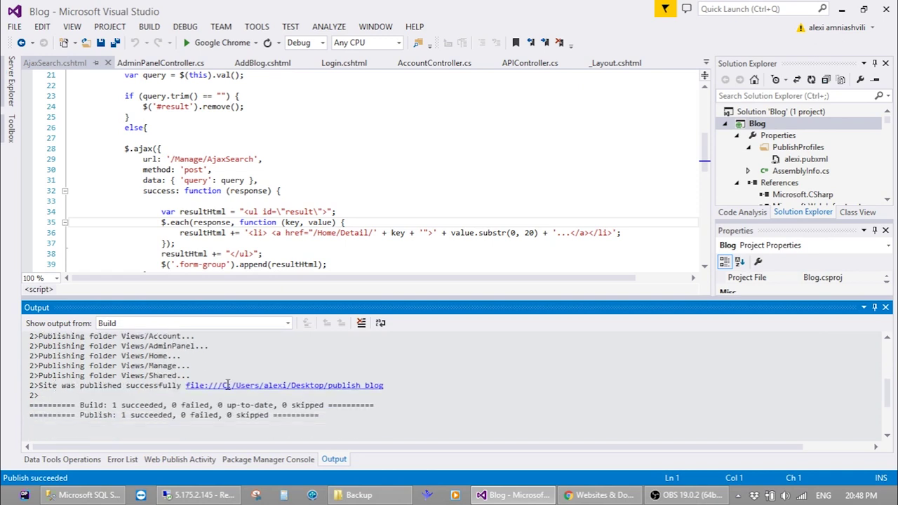
{"action": "left_click_drag", "start_coordinate": [113, 404], "coordinate": [174, 415]}
{"action": "left_click", "coordinate": [896, 495]}
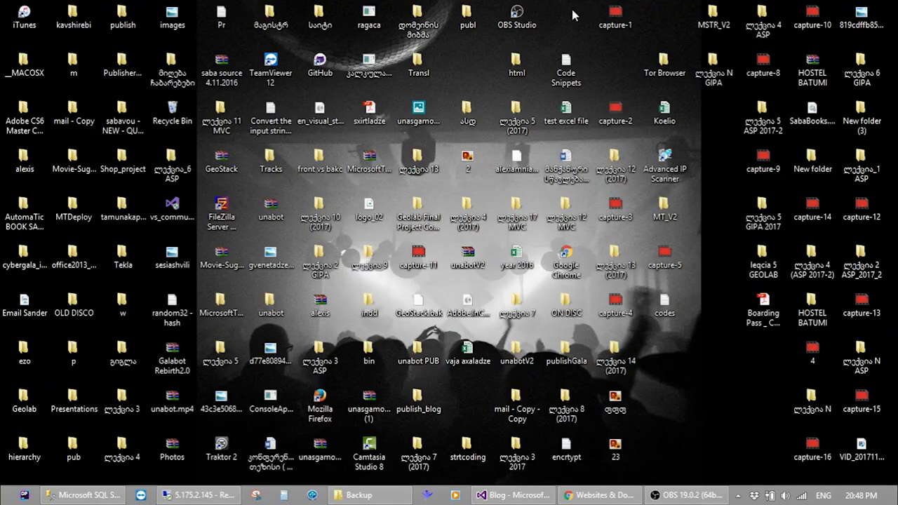
Open the desktop publish_blog folder, select all nine items, and switch to the remote server session
{"action": "double_click", "coordinate": [418, 400]}
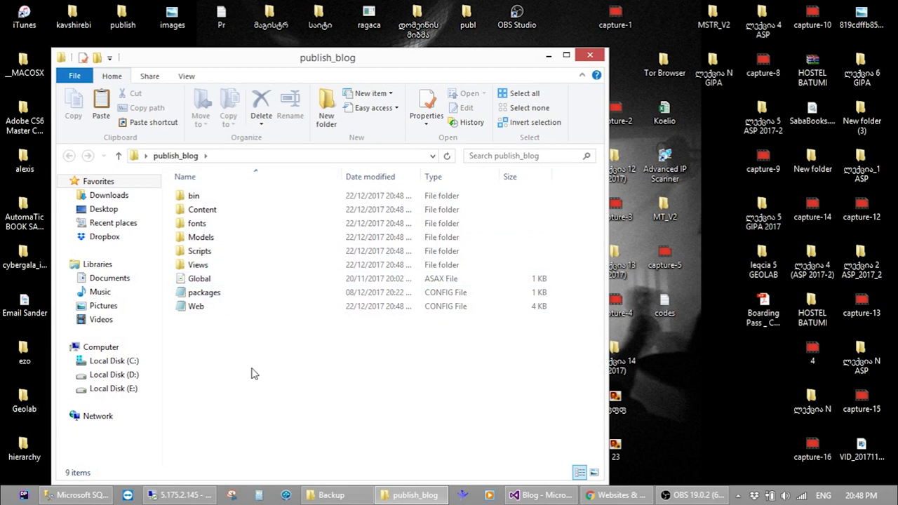
{"action": "key", "text": "ctrl+a"}
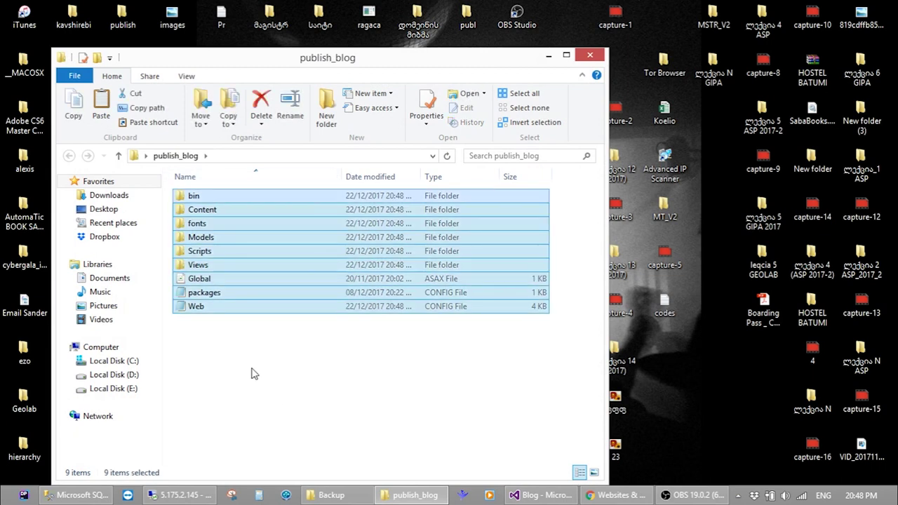
{"action": "left_click", "coordinate": [204, 493]}
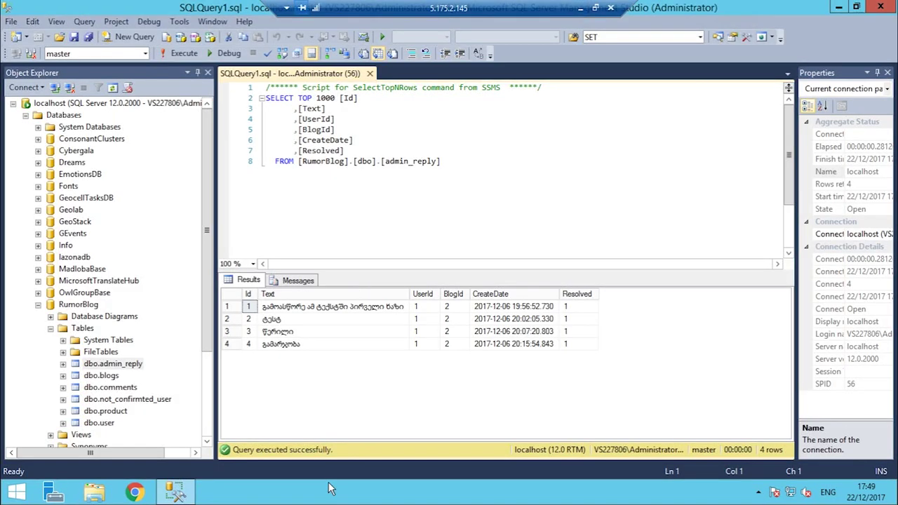
Paste the published site files into C:\inetpub\vhosts\startcoding.ge\httpdocs on the server
{"action": "left_click", "coordinate": [94, 492]}
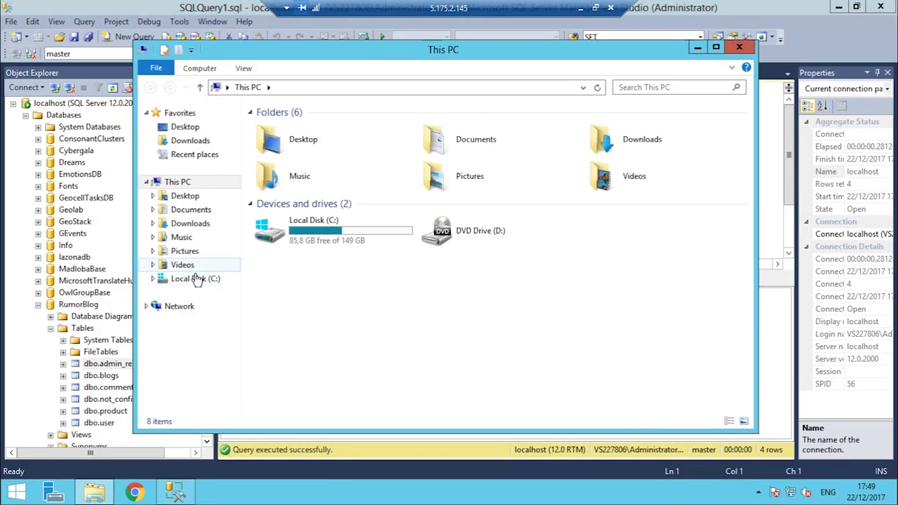
{"action": "left_click", "coordinate": [197, 280]}
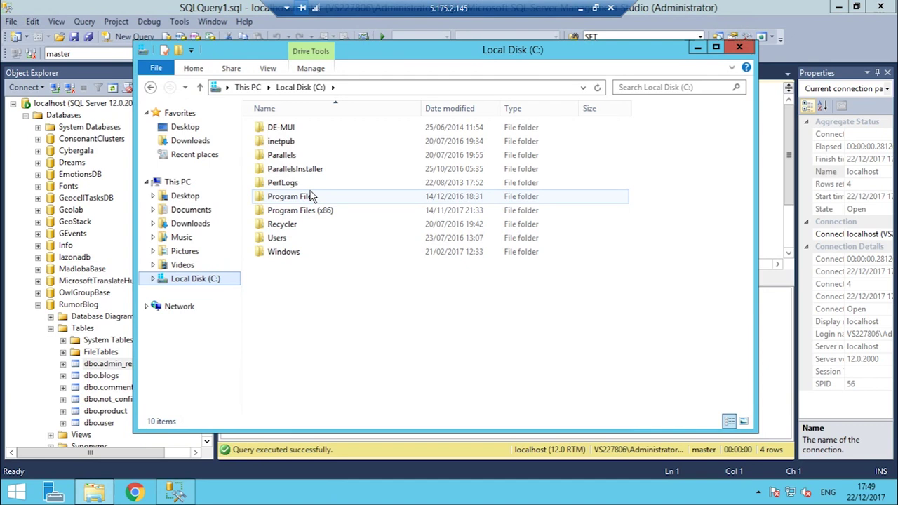
{"action": "double_click", "coordinate": [281, 141]}
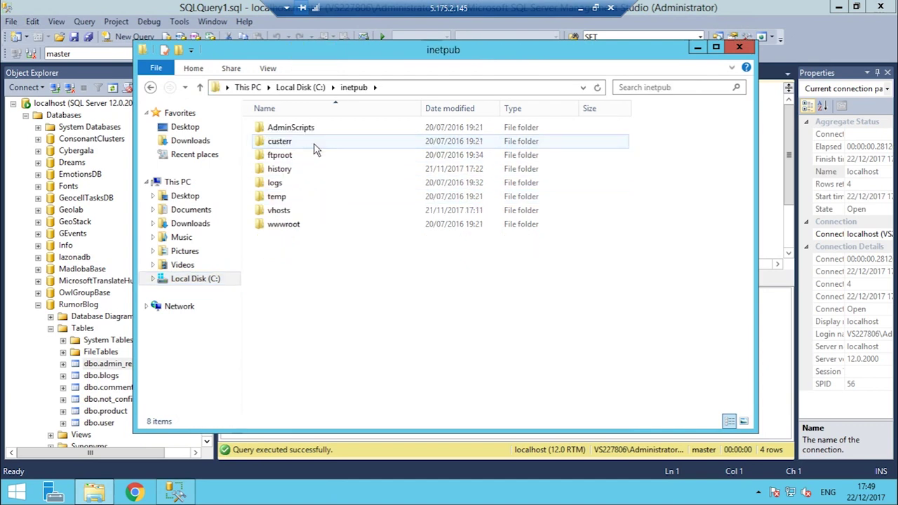
{"action": "left_click", "coordinate": [286, 225]}
{"action": "double_click", "coordinate": [293, 212]}
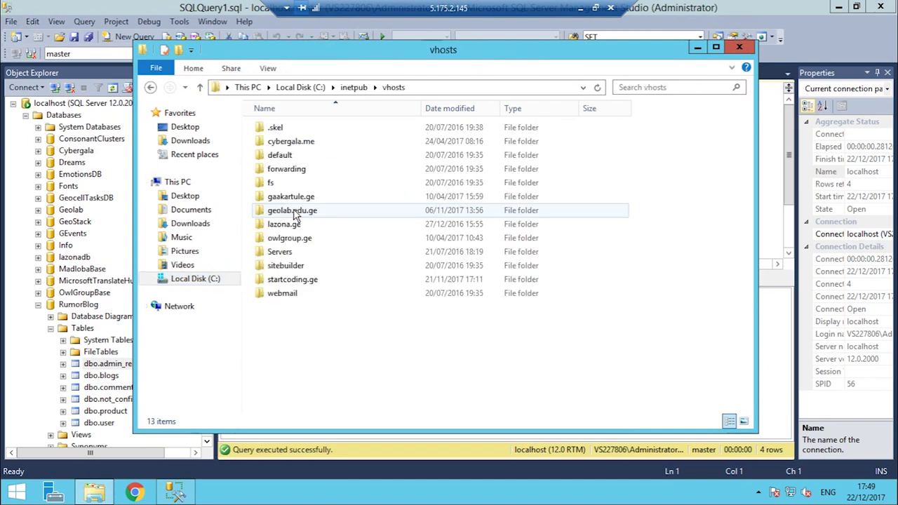
{"action": "double_click", "coordinate": [287, 281]}
{"action": "left_click", "coordinate": [289, 158]}
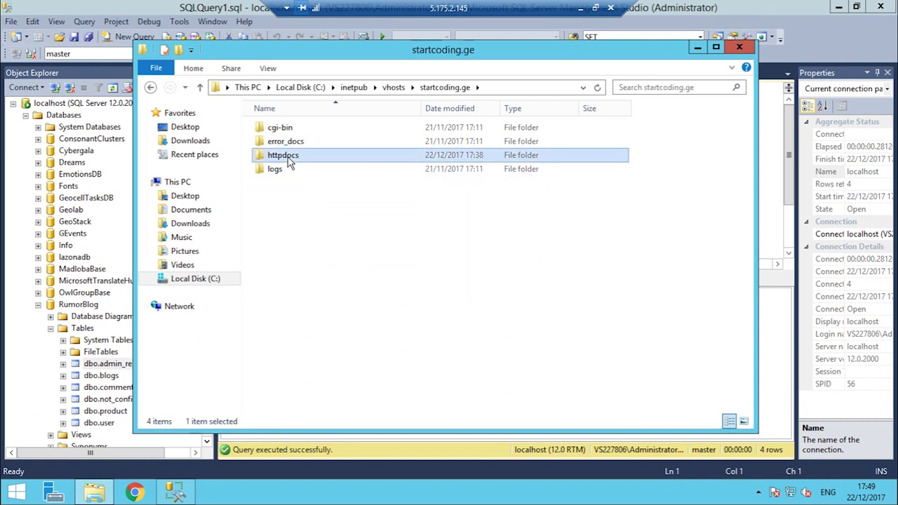
{"action": "double_click", "coordinate": [289, 161]}
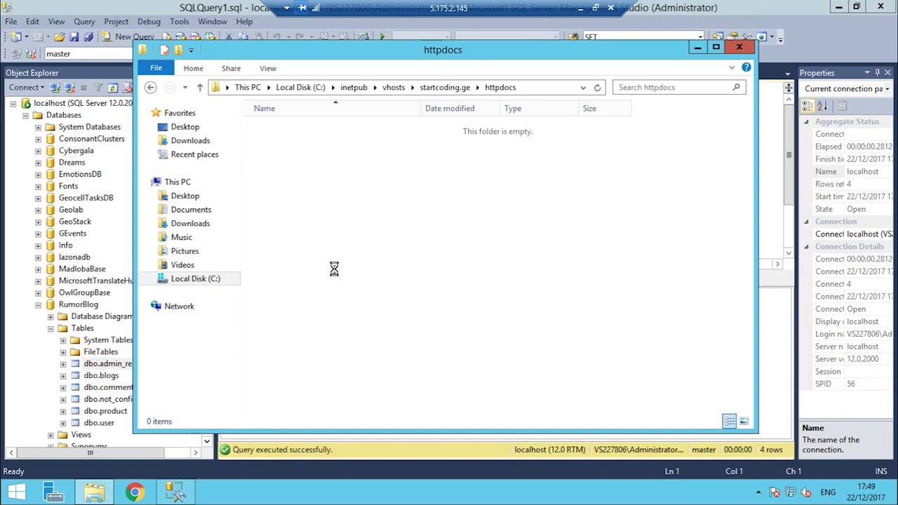
{"action": "key", "text": "ctrl+v"}
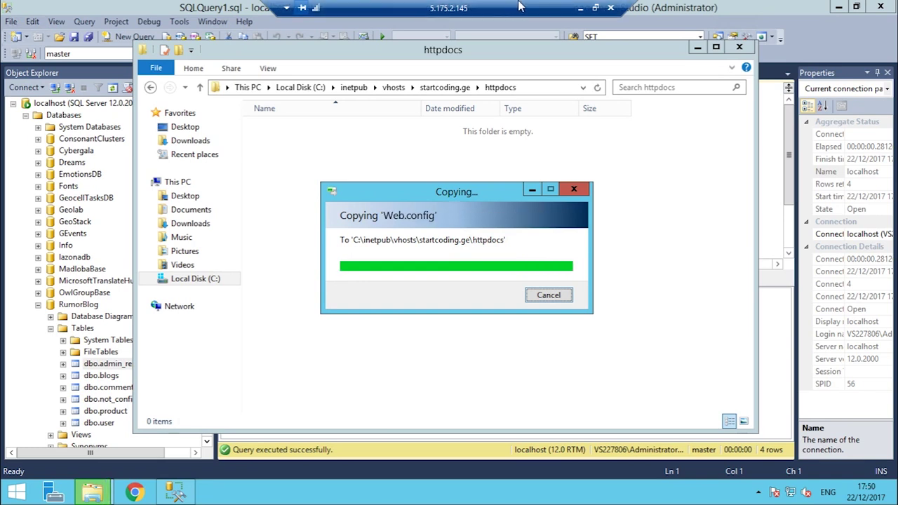
Load startcoding.ge in a new local Chrome tab, which returns 403 Forbidden
{"action": "left_click", "coordinate": [580, 8]}
{"action": "left_click", "coordinate": [605, 497]}
{"action": "key", "text": "ctrl+t"}
{"action": "type", "text": "star"}
{"action": "key", "text": "Return"}
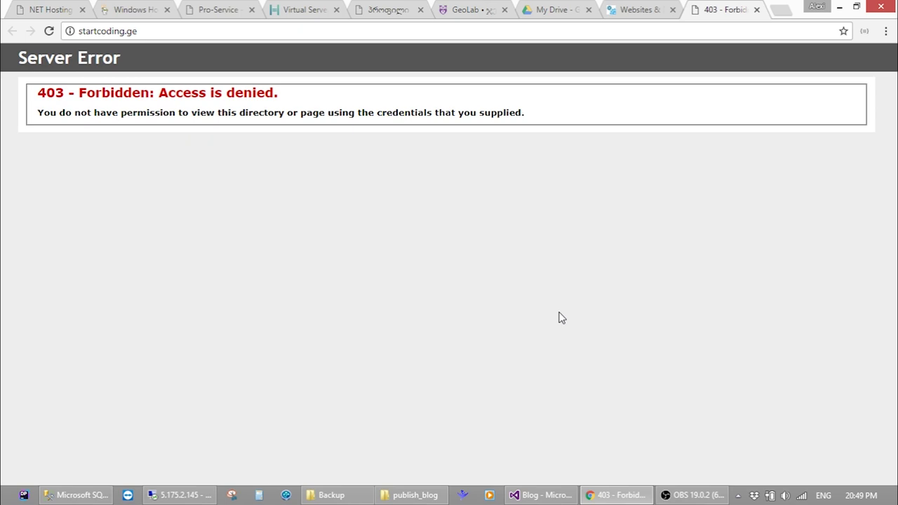
Load startcoding.ge in the server's Chrome and copy the 'HTTP Error 403.14 - Forbidden' heading
{"action": "left_click", "coordinate": [194, 496]}
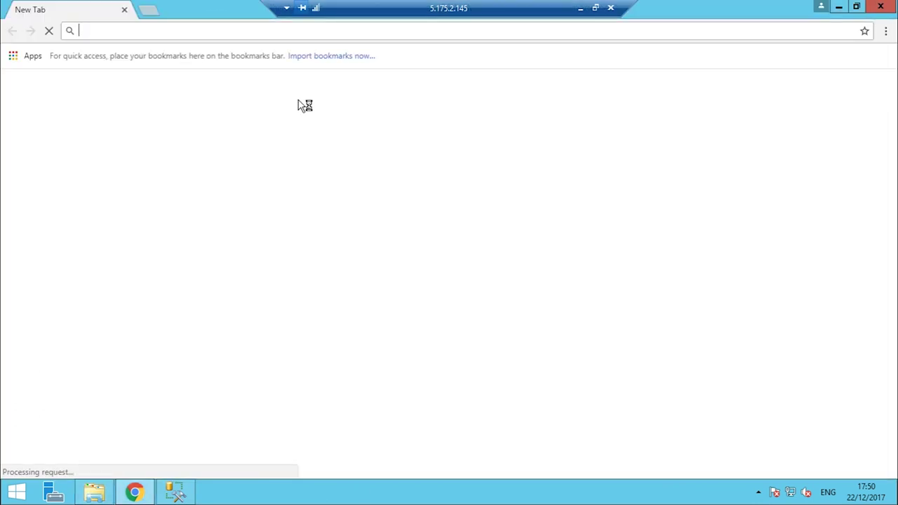
{"action": "type", "text": "https://accounts.google.com/ServiceLogin?service=wise&passive=1209600&continue=https://drive.google.com/drive/&followup=https://drive.google.com/drive/&emr=1t"}
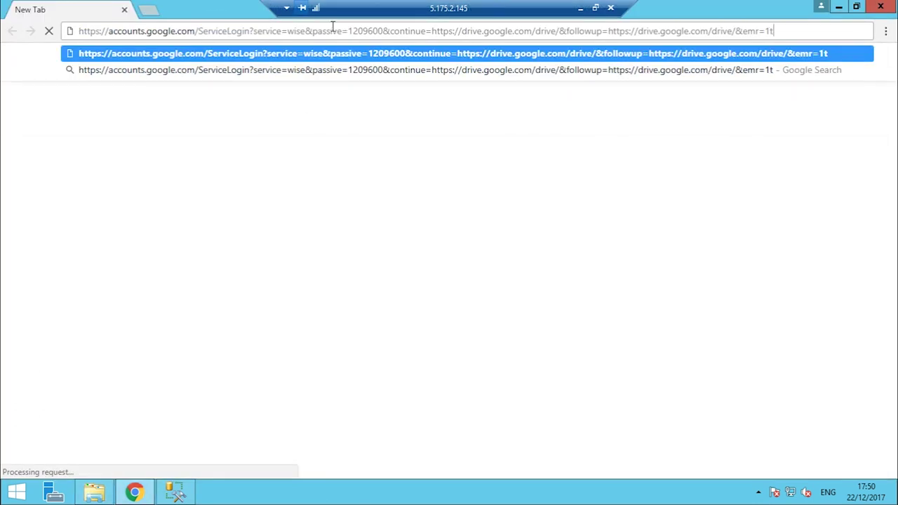
{"action": "key", "text": "ctrl+a"}
{"action": "type", "text": "star"}
{"action": "key", "text": "Return"}
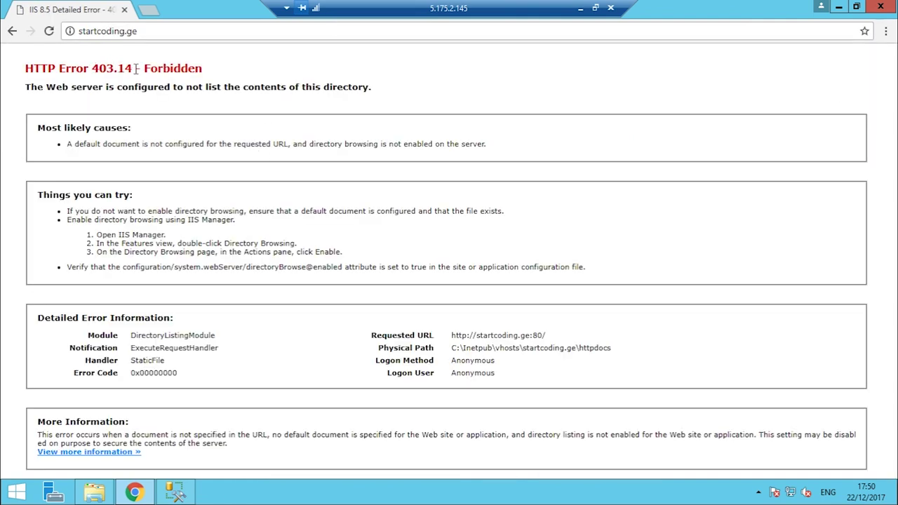
{"action": "left_click_drag", "start_coordinate": [25, 70], "coordinate": [208, 71]}
{"action": "key", "text": "ctrl+c"}
Search Google locally for 'HTTP Error 403.14 - Forbidden mvc'
{"action": "key", "text": "ctrl+t"}
{"action": "key", "text": "ctrl+v"}
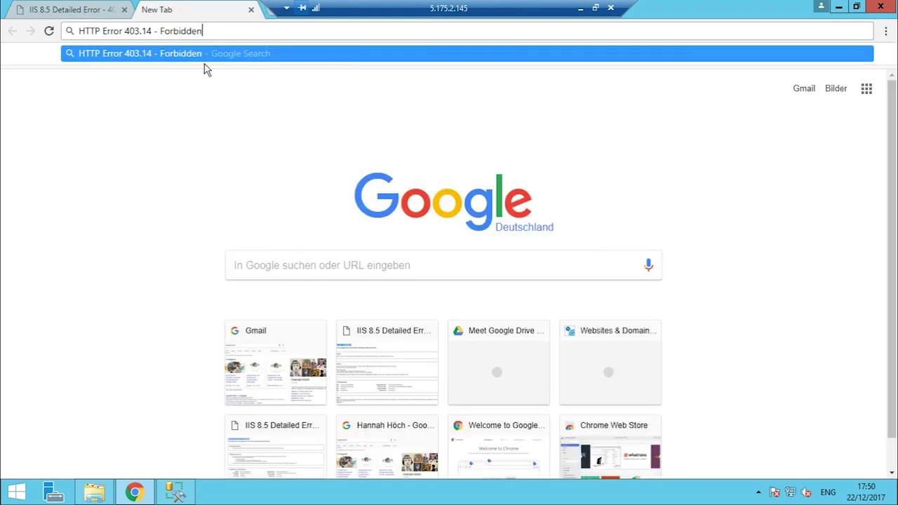
{"action": "left_click", "coordinate": [580, 8]}
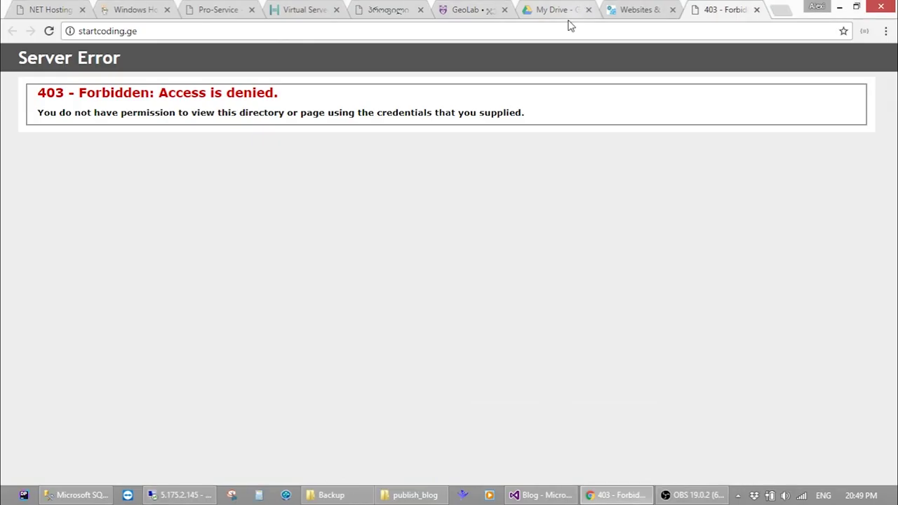
{"action": "left_click", "coordinate": [781, 9]}
{"action": "key", "text": "ctrl+v"}
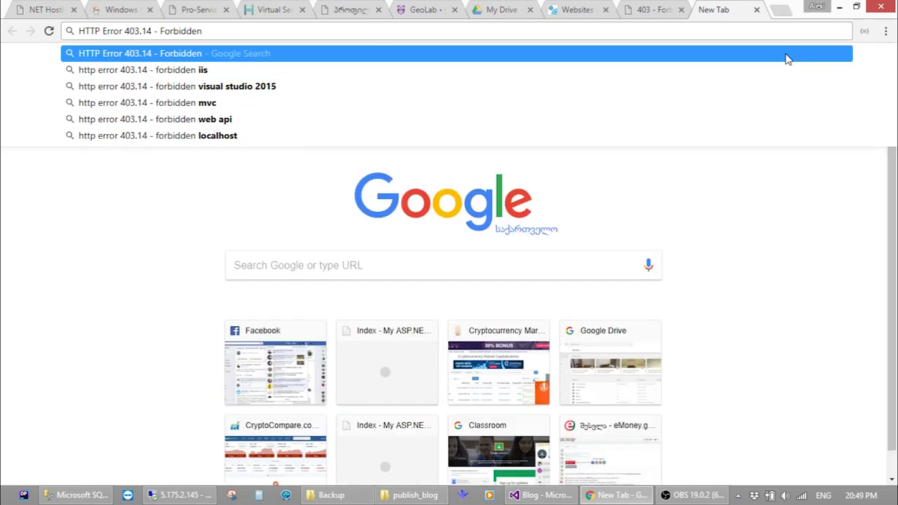
{"action": "type", "text": "i"}
{"action": "key", "text": "BackSpace"}
{"action": "type", "text": "mvc"}
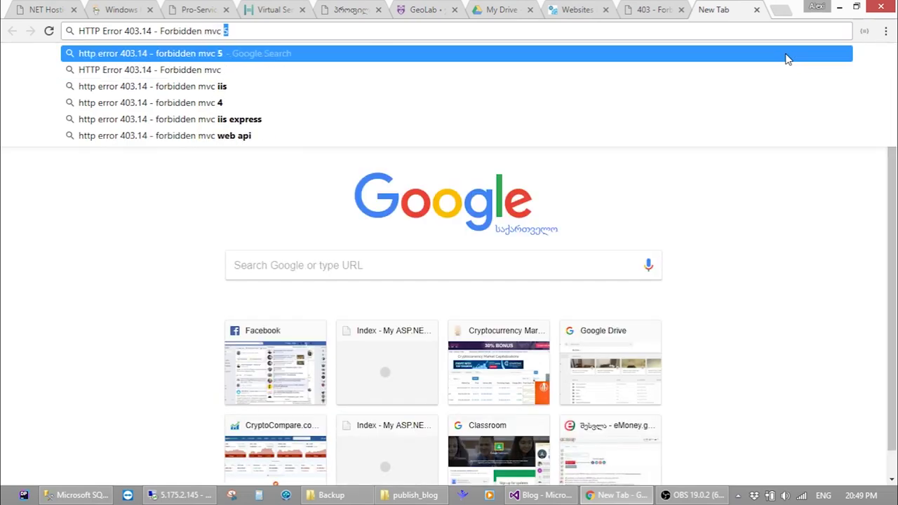
{"action": "key", "text": "Return"}
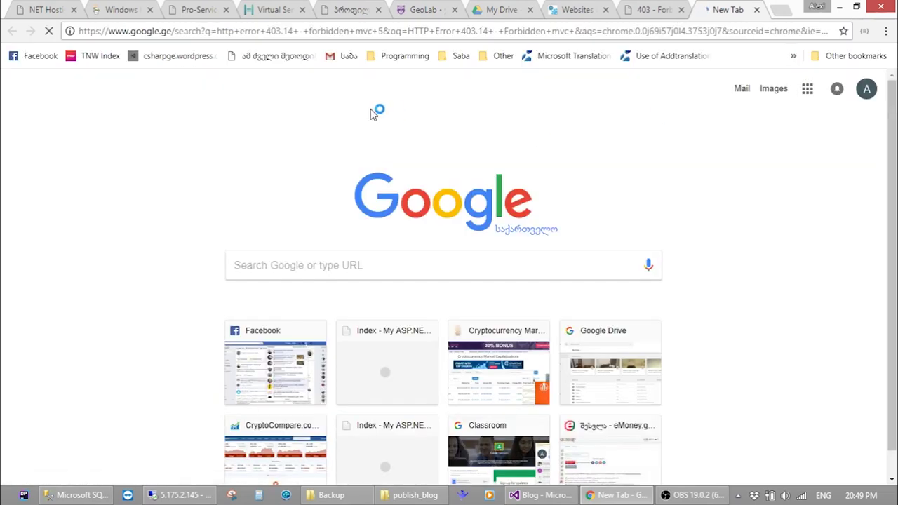
Open the top Stack Overflow result and read the suggested fix
{"action": "left_click", "coordinate": [322, 70]}
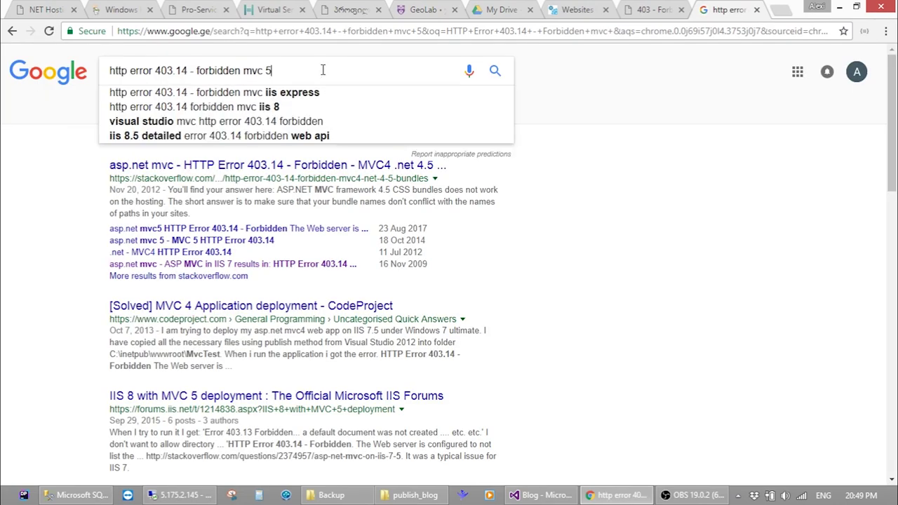
{"action": "left_click", "coordinate": [287, 168]}
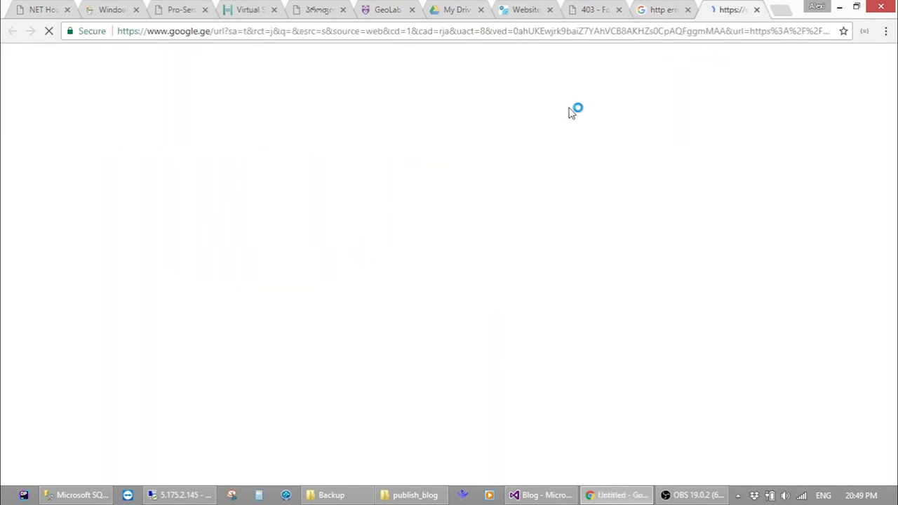
{"action": "scroll", "coordinate": [361, 258], "scroll_direction": "down", "scroll_amount": 4}
{"action": "scroll", "coordinate": [362, 259], "scroll_direction": "down", "scroll_amount": 6}
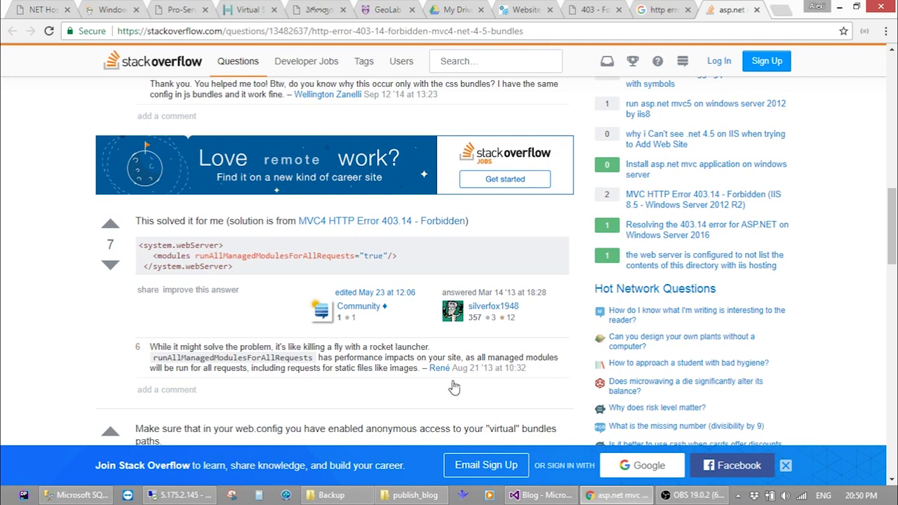
{"action": "left_click", "coordinate": [181, 495]}
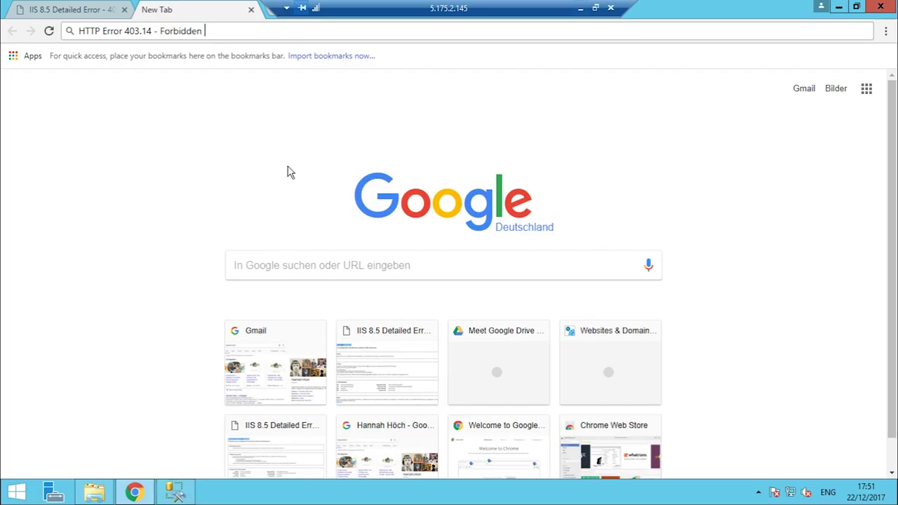
Open the server's Web.config from httpdocs in Notepad++
{"action": "left_click", "coordinate": [94, 492]}
{"action": "left_click", "coordinate": [280, 250]}
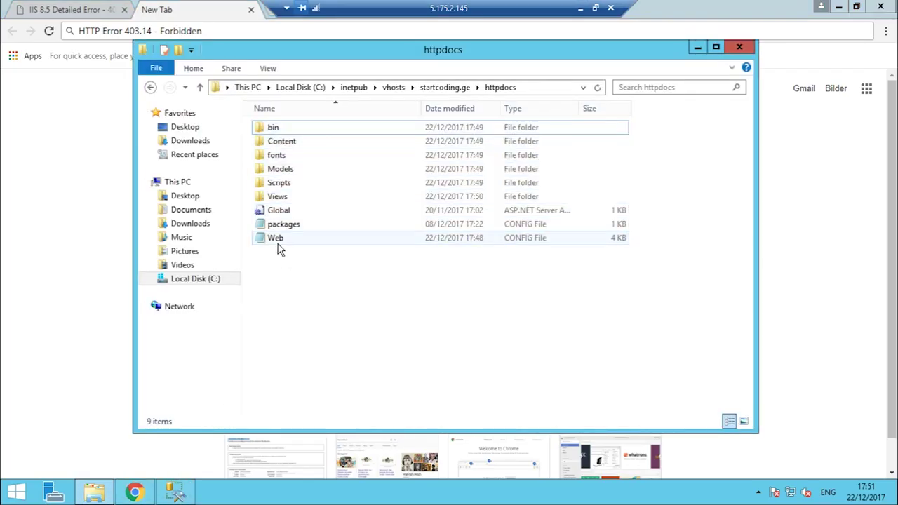
{"action": "left_click", "coordinate": [278, 244]}
{"action": "right_click", "coordinate": [277, 243]}
{"action": "left_click", "coordinate": [308, 268]}
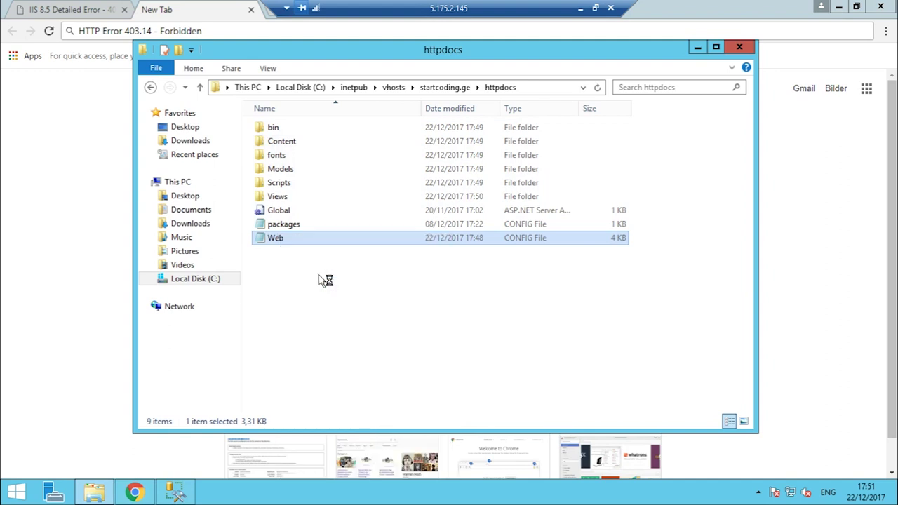
{"action": "left_click", "coordinate": [320, 274]}
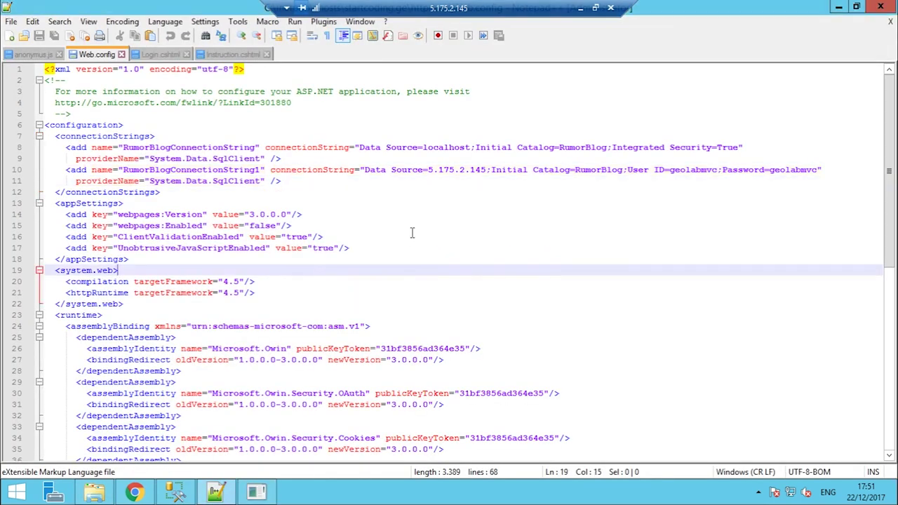
Paste the Stack Overflow system.webServer modules block on a new line under <system.web>
{"action": "left_click", "coordinate": [580, 7]}
{"action": "left_click_drag", "start_coordinate": [141, 246], "coordinate": [257, 276]}
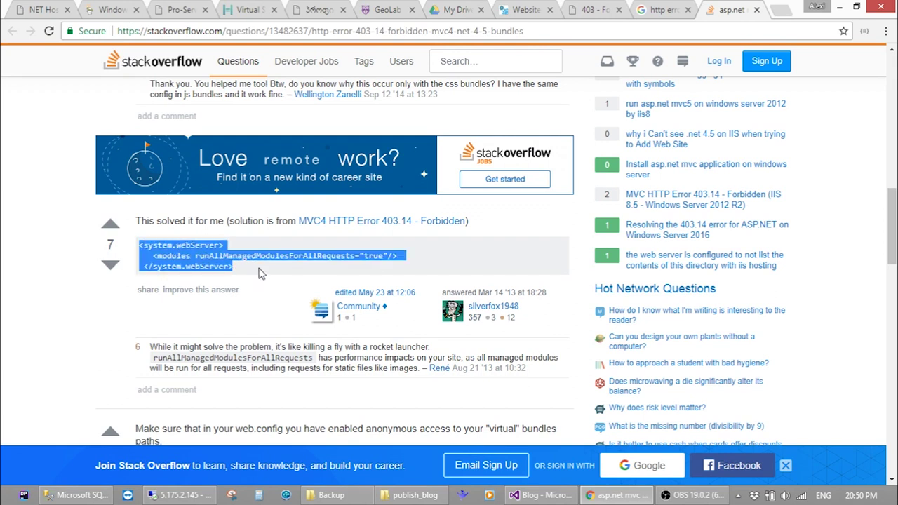
{"action": "left_click", "coordinate": [179, 494]}
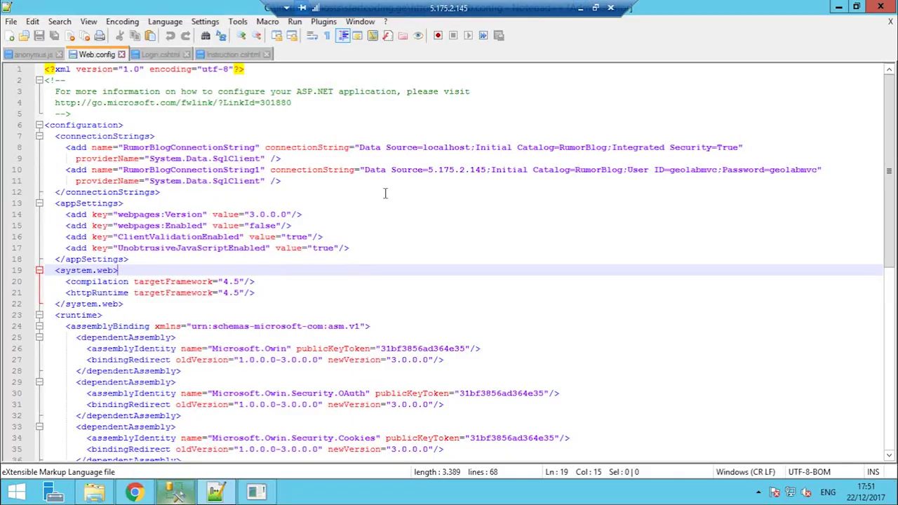
{"action": "left_click", "coordinate": [325, 284]}
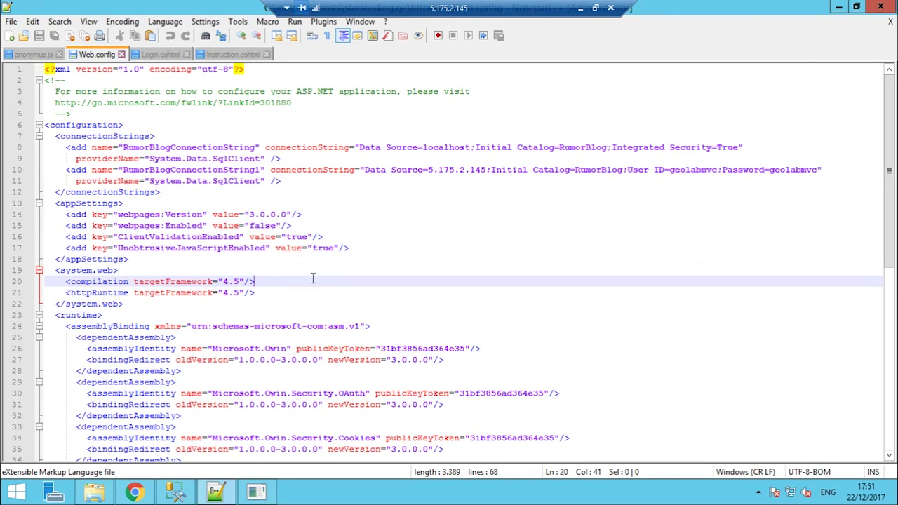
{"action": "key", "text": "Up"}
{"action": "key", "text": "Return"}
{"action": "key", "text": "ctrl+v"}
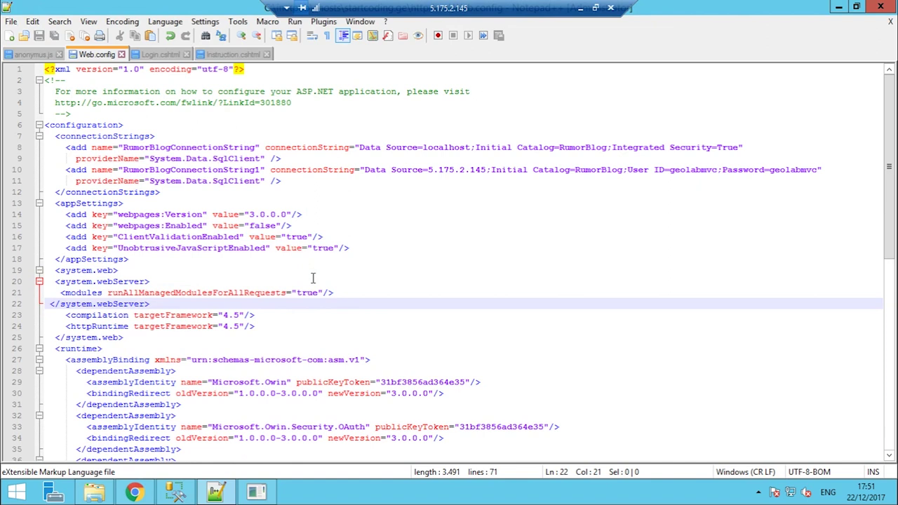
{"action": "scroll", "coordinate": [313, 279], "scroll_direction": "down", "scroll_amount": 12}
{"action": "scroll", "coordinate": [328, 194], "scroll_direction": "up", "scroll_amount": 9}
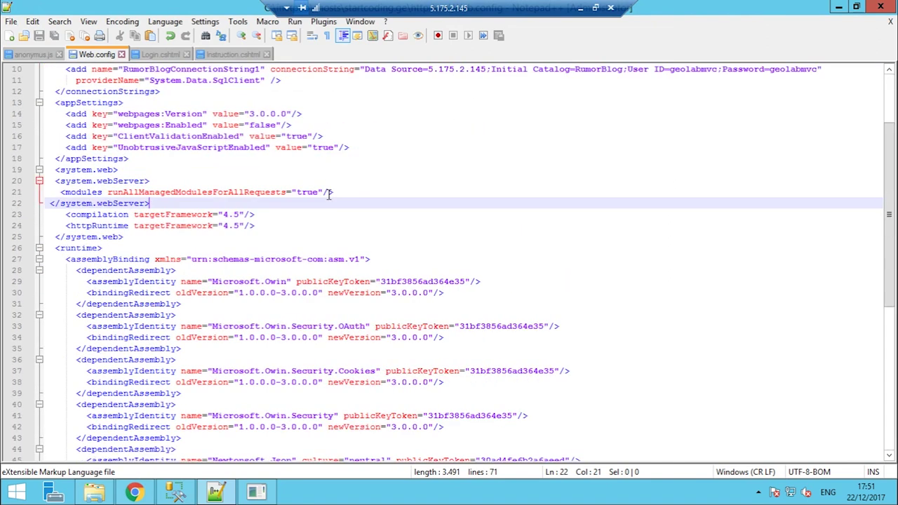
Reload startcoding.ge locally, which now returns a 500 Internal server error
{"action": "left_click", "coordinate": [584, 10]}
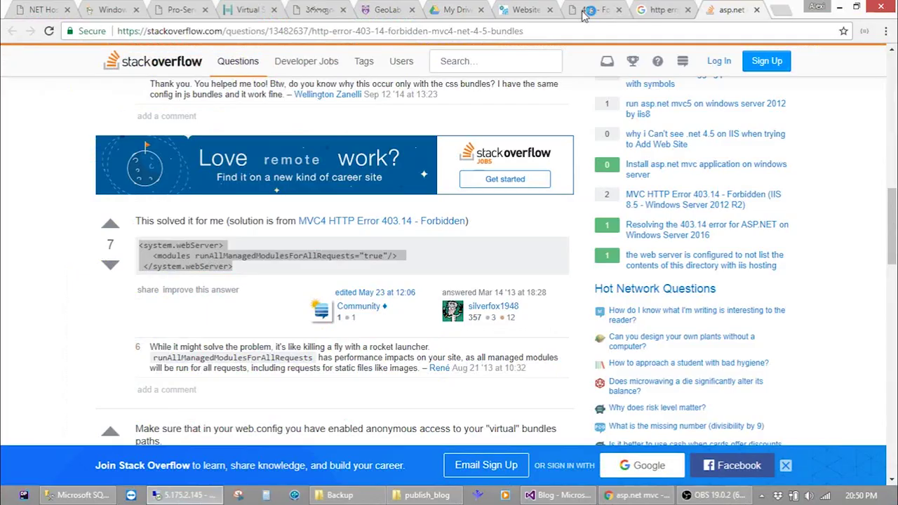
{"action": "left_click", "coordinate": [576, 33]}
{"action": "key", "text": "ctrl+shift+Tab"}
{"action": "key", "text": "ctrl+shift+Tab"}
{"action": "key", "text": "F5"}
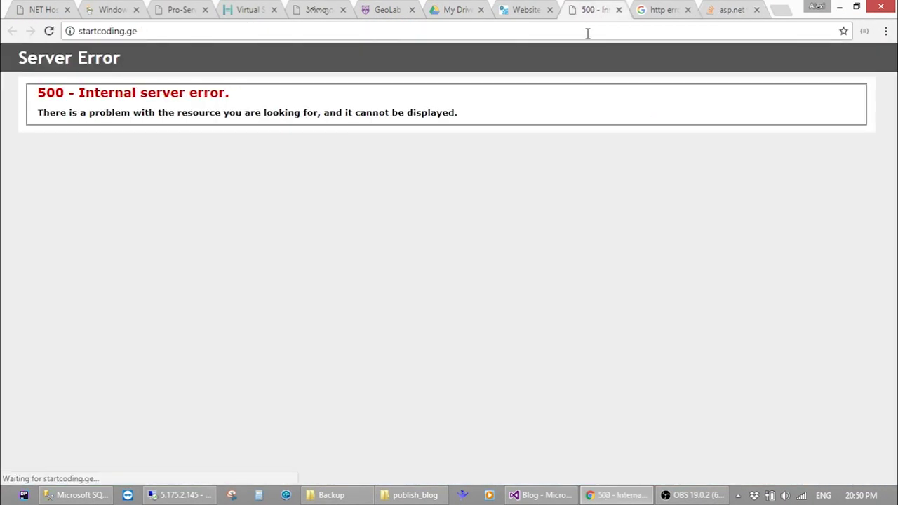
Open the linked MVC4 HTTP Error 403.14 Stack Overflow question in a new window and read it
{"action": "key", "text": "ctrl+Tab"}
{"action": "key", "text": "ctrl+Tab"}
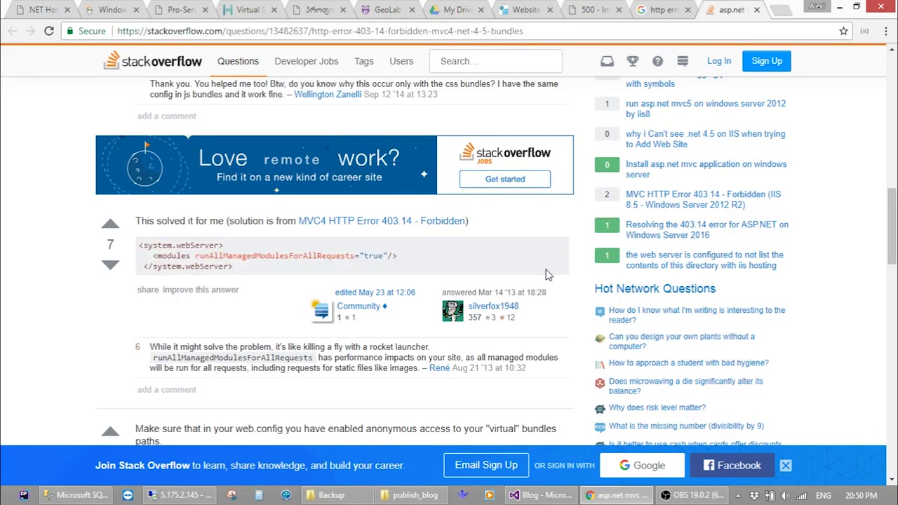
{"action": "scroll", "coordinate": [548, 281], "scroll_direction": "down", "scroll_amount": 2}
{"action": "scroll", "coordinate": [548, 281], "scroll_direction": "down", "scroll_amount": 3}
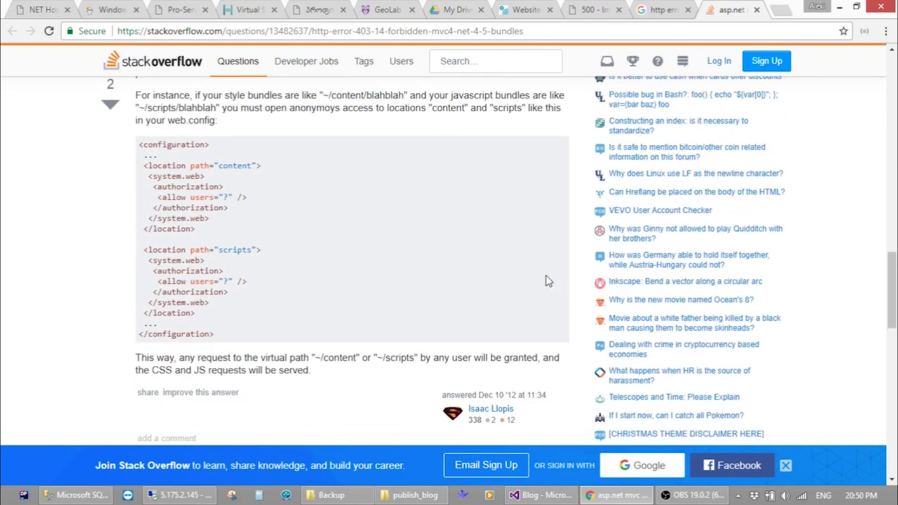
{"action": "scroll", "coordinate": [547, 277], "scroll_direction": "up", "scroll_amount": 15}
{"action": "scroll", "coordinate": [549, 277], "scroll_direction": "up", "scroll_amount": 5}
{"action": "scroll", "coordinate": [549, 277], "scroll_direction": "down", "scroll_amount": 6}
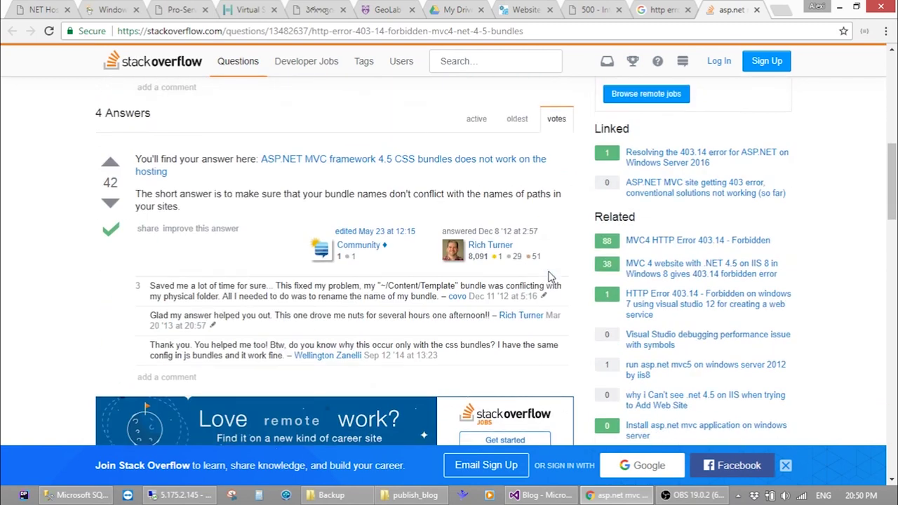
{"action": "scroll", "coordinate": [551, 277], "scroll_direction": "down", "scroll_amount": 5}
{"action": "scroll", "coordinate": [550, 281], "scroll_direction": "up", "scroll_amount": 1}
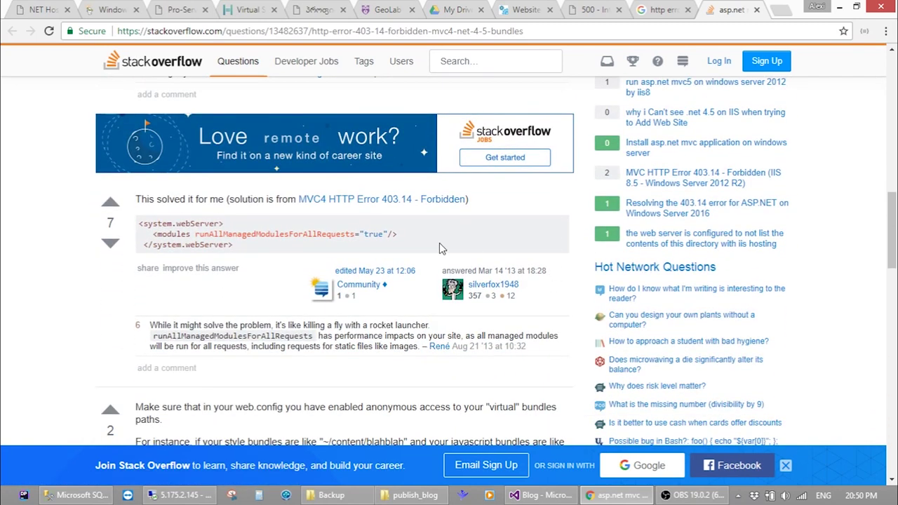
{"action": "right_click", "coordinate": [358, 202]}
{"action": "left_click", "coordinate": [370, 217]}
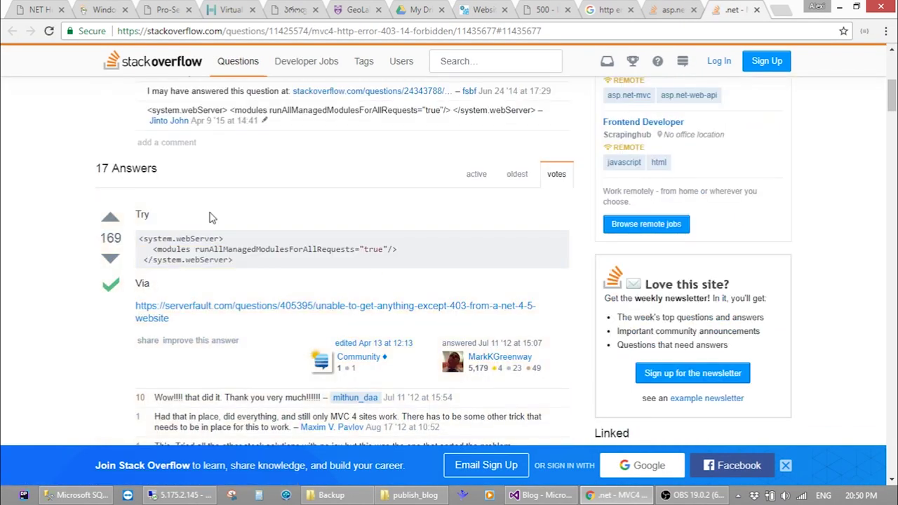
{"action": "scroll", "coordinate": [3, 240], "scroll_direction": "down", "scroll_amount": 1}
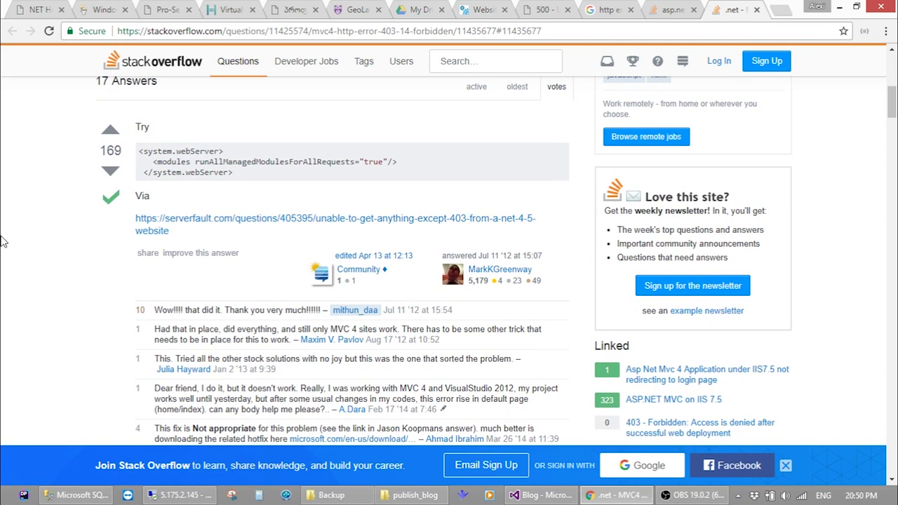
{"action": "scroll", "coordinate": [3, 240], "scroll_direction": "down", "scroll_amount": 1}
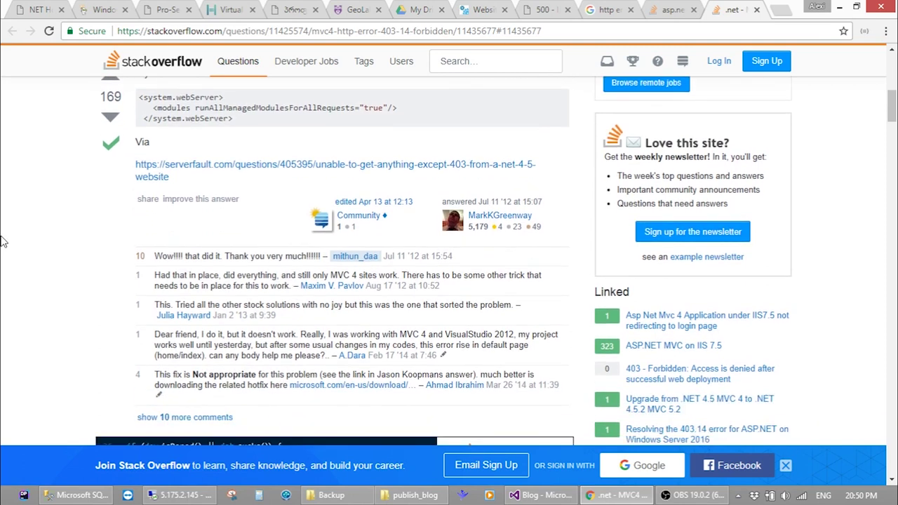
{"action": "scroll", "coordinate": [3, 240], "scroll_direction": "up", "scroll_amount": 2}
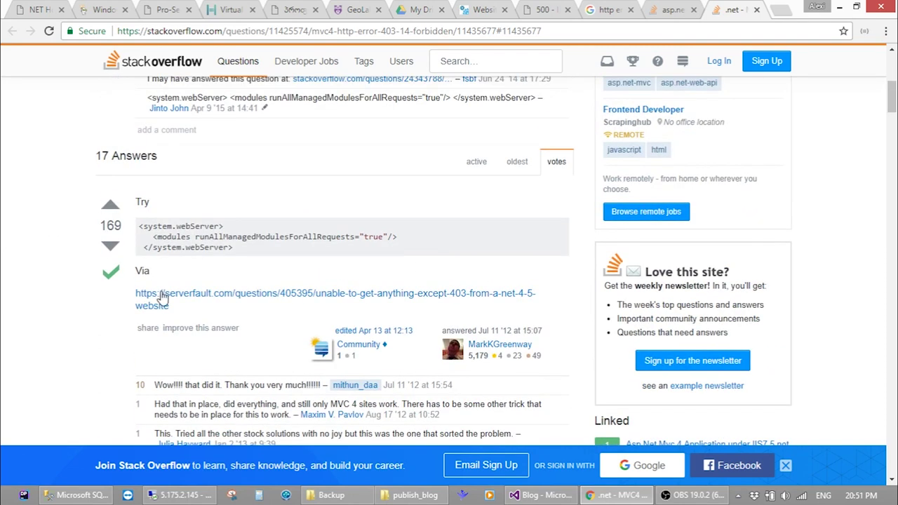
{"action": "left_click", "coordinate": [181, 495]}
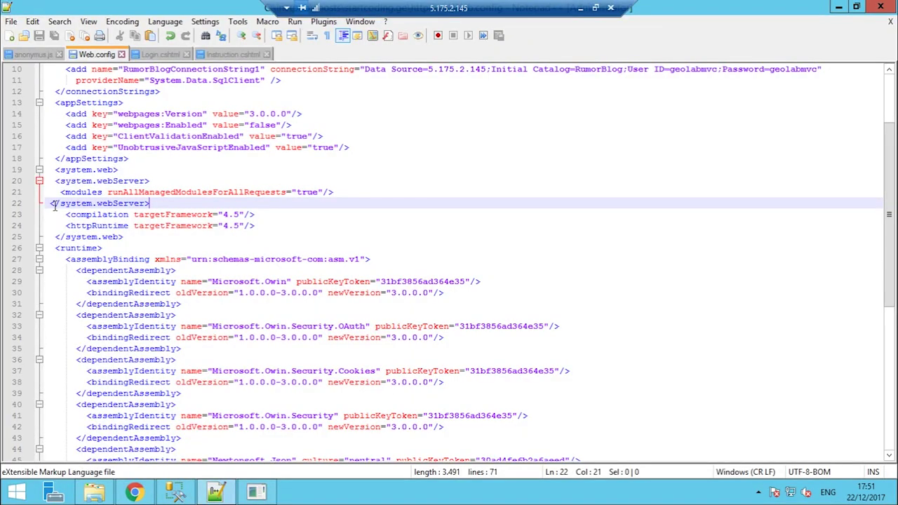
Cut the system.webServer lines out of system.web and paste them after </appSettings>
{"action": "left_click_drag", "start_coordinate": [48, 203], "coordinate": [152, 235]}
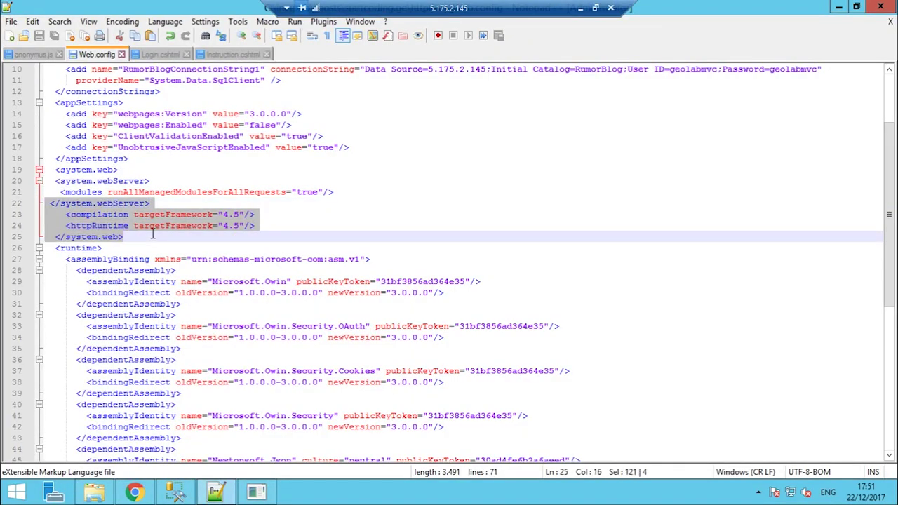
{"action": "left_click", "coordinate": [174, 193]}
{"action": "key", "text": "shift+Home"}
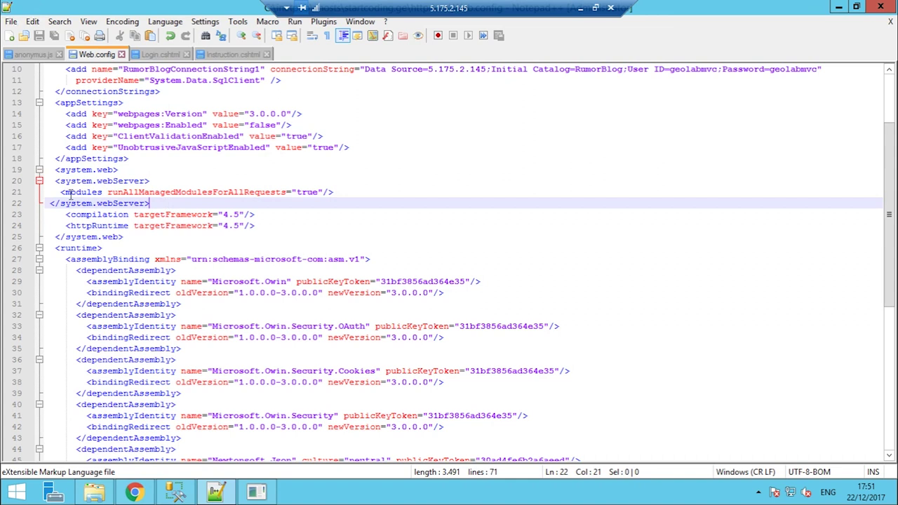
{"action": "key", "text": "shift+Up"}
{"action": "key", "text": "shift+Up"}
{"action": "key", "text": "ctrl+c"}
{"action": "key", "text": "Delete"}
{"action": "left_click", "coordinate": [156, 158]}
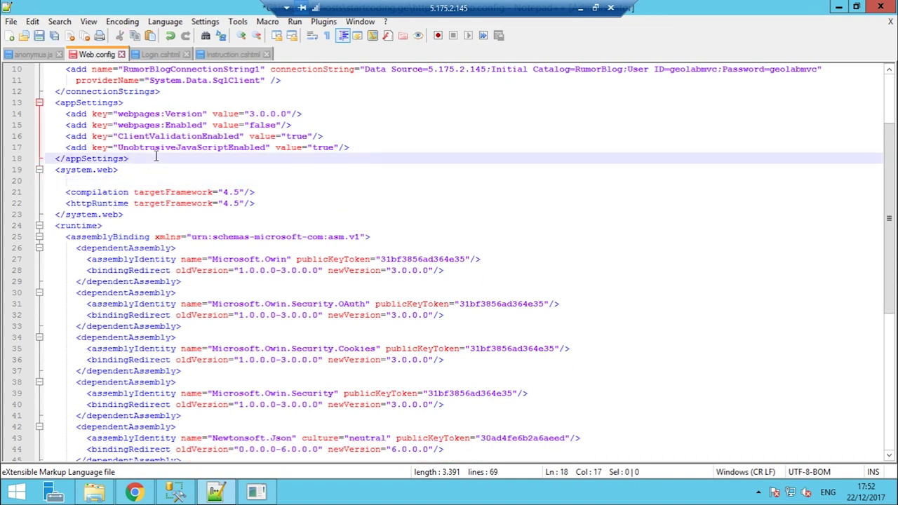
{"action": "key", "text": "ctrl+v"}
Reload startcoding.ge in the local browser to test the moved block
{"action": "left_click", "coordinate": [581, 8]}
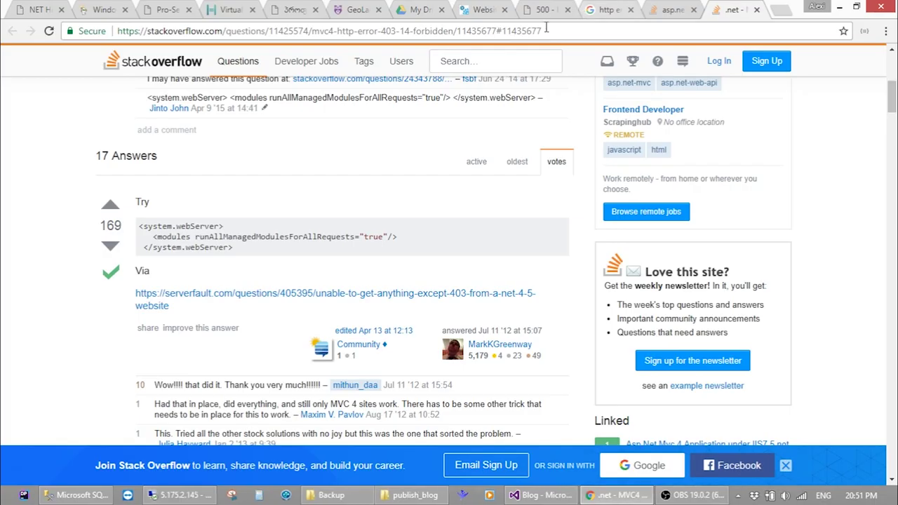
{"action": "left_click", "coordinate": [542, 10]}
{"action": "left_click", "coordinate": [541, 30]}
{"action": "key", "text": "Return"}
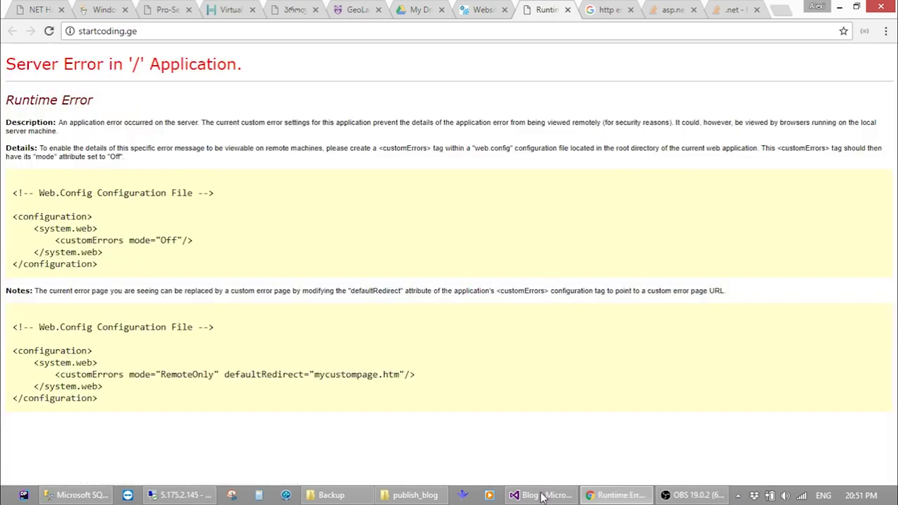
Check the relocated block and its runAllManagedModulesForAllRequests attribute on lines 19–21
{"action": "left_click", "coordinate": [188, 496]}
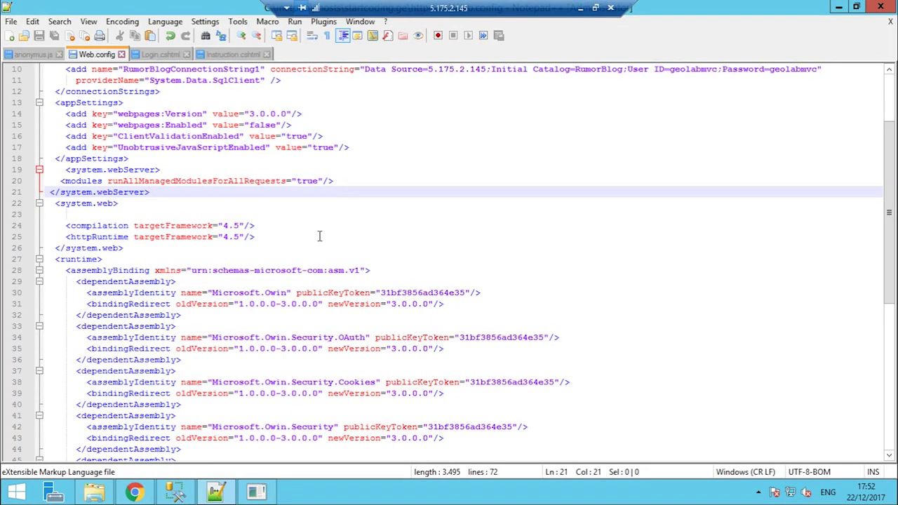
{"action": "left_click_drag", "start_coordinate": [66, 171], "coordinate": [175, 192]}
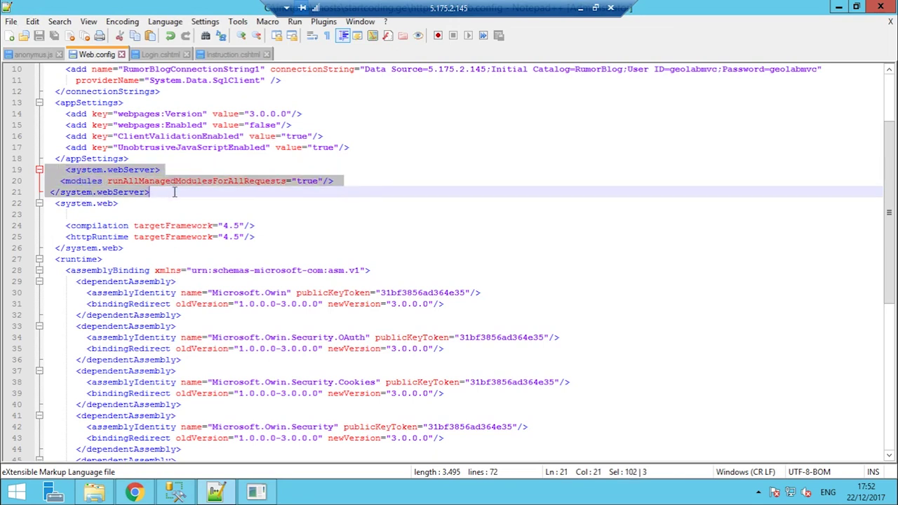
{"action": "left_click", "coordinate": [235, 150]}
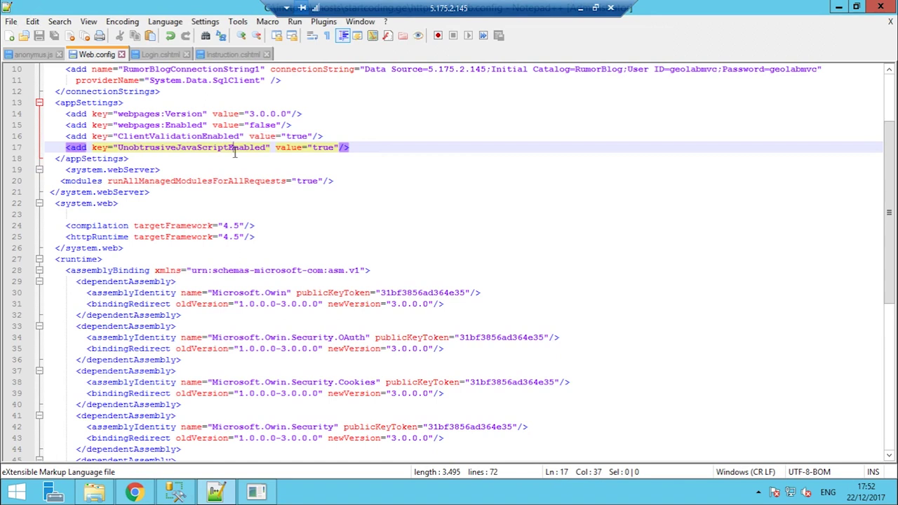
{"action": "left_click", "coordinate": [222, 170]}
{"action": "left_click_drag", "start_coordinate": [107, 182], "coordinate": [330, 181]}
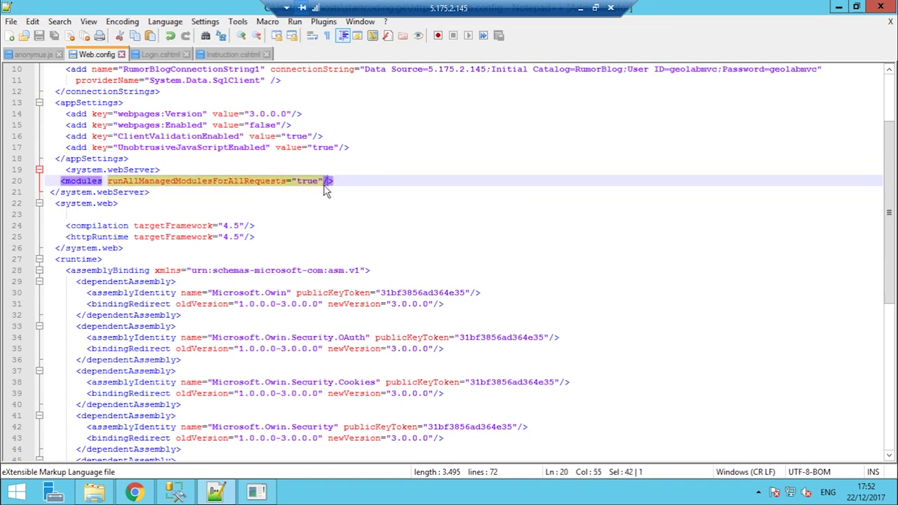
{"action": "left_click", "coordinate": [334, 203]}
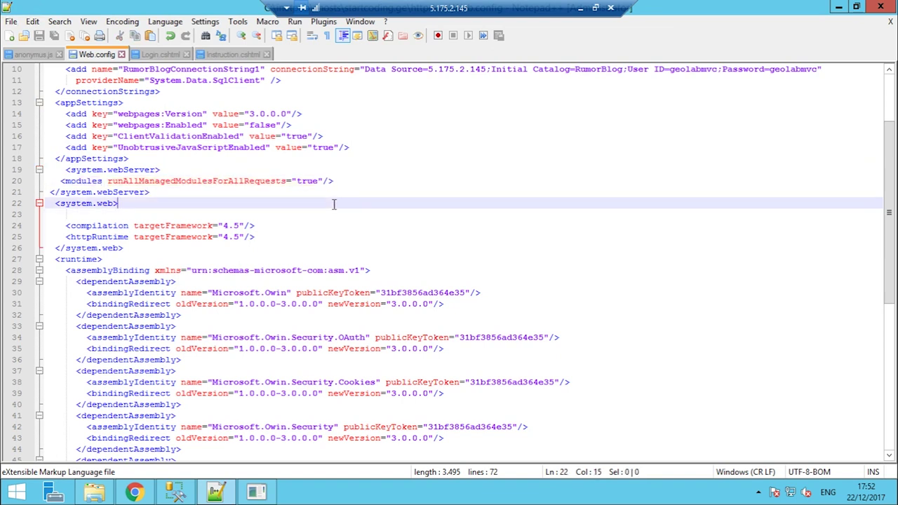
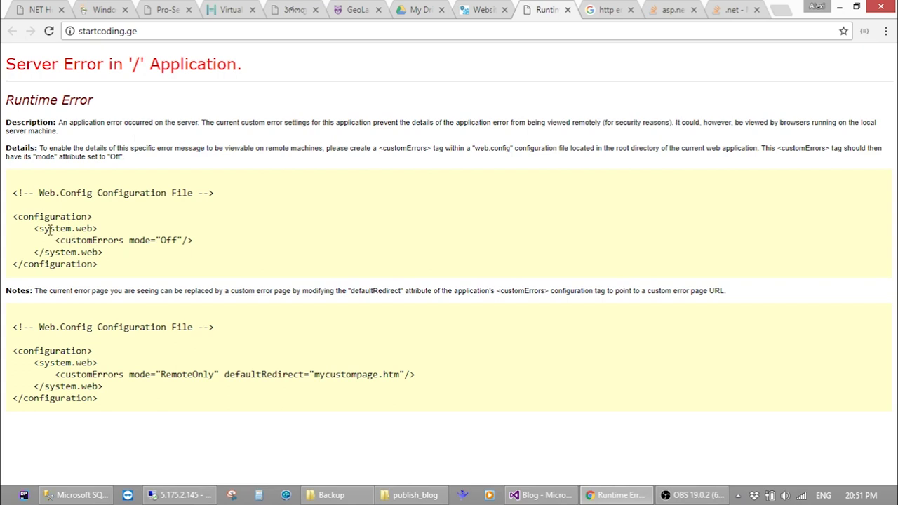
Copy the <customErrors mode="Off"/> line from the error page and go back to the server's Web.config
{"action": "left_click_drag", "start_coordinate": [55, 240], "coordinate": [213, 248]}
{"action": "key", "text": "ctrl+c"}
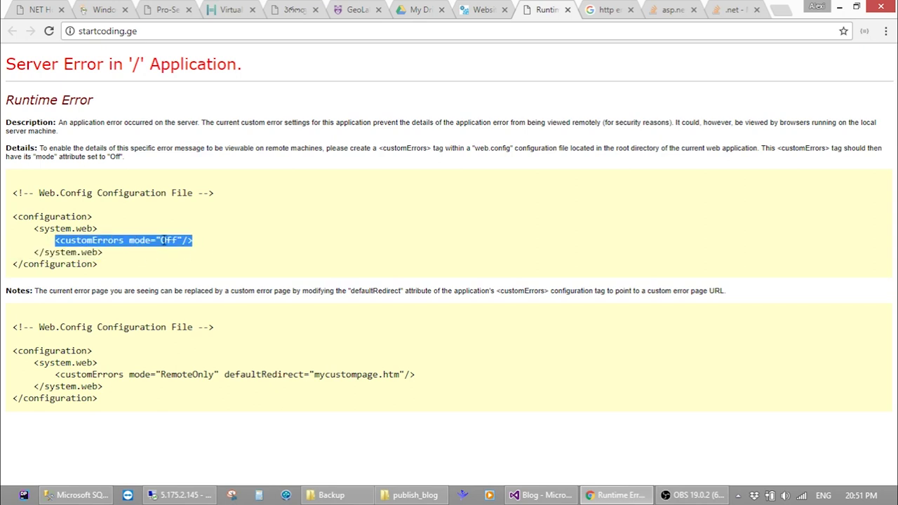
{"action": "left_click", "coordinate": [231, 495]}
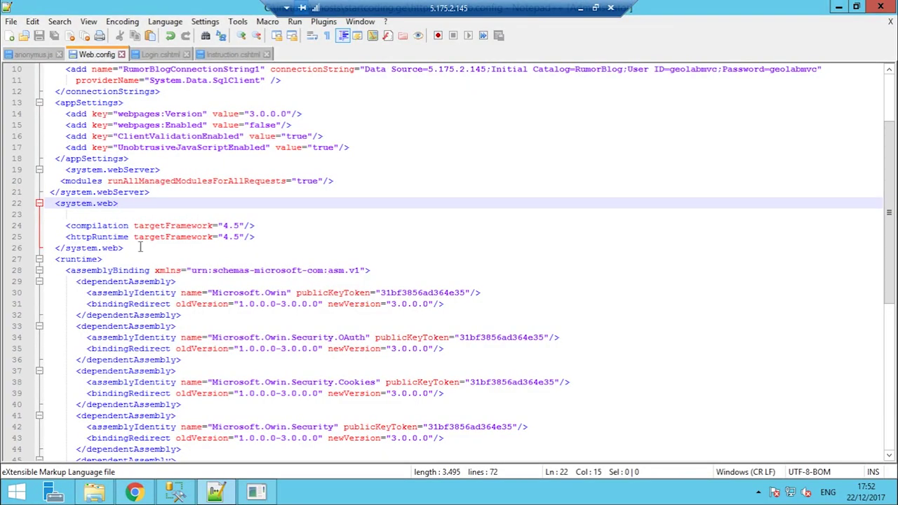
Paste customErrors mode="Off" into line 23 under system.web, then reload startcoding.ge in Chrome
{"action": "left_click", "coordinate": [144, 214]}
{"action": "key", "text": "ctrl+v"}
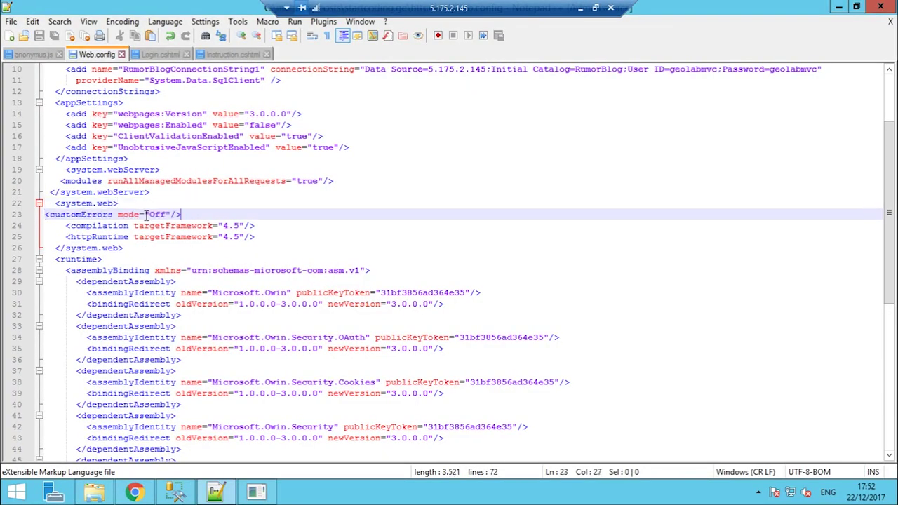
{"action": "left_click", "coordinate": [580, 8]}
{"action": "left_click", "coordinate": [571, 30]}
{"action": "key", "text": "Return"}
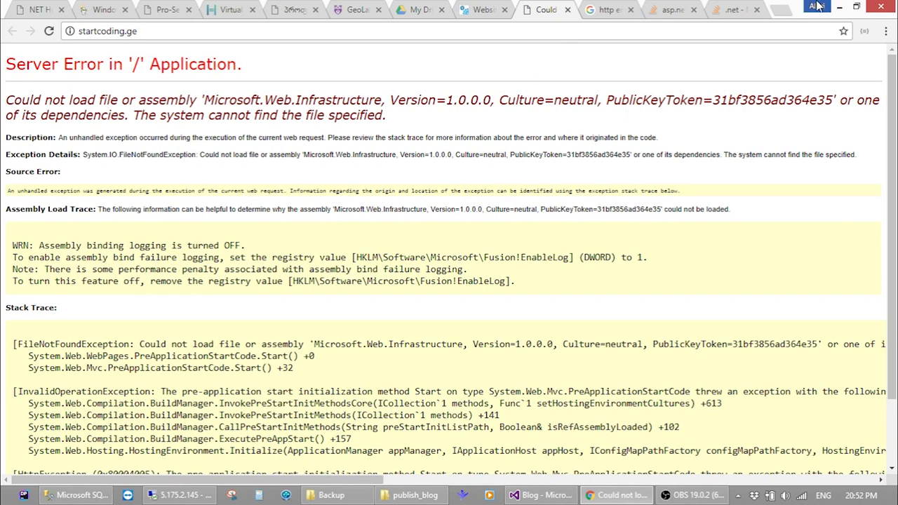
Return to Visual Studio, enlarge Solution Explorer and expand the Blog project's References
{"action": "left_click", "coordinate": [839, 6]}
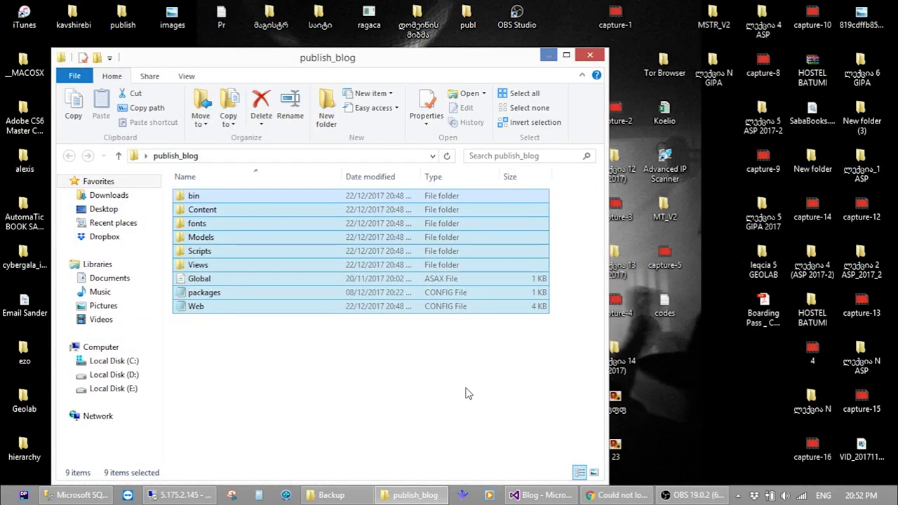
{"action": "left_click", "coordinate": [463, 406]}
{"action": "left_click", "coordinate": [540, 495]}
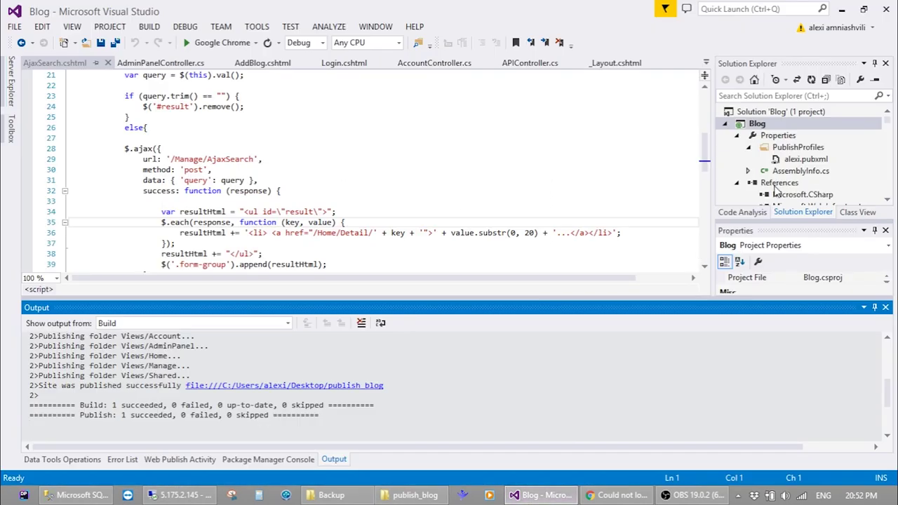
{"action": "left_click_drag", "start_coordinate": [776, 223], "coordinate": [770, 271]}
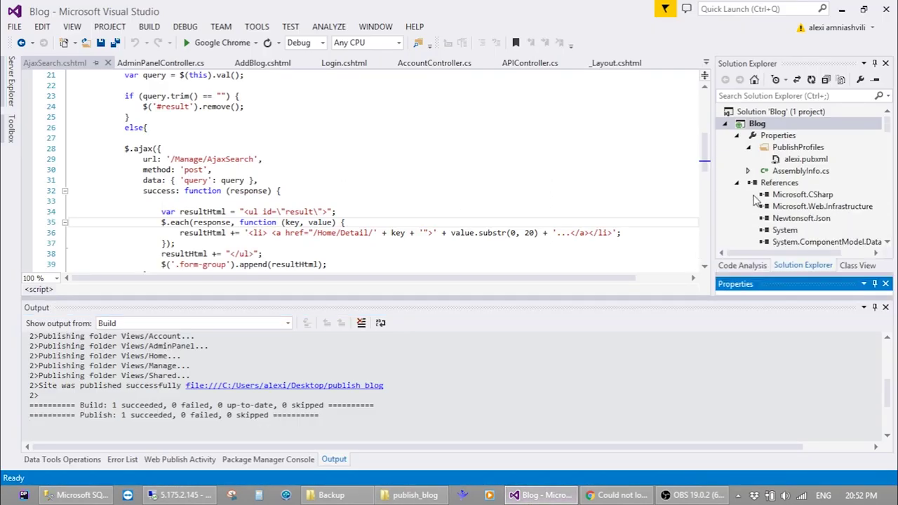
{"action": "left_click", "coordinate": [766, 183]}
Scroll the references list and select Microsoft.Web.Infrastructure to show its properties
{"action": "scroll", "coordinate": [764, 193], "scroll_direction": "down", "scroll_amount": 4}
{"action": "scroll", "coordinate": [765, 195], "scroll_direction": "down", "scroll_amount": 2}
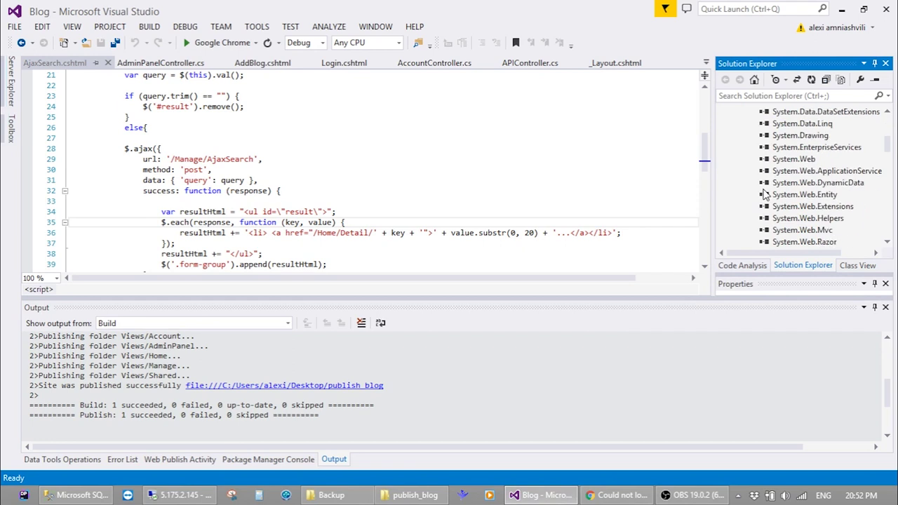
{"action": "left_click", "coordinate": [812, 161]}
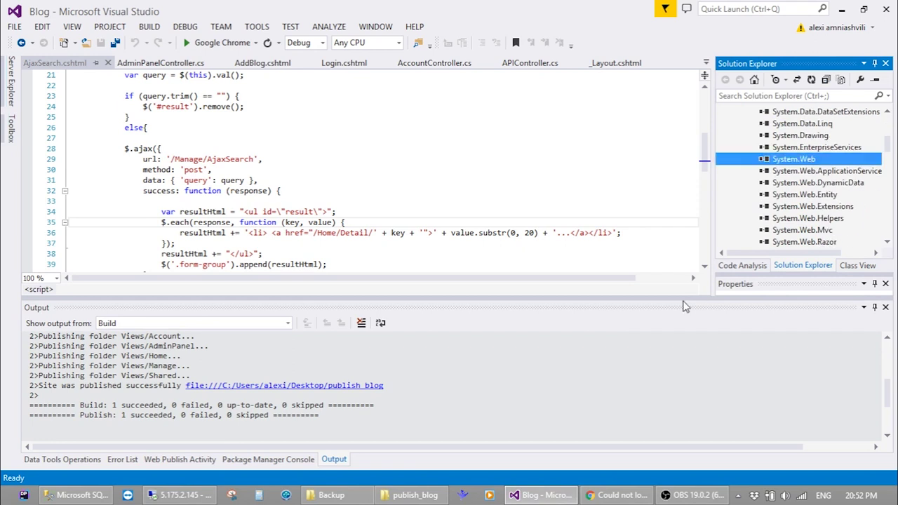
{"action": "left_click_drag", "start_coordinate": [785, 300], "coordinate": [790, 375]}
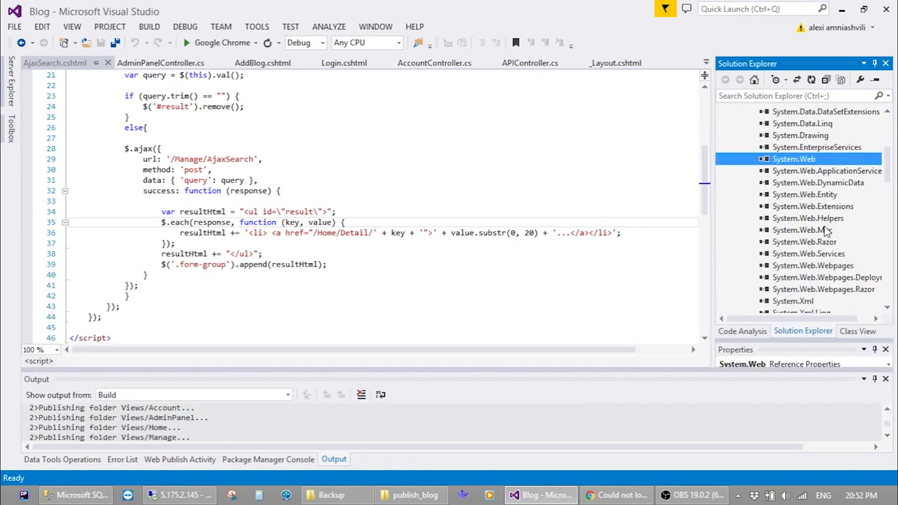
{"action": "scroll", "coordinate": [828, 231], "scroll_direction": "down", "scroll_amount": 2}
{"action": "scroll", "coordinate": [828, 232], "scroll_direction": "up", "scroll_amount": 2}
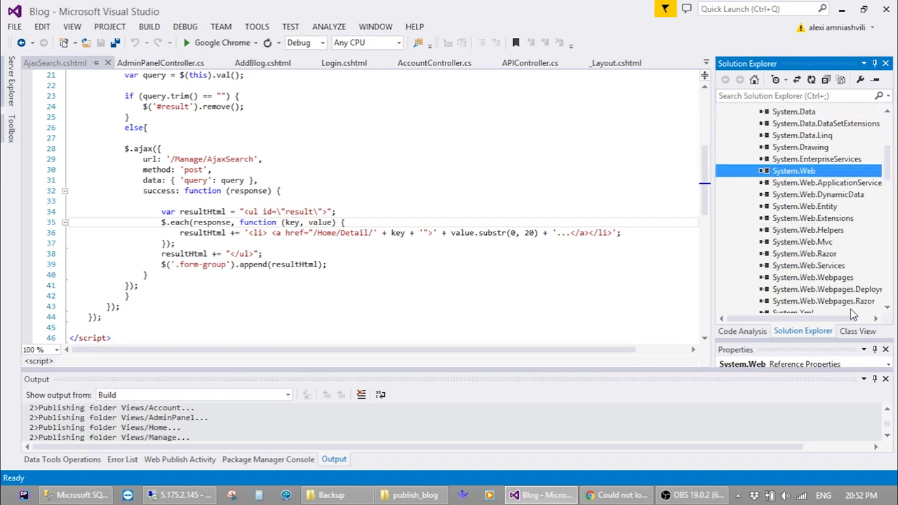
{"action": "scroll", "coordinate": [854, 196], "scroll_direction": "up", "scroll_amount": 2}
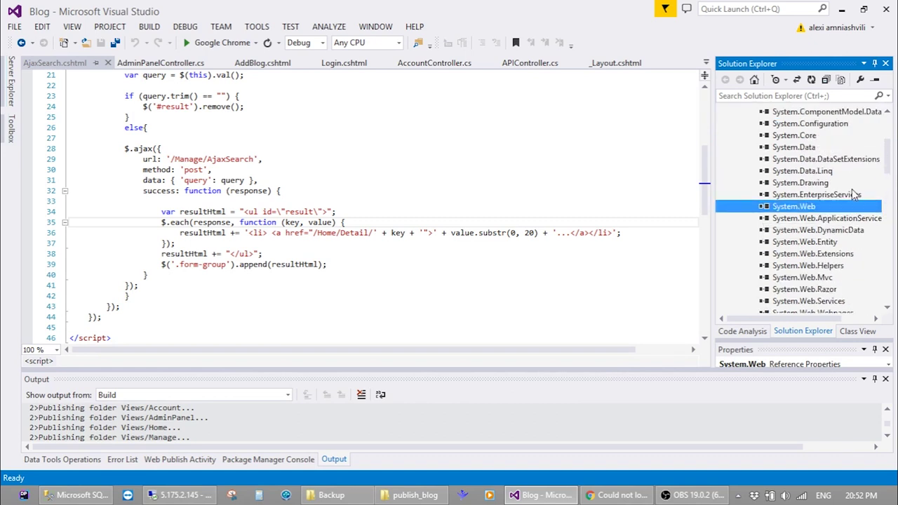
{"action": "scroll", "coordinate": [854, 195], "scroll_direction": "up", "scroll_amount": 1}
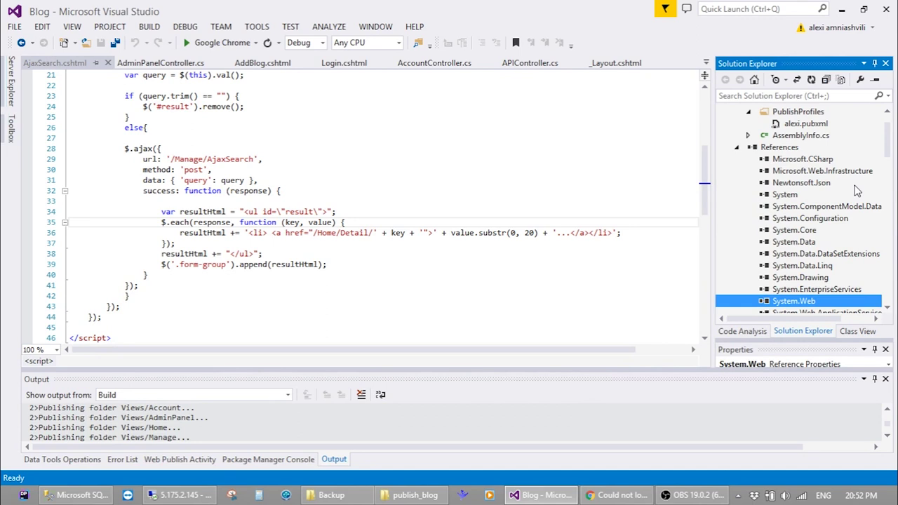
{"action": "scroll", "coordinate": [856, 190], "scroll_direction": "down", "scroll_amount": 2}
{"action": "scroll", "coordinate": [857, 188], "scroll_direction": "up", "scroll_amount": 2}
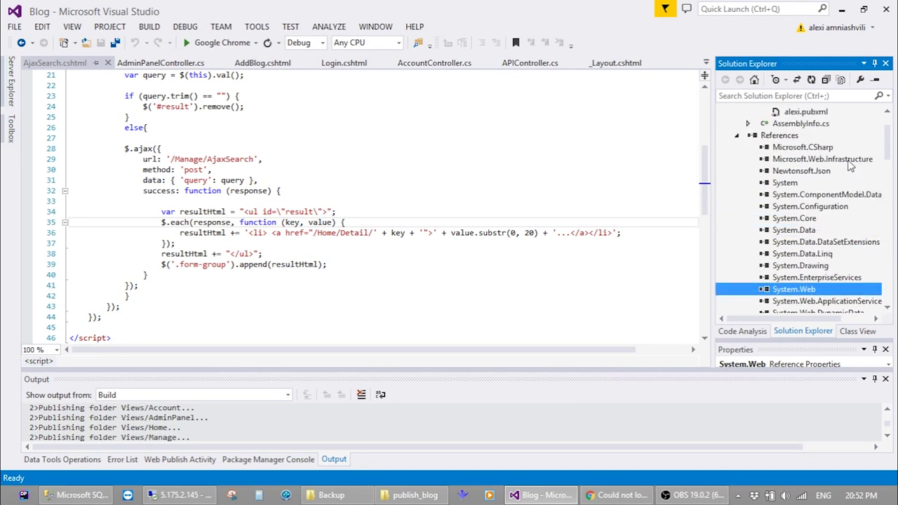
{"action": "left_click", "coordinate": [849, 161]}
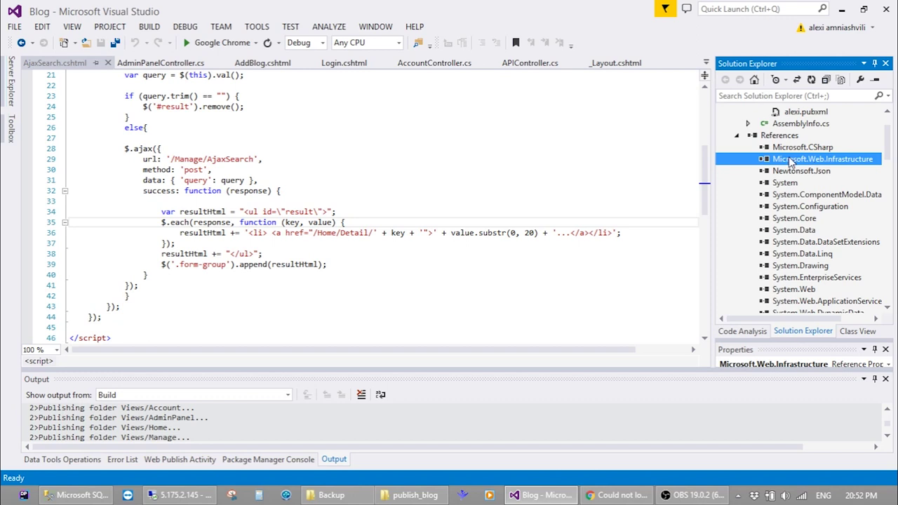
Open the published bin folder to confirm Microsoft.Web.Infrastructure.dll is missing
{"action": "left_click", "coordinate": [842, 10]}
{"action": "left_click", "coordinate": [245, 197]}
{"action": "double_click", "coordinate": [246, 197]}
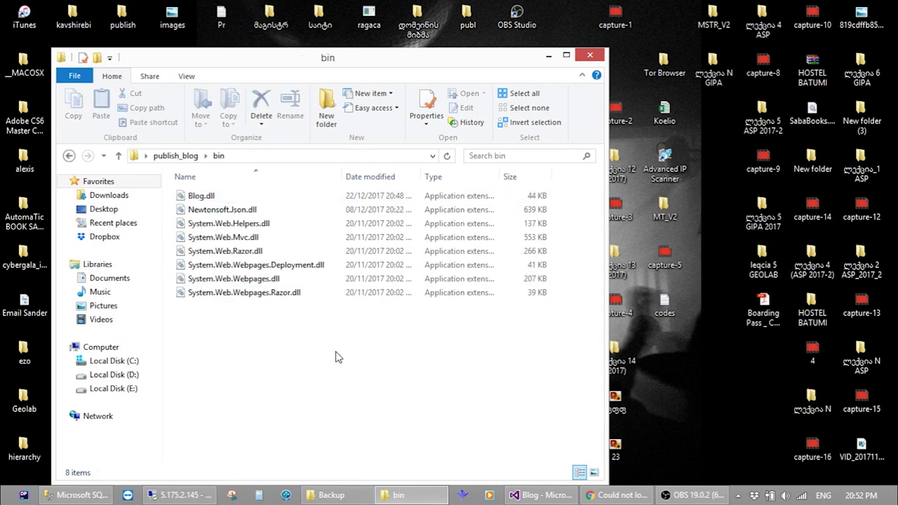
Select the Microsoft.Web.Infrastructure reference and enlarge its Properties pane
{"action": "left_click", "coordinate": [558, 497]}
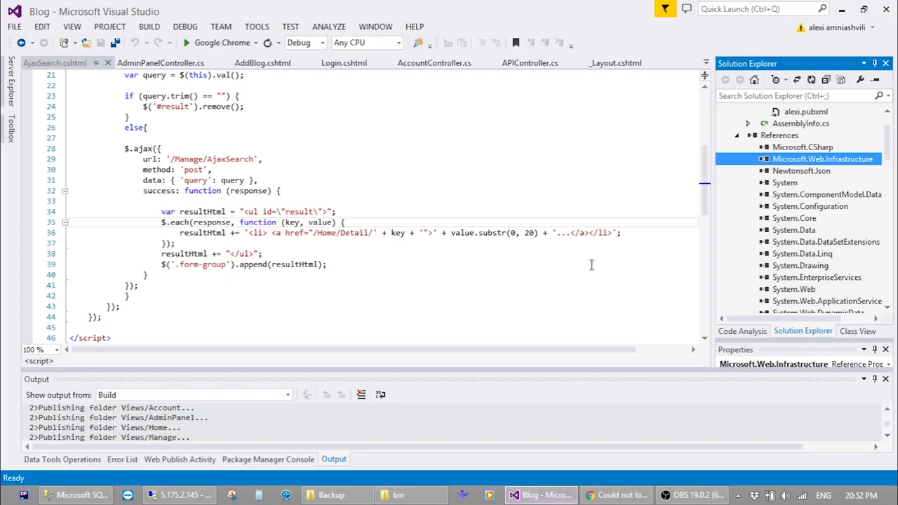
{"action": "scroll", "coordinate": [763, 195], "scroll_direction": "up", "scroll_amount": 2}
{"action": "left_click", "coordinate": [811, 219]}
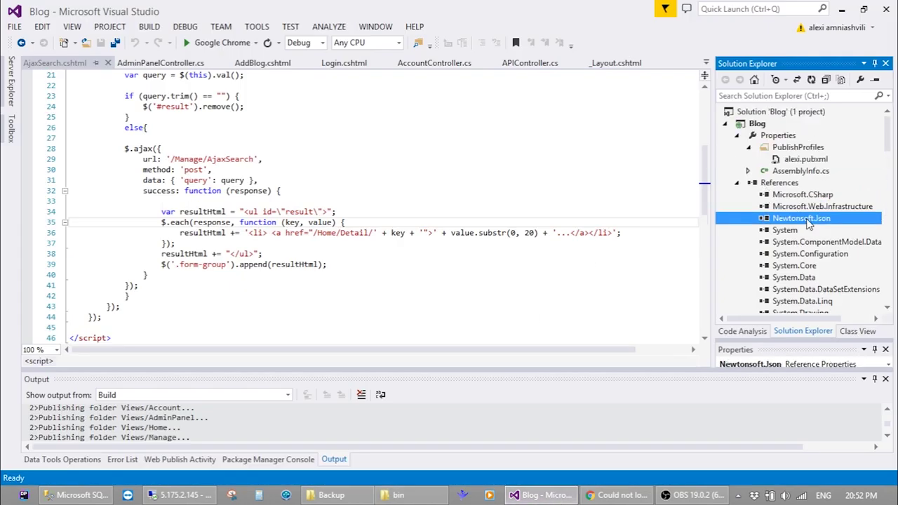
{"action": "left_click", "coordinate": [814, 207]}
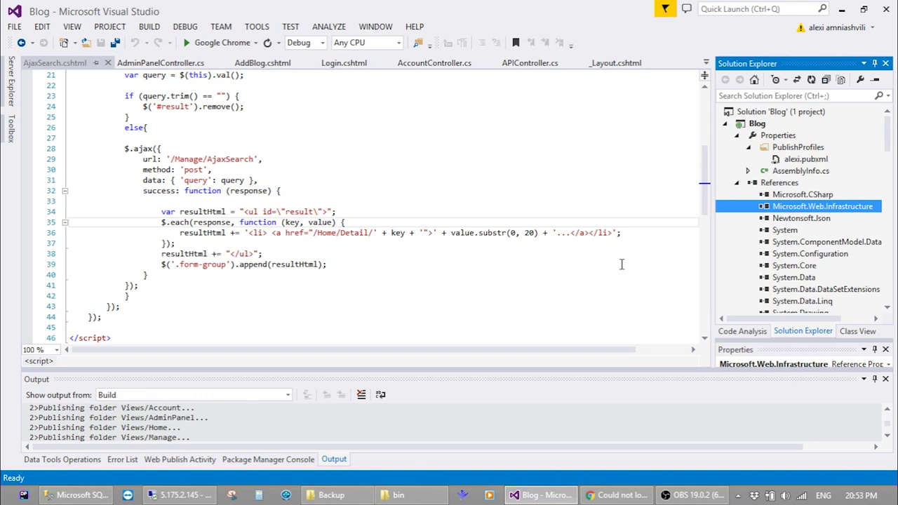
{"action": "left_click_drag", "start_coordinate": [803, 342], "coordinate": [807, 239]}
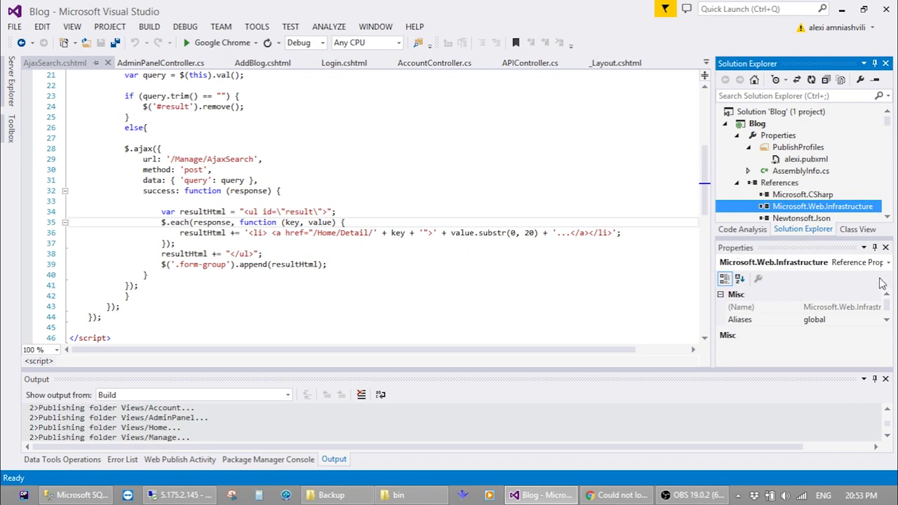
Set Microsoft.Web.Infrastructure's Copy Local to True and republish the Blog project successfully
{"action": "left_click", "coordinate": [887, 323]}
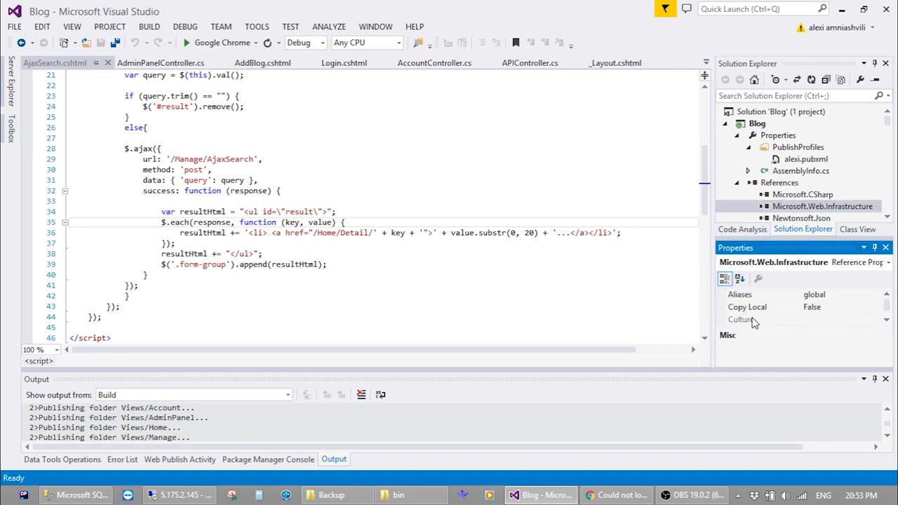
{"action": "left_click", "coordinate": [831, 310]}
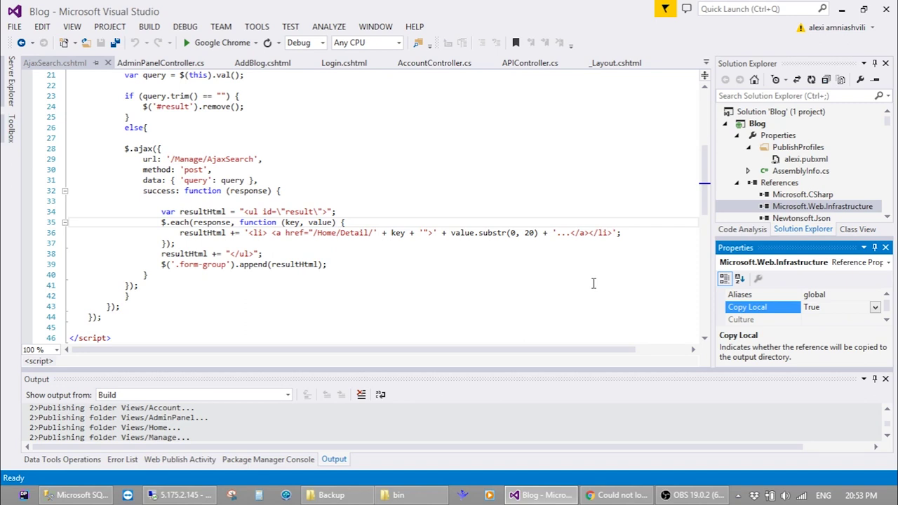
{"action": "right_click", "coordinate": [772, 125]}
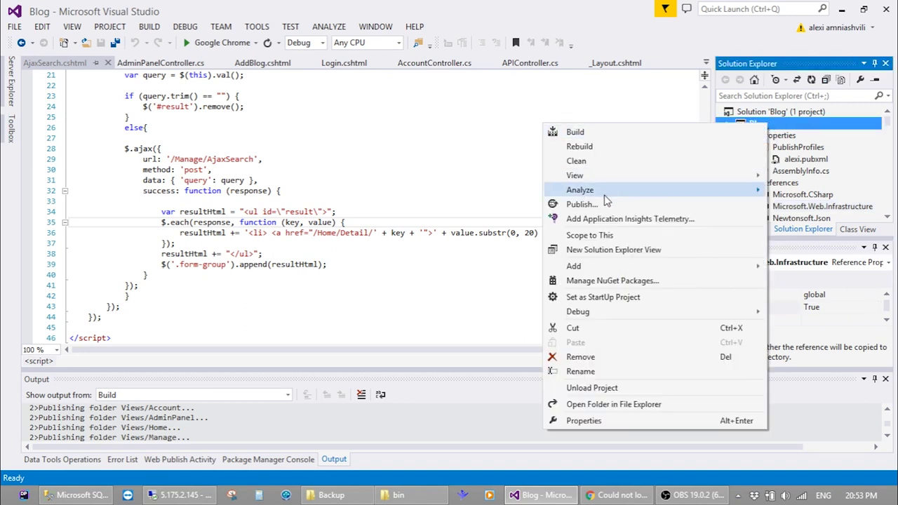
{"action": "left_click", "coordinate": [606, 203]}
{"action": "left_click", "coordinate": [579, 406]}
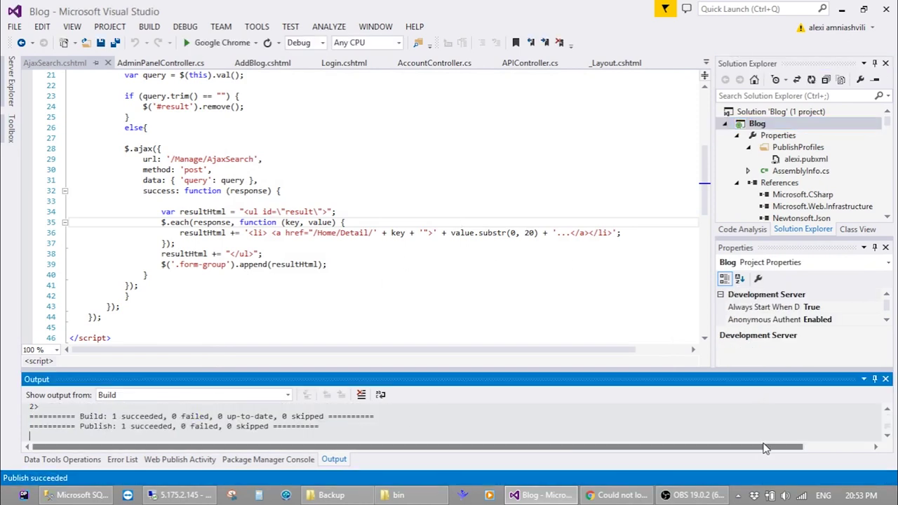
{"action": "key", "text": "super+d"}
Copy Microsoft.Web.Infrastructure.dll from publish_blog\bin and switch to the remote server session
{"action": "double_click", "coordinate": [415, 402]}
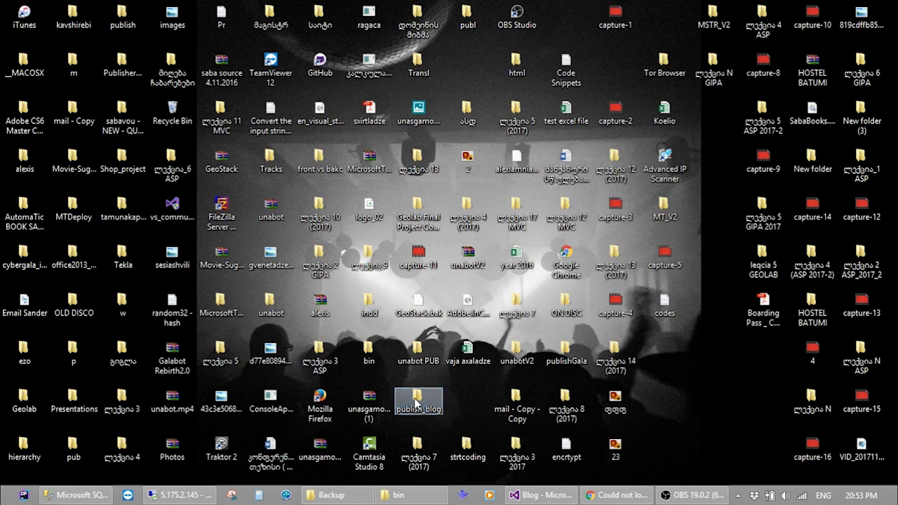
{"action": "double_click", "coordinate": [220, 151]}
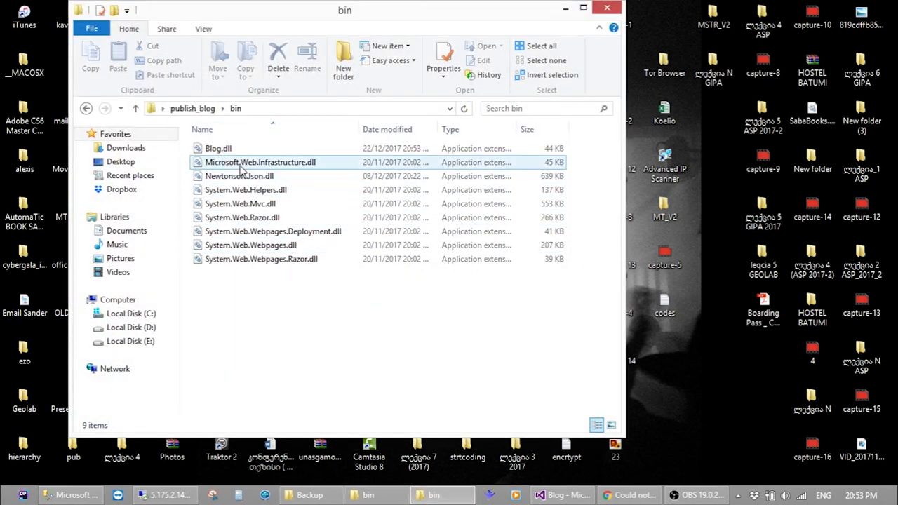
{"action": "left_click", "coordinate": [242, 164]}
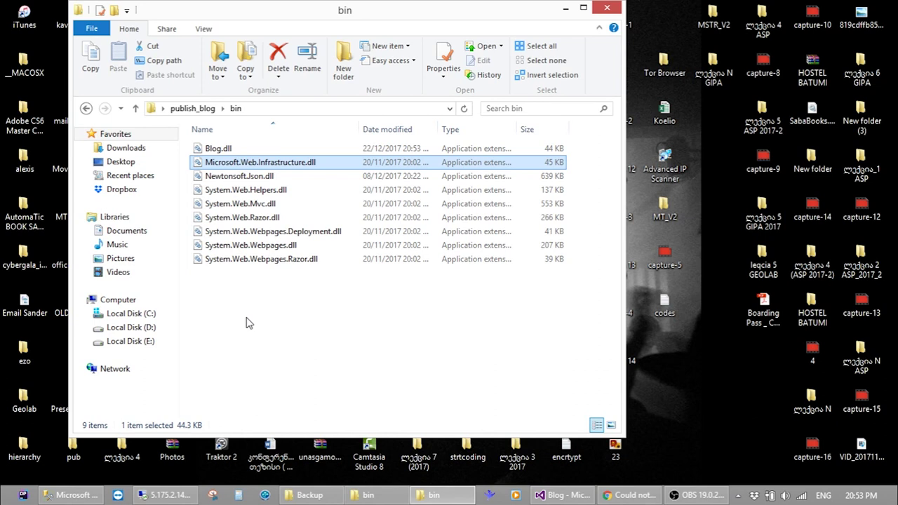
{"action": "key", "text": "ctrl+c"}
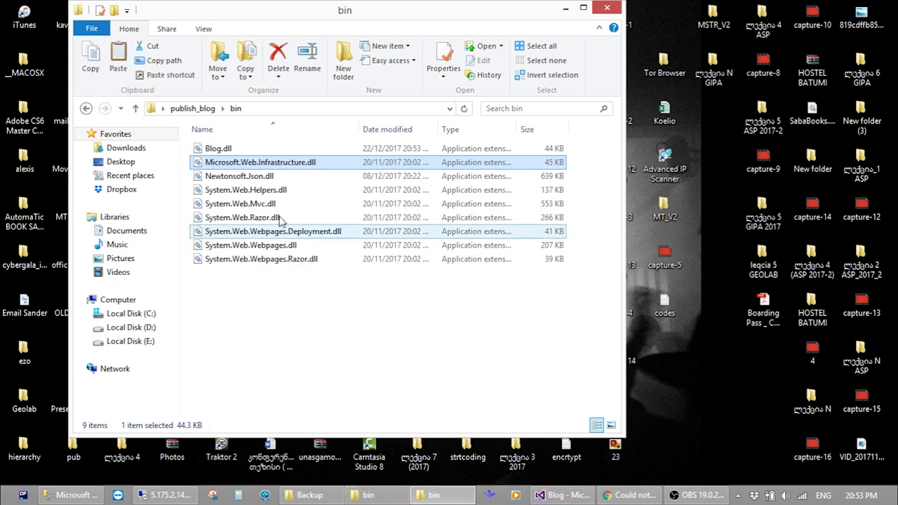
{"action": "left_click", "coordinate": [163, 495]}
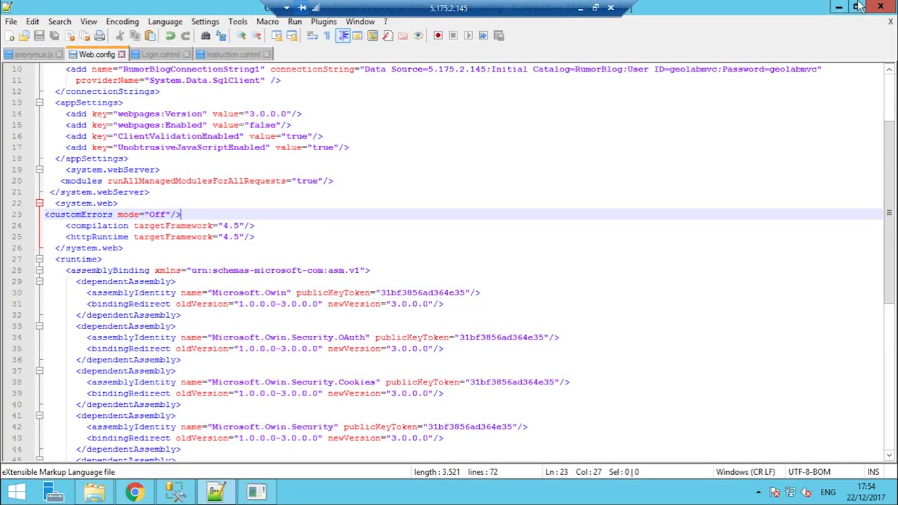
Close Notepad++ without updating and paste Microsoft.Web.Infrastructure.dll into the server's httpdocs\bin
{"action": "left_click", "coordinate": [881, 6]}
{"action": "left_click", "coordinate": [539, 289]}
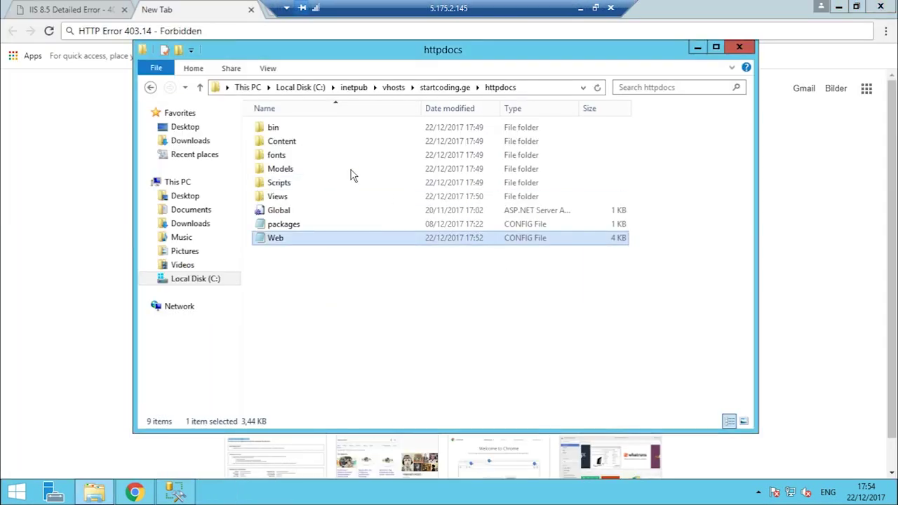
{"action": "double_click", "coordinate": [291, 128]}
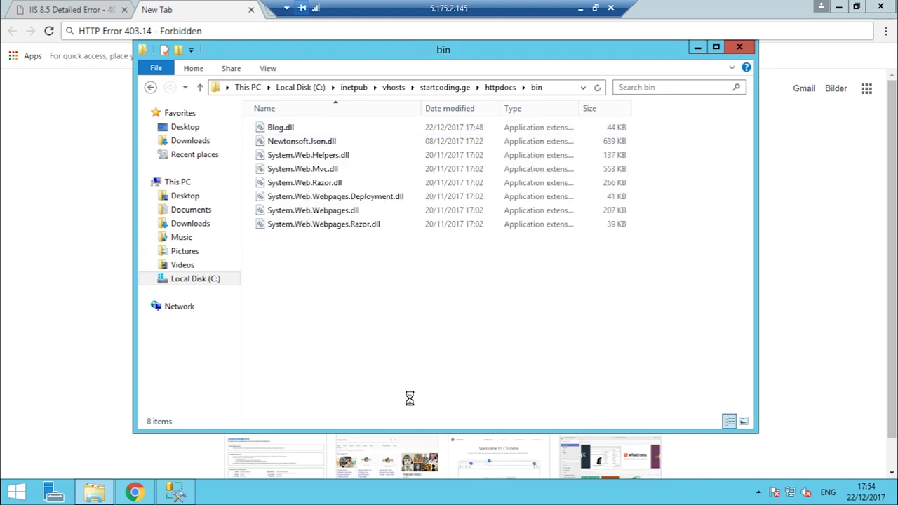
{"action": "key", "text": "ctrl+v"}
Return to the local Chrome window and reload startcoding.ge
{"action": "left_click", "coordinate": [44, 236]}
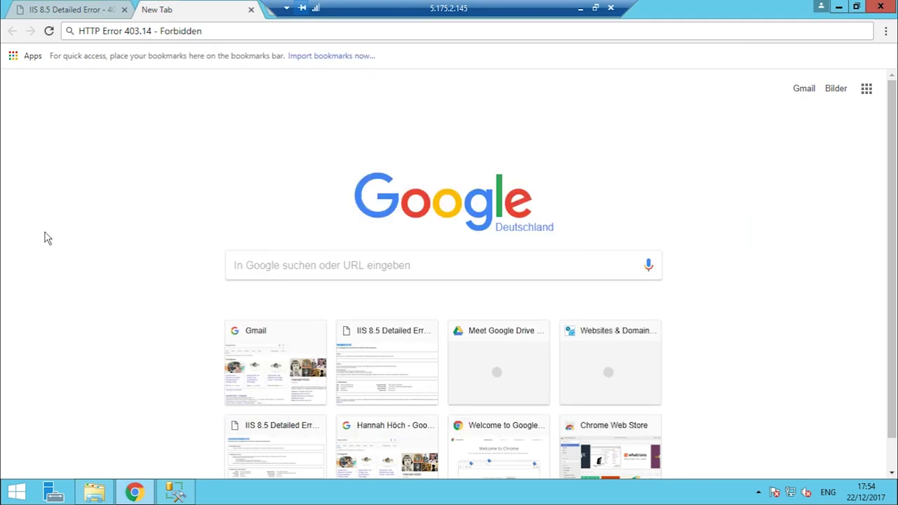
{"action": "left_click", "coordinate": [581, 8]}
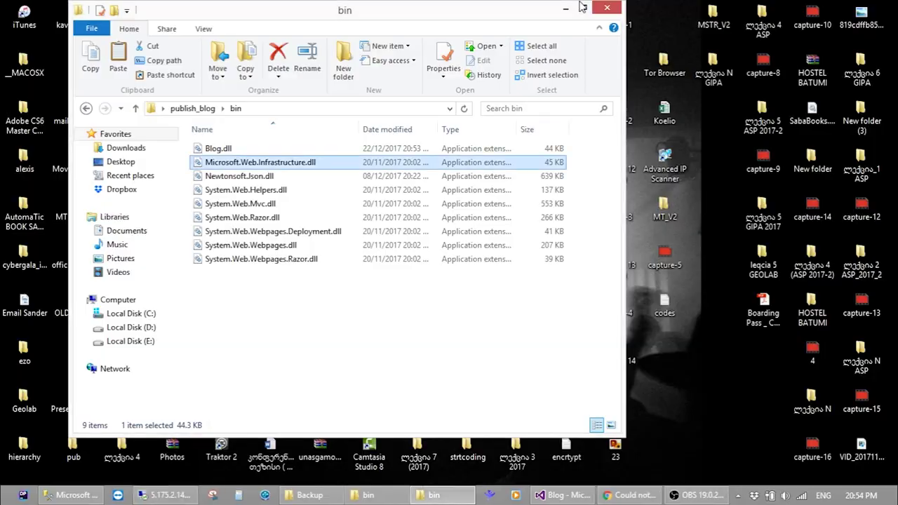
{"action": "left_click", "coordinate": [629, 495]}
{"action": "left_click", "coordinate": [493, 28]}
{"action": "key", "text": "Return"}
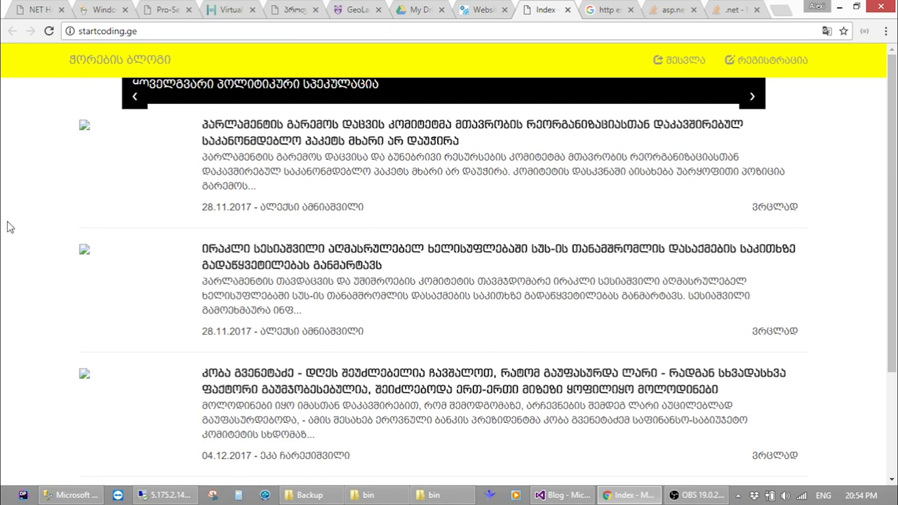
Inspect the first post's broken image to see its /Content/Images path, then return to the server
{"action": "right_click", "coordinate": [84, 125]}
{"action": "left_click", "coordinate": [141, 205]}
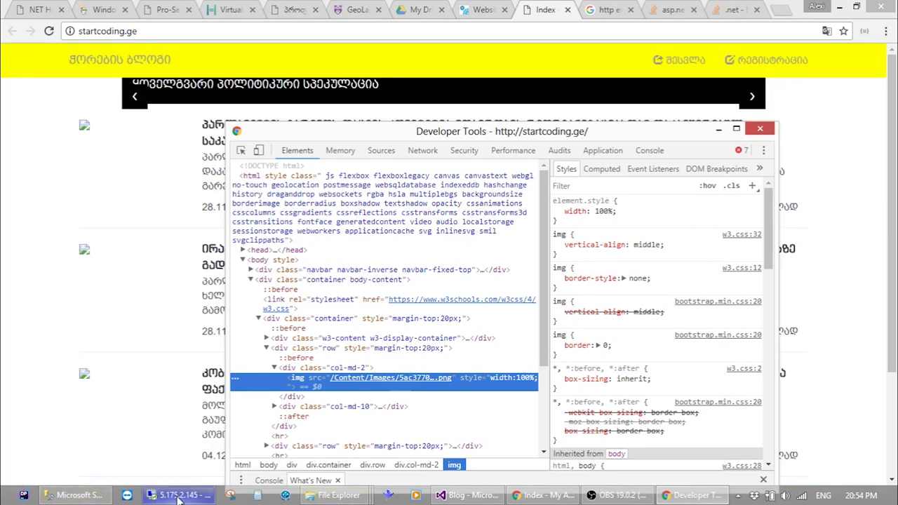
{"action": "left_click", "coordinate": [179, 495]}
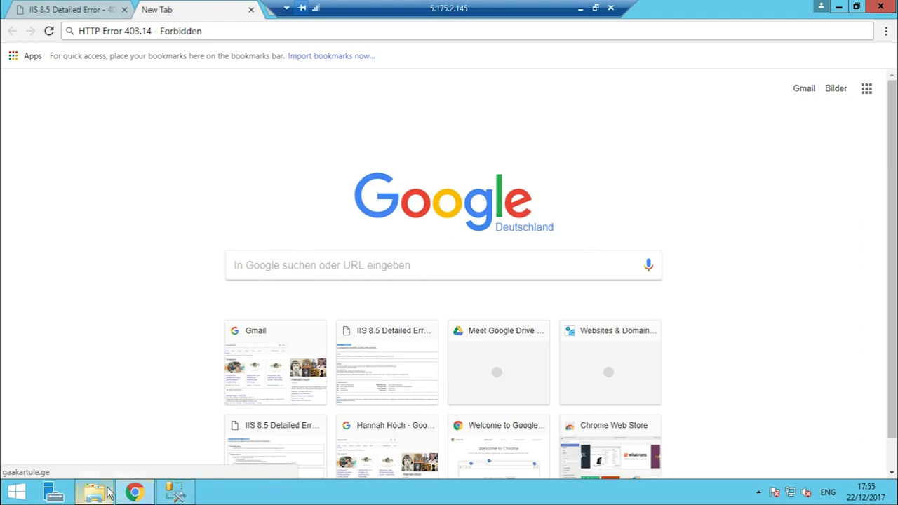
Open the server's httpdocs\Content folder, which holds only CSS files and no Images folder
{"action": "left_click", "coordinate": [94, 492]}
{"action": "left_click", "coordinate": [501, 87]}
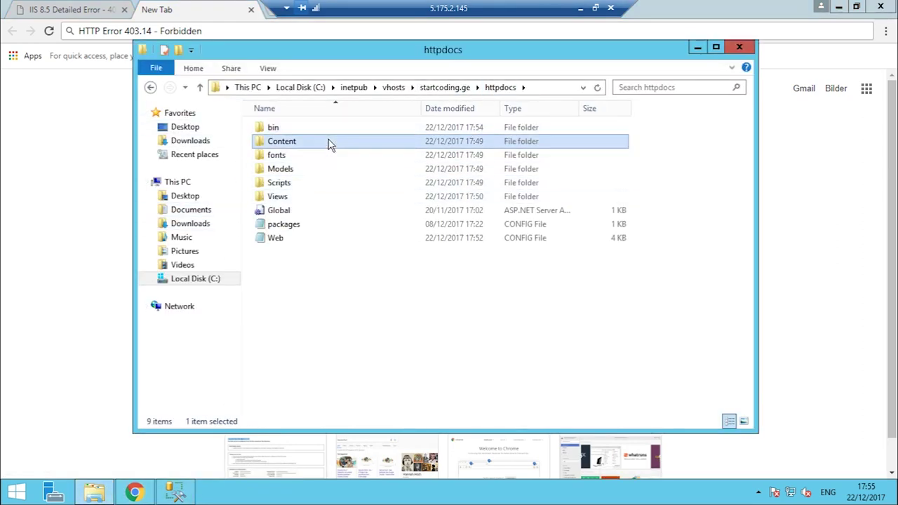
{"action": "double_click", "coordinate": [330, 142]}
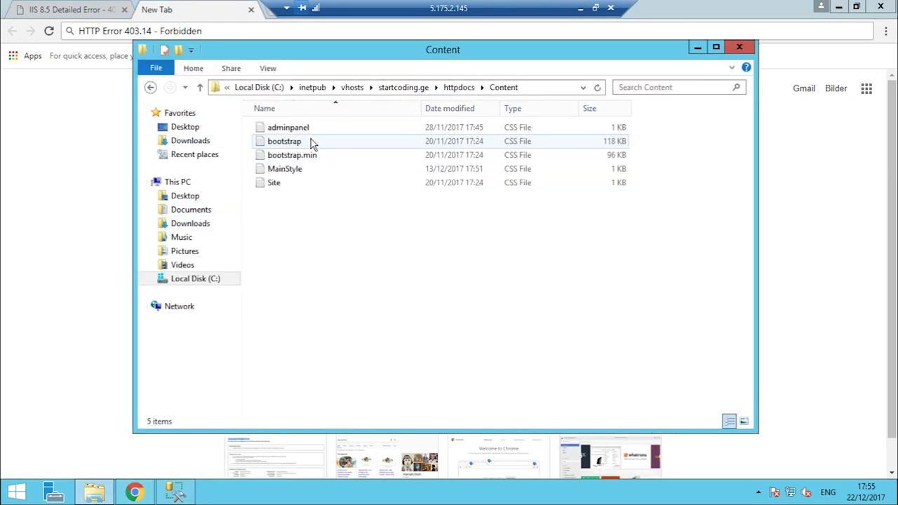
Close Chrome's developer tools and bring the local blog page back to the front
{"action": "left_click", "coordinate": [580, 9]}
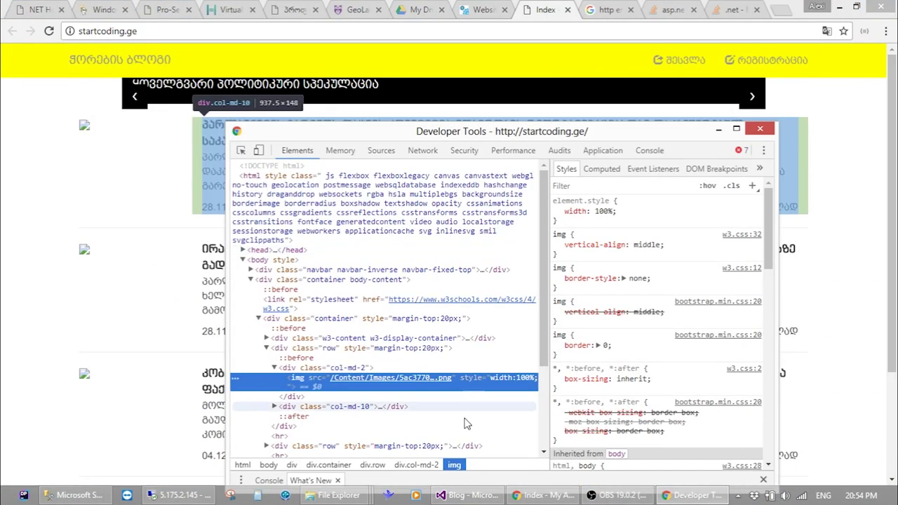
{"action": "key", "text": "F12"}
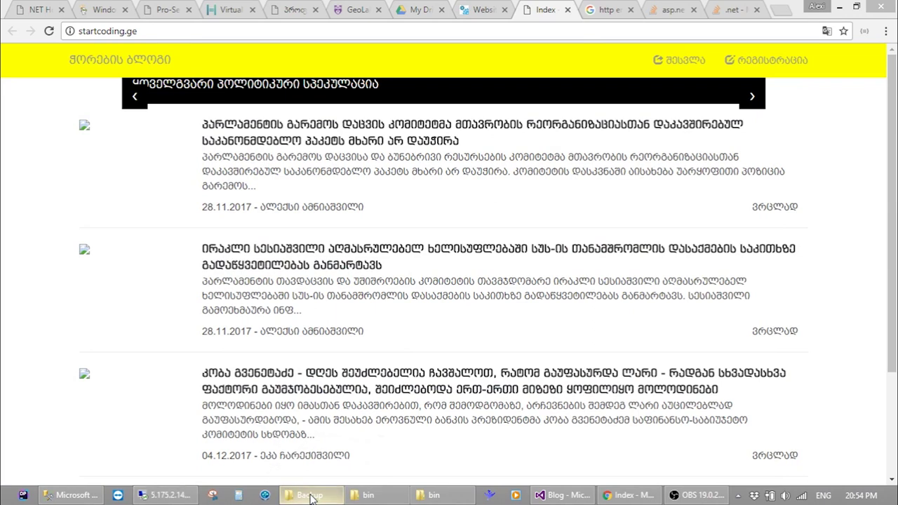
{"action": "left_click", "coordinate": [310, 496]}
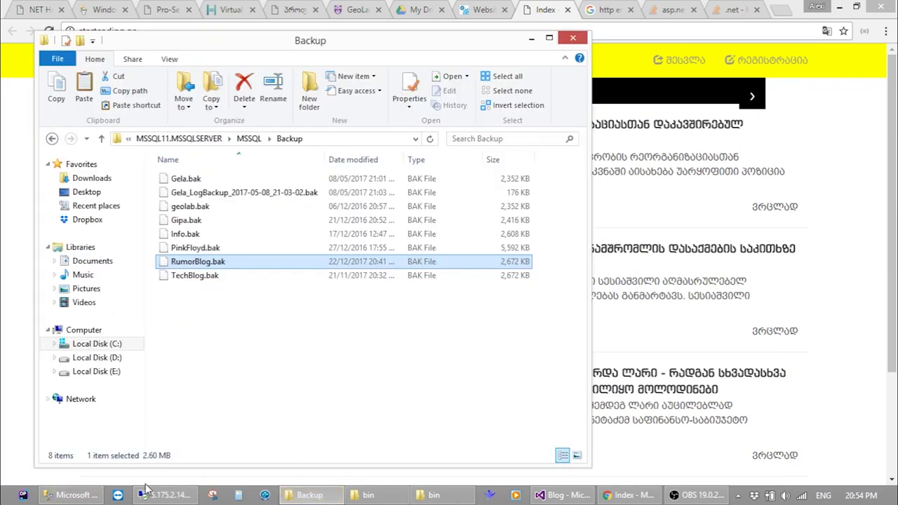
{"action": "left_click", "coordinate": [147, 491]}
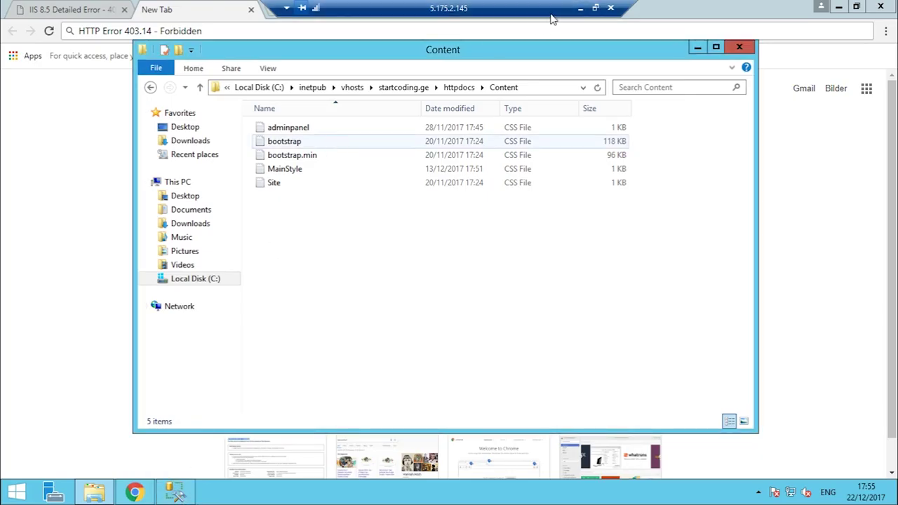
{"action": "left_click", "coordinate": [580, 8]}
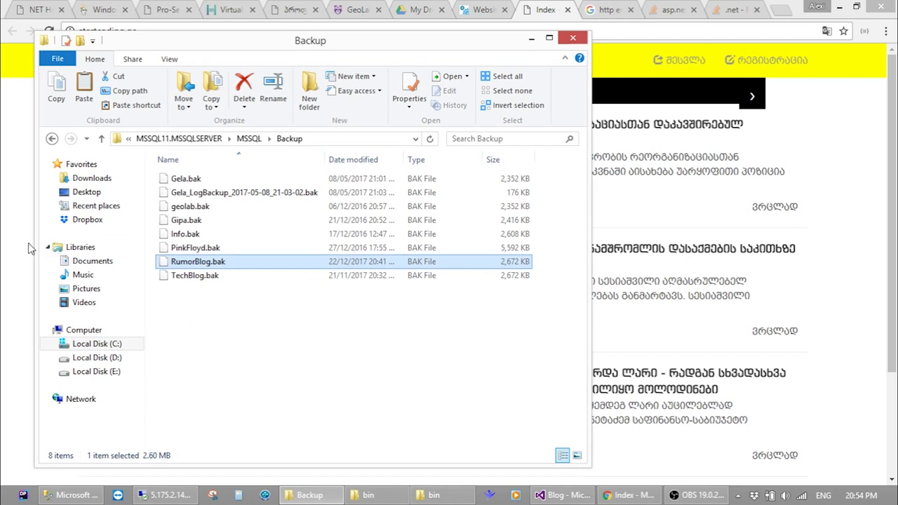
{"action": "left_click", "coordinate": [4, 253]}
Copy the Blog project's Content\Images folder into the server's httpdocs\Content folder
{"action": "left_click", "coordinate": [568, 491]}
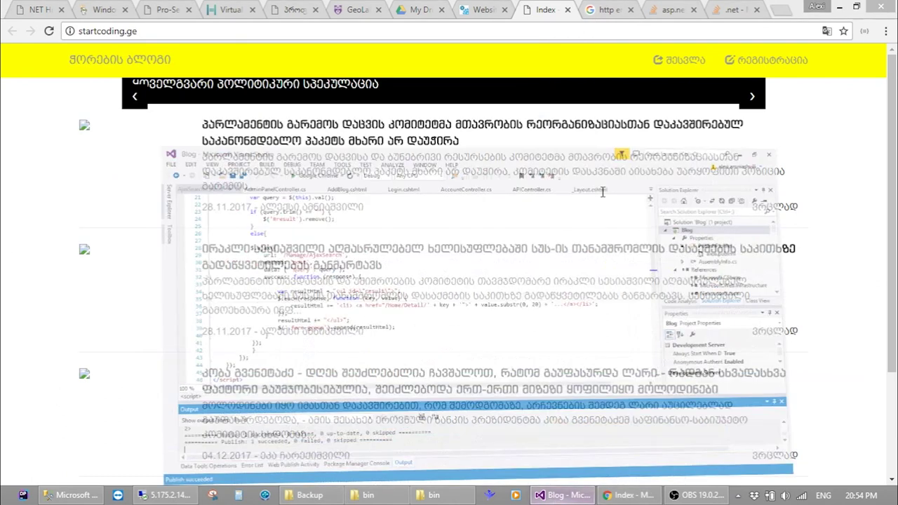
{"action": "right_click", "coordinate": [790, 124]}
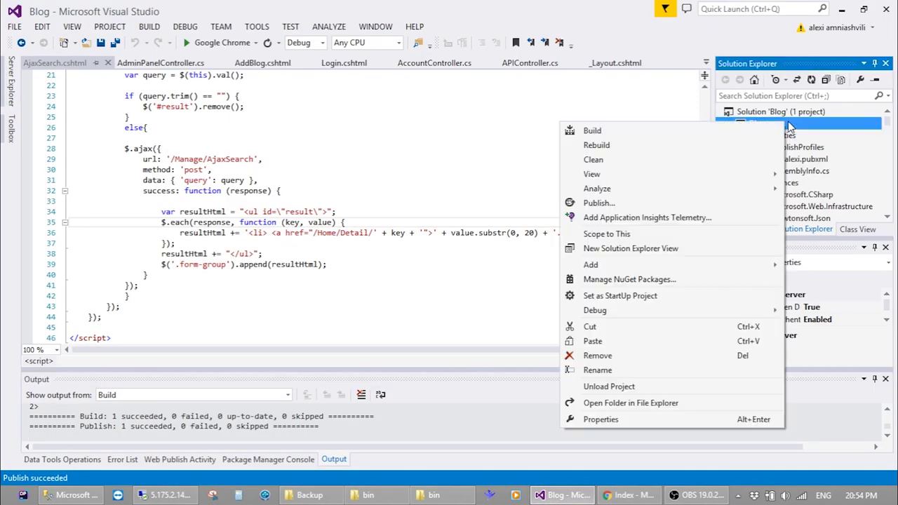
{"action": "left_click", "coordinate": [649, 403]}
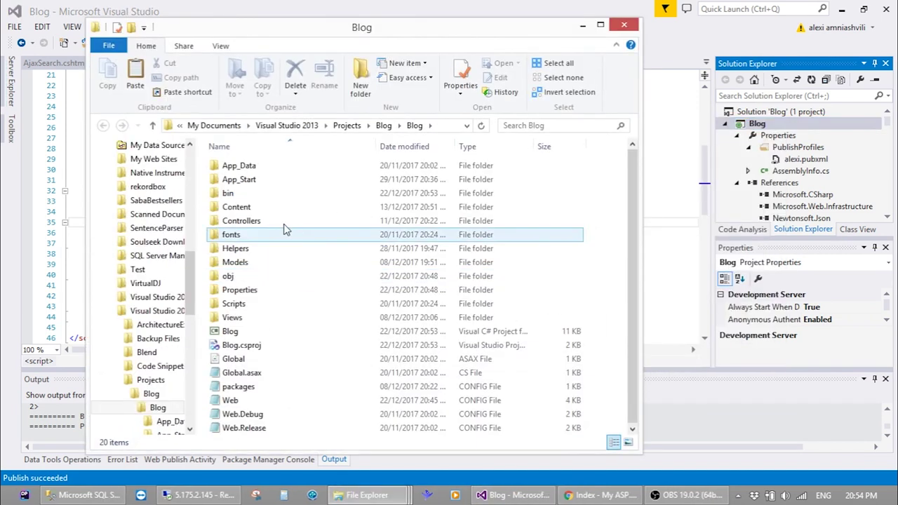
{"action": "double_click", "coordinate": [269, 206]}
{"action": "left_click", "coordinate": [256, 170]}
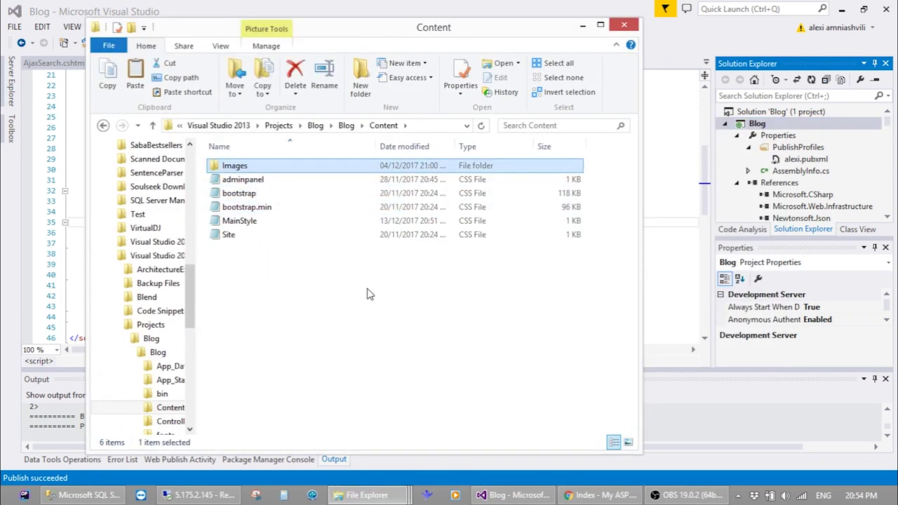
{"action": "left_click", "coordinate": [200, 495]}
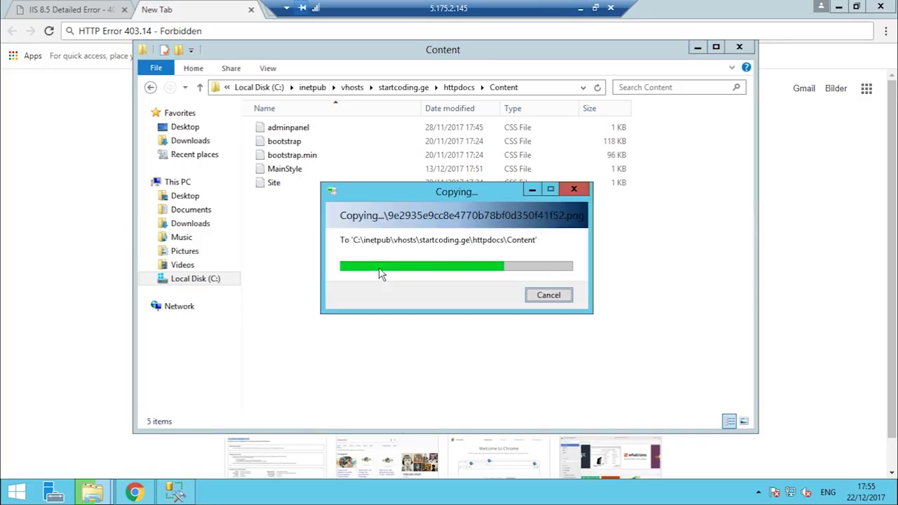
{"action": "left_click", "coordinate": [580, 8]}
Reload startcoding.ge in Chrome and step through the carousel to confirm the post photos now load
{"action": "left_click", "coordinate": [598, 495]}
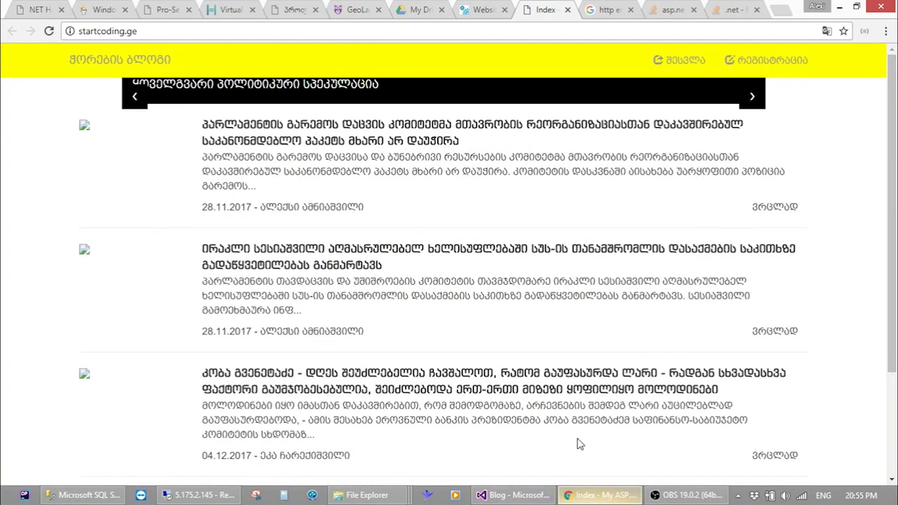
{"action": "left_click", "coordinate": [419, 29]}
{"action": "key", "text": "Return"}
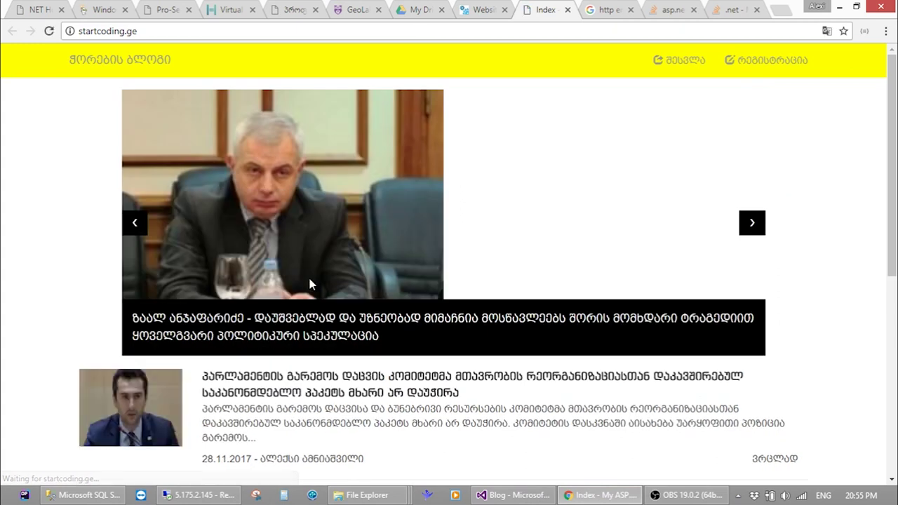
{"action": "scroll", "coordinate": [4, 280], "scroll_direction": "down", "scroll_amount": 1}
{"action": "scroll", "coordinate": [533, 182], "scroll_direction": "up", "scroll_amount": 5}
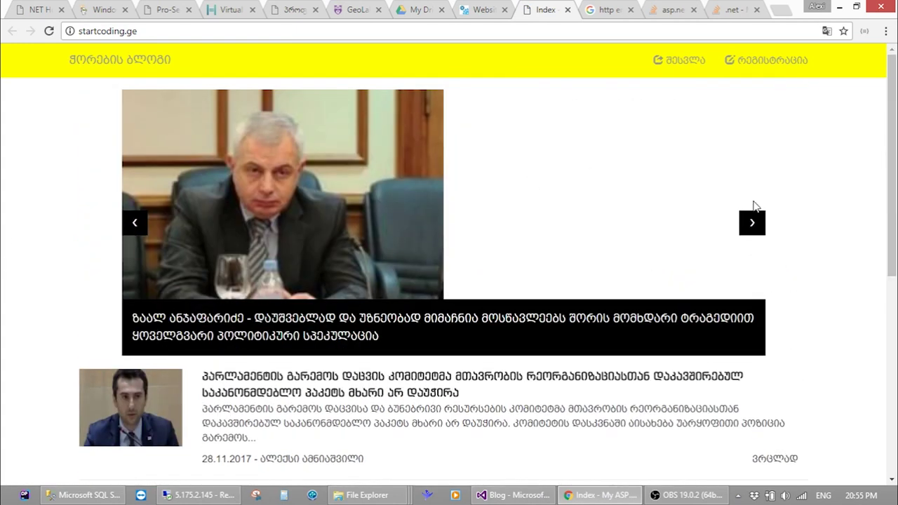
{"action": "left_click", "coordinate": [753, 231]}
{"action": "left_click", "coordinate": [754, 232]}
Open the blog's login page and sign in with the saved email and the account password
{"action": "left_click", "coordinate": [667, 59]}
{"action": "left_click", "coordinate": [207, 162]}
{"action": "type", "text": "a"}
{"action": "key", "text": "Down"}
{"action": "key", "text": "Tab"}
{"action": "type", "text": "123"}
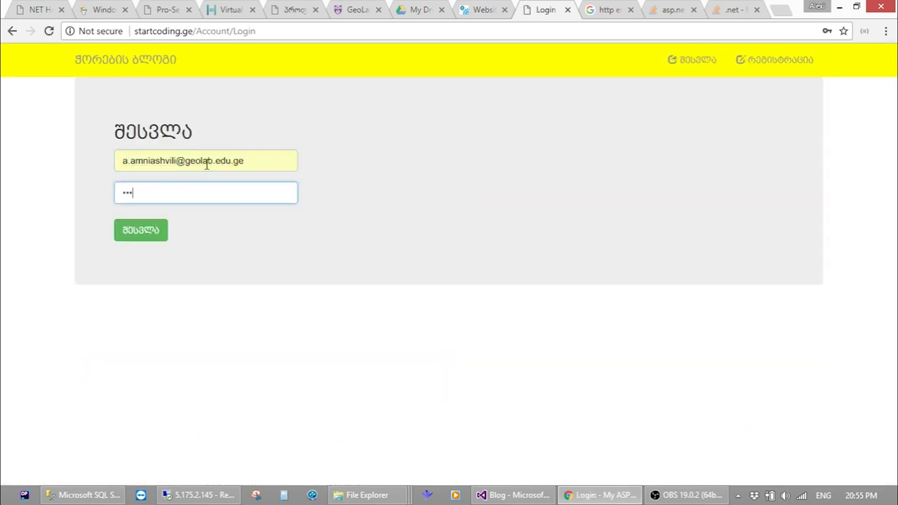
{"action": "key", "text": "Return"}
Retry signing in with the saved email and a different password
{"action": "left_click", "coordinate": [206, 162]}
{"action": "type", "text": "a"}
{"action": "key", "text": "Down"}
{"action": "key", "text": "Tab"}
{"action": "type", "text": "123456"}
{"action": "key", "text": "Return"}
Clear the mistyped email, reselect the saved email, and submit the login with the password again
{"action": "left_click", "coordinate": [207, 165]}
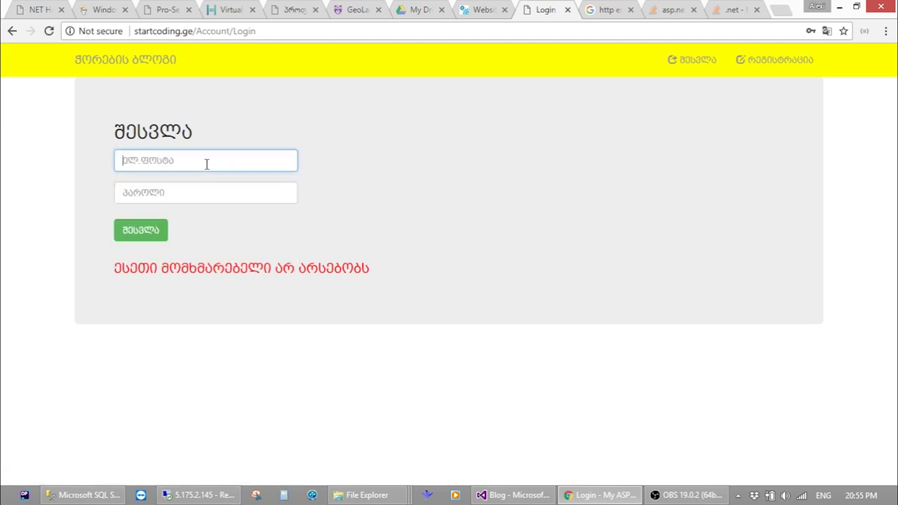
{"action": "type", "text": "1234g"}
{"action": "key", "text": "ctrl+a"}
{"action": "type", "text": "a"}
{"action": "key", "text": "Down"}
{"action": "key", "text": "Return"}
{"action": "key", "text": "Tab"}
{"action": "type", "text": "123"}
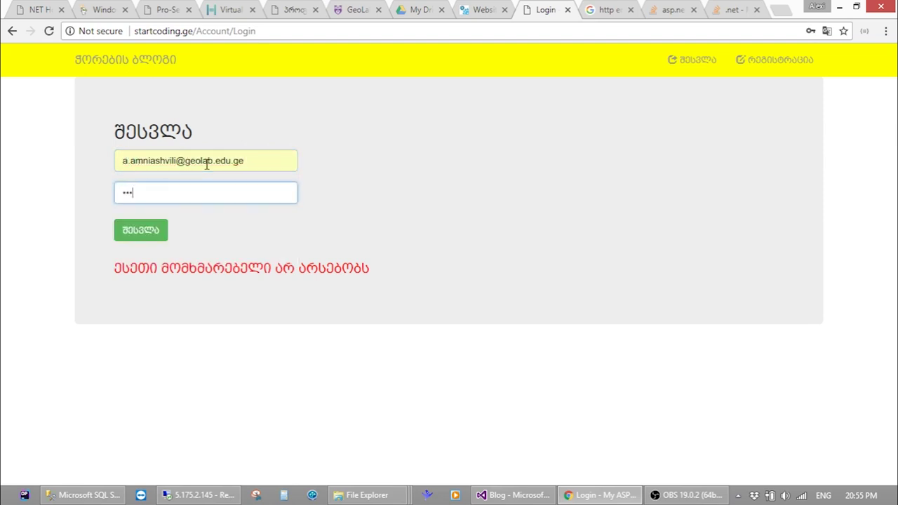
{"action": "key", "text": "Return"}
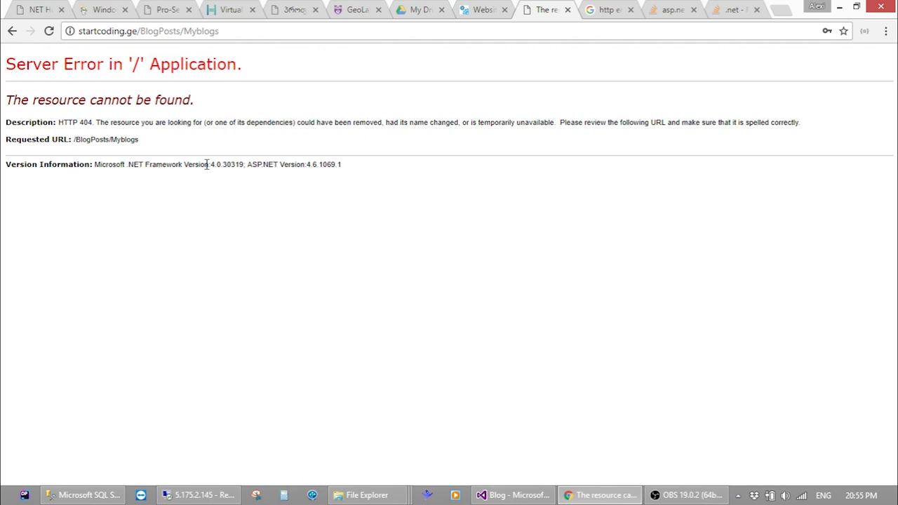
Try the /BlogPosts and /manage addresses on startcoding.ge
{"action": "double_click", "coordinate": [189, 31]}
{"action": "key", "text": "BackSpace"}
{"action": "key", "text": "BackSpace"}
{"action": "key", "text": "Return"}
{"action": "left_click_drag", "start_coordinate": [181, 31], "coordinate": [142, 33]}
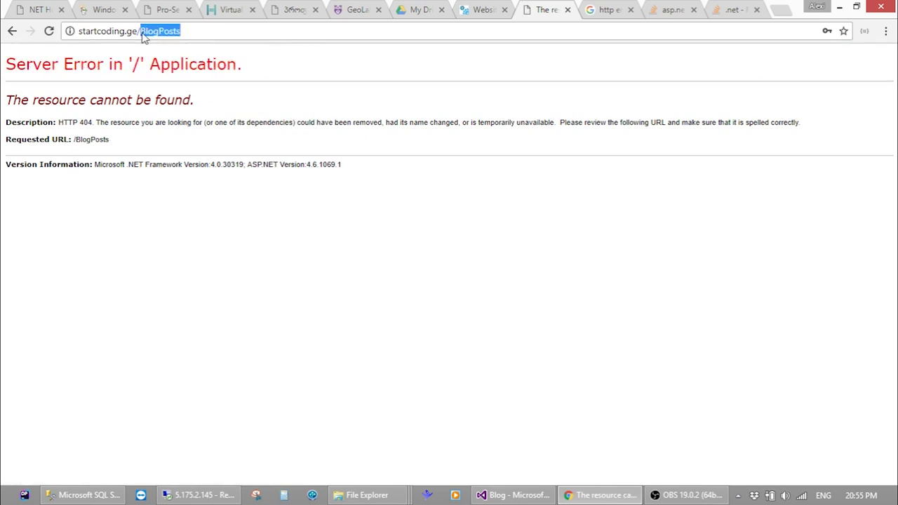
{"action": "type", "text": "manage"}
{"action": "key", "text": "Return"}
Return to the startcoding.ge homepage and open the admin panel's My Blogs page from the header greeting
{"action": "left_click_drag", "start_coordinate": [142, 30], "coordinate": [193, 28]}
{"action": "key", "text": "BackSpace"}
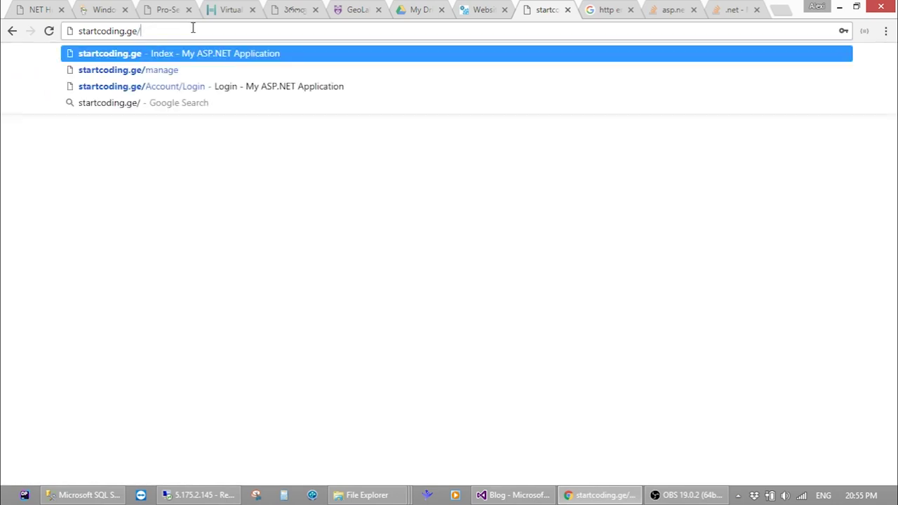
{"action": "key", "text": "Return"}
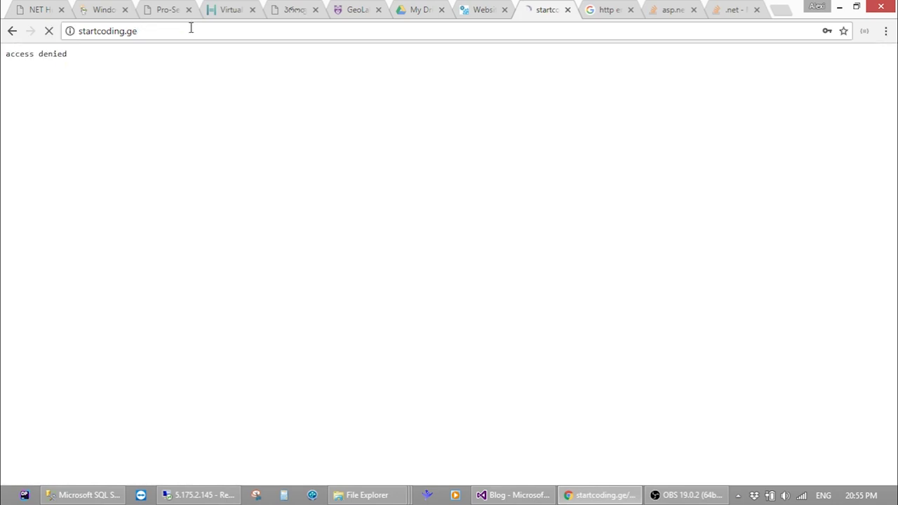
{"action": "left_click", "coordinate": [567, 66]}
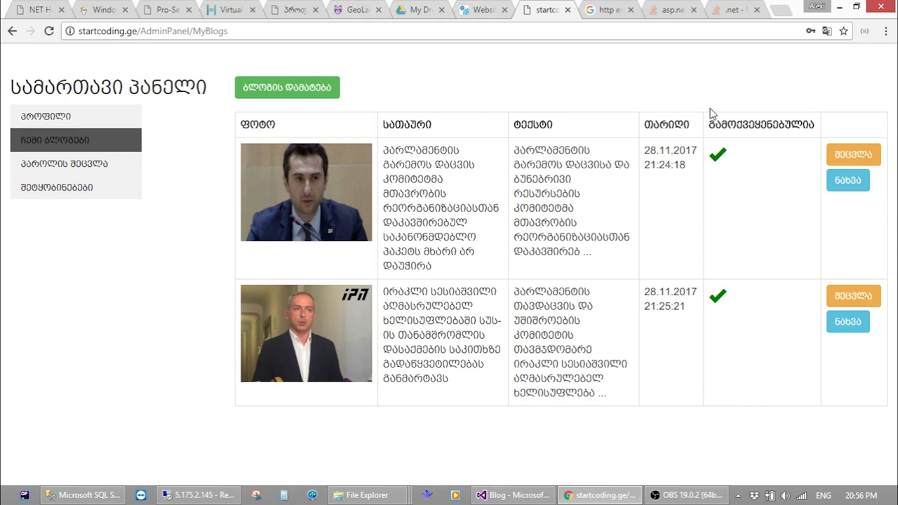
Minimize Chrome and scroll to the top of the AjaxSearch.cshtml view in Visual Studio
{"action": "left_click", "coordinate": [840, 7]}
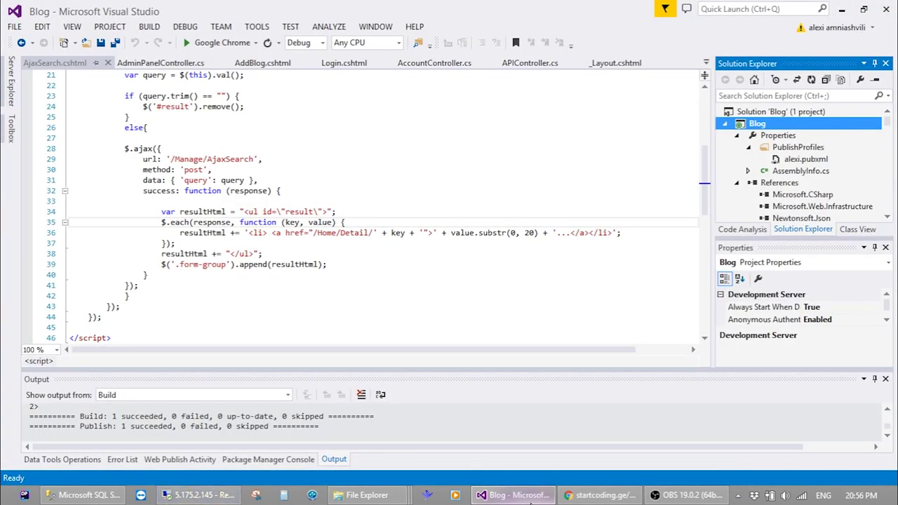
{"action": "left_click", "coordinate": [574, 232]}
{"action": "scroll", "coordinate": [576, 229], "scroll_direction": "up", "scroll_amount": 7}
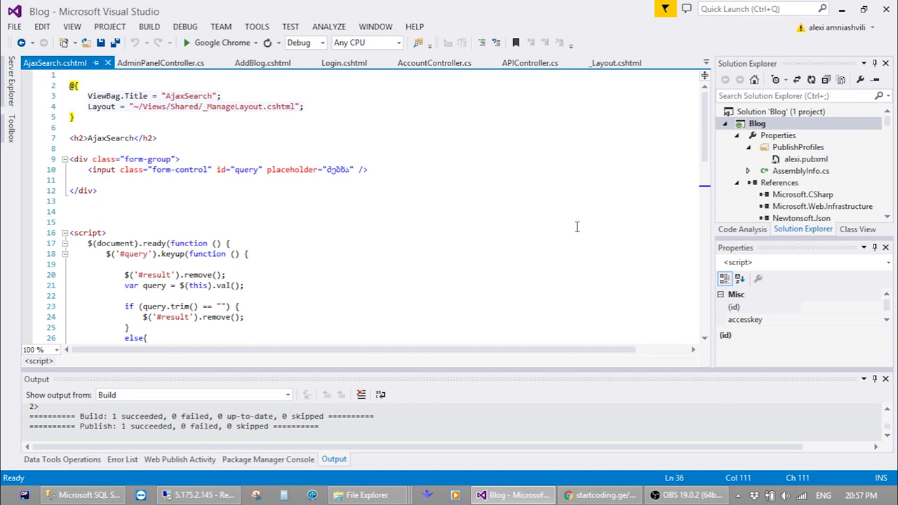
From the Content folder window, go up to the Blog project folder, open bin, then close it
{"action": "left_click", "coordinate": [492, 233]}
{"action": "mouse_move", "coordinate": [404, 497]}
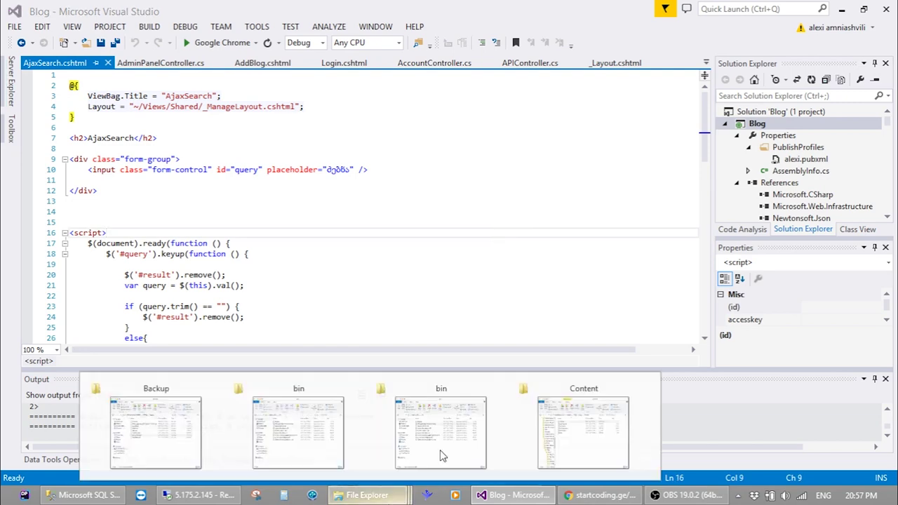
{"action": "left_click", "coordinate": [602, 427]}
{"action": "left_click", "coordinate": [152, 125]}
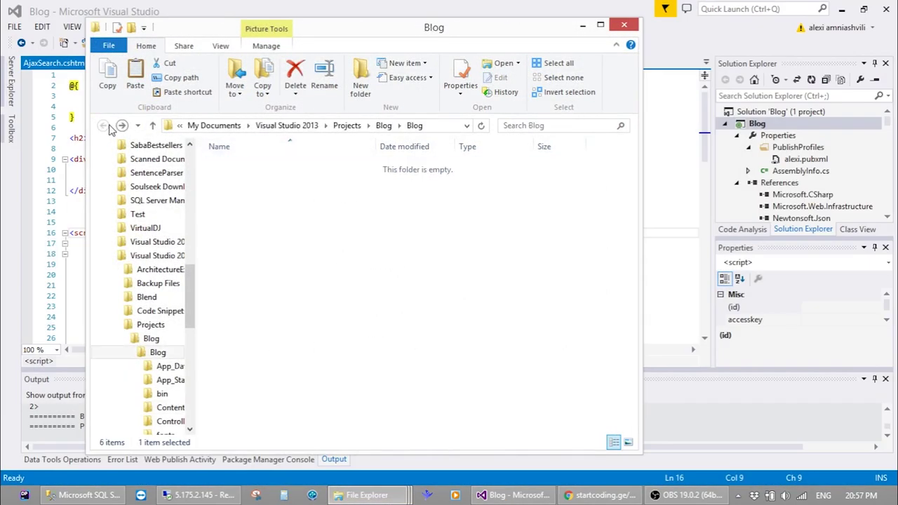
{"action": "double_click", "coordinate": [269, 196]}
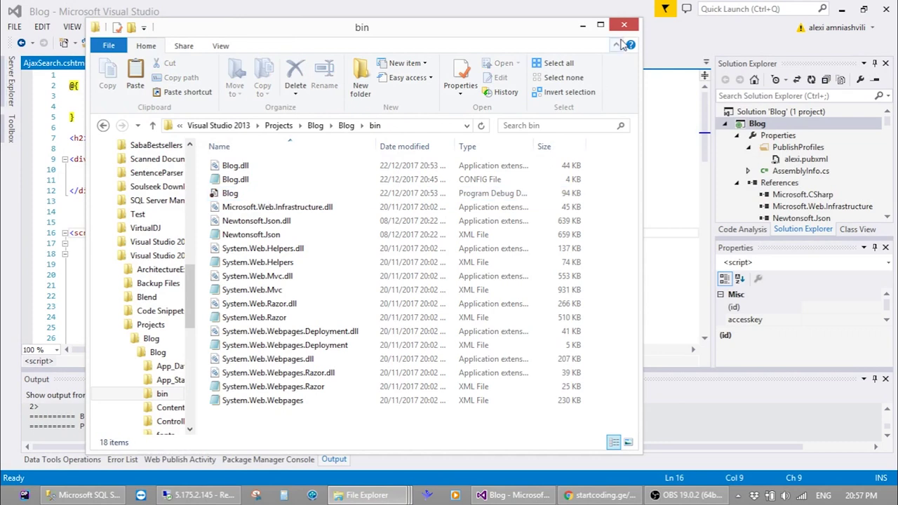
{"action": "left_click", "coordinate": [624, 25]}
Open publish_blog > bin on the desktop and select Blog.dll
{"action": "left_click", "coordinate": [558, 495]}
{"action": "double_click", "coordinate": [414, 402]}
{"action": "double_click", "coordinate": [296, 186]}
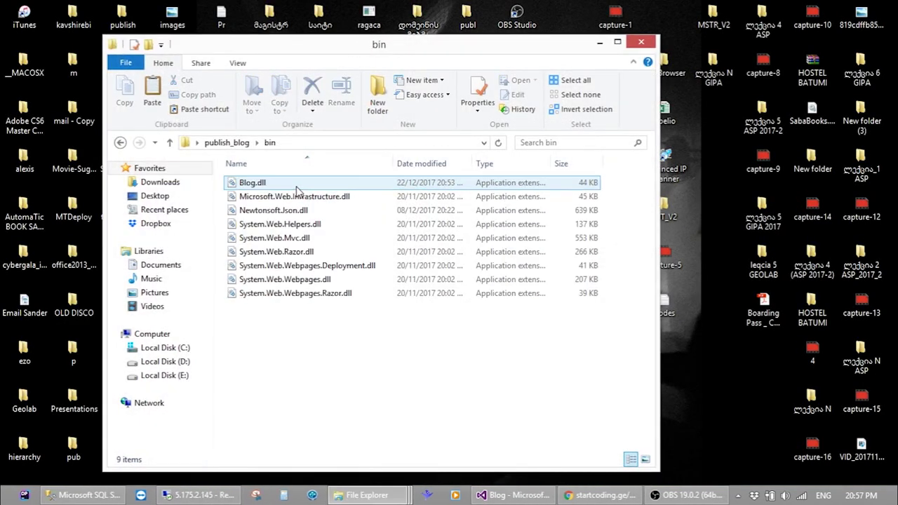
{"action": "left_click", "coordinate": [275, 184]}
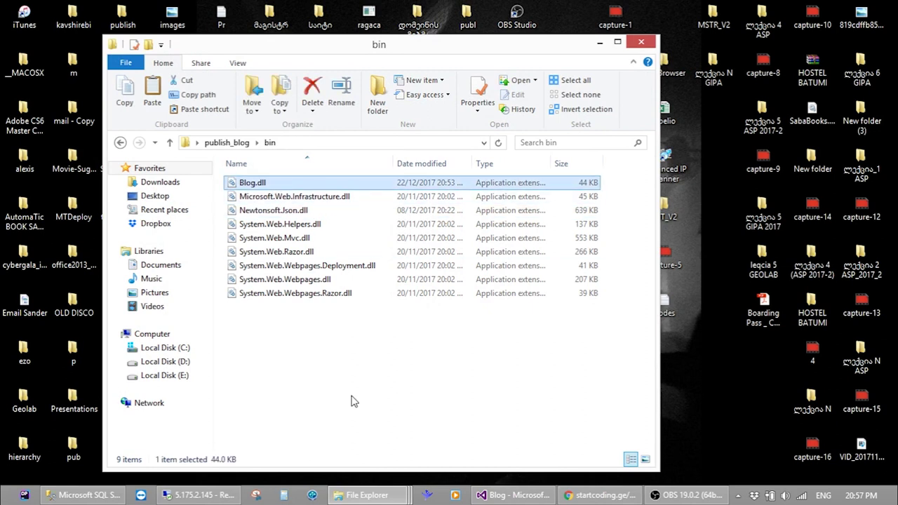